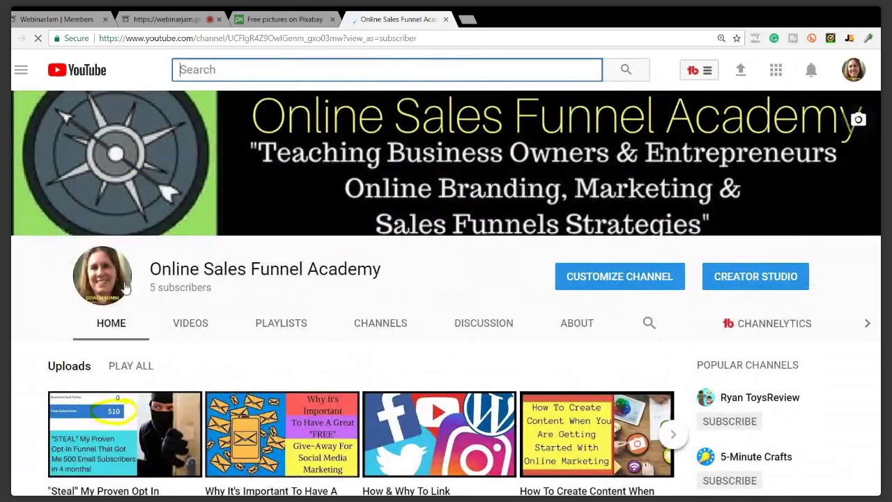
Open the Online Sales Funnel Academy channel's VIDEOS tab listing its nine uploads via My channel
{"action": "scroll", "coordinate": [40, 153], "scroll_direction": "down", "scroll_amount": 3}
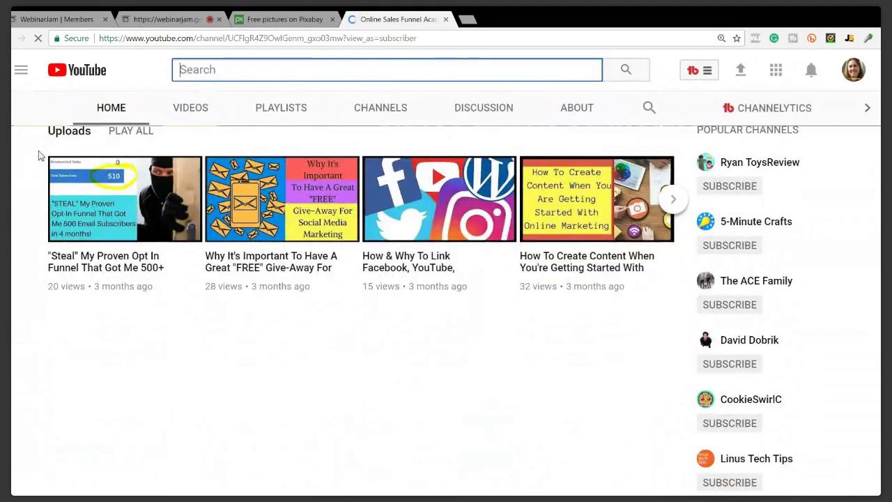
{"action": "left_click", "coordinate": [193, 112]}
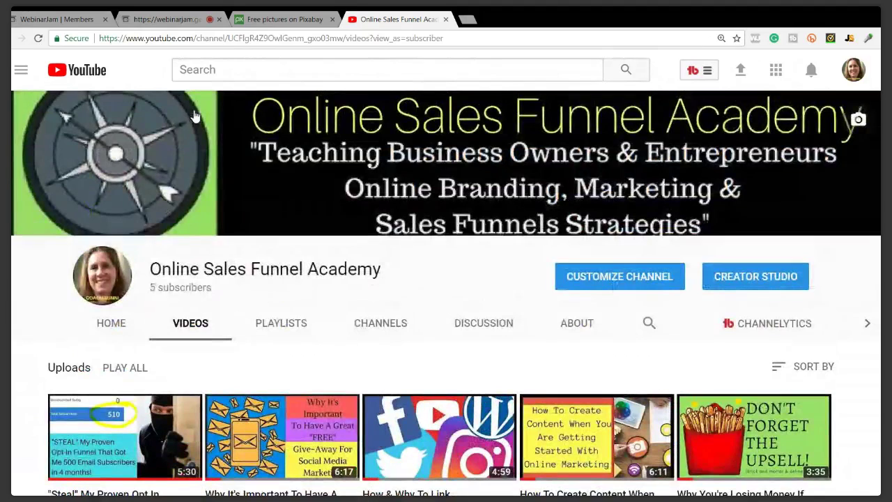
{"action": "left_click", "coordinate": [854, 71]}
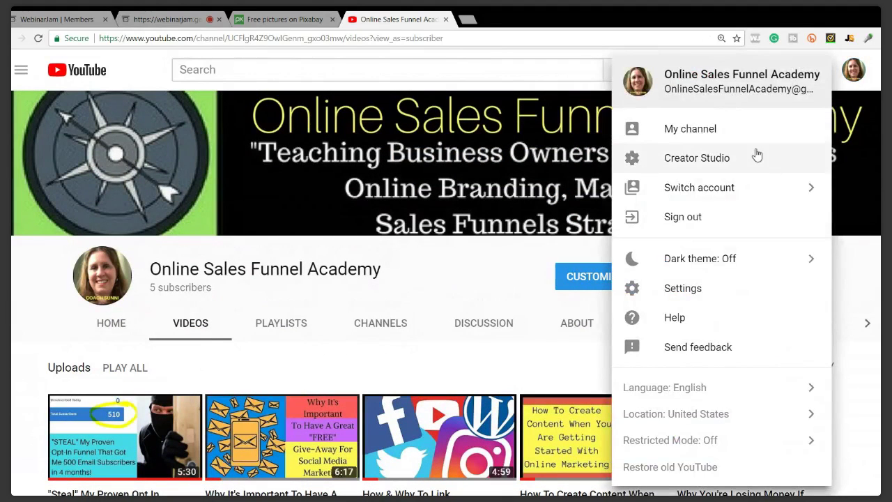
{"action": "left_click", "coordinate": [732, 131]}
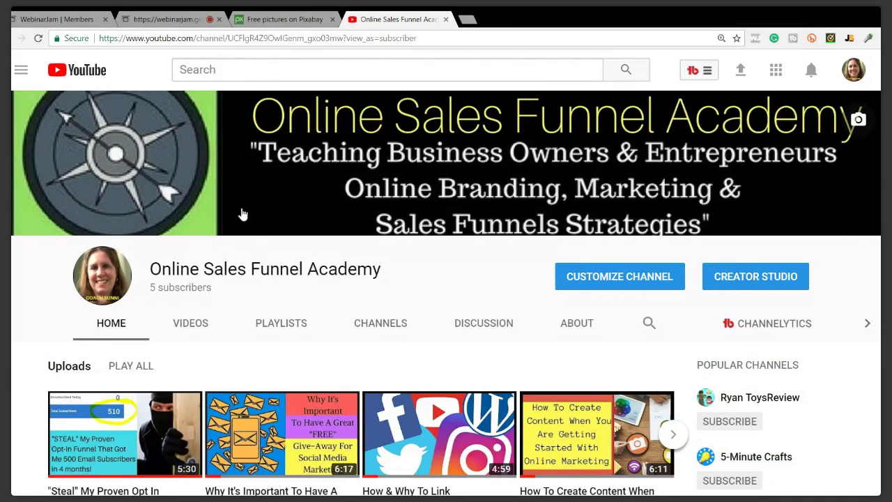
{"action": "left_click", "coordinate": [195, 327]}
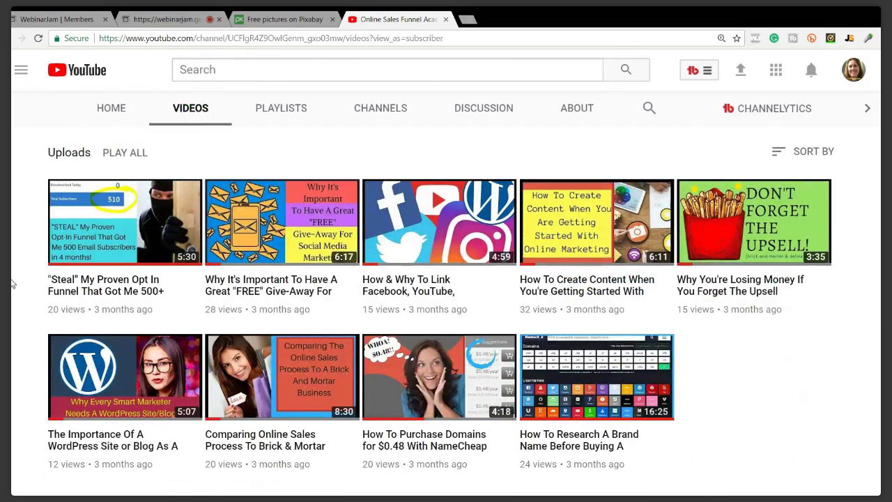
Switch to the WebinarJam live broadcast and open its empty chat panel
{"action": "left_click", "coordinate": [279, 19]}
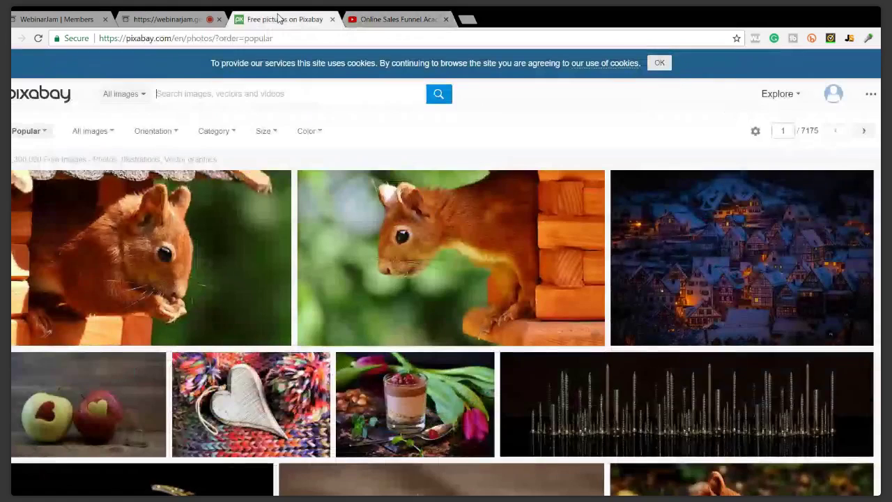
{"action": "left_click", "coordinate": [168, 19]}
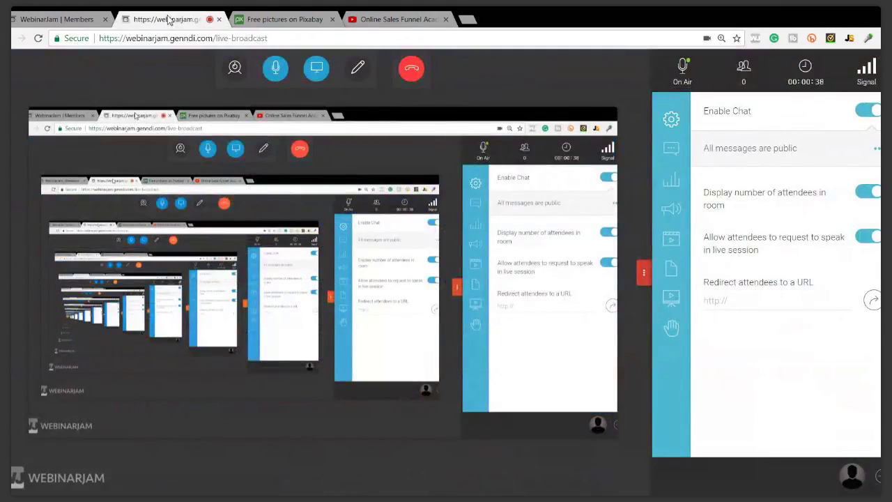
{"action": "mouse_move", "coordinate": [340, 310]}
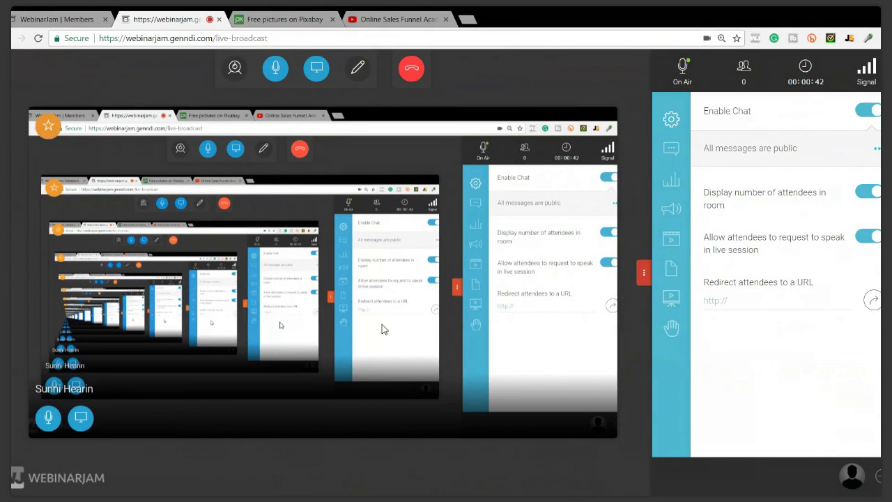
{"action": "left_click", "coordinate": [671, 150]}
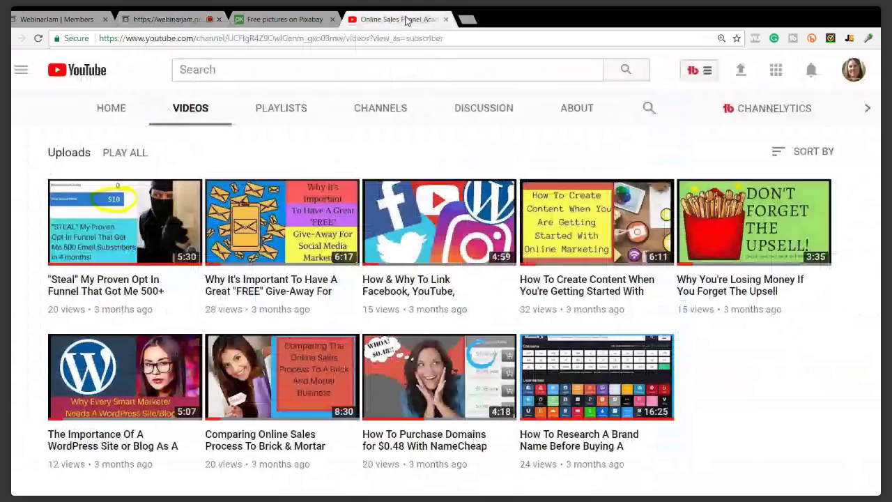
Reload the YouTube channel page and open its HOME tab, scrolling through the uploads
{"action": "left_click", "coordinate": [408, 21]}
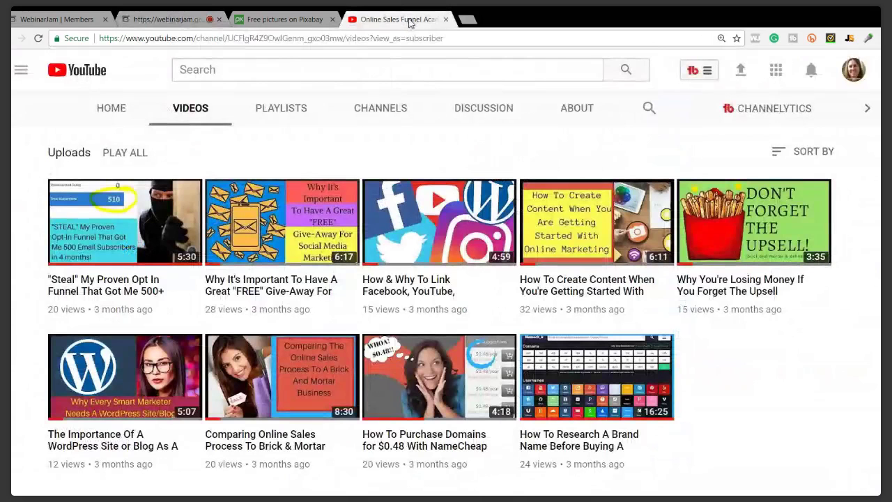
{"action": "left_click", "coordinate": [38, 38]}
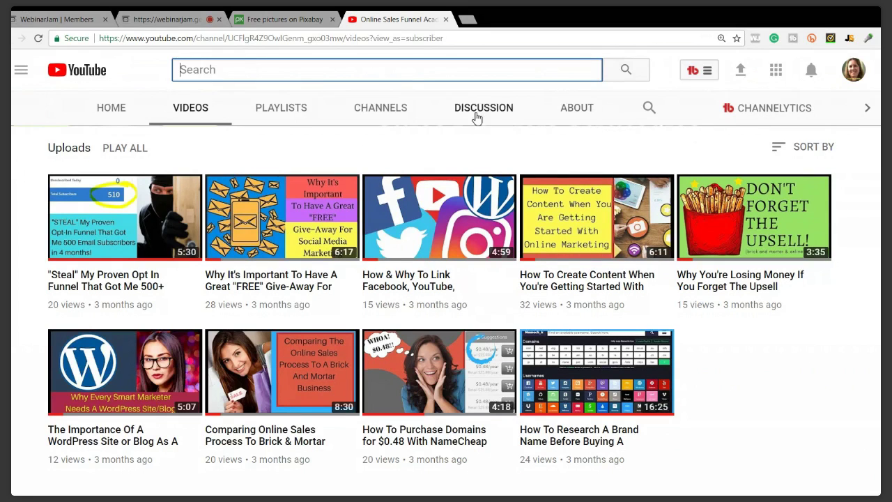
{"action": "left_click", "coordinate": [113, 116]}
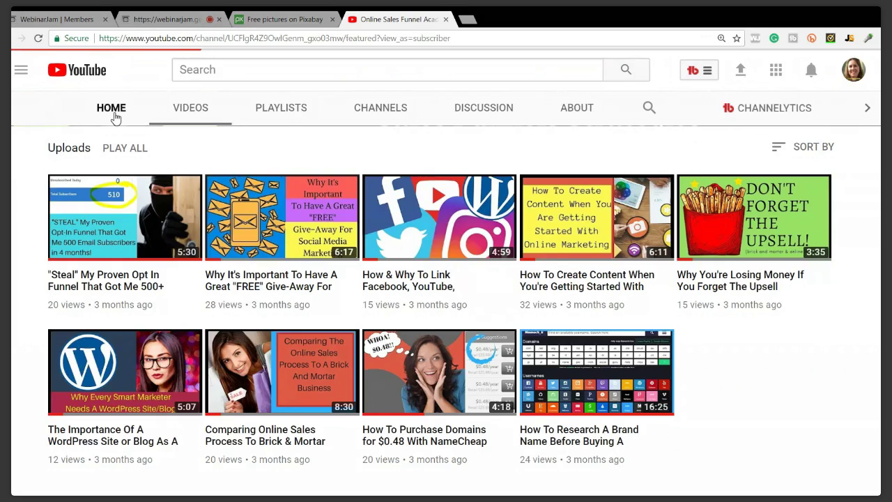
{"action": "scroll", "coordinate": [174, 173], "scroll_direction": "down", "scroll_amount": 3}
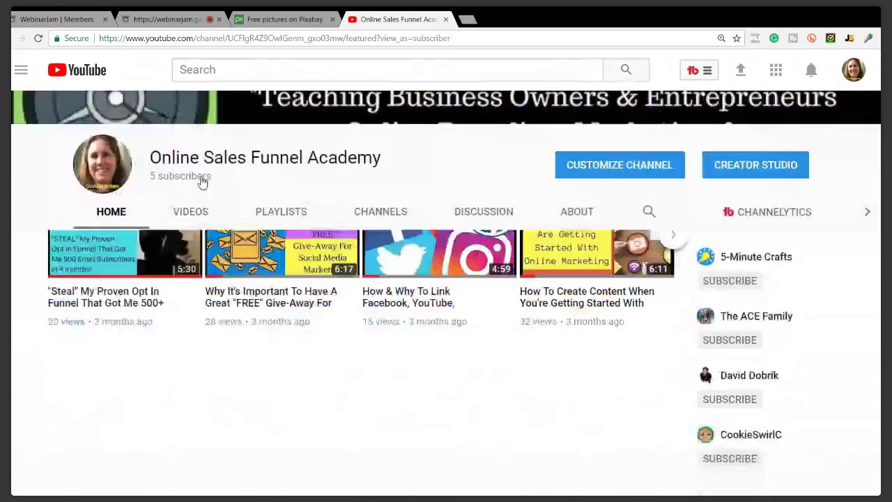
{"action": "scroll", "coordinate": [201, 180], "scroll_direction": "down", "scroll_amount": 1}
{"action": "scroll", "coordinate": [225, 202], "scroll_direction": "up", "scroll_amount": 1}
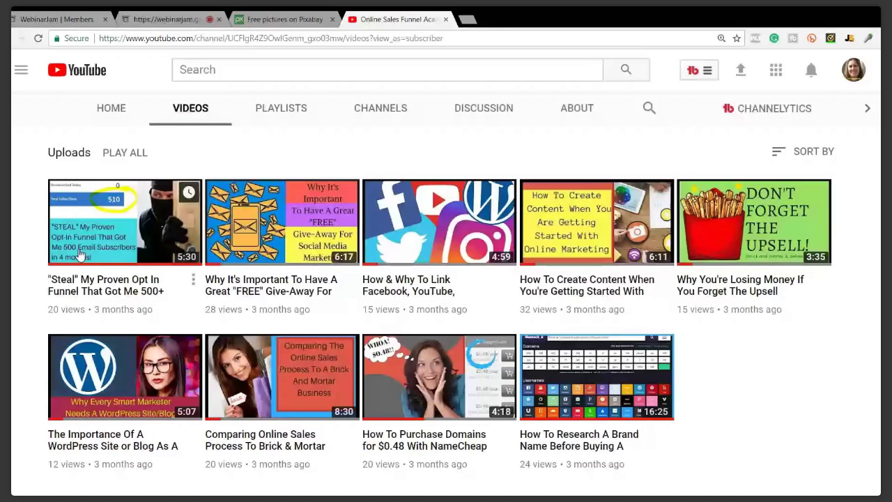
After checking the WebinarJam broadcast, reopen My channel from the YouTube account menu
{"action": "left_click", "coordinate": [172, 21]}
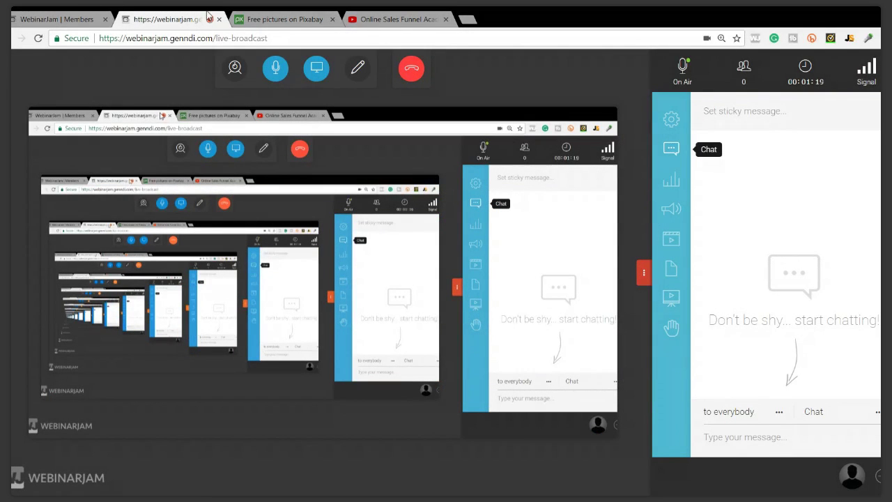
{"action": "left_click", "coordinate": [396, 21]}
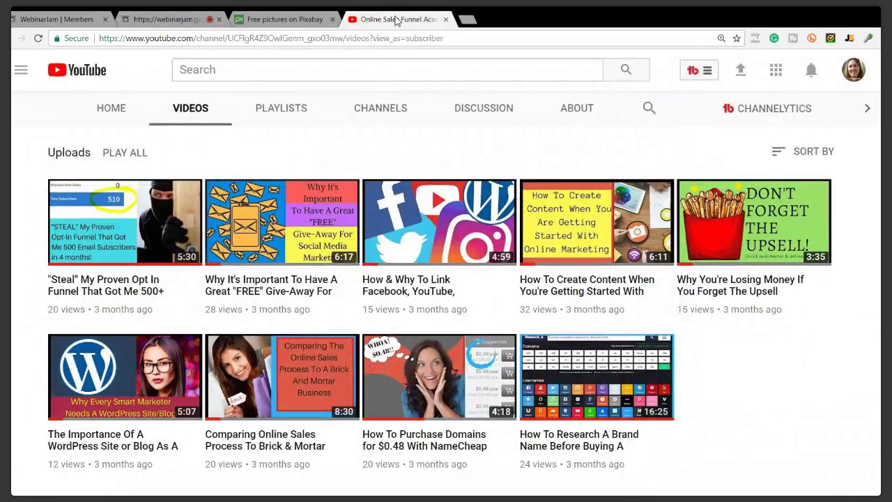
{"action": "left_click", "coordinate": [852, 75]}
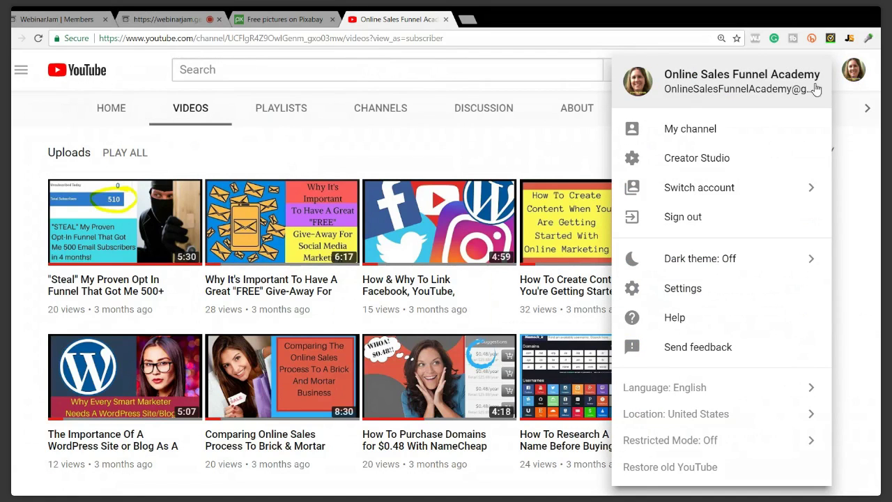
{"action": "left_click", "coordinate": [737, 130]}
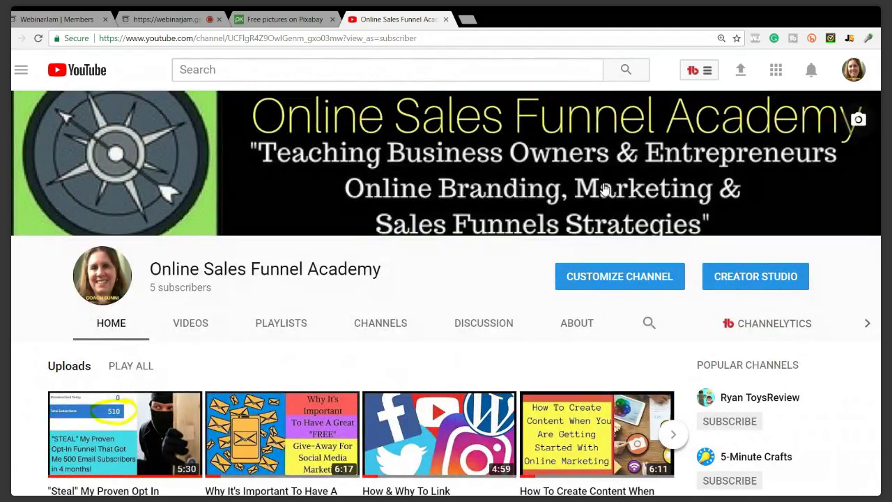
Open Creator Studio's Live Streaming dashboard, then go back to the WebinarJam broadcast
{"action": "left_click", "coordinate": [732, 277]}
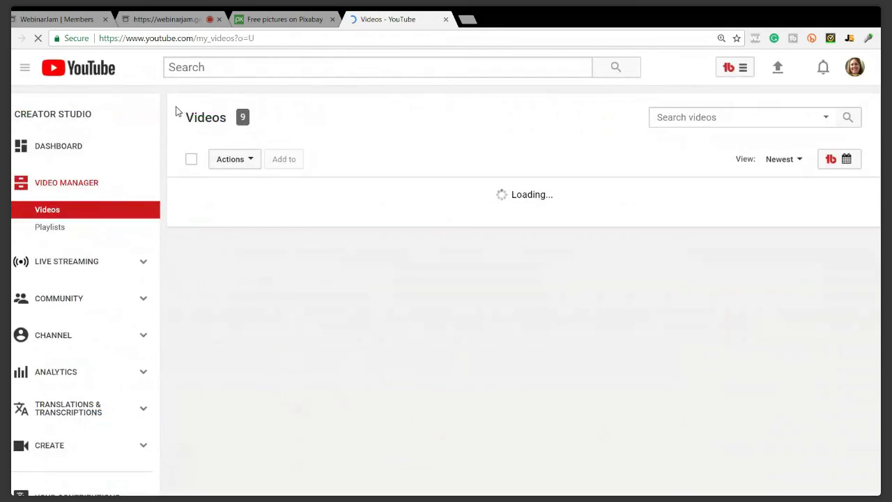
{"action": "left_click", "coordinate": [52, 266]}
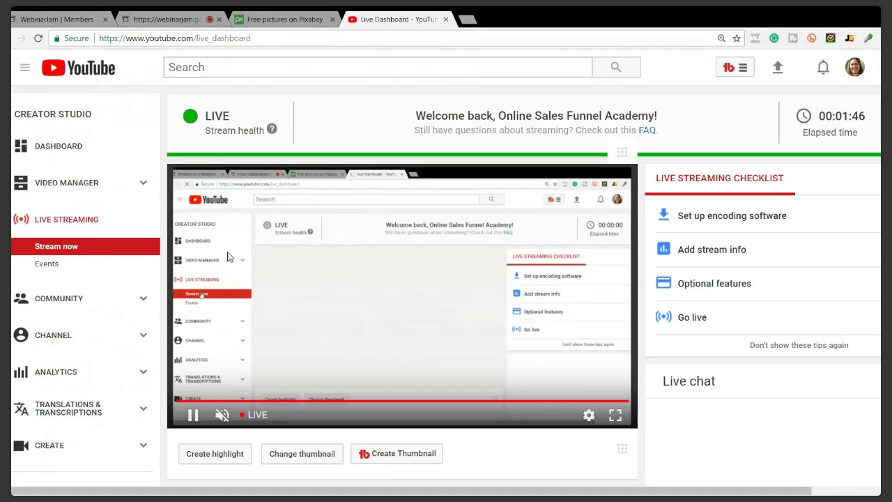
{"action": "left_click", "coordinate": [163, 20]}
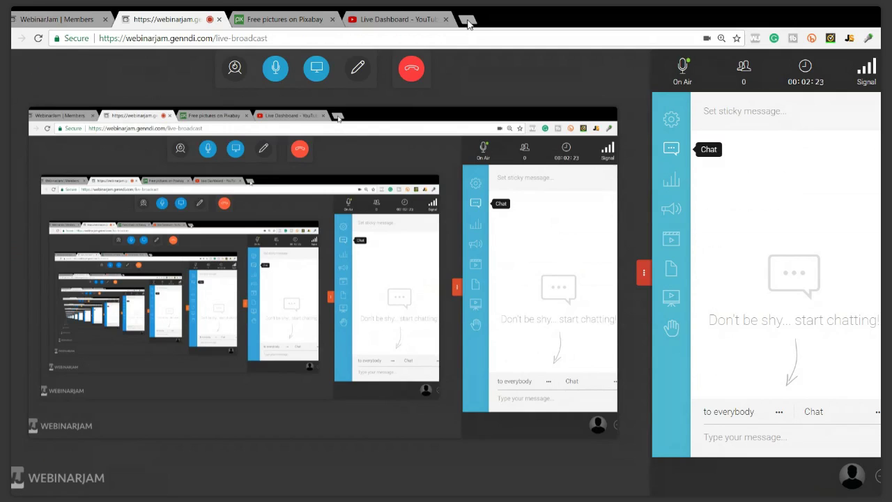
{"action": "left_click", "coordinate": [283, 21]}
{"action": "left_click", "coordinate": [468, 19]}
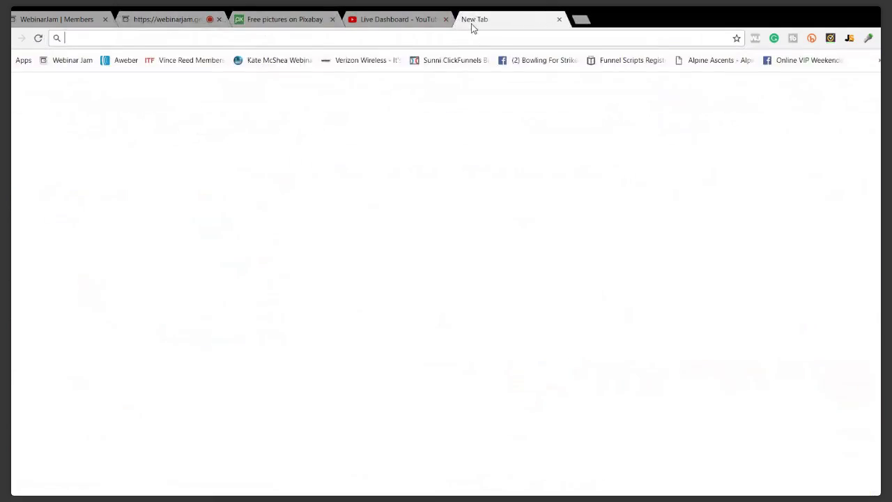
{"action": "left_click", "coordinate": [285, 361]}
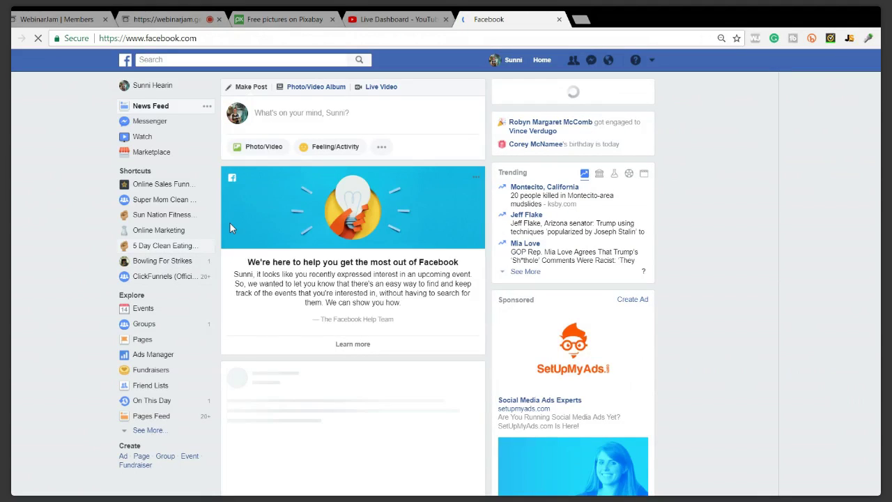
{"action": "scroll", "coordinate": [209, 222], "scroll_direction": "down", "scroll_amount": 5}
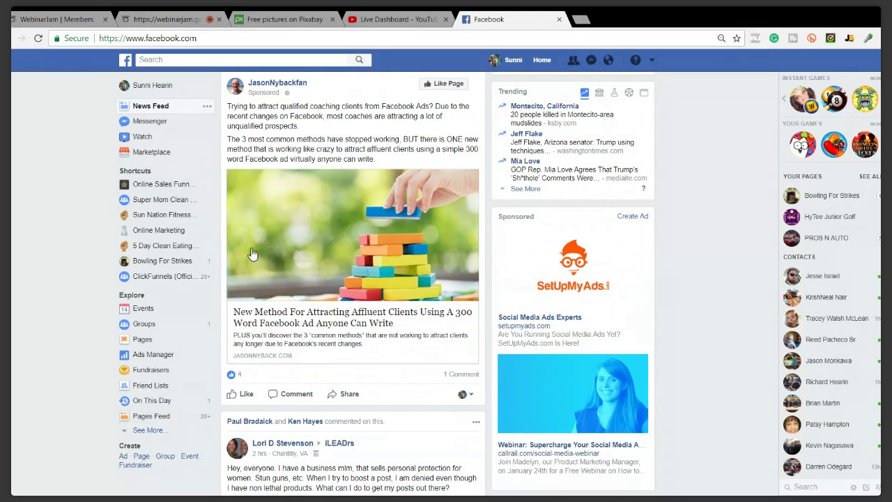
{"action": "scroll", "coordinate": [288, 228], "scroll_direction": "down", "scroll_amount": 2}
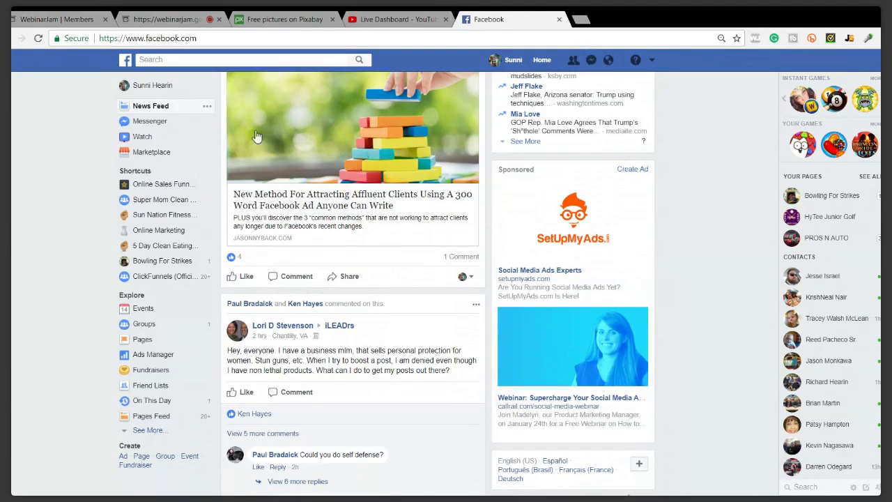
{"action": "scroll", "coordinate": [291, 180], "scroll_direction": "down", "scroll_amount": 2}
{"action": "scroll", "coordinate": [290, 182], "scroll_direction": "down", "scroll_amount": 3}
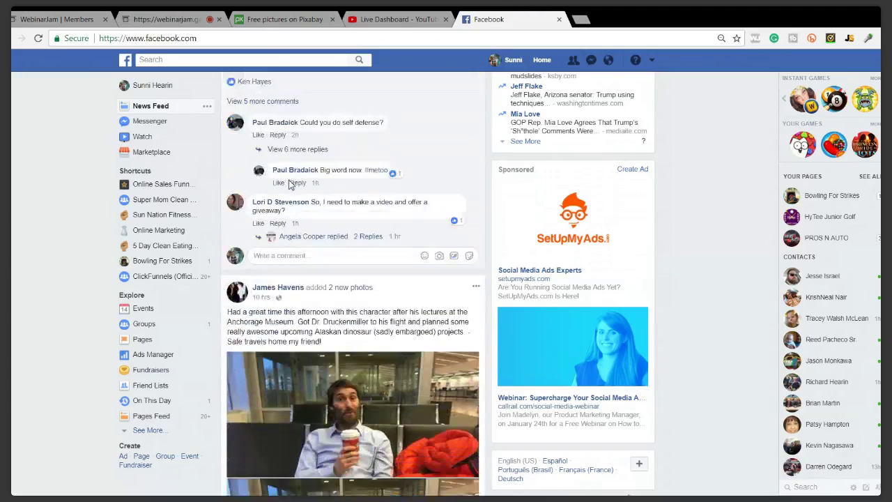
{"action": "scroll", "coordinate": [292, 186], "scroll_direction": "up", "scroll_amount": 6}
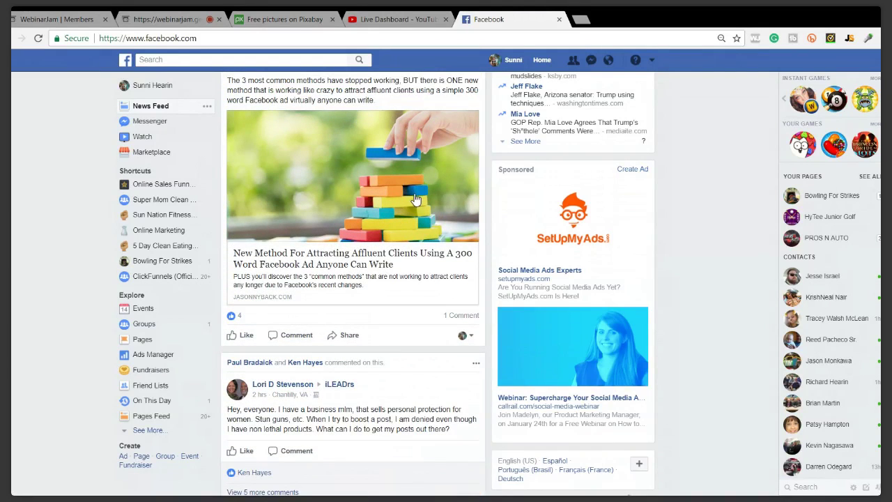
{"action": "scroll", "coordinate": [474, 201], "scroll_direction": "down", "scroll_amount": 1}
{"action": "scroll", "coordinate": [474, 202], "scroll_direction": "down", "scroll_amount": 2}
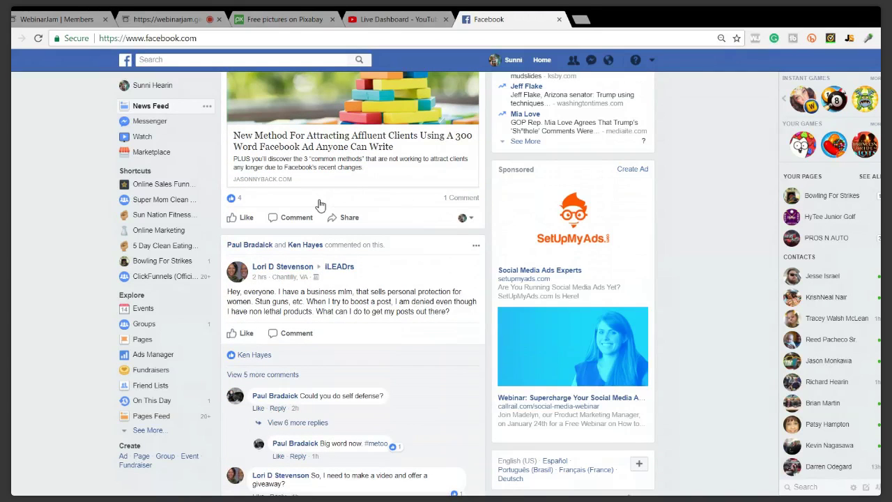
{"action": "scroll", "coordinate": [251, 202], "scroll_direction": "up", "scroll_amount": 3}
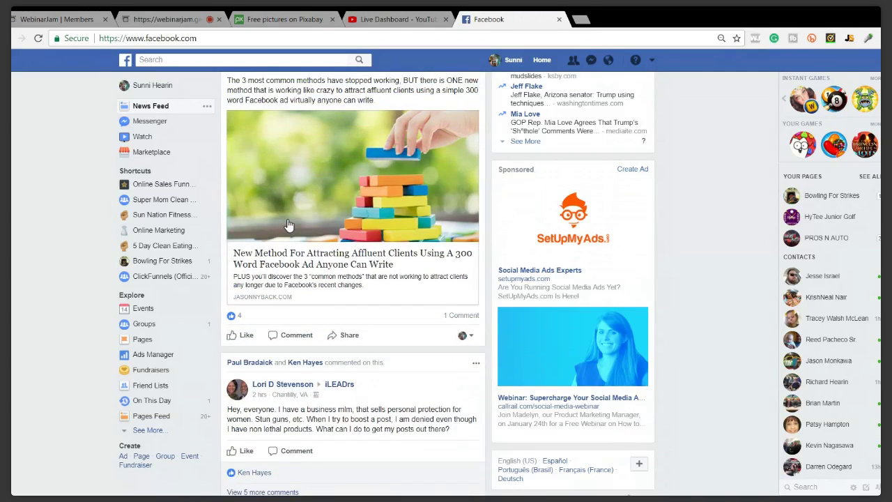
{"action": "scroll", "coordinate": [289, 225], "scroll_direction": "up", "scroll_amount": 1}
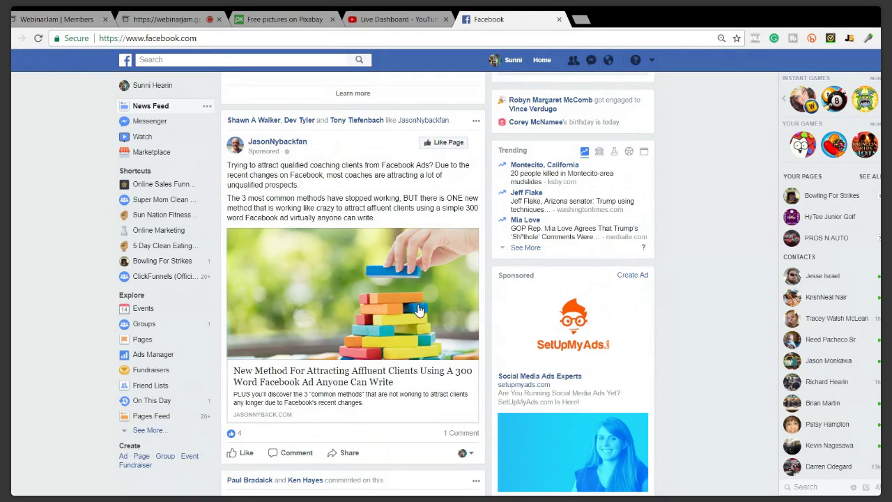
{"action": "scroll", "coordinate": [425, 296], "scroll_direction": "down", "scroll_amount": 1}
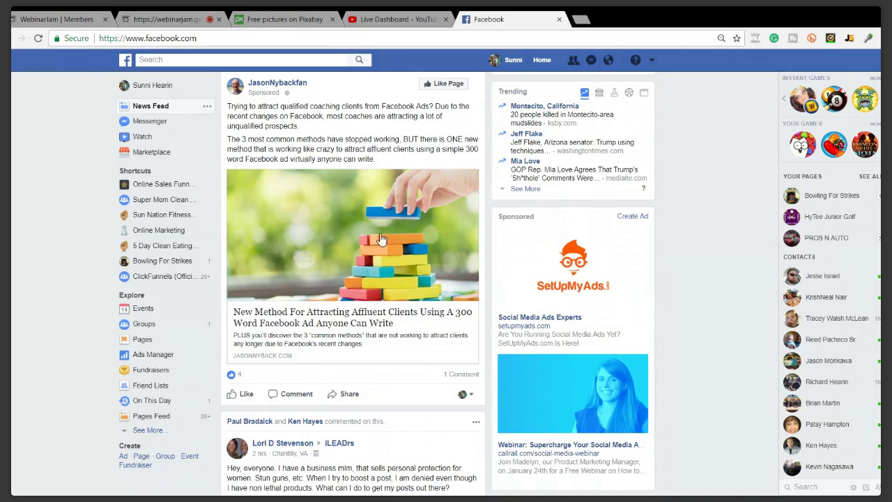
{"action": "scroll", "coordinate": [313, 209], "scroll_direction": "down", "scroll_amount": 5}
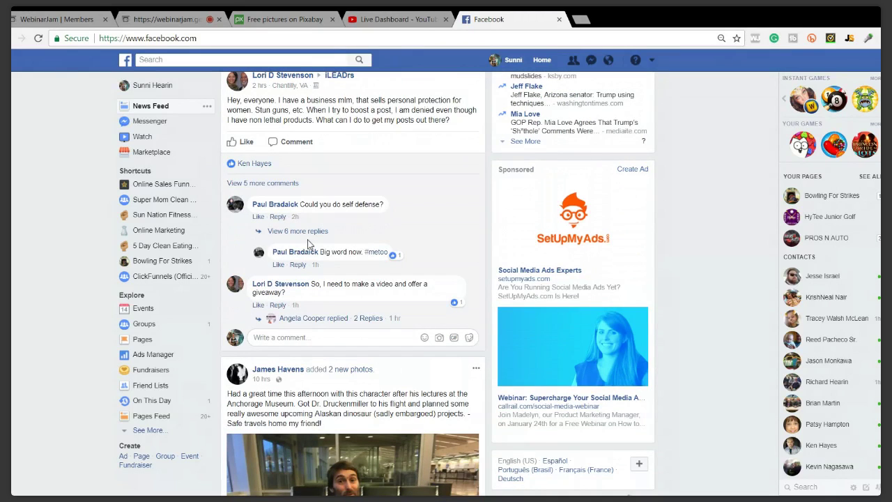
{"action": "scroll", "coordinate": [309, 242], "scroll_direction": "down", "scroll_amount": 4}
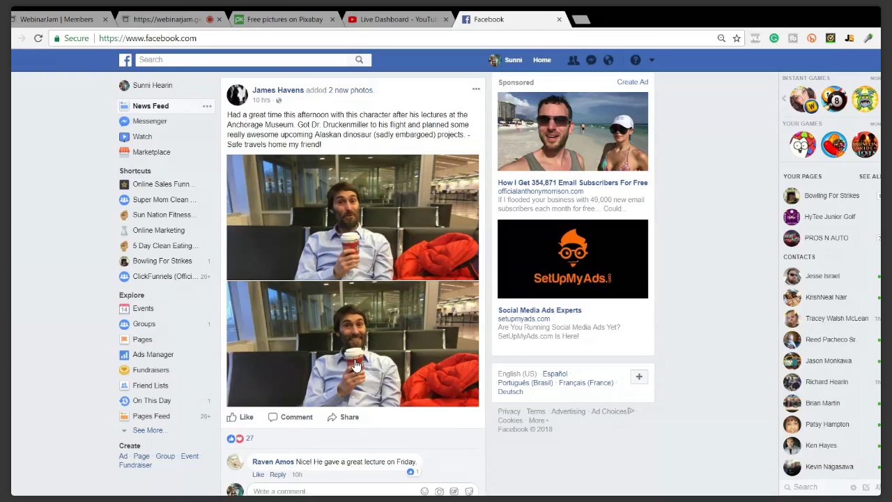
{"action": "scroll", "coordinate": [356, 366], "scroll_direction": "down", "scroll_amount": 1}
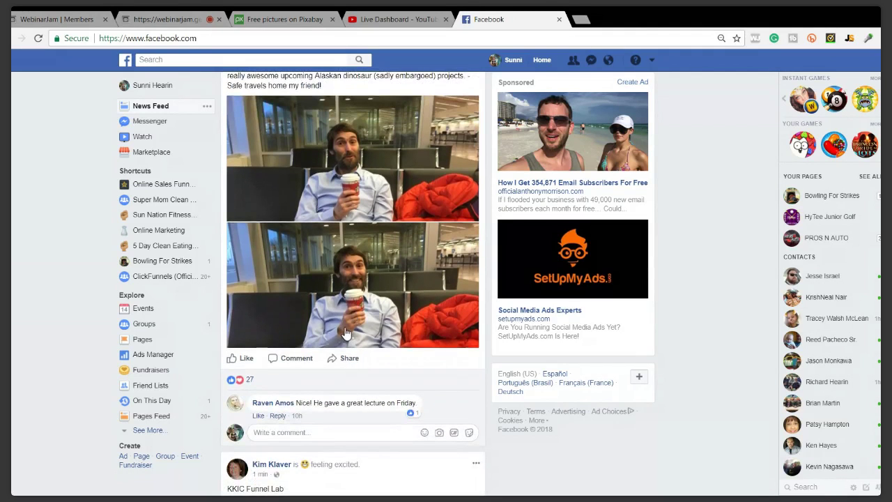
{"action": "scroll", "coordinate": [261, 283], "scroll_direction": "down", "scroll_amount": 5}
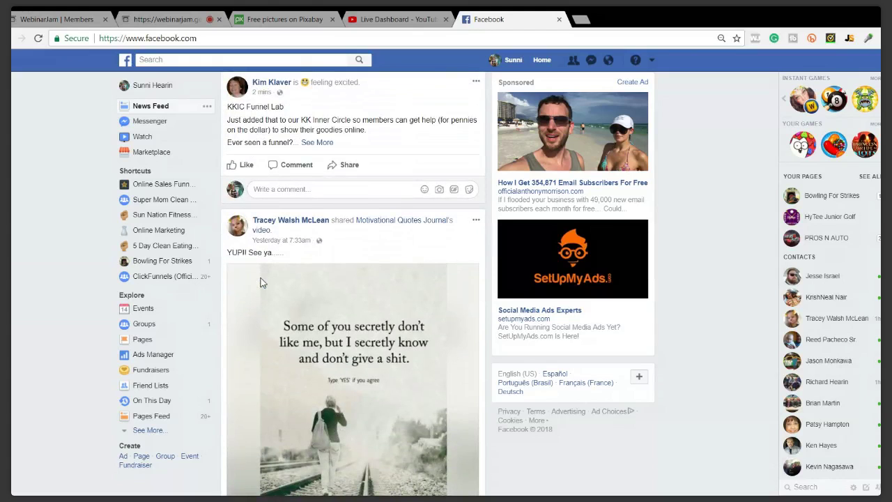
{"action": "scroll", "coordinate": [261, 282], "scroll_direction": "down", "scroll_amount": 10}
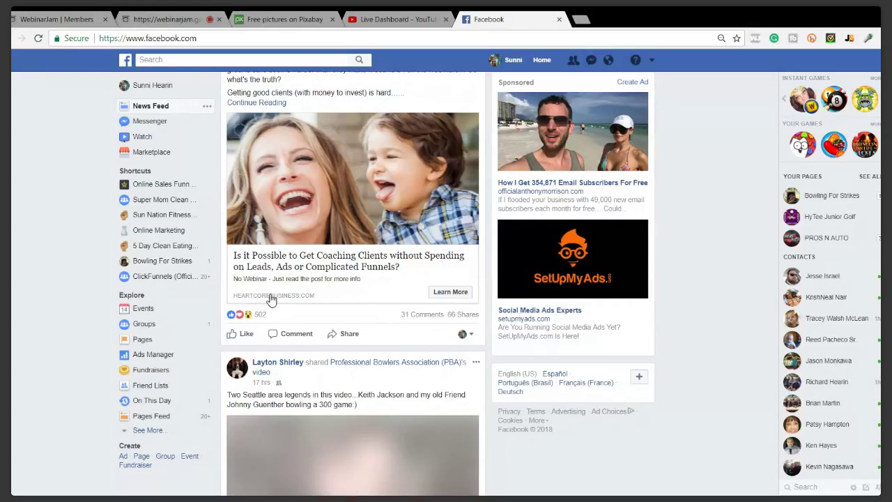
{"action": "scroll", "coordinate": [270, 299], "scroll_direction": "up", "scroll_amount": 2}
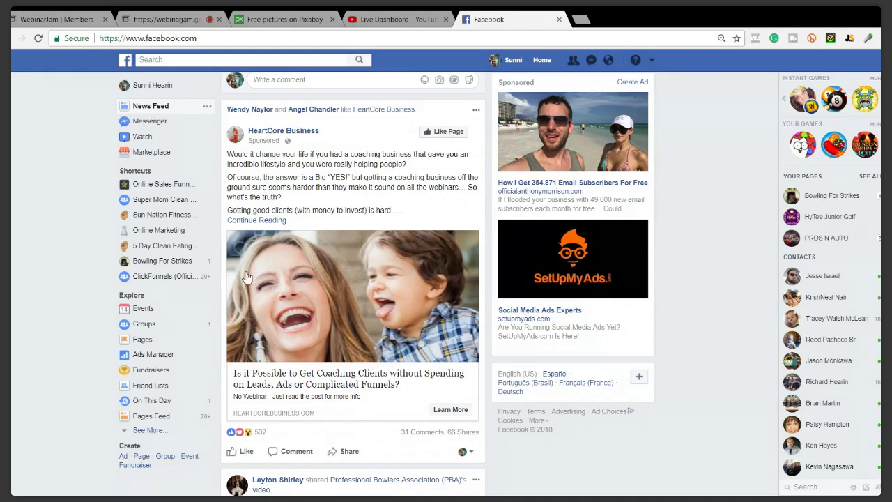
{"action": "scroll", "coordinate": [256, 277], "scroll_direction": "down", "scroll_amount": 2}
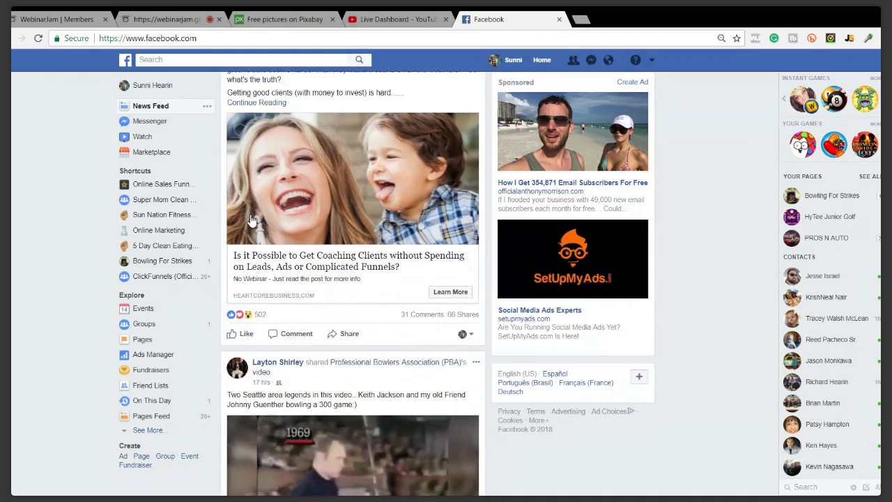
{"action": "scroll", "coordinate": [293, 300], "scroll_direction": "up", "scroll_amount": 1}
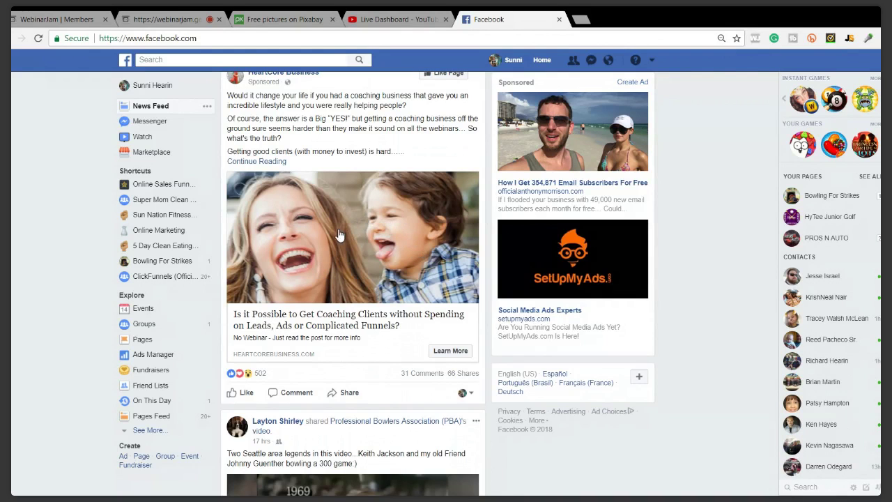
{"action": "scroll", "coordinate": [243, 200], "scroll_direction": "down", "scroll_amount": 3}
{"action": "scroll", "coordinate": [242, 201], "scroll_direction": "down", "scroll_amount": 10}
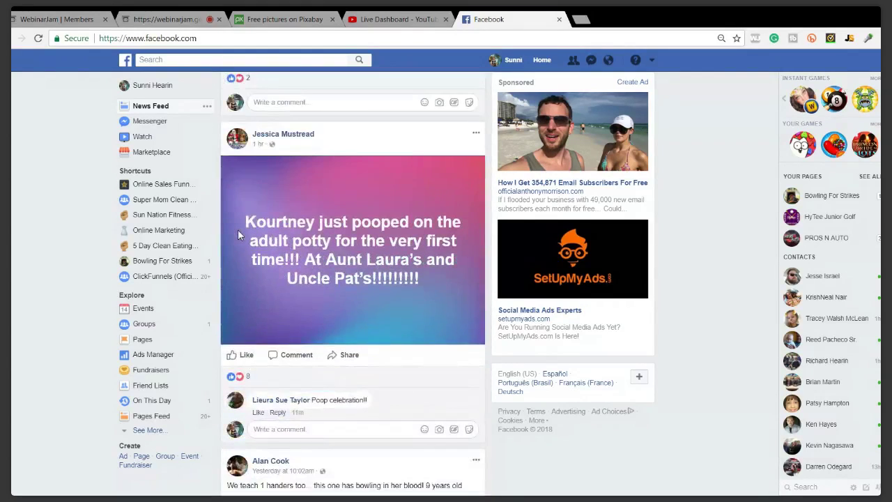
{"action": "scroll", "coordinate": [239, 229], "scroll_direction": "down", "scroll_amount": 4}
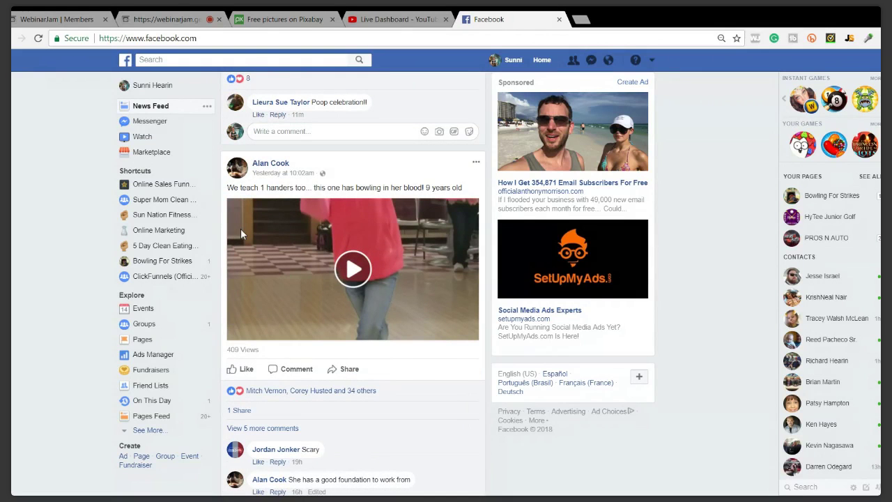
{"action": "scroll", "coordinate": [241, 229], "scroll_direction": "down", "scroll_amount": 3}
{"action": "scroll", "coordinate": [265, 188], "scroll_direction": "up", "scroll_amount": 2}
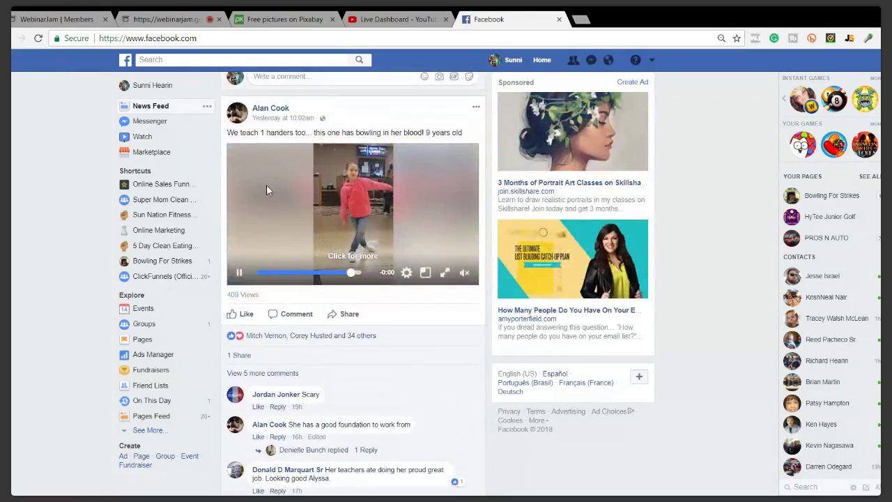
{"action": "scroll", "coordinate": [261, 210], "scroll_direction": "down", "scroll_amount": 6}
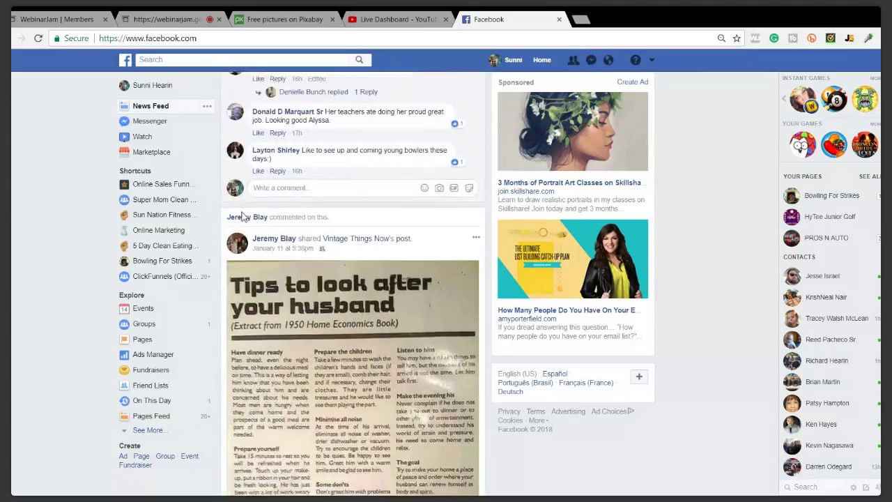
{"action": "scroll", "coordinate": [286, 227], "scroll_direction": "down", "scroll_amount": 9}
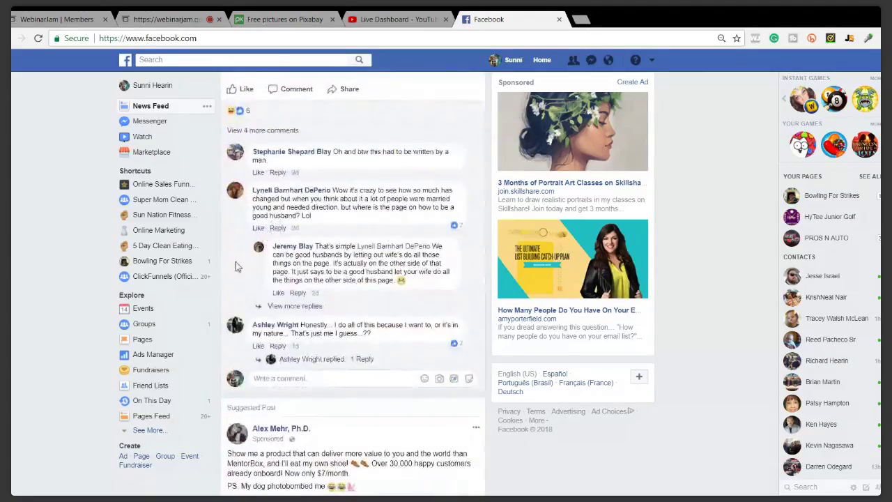
{"action": "scroll", "coordinate": [255, 272], "scroll_direction": "down", "scroll_amount": 5}
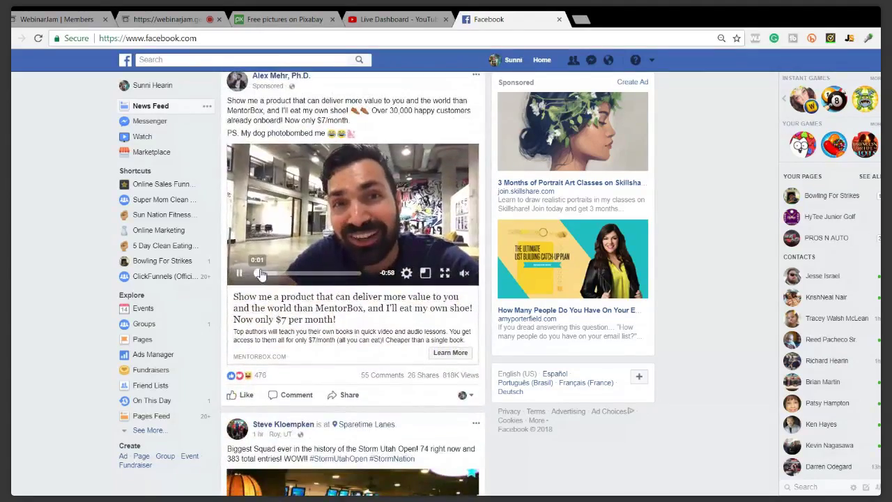
{"action": "scroll", "coordinate": [258, 273], "scroll_direction": "up", "scroll_amount": 1}
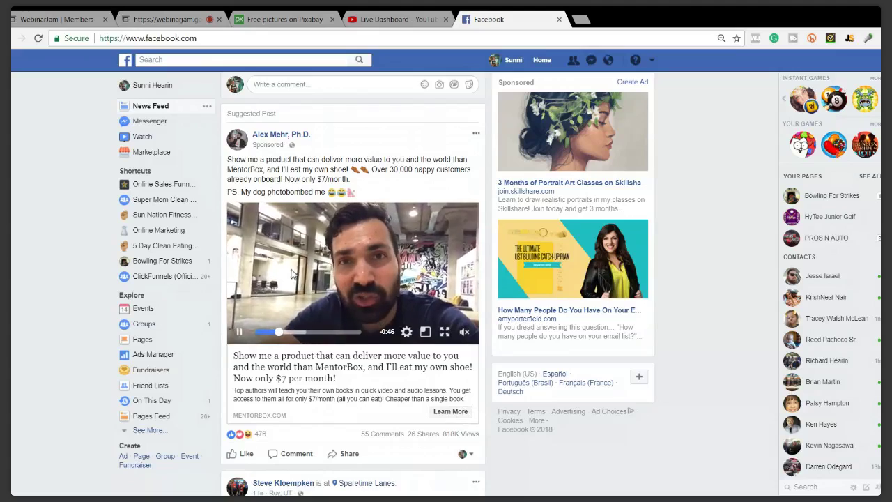
{"action": "scroll", "coordinate": [293, 275], "scroll_direction": "down", "scroll_amount": 1}
{"action": "scroll", "coordinate": [293, 275], "scroll_direction": "down", "scroll_amount": 3}
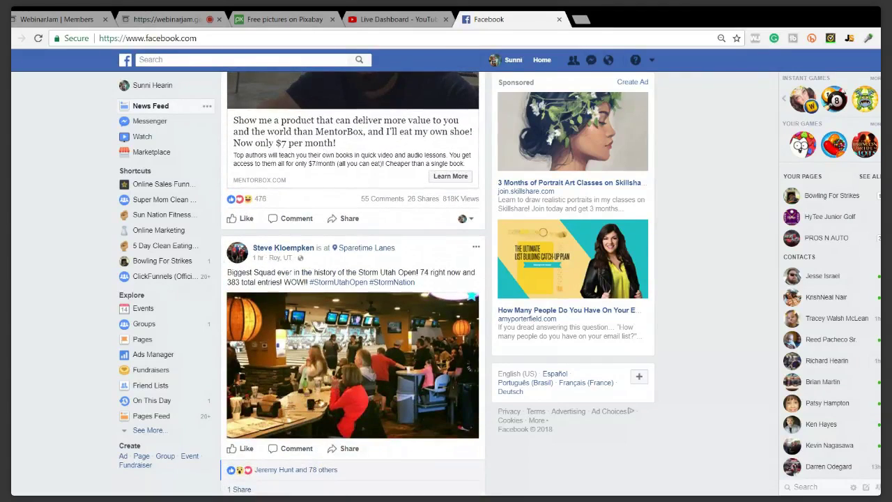
{"action": "scroll", "coordinate": [273, 302], "scroll_direction": "down", "scroll_amount": 6}
{"action": "scroll", "coordinate": [273, 301], "scroll_direction": "down", "scroll_amount": 8}
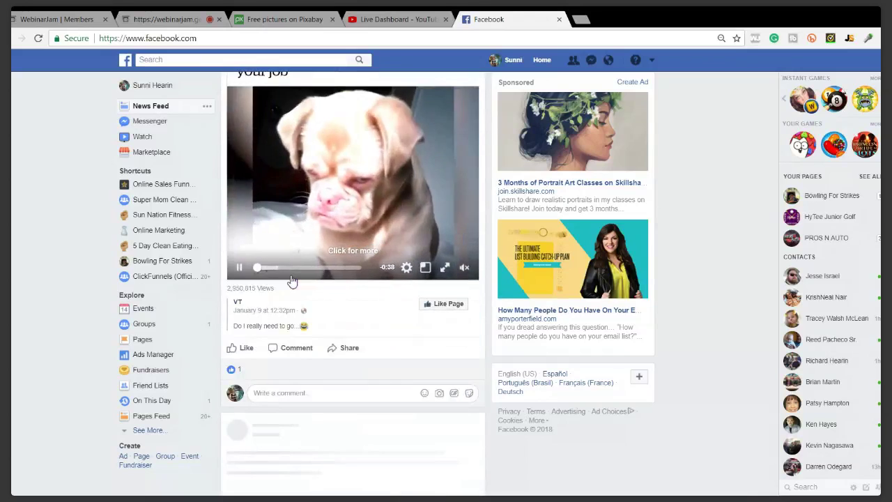
{"action": "scroll", "coordinate": [292, 281], "scroll_direction": "down", "scroll_amount": 4}
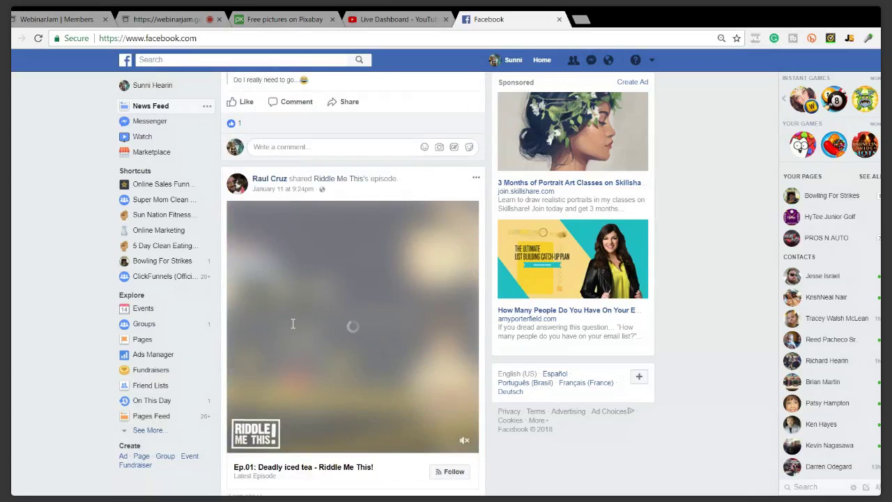
{"action": "scroll", "coordinate": [293, 323], "scroll_direction": "up", "scroll_amount": 4}
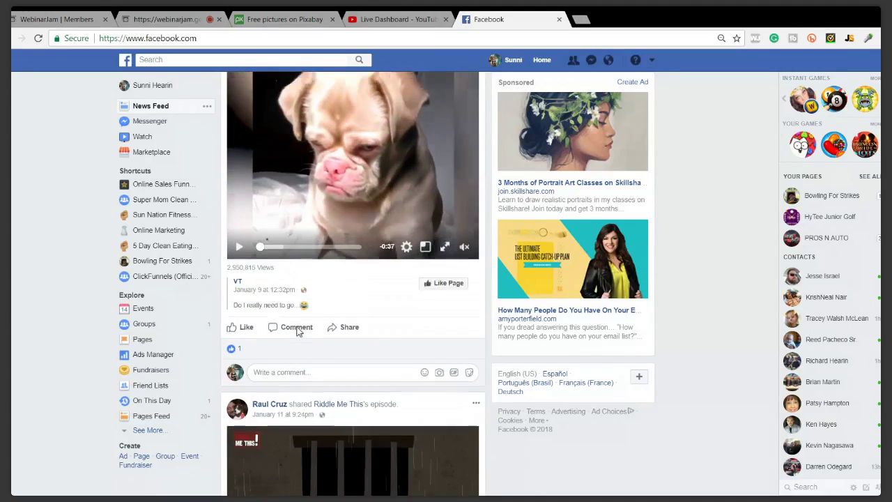
{"action": "scroll", "coordinate": [296, 331], "scroll_direction": "up", "scroll_amount": 3}
{"action": "scroll", "coordinate": [299, 333], "scroll_direction": "down", "scroll_amount": 5}
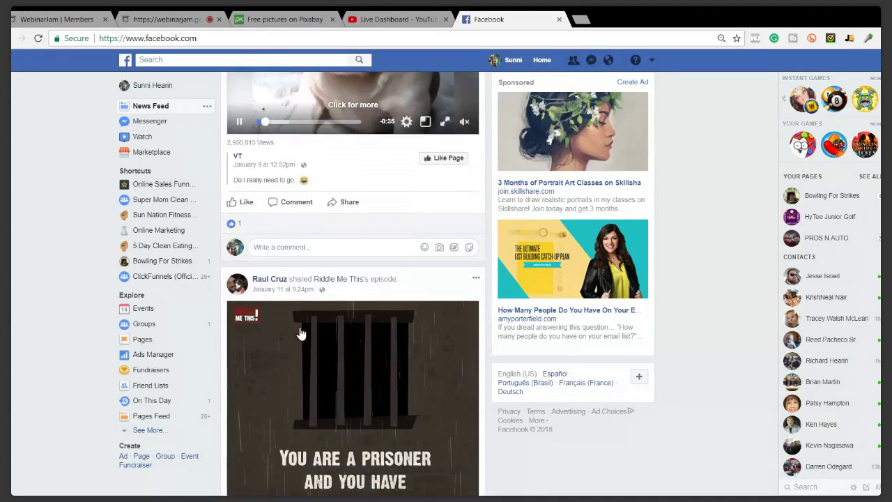
{"action": "scroll", "coordinate": [299, 333], "scroll_direction": "down", "scroll_amount": 3}
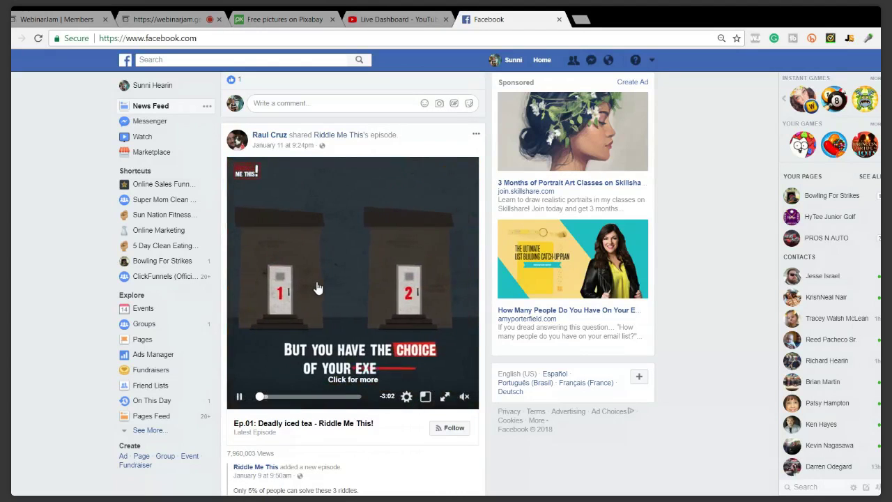
{"action": "scroll", "coordinate": [311, 297], "scroll_direction": "down", "scroll_amount": 4}
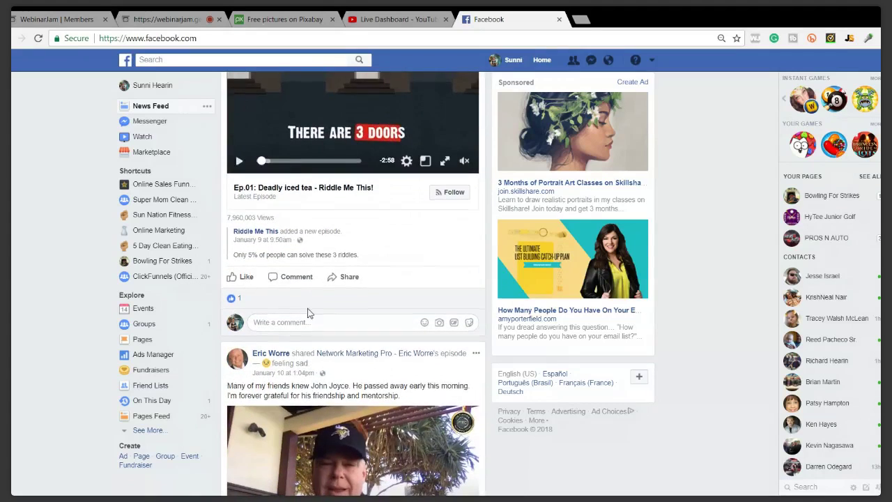
{"action": "scroll", "coordinate": [308, 313], "scroll_direction": "down", "scroll_amount": 3}
{"action": "scroll", "coordinate": [309, 314], "scroll_direction": "down", "scroll_amount": 6}
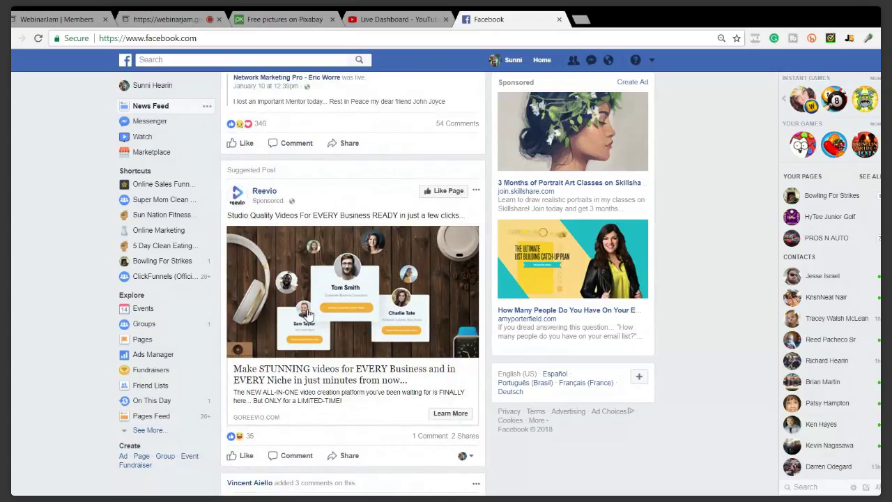
{"action": "scroll", "coordinate": [282, 316], "scroll_direction": "down", "scroll_amount": 2}
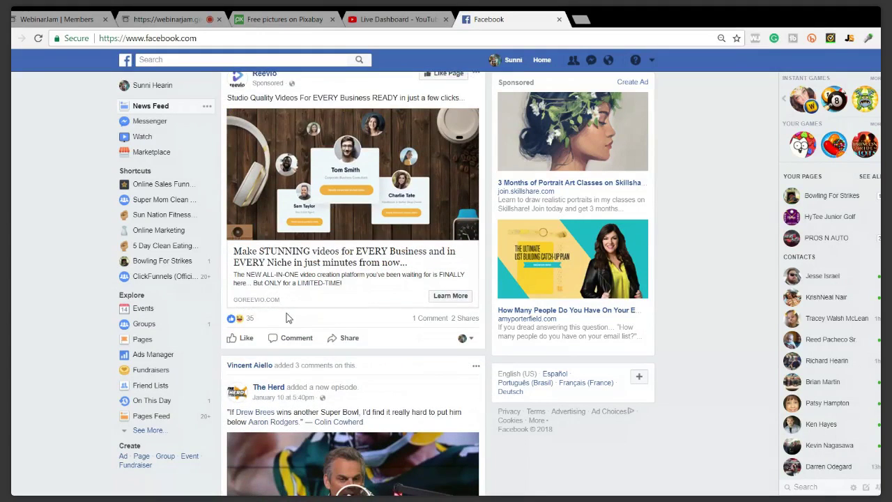
{"action": "scroll", "coordinate": [287, 313], "scroll_direction": "down", "scroll_amount": 3}
{"action": "scroll", "coordinate": [287, 313], "scroll_direction": "down", "scroll_amount": 5}
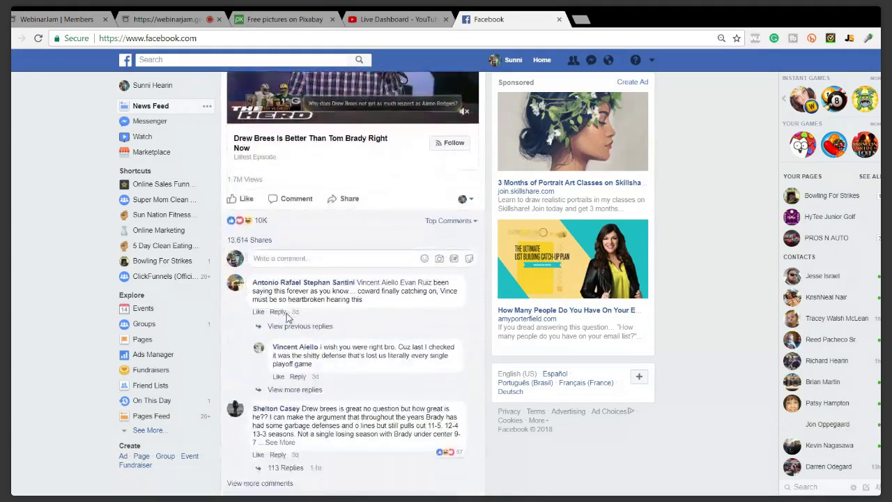
{"action": "scroll", "coordinate": [287, 313], "scroll_direction": "down", "scroll_amount": 6}
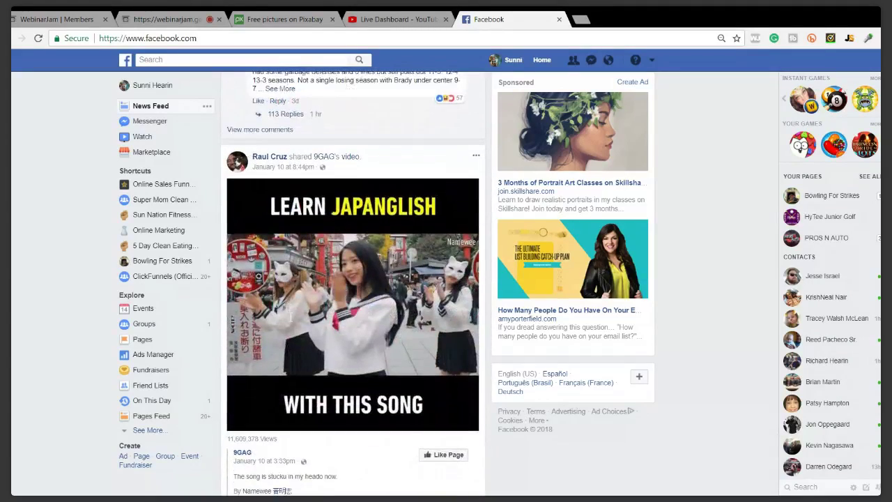
{"action": "scroll", "coordinate": [293, 326], "scroll_direction": "down", "scroll_amount": 10}
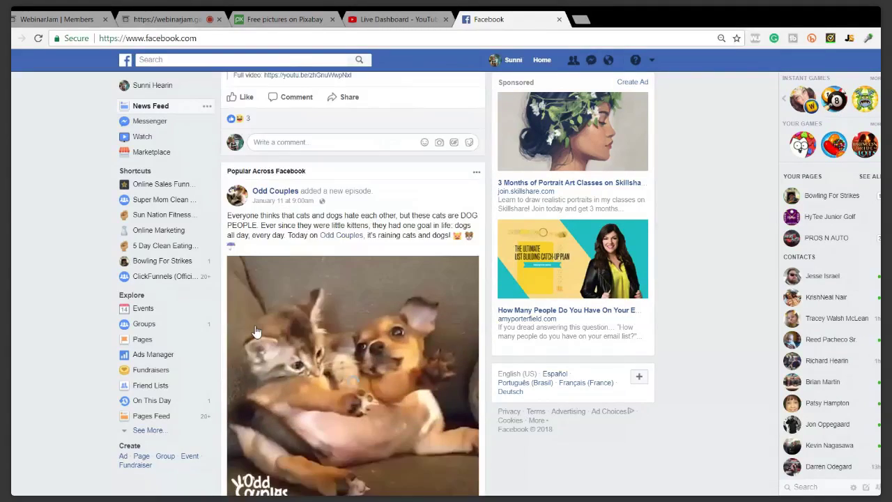
{"action": "scroll", "coordinate": [283, 300], "scroll_direction": "down", "scroll_amount": 8}
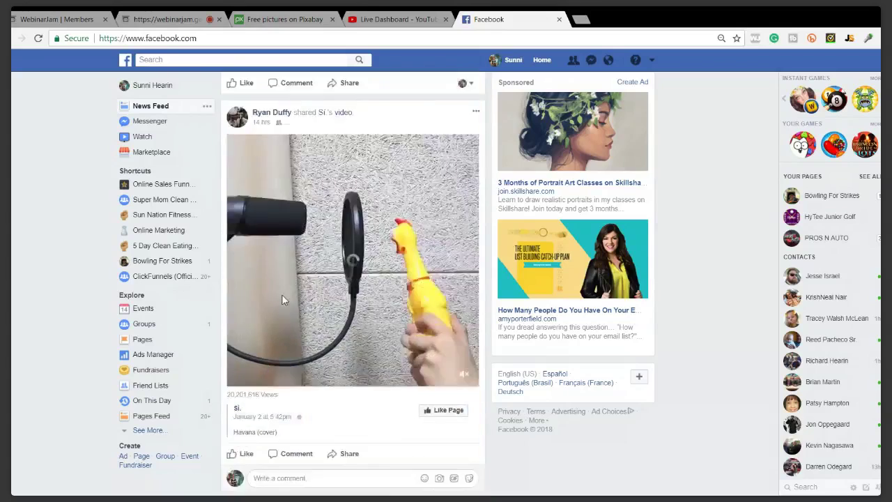
{"action": "scroll", "coordinate": [283, 300], "scroll_direction": "down", "scroll_amount": 3}
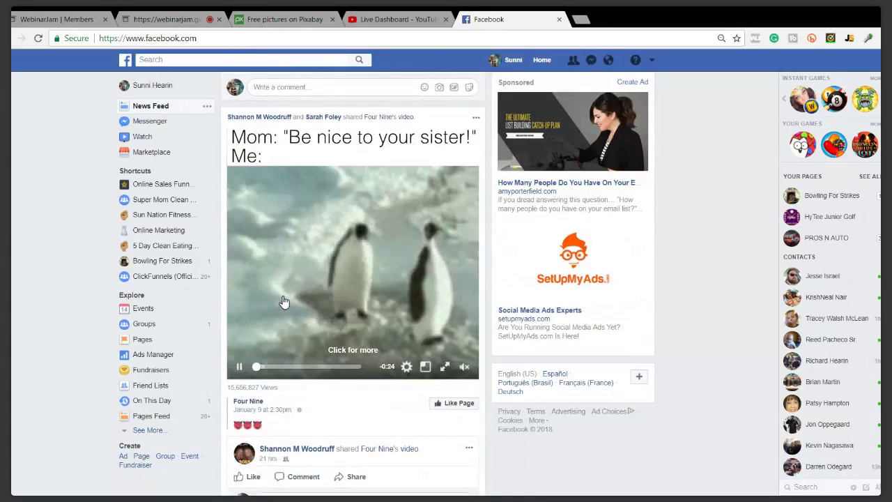
{"action": "scroll", "coordinate": [283, 301], "scroll_direction": "down", "scroll_amount": 3}
{"action": "scroll", "coordinate": [283, 300], "scroll_direction": "down", "scroll_amount": 2}
{"action": "scroll", "coordinate": [289, 320], "scroll_direction": "down", "scroll_amount": 5}
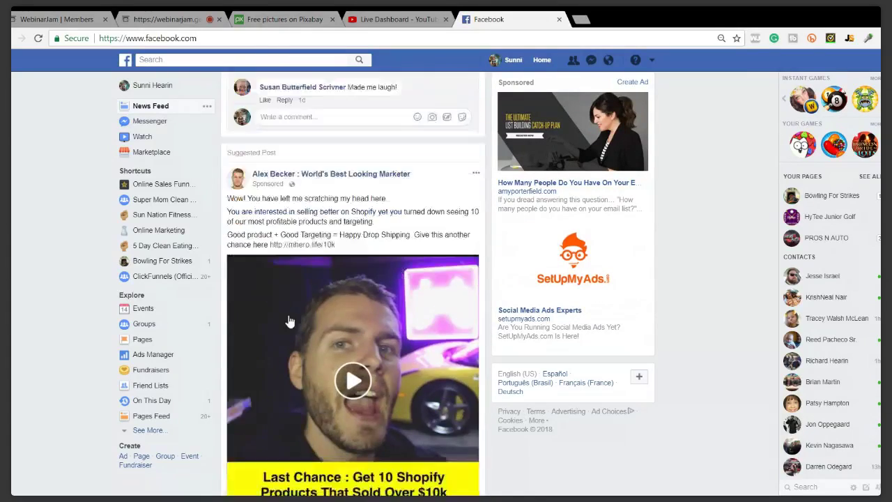
{"action": "scroll", "coordinate": [289, 320], "scroll_direction": "down", "scroll_amount": 4}
{"action": "scroll", "coordinate": [289, 320], "scroll_direction": "down", "scroll_amount": 1}
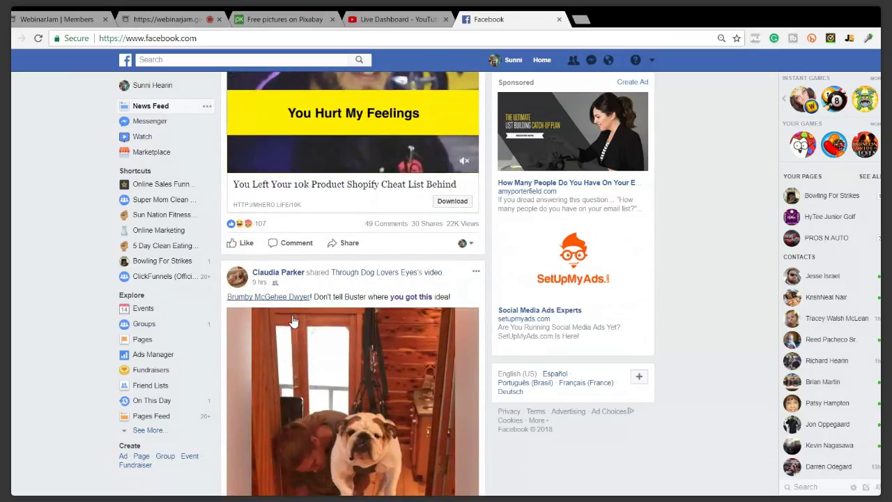
{"action": "scroll", "coordinate": [291, 321], "scroll_direction": "down", "scroll_amount": 2}
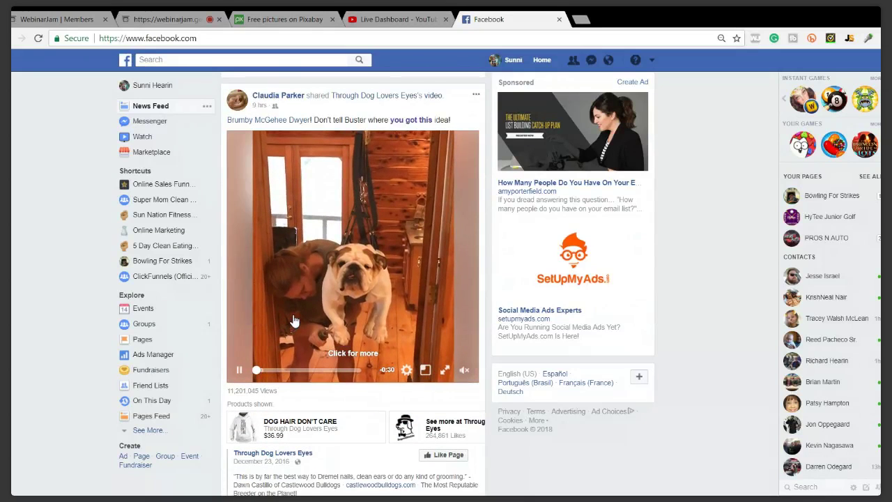
{"action": "scroll", "coordinate": [294, 321], "scroll_direction": "down", "scroll_amount": 1}
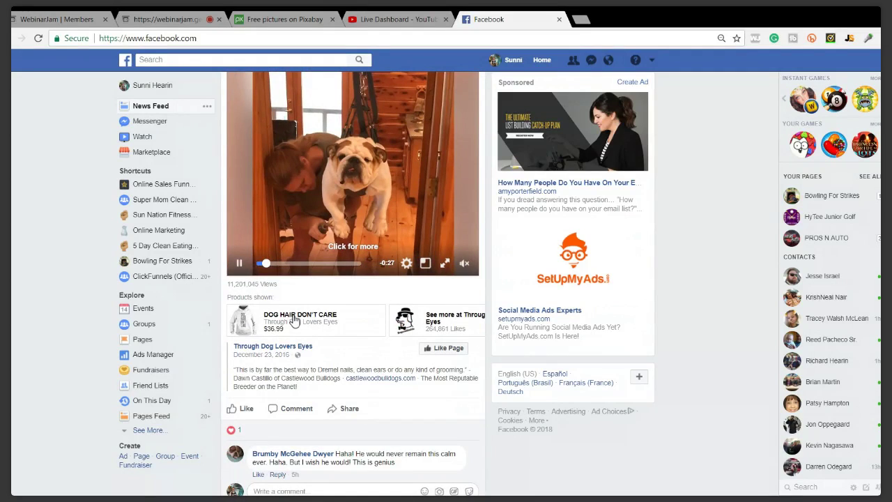
{"action": "scroll", "coordinate": [294, 321], "scroll_direction": "down", "scroll_amount": 6}
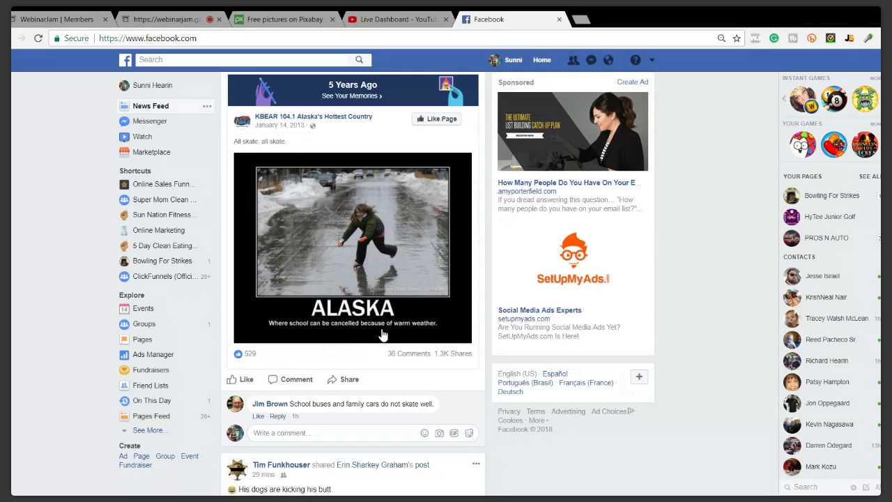
Scroll down the Facebook news feed and back up again
{"action": "mouse_move", "coordinate": [394, 361]}
{"action": "scroll", "coordinate": [357, 347], "scroll_direction": "down", "scroll_amount": 13}
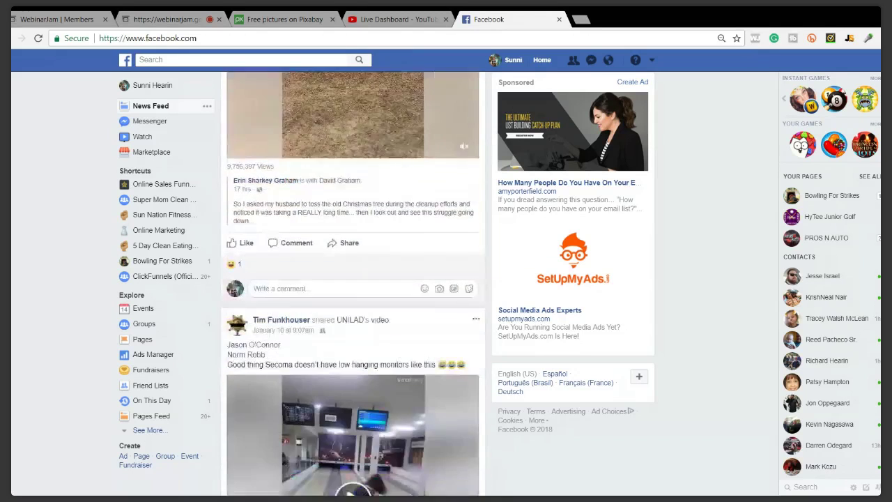
{"action": "scroll", "coordinate": [336, 362], "scroll_direction": "down", "scroll_amount": 11}
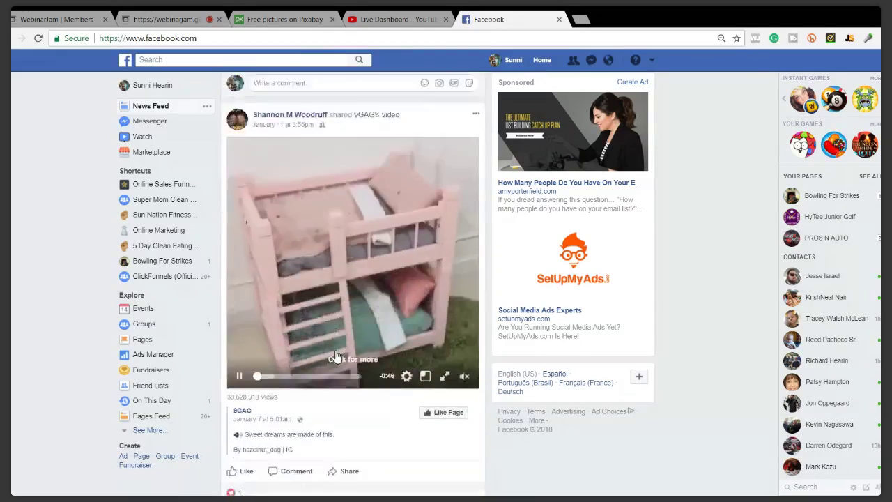
{"action": "scroll", "coordinate": [337, 356], "scroll_direction": "down", "scroll_amount": 6}
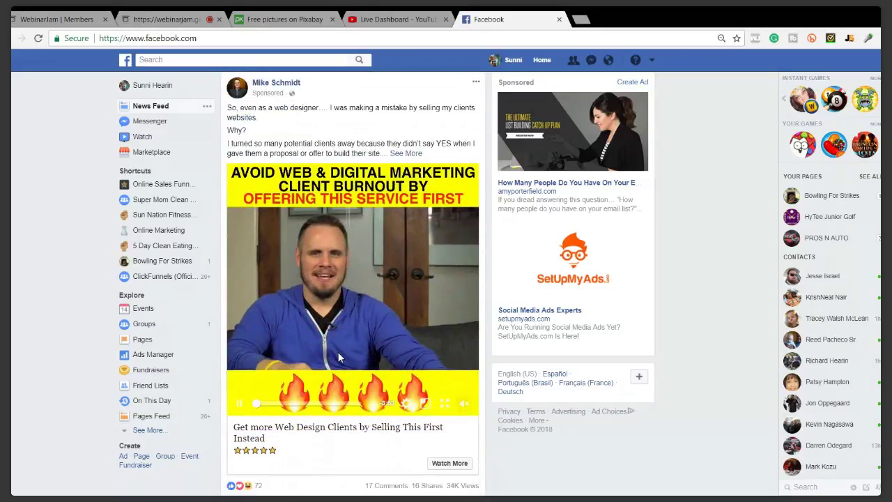
{"action": "scroll", "coordinate": [341, 314], "scroll_direction": "down", "scroll_amount": 5}
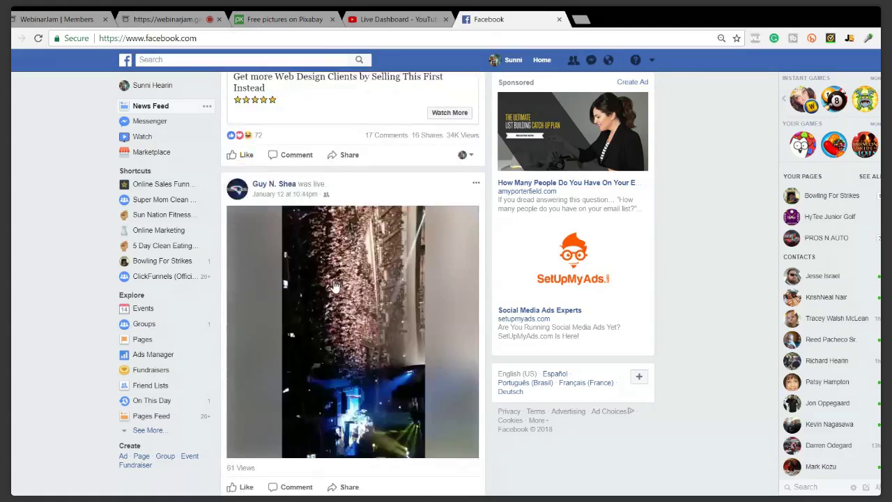
{"action": "scroll", "coordinate": [335, 287], "scroll_direction": "up", "scroll_amount": 1}
{"action": "scroll", "coordinate": [334, 348], "scroll_direction": "up", "scroll_amount": 1}
{"action": "scroll", "coordinate": [288, 203], "scroll_direction": "up", "scroll_amount": 1}
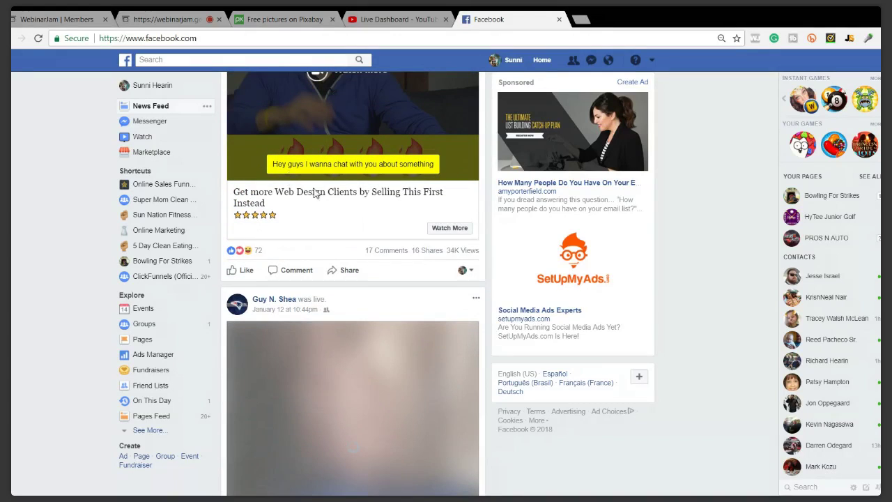
{"action": "scroll", "coordinate": [323, 259], "scroll_direction": "up", "scroll_amount": 2}
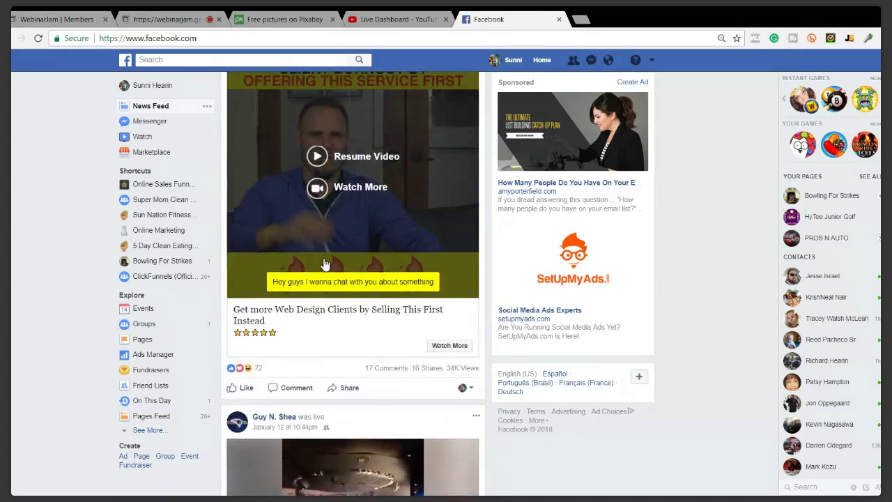
Scroll further down the feed past the jumpy cats clip, then switch to the YouTube Live Dashboard
{"action": "scroll", "coordinate": [298, 221], "scroll_direction": "down", "scroll_amount": 8}
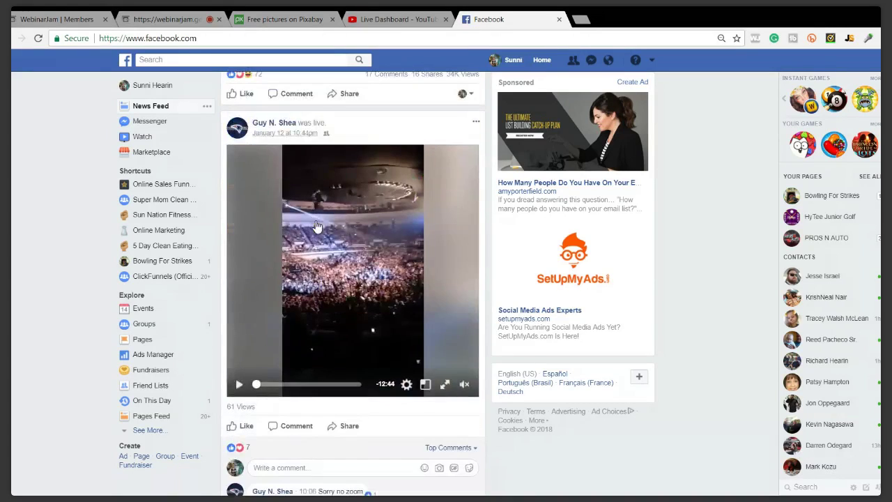
{"action": "scroll", "coordinate": [317, 227], "scroll_direction": "down", "scroll_amount": 5}
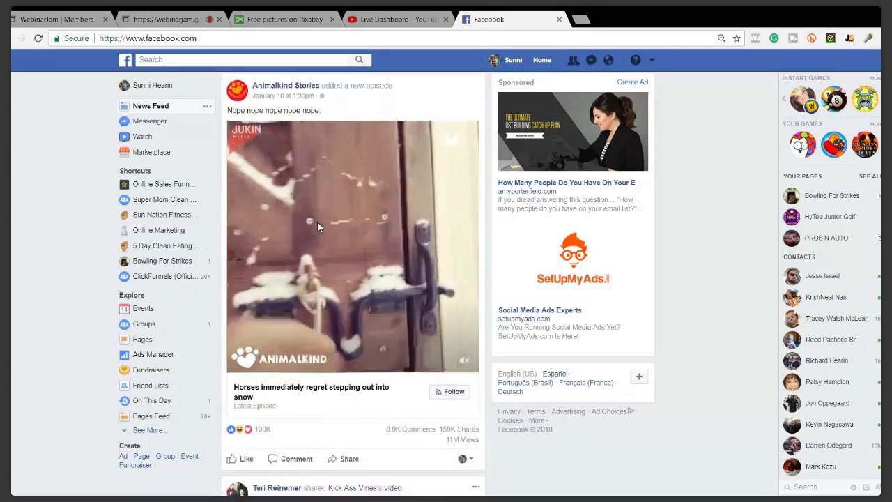
{"action": "scroll", "coordinate": [317, 227], "scroll_direction": "down", "scroll_amount": 13}
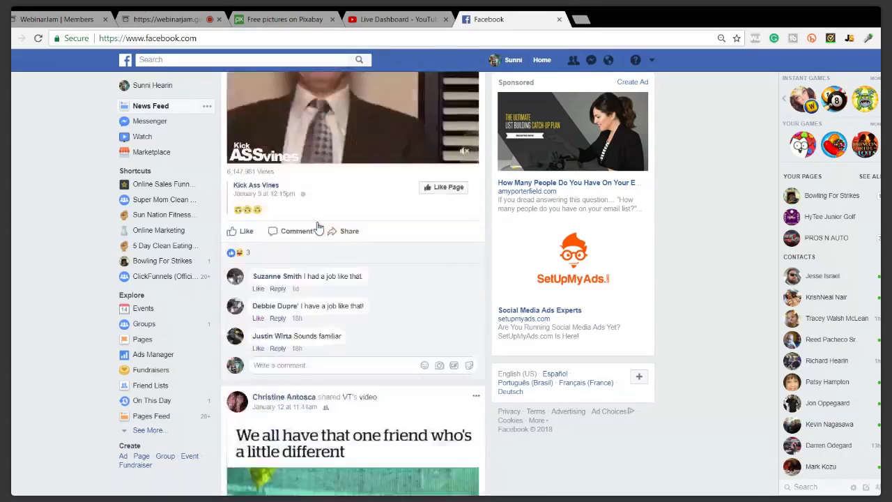
{"action": "scroll", "coordinate": [337, 267], "scroll_direction": "down", "scroll_amount": 3}
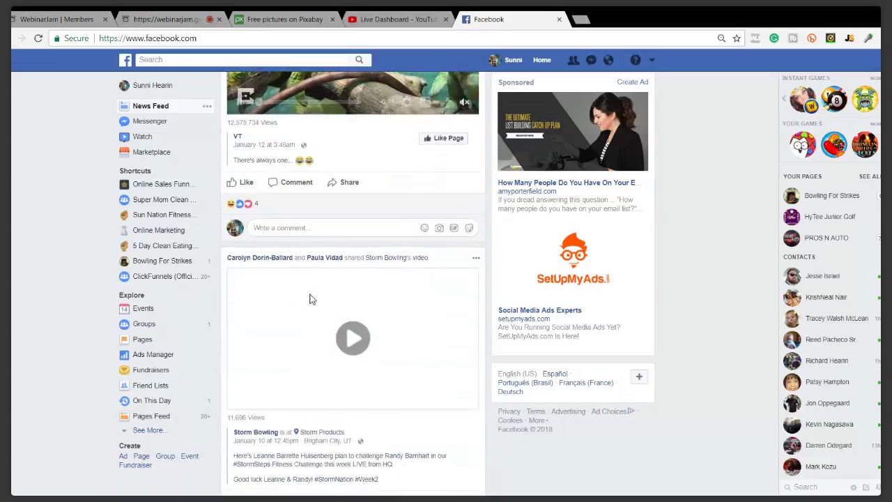
{"action": "scroll", "coordinate": [55, 223], "scroll_direction": "down", "scroll_amount": 8}
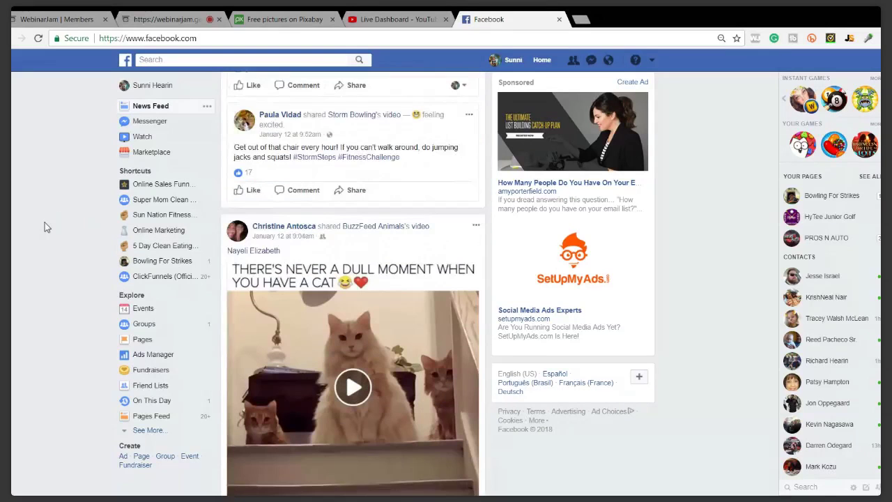
{"action": "scroll", "coordinate": [46, 229], "scroll_direction": "down", "scroll_amount": 11}
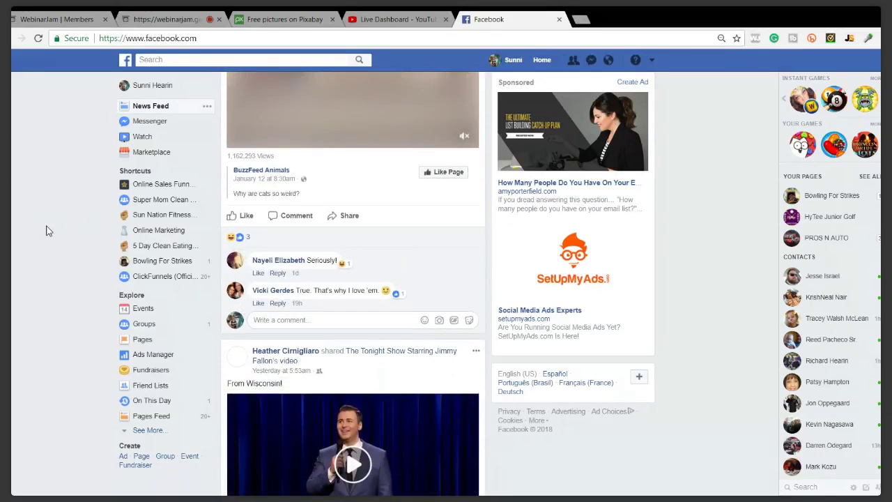
{"action": "scroll", "coordinate": [50, 229], "scroll_direction": "down", "scroll_amount": 8}
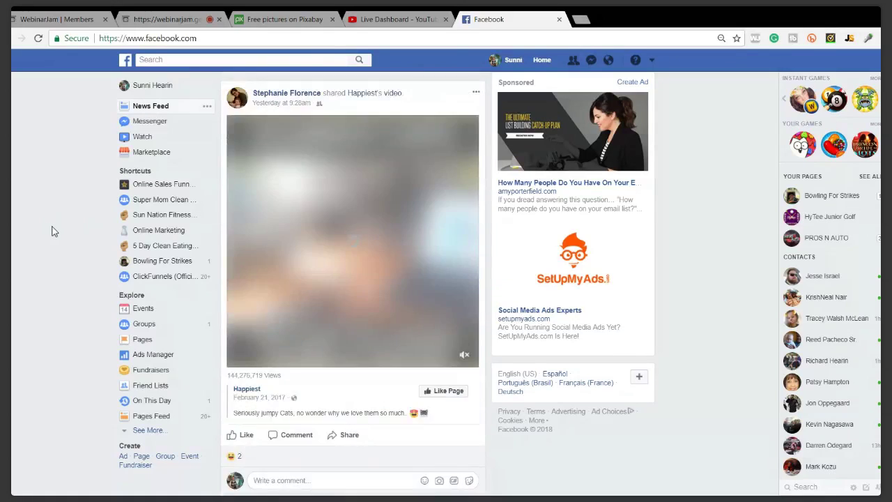
{"action": "scroll", "coordinate": [55, 231], "scroll_direction": "down", "scroll_amount": 4}
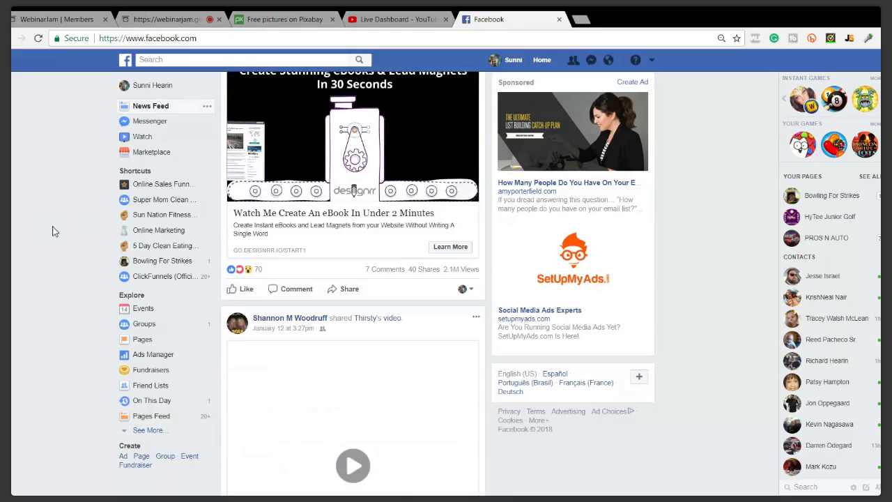
{"action": "scroll", "coordinate": [54, 230], "scroll_direction": "up", "scroll_amount": 5}
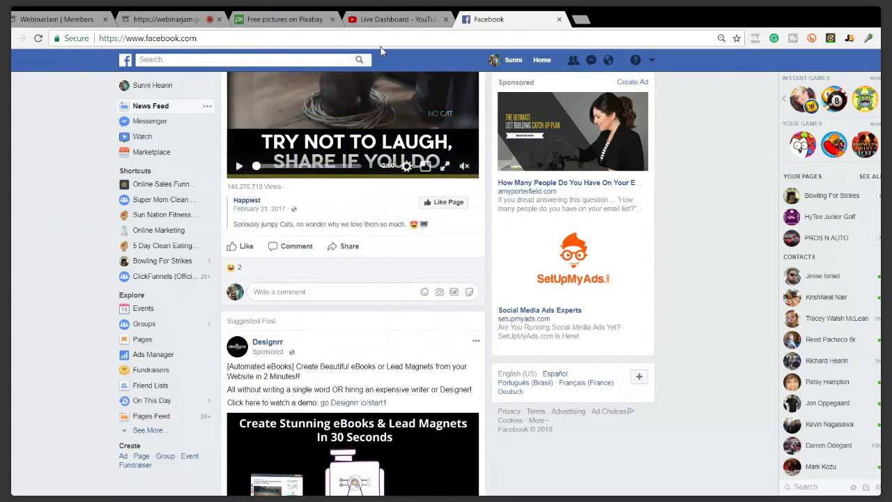
{"action": "left_click", "coordinate": [386, 18]}
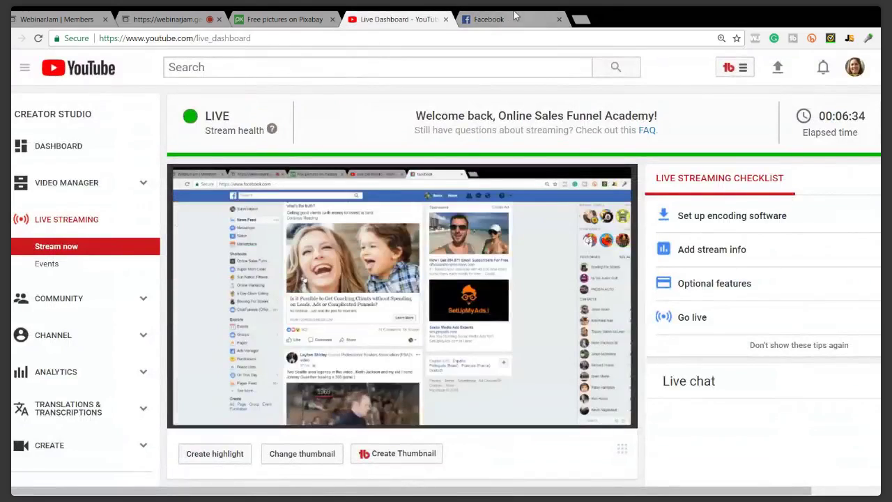
Leave the YouTube live dashboard and bring up Pixabay's popular free photos page
{"action": "left_click", "coordinate": [515, 16]}
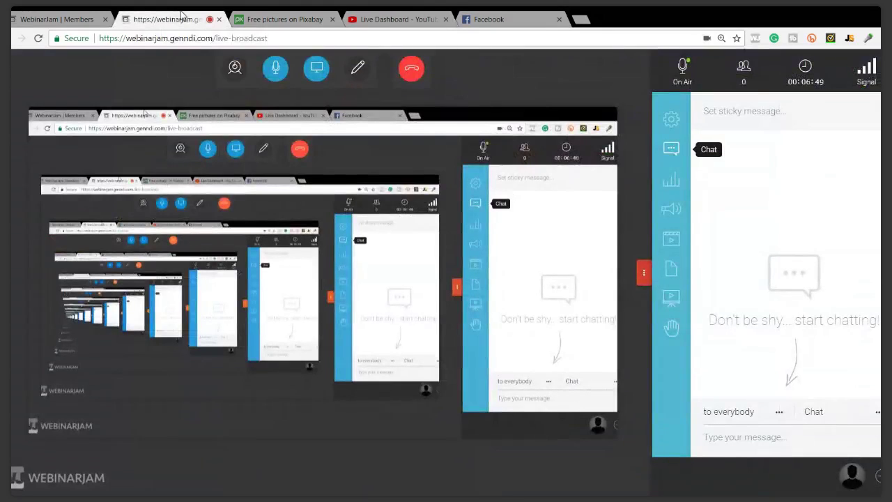
{"action": "left_click", "coordinate": [283, 20]}
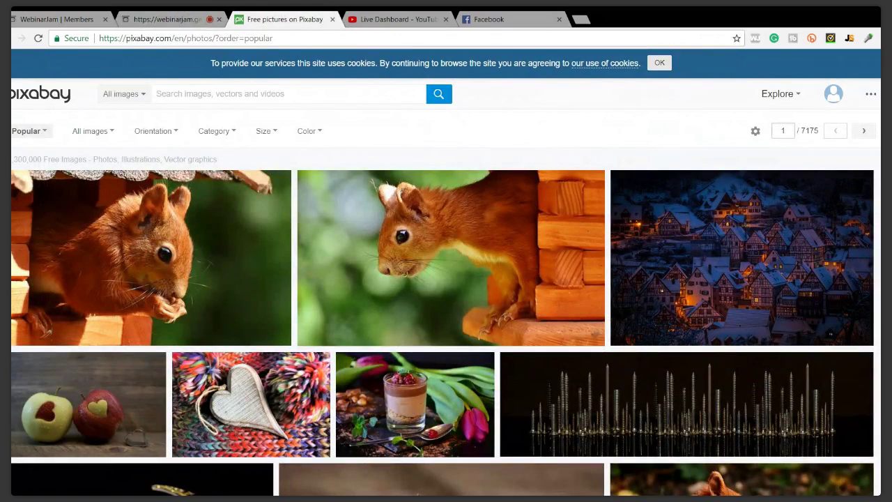
{"action": "left_click_drag", "start_coordinate": [125, 38], "coordinate": [157, 38]}
{"action": "left_click_drag", "start_coordinate": [127, 39], "coordinate": [156, 39]}
{"action": "scroll", "coordinate": [189, 269], "scroll_direction": "down", "scroll_amount": 5}
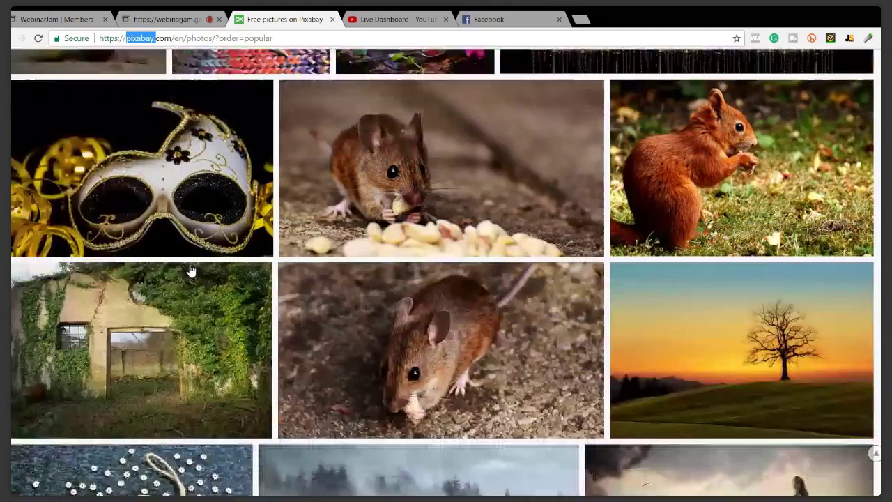
{"action": "scroll", "coordinate": [127, 284], "scroll_direction": "up", "scroll_amount": 6}
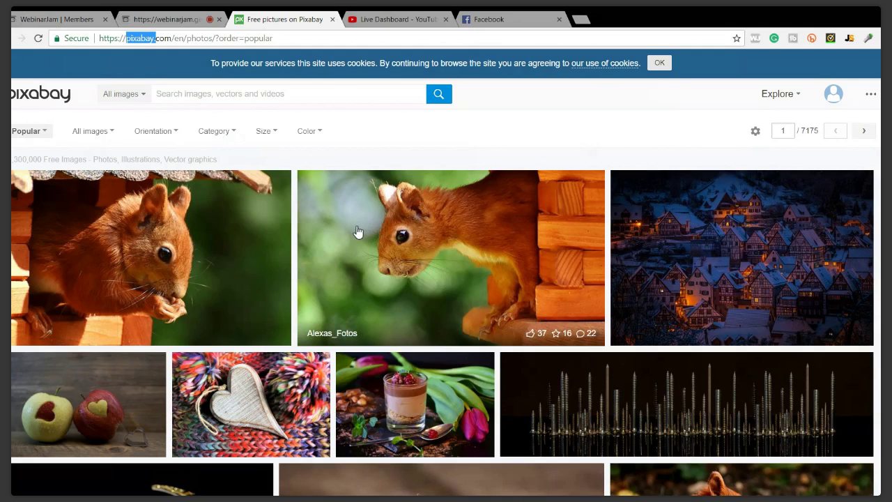
{"action": "left_click", "coordinate": [167, 19]}
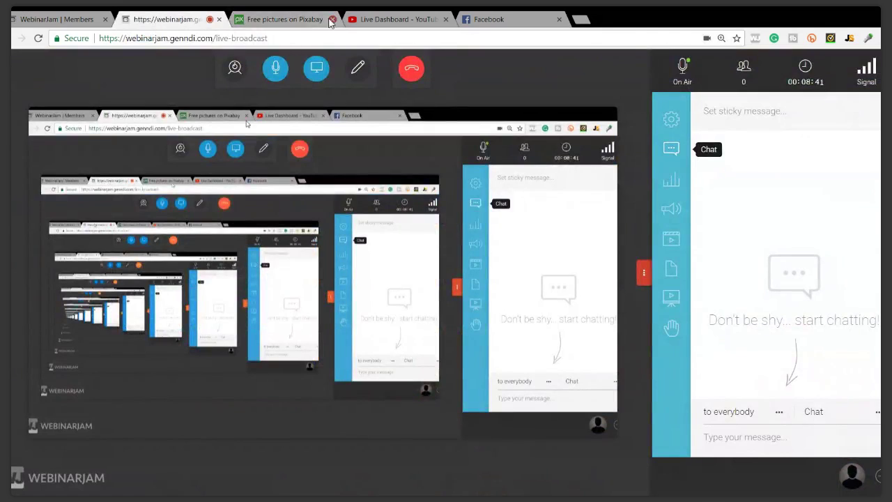
{"action": "left_click", "coordinate": [285, 18]}
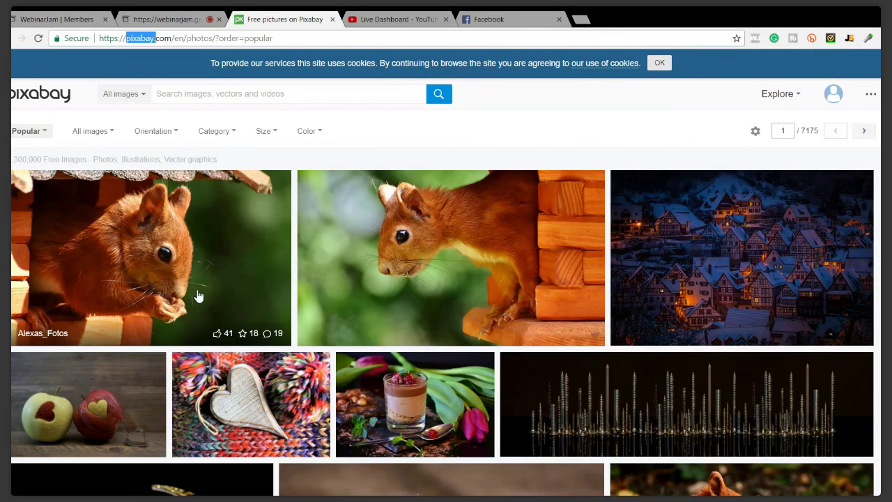
{"action": "scroll", "coordinate": [139, 288], "scroll_direction": "down", "scroll_amount": 3}
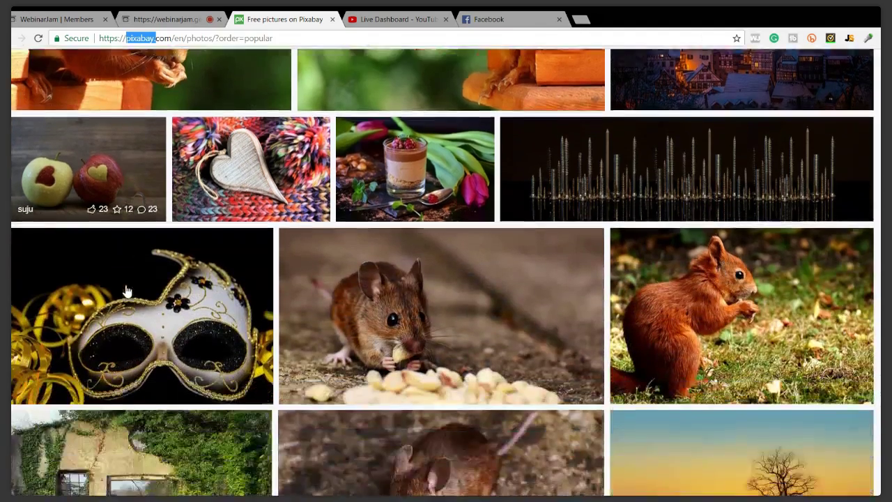
{"action": "scroll", "coordinate": [127, 291], "scroll_direction": "up", "scroll_amount": 3}
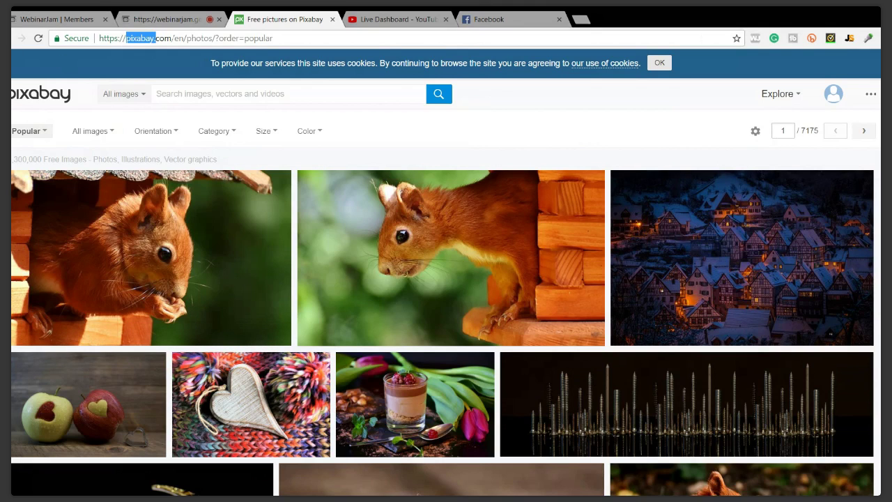
{"action": "mouse_move", "coordinate": [833, 96]}
{"action": "mouse_move", "coordinate": [769, 96]}
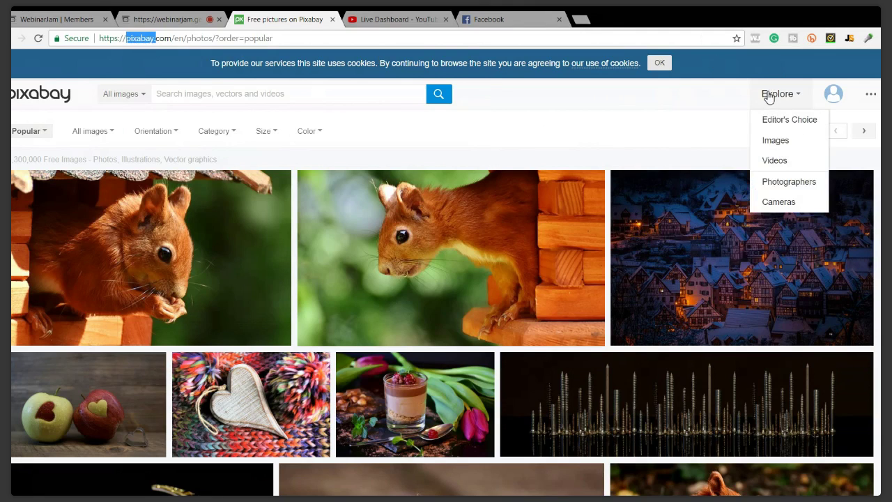
{"action": "left_click", "coordinate": [785, 143]}
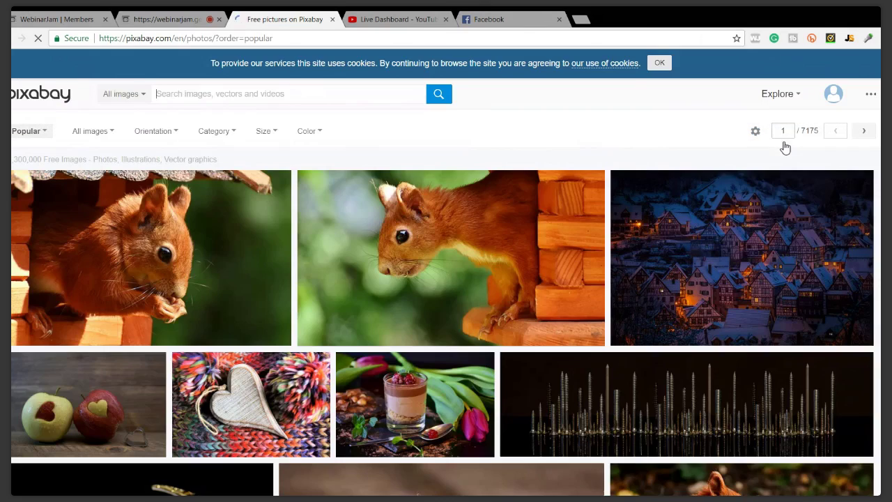
{"action": "scroll", "coordinate": [90, 235], "scroll_direction": "down", "scroll_amount": 1}
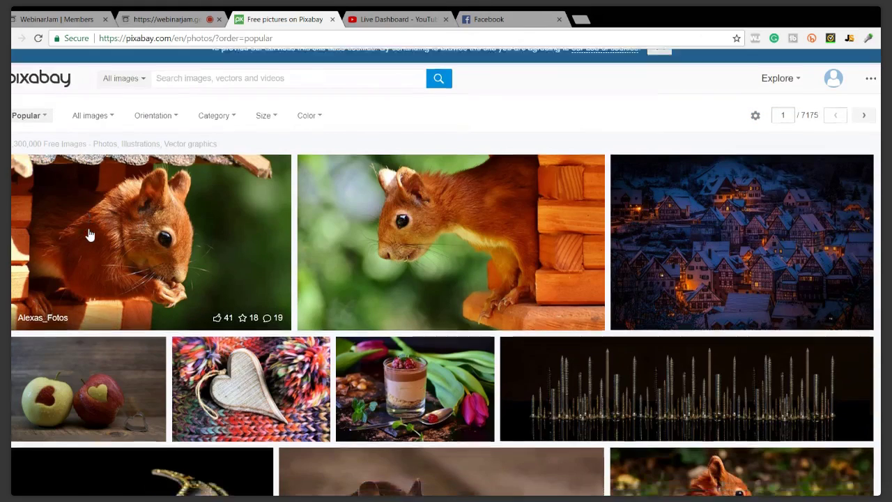
{"action": "scroll", "coordinate": [89, 234], "scroll_direction": "down", "scroll_amount": 2}
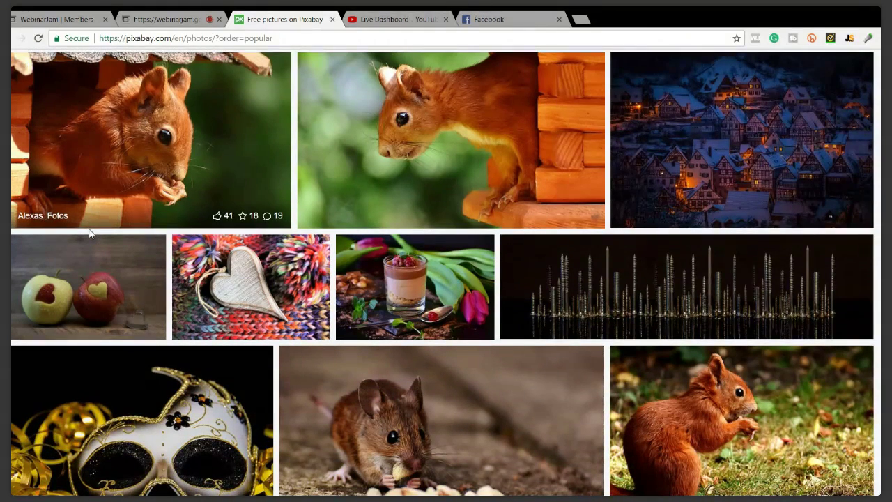
{"action": "scroll", "coordinate": [89, 230], "scroll_direction": "up", "scroll_amount": 2}
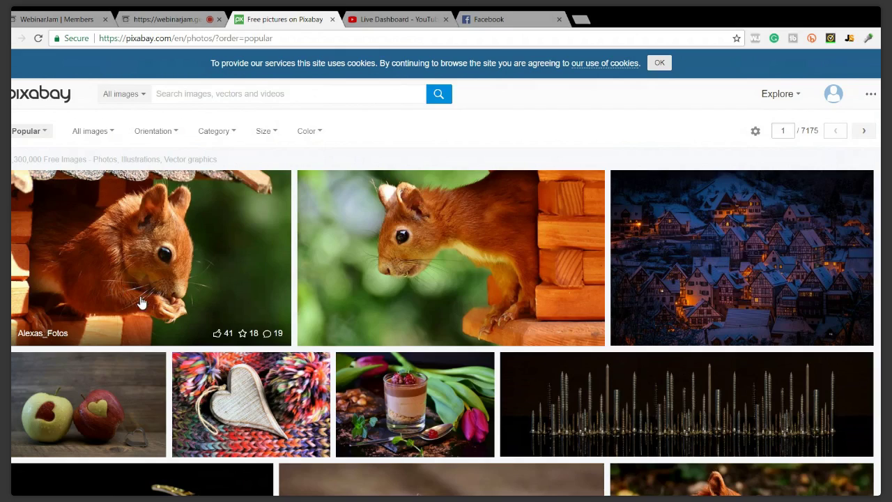
{"action": "scroll", "coordinate": [144, 290], "scroll_direction": "down", "scroll_amount": 3}
{"action": "scroll", "coordinate": [147, 291], "scroll_direction": "up", "scroll_amount": 3}
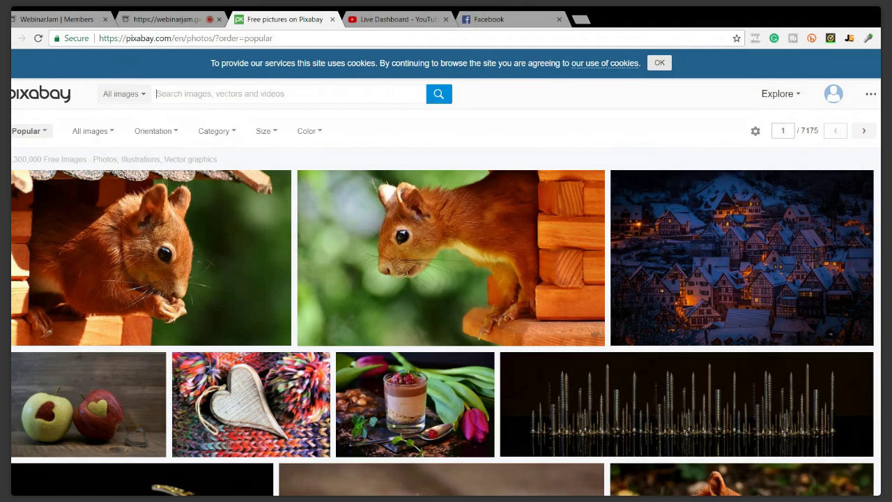
Search Pixabay for 'vegetable' and scroll through the results
{"action": "type", "text": "vegetable"}
{"action": "key", "text": "Return"}
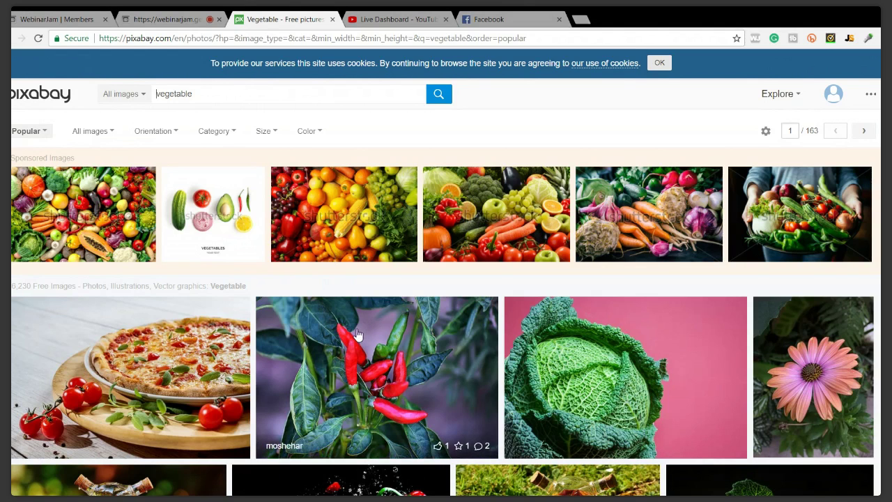
{"action": "scroll", "coordinate": [362, 334], "scroll_direction": "down", "scroll_amount": 1}
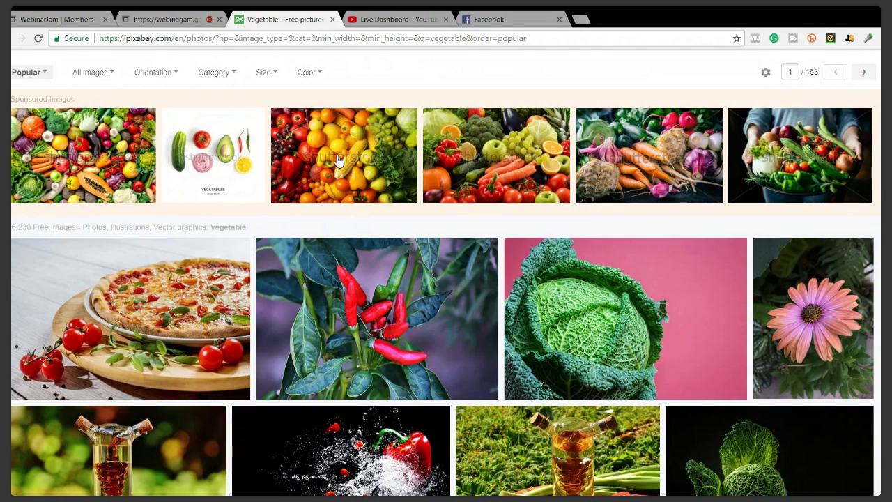
{"action": "mouse_move", "coordinate": [240, 273]}
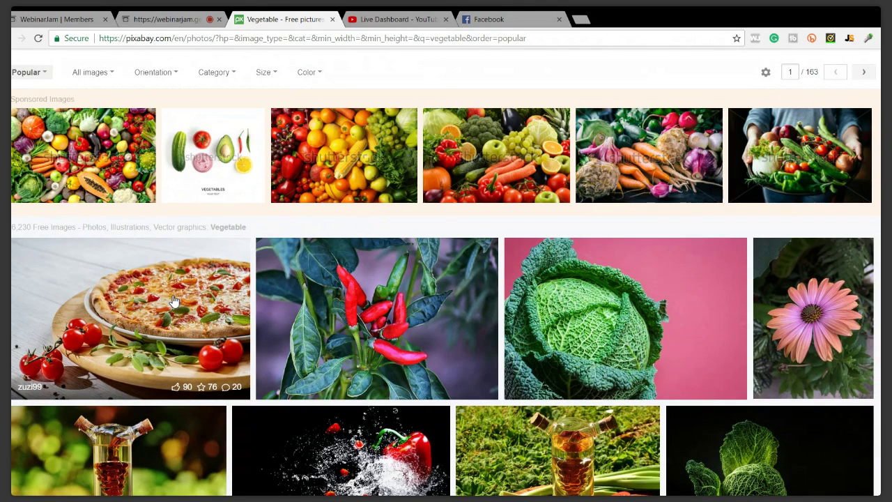
{"action": "scroll", "coordinate": [102, 333], "scroll_direction": "down", "scroll_amount": 1}
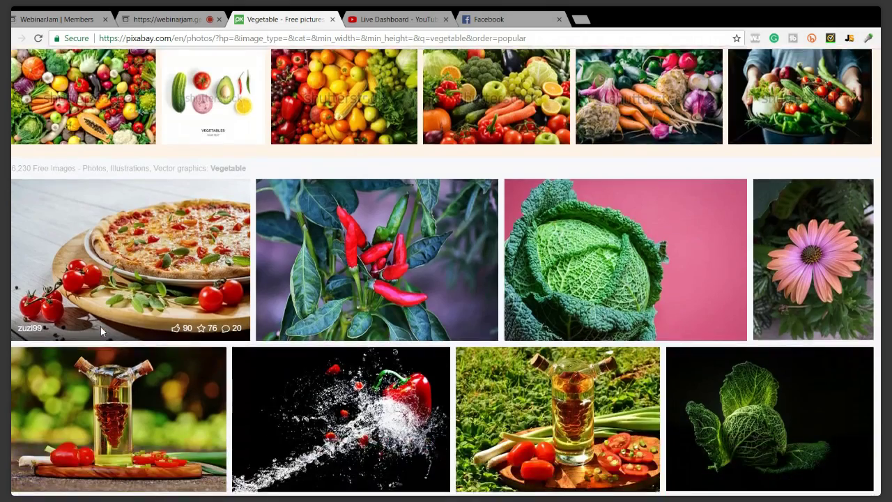
{"action": "scroll", "coordinate": [101, 326], "scroll_direction": "down", "scroll_amount": 2}
{"action": "scroll", "coordinate": [109, 349], "scroll_direction": "down", "scroll_amount": 3}
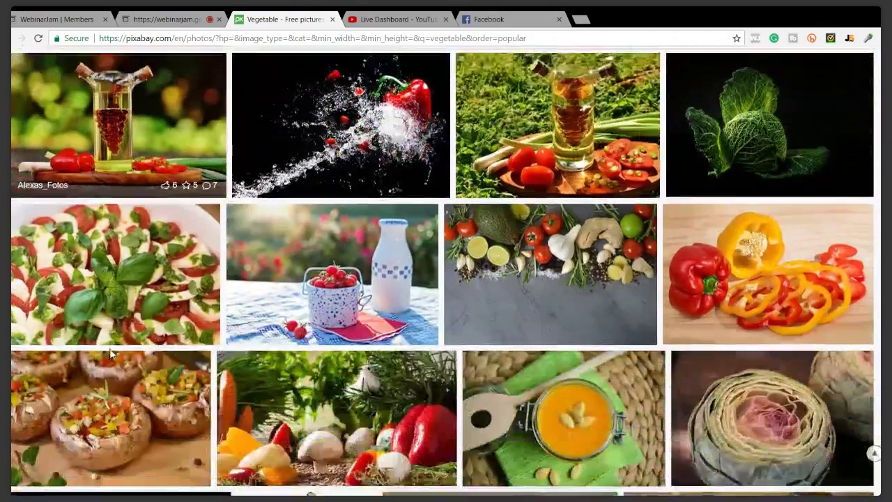
{"action": "scroll", "coordinate": [104, 386], "scroll_direction": "down", "scroll_amount": 3}
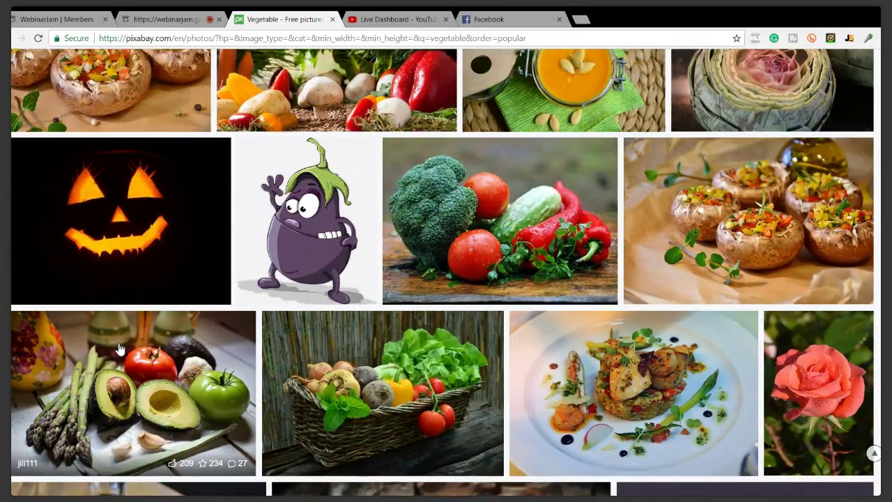
{"action": "scroll", "coordinate": [119, 348], "scroll_direction": "down", "scroll_amount": 4}
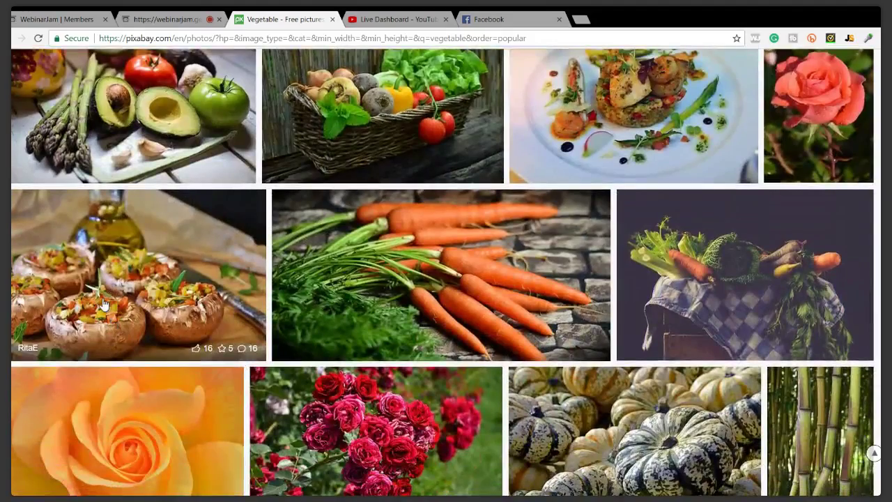
{"action": "scroll", "coordinate": [66, 296], "scroll_direction": "down", "scroll_amount": 3}
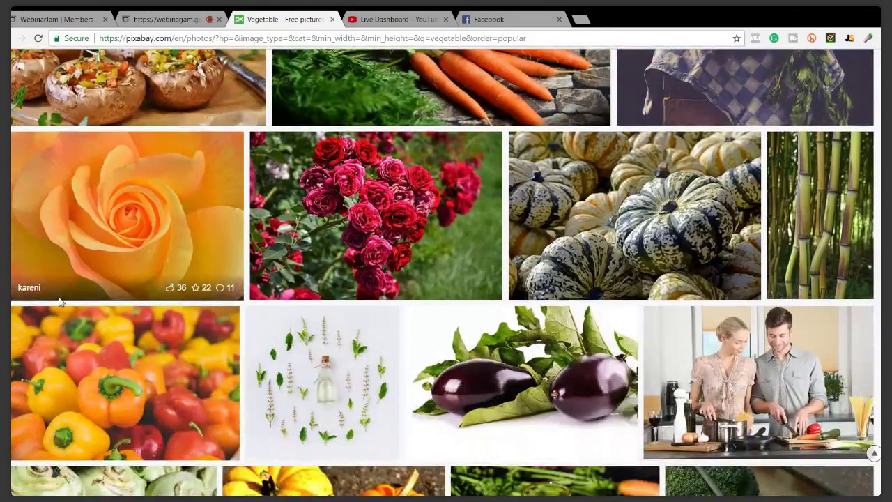
{"action": "scroll", "coordinate": [60, 301], "scroll_direction": "down", "scroll_amount": 3}
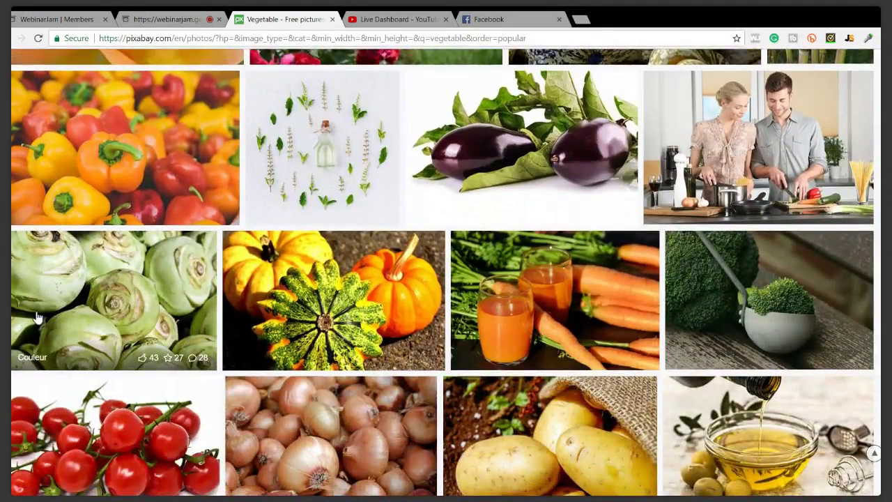
{"action": "scroll", "coordinate": [37, 317], "scroll_direction": "down", "scroll_amount": 3}
{"action": "scroll", "coordinate": [37, 317], "scroll_direction": "down", "scroll_amount": 3}
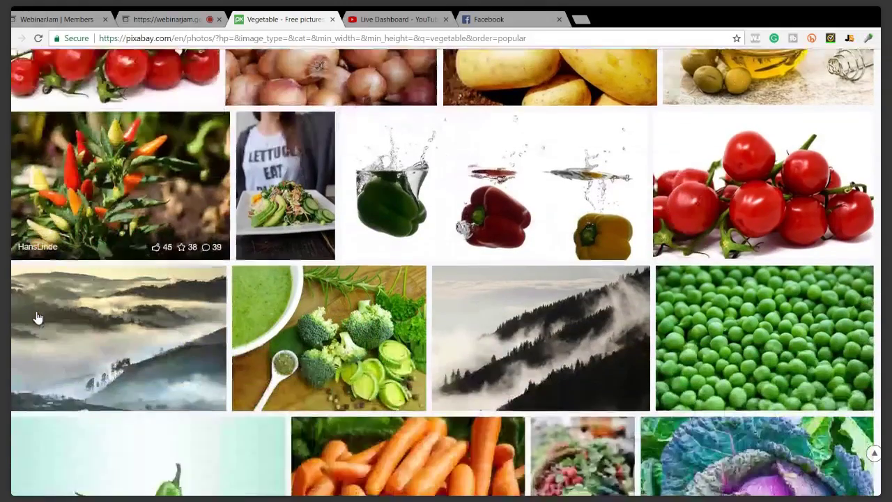
{"action": "scroll", "coordinate": [37, 317], "scroll_direction": "down", "scroll_amount": 2}
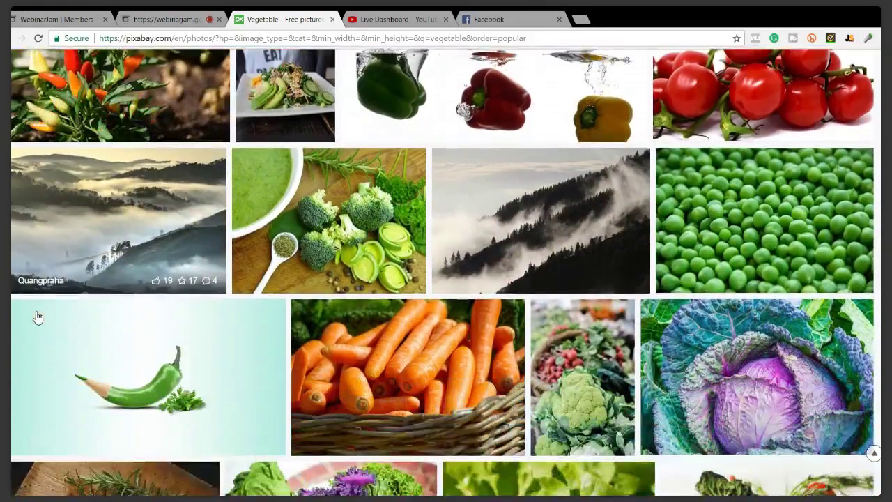
{"action": "scroll", "coordinate": [28, 315], "scroll_direction": "down", "scroll_amount": 4}
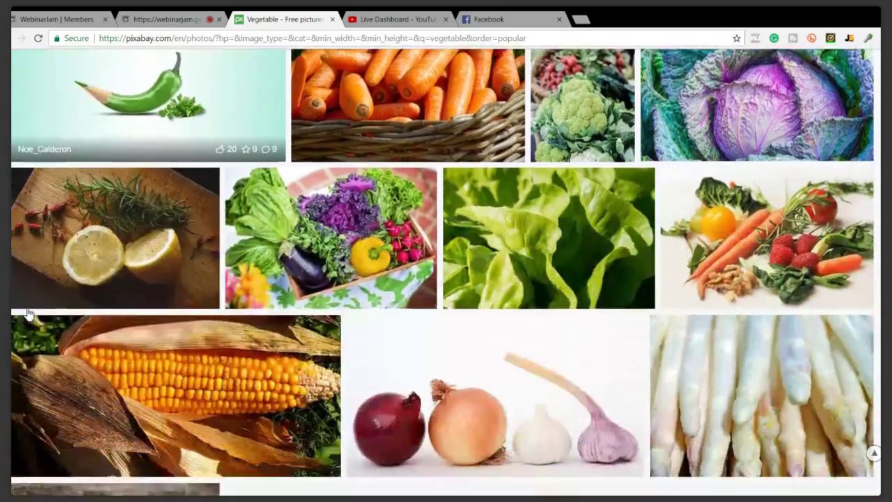
{"action": "scroll", "coordinate": [28, 315], "scroll_direction": "up", "scroll_amount": 6}
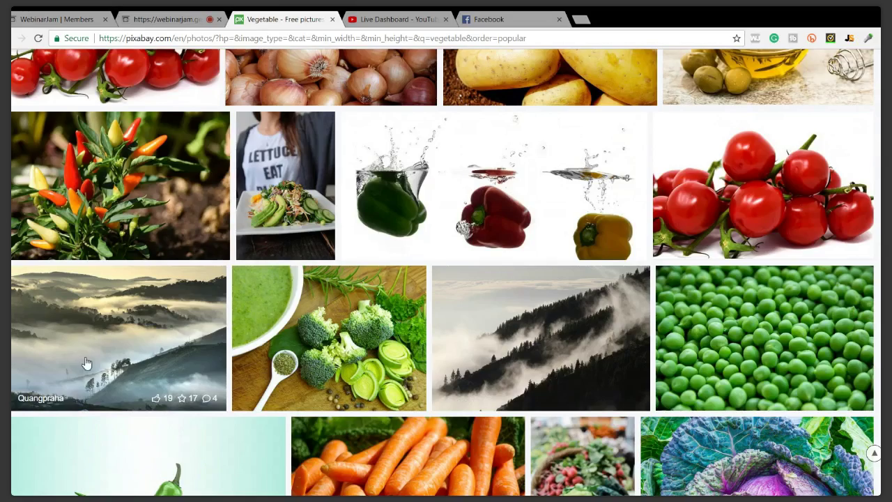
{"action": "scroll", "coordinate": [84, 359], "scroll_direction": "down", "scroll_amount": 6}
{"action": "scroll", "coordinate": [85, 362], "scroll_direction": "down", "scroll_amount": 4}
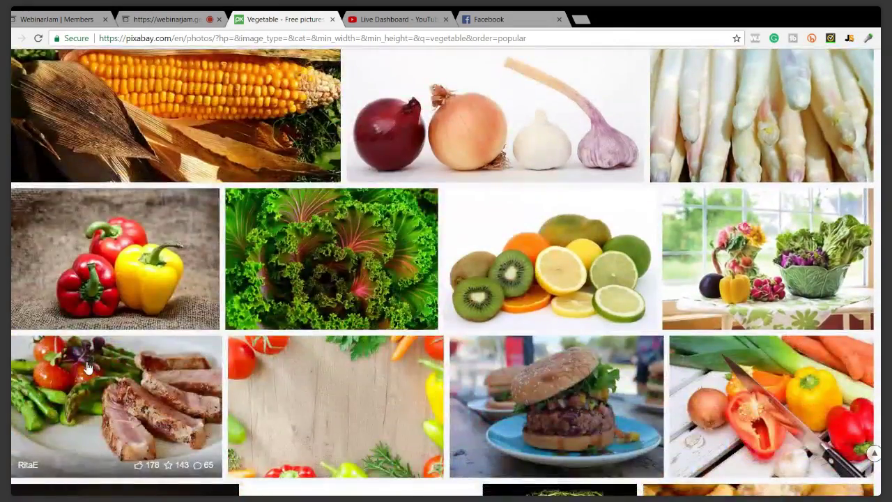
{"action": "scroll", "coordinate": [87, 368], "scroll_direction": "down", "scroll_amount": 3}
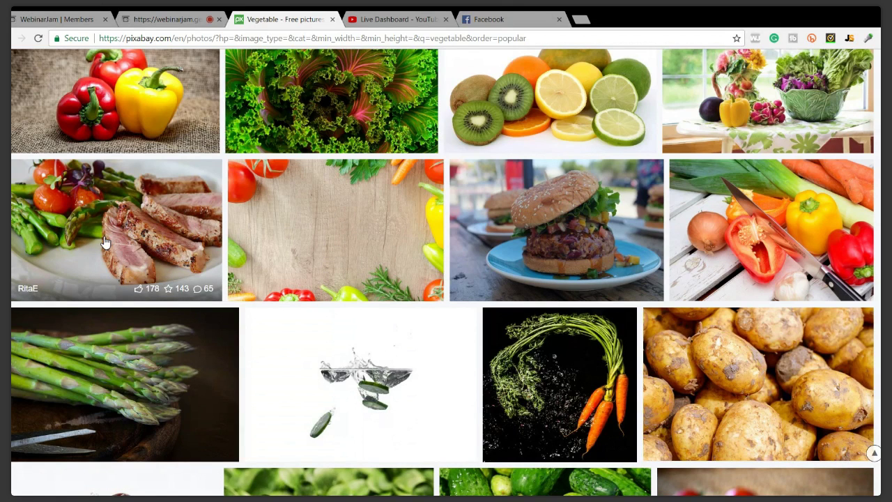
After checking the WebinarJam, Facebook and YouTube tabs, open the sliced steak with asparagus photo
{"action": "left_click", "coordinate": [162, 19]}
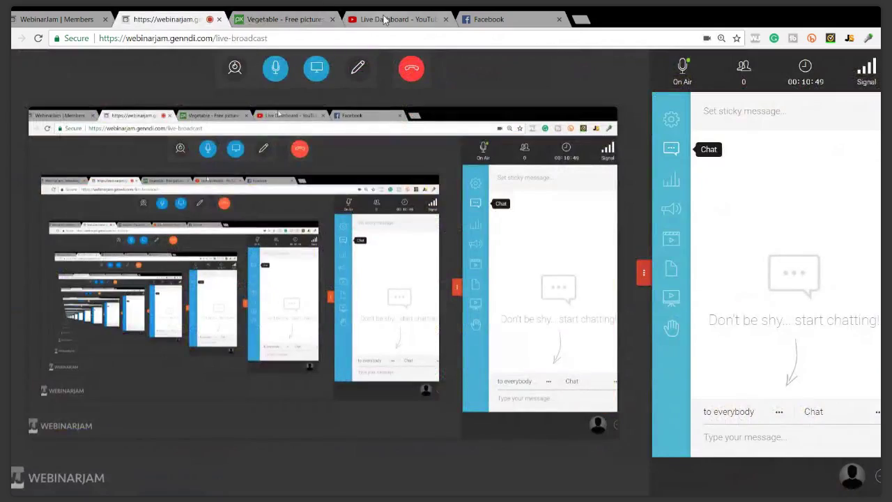
{"action": "left_click", "coordinate": [488, 18]}
{"action": "left_click", "coordinate": [394, 19]}
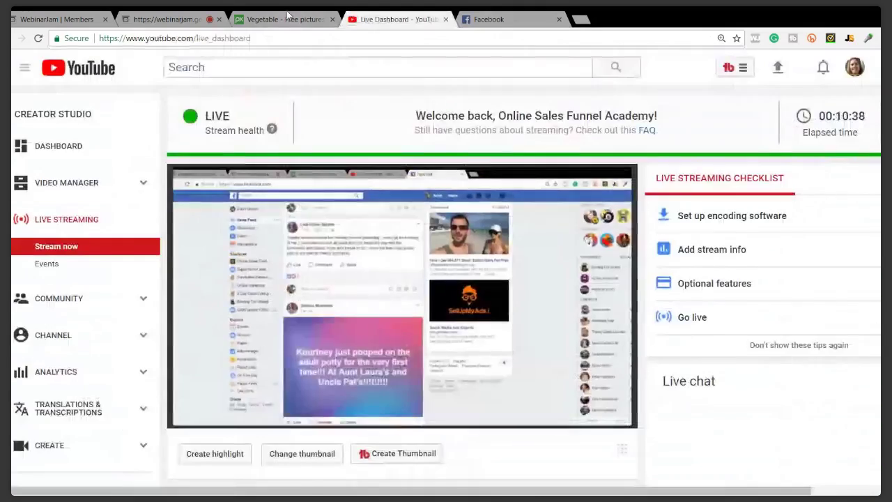
{"action": "left_click", "coordinate": [287, 16]}
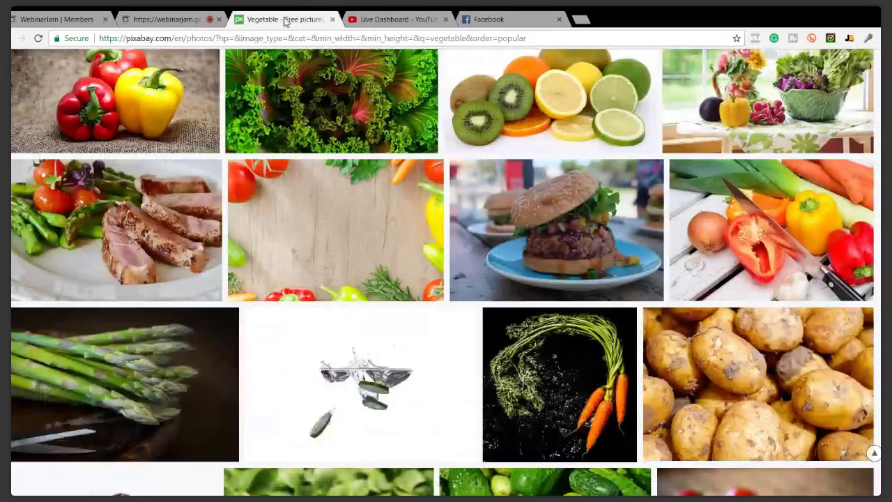
{"action": "left_click", "coordinate": [75, 228]}
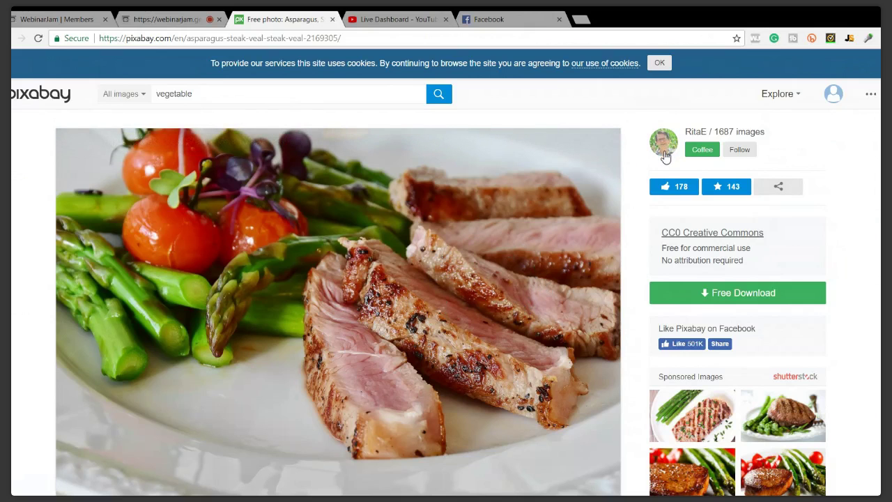
Download the steak-and-asparagus photo as a 1280×853 JPG
{"action": "scroll", "coordinate": [634, 219], "scroll_direction": "down", "scroll_amount": 2}
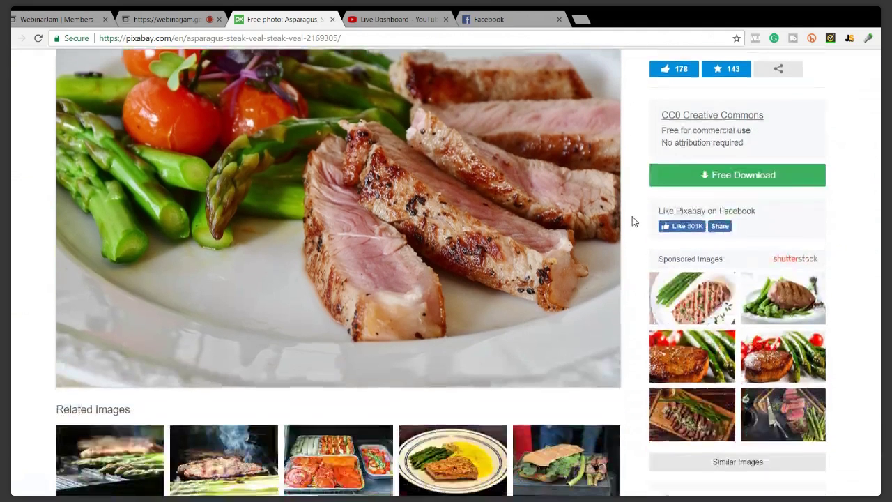
{"action": "left_click", "coordinate": [713, 182]}
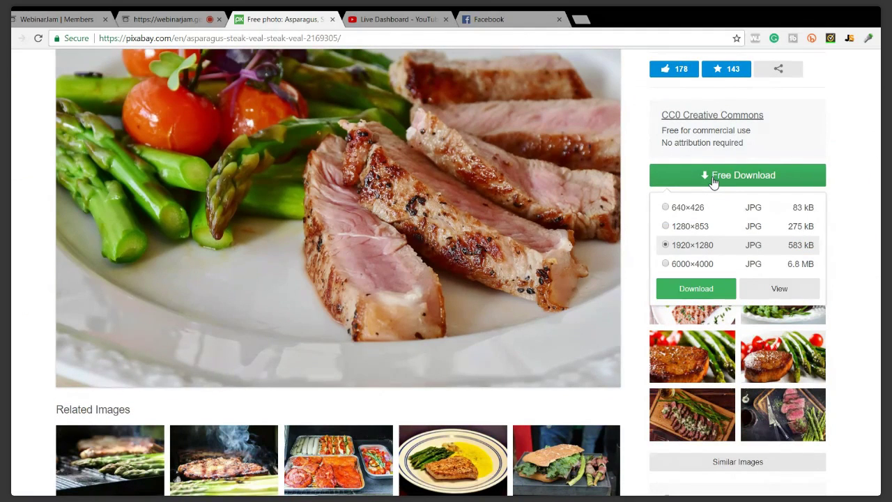
{"action": "left_click", "coordinate": [698, 230]}
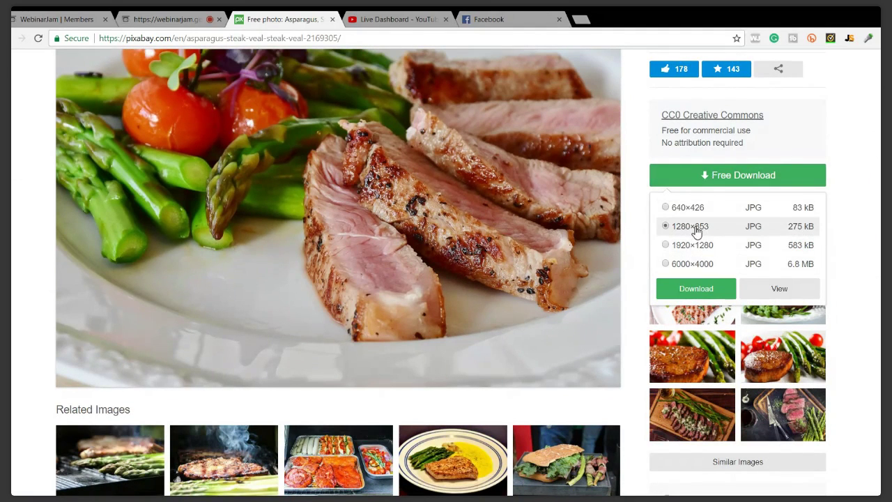
{"action": "left_click", "coordinate": [704, 292]}
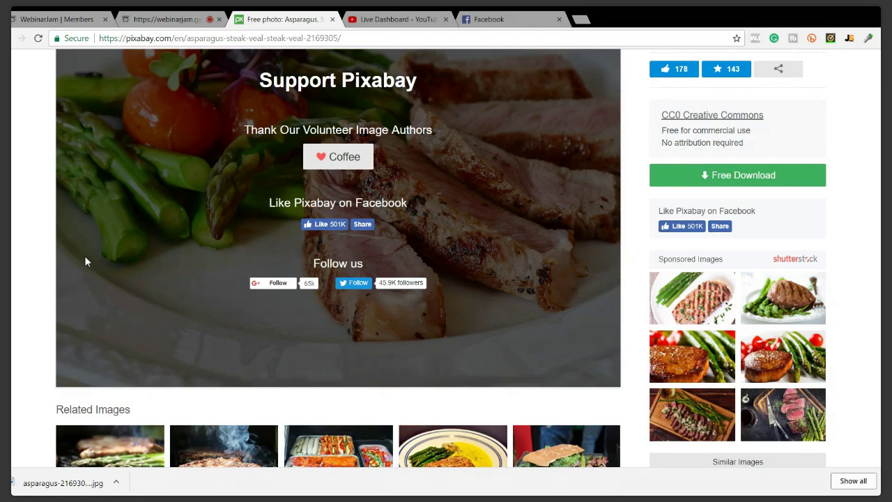
{"action": "scroll", "coordinate": [186, 255], "scroll_direction": "up", "scroll_amount": 2}
Return to Pixabay's vegetable results, scroll them, and open a new browser tab
{"action": "left_click", "coordinate": [7, 38]}
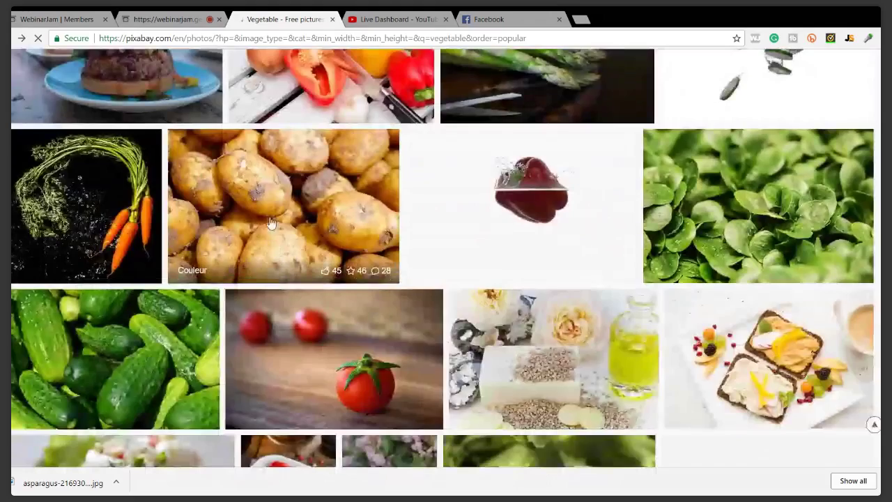
{"action": "scroll", "coordinate": [271, 222], "scroll_direction": "up", "scroll_amount": 3}
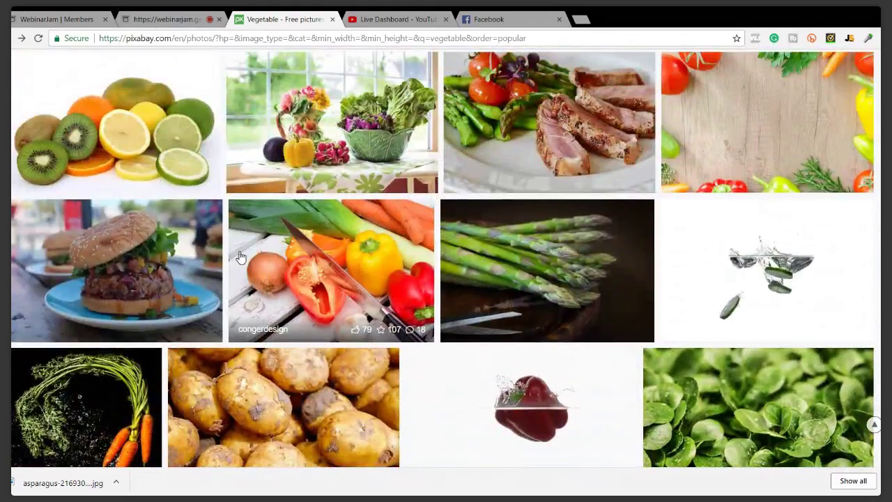
{"action": "scroll", "coordinate": [240, 257], "scroll_direction": "up", "scroll_amount": 4}
{"action": "scroll", "coordinate": [235, 281], "scroll_direction": "up", "scroll_amount": 3}
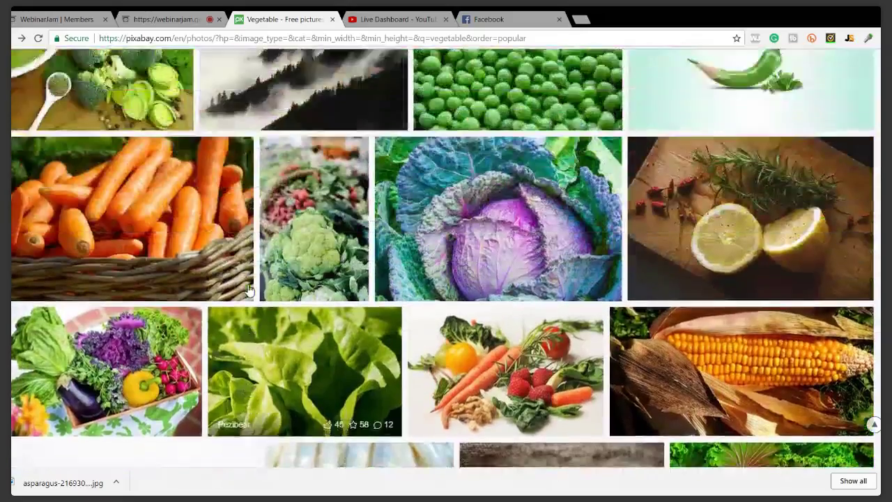
{"action": "scroll", "coordinate": [249, 289], "scroll_direction": "up", "scroll_amount": 4}
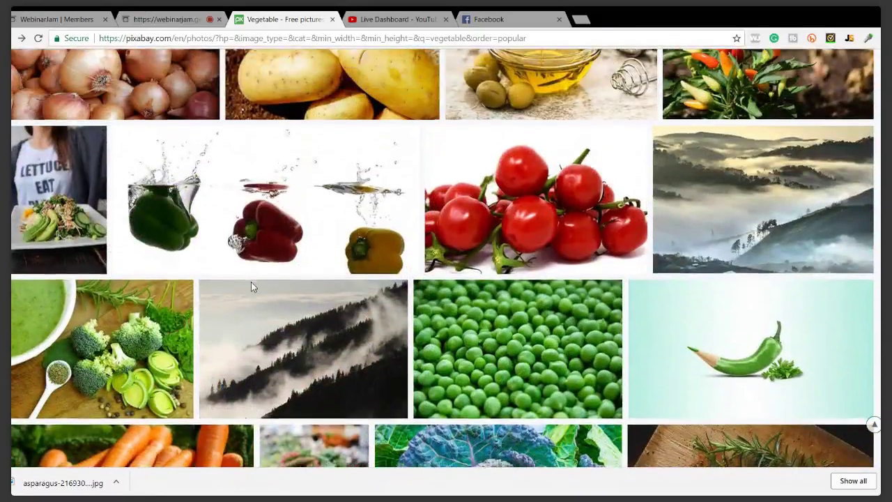
{"action": "scroll", "coordinate": [251, 283], "scroll_direction": "down", "scroll_amount": 2}
{"action": "scroll", "coordinate": [252, 283], "scroll_direction": "up", "scroll_amount": 5}
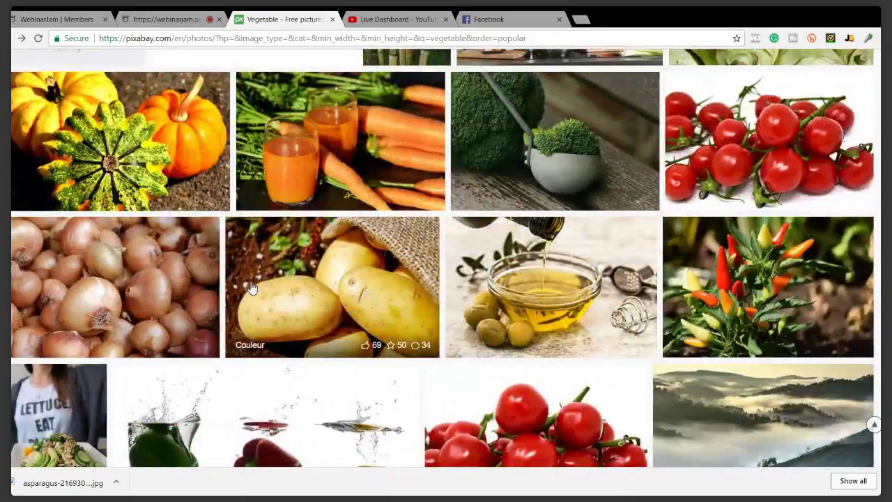
{"action": "scroll", "coordinate": [237, 289], "scroll_direction": "down", "scroll_amount": 2}
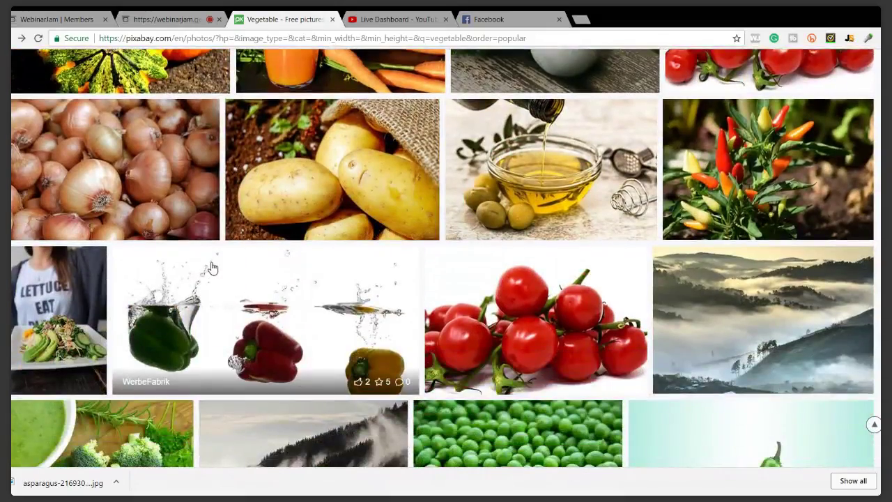
{"action": "scroll", "coordinate": [217, 266], "scroll_direction": "up", "scroll_amount": 3}
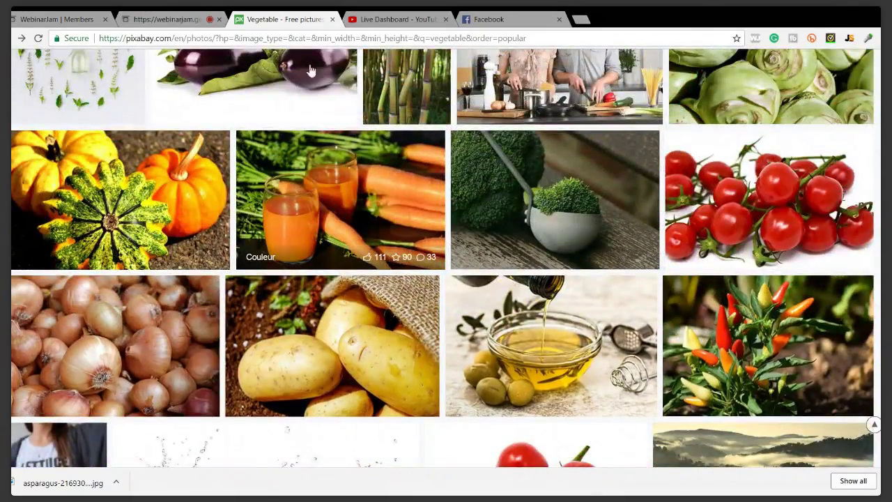
{"action": "left_click", "coordinate": [584, 21]}
Load canva.com in the new Chrome tab to reach All Your Designs
{"action": "type", "text": "www.f"}
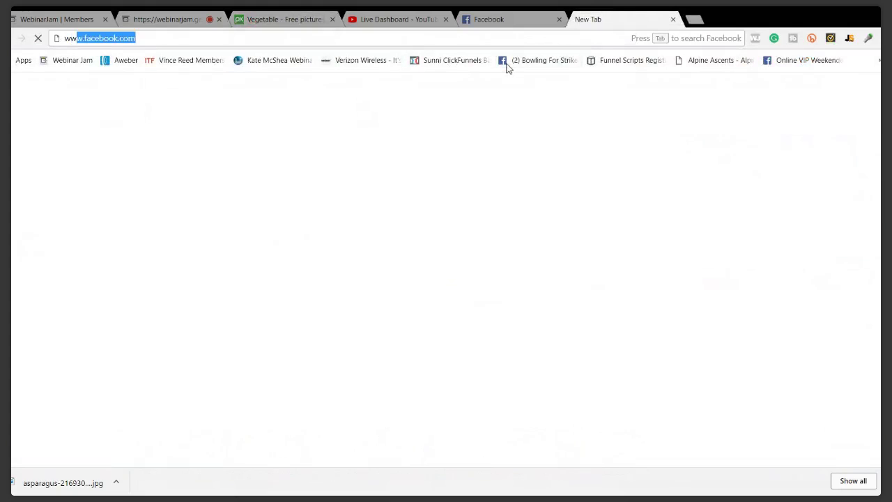
{"action": "key", "text": "BackSpace"}
{"action": "key", "text": "BackSpace"}
{"action": "type", "text": "canva.com"}
{"action": "key", "text": "Return"}
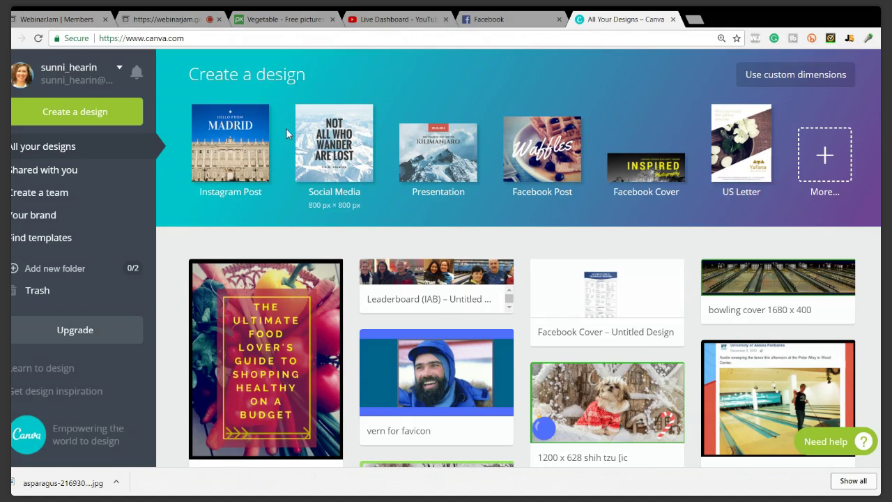
Start a new 1024×768 presentation and add the uploaded steak-and-asparagus photo to its page
{"action": "left_click", "coordinate": [432, 169]}
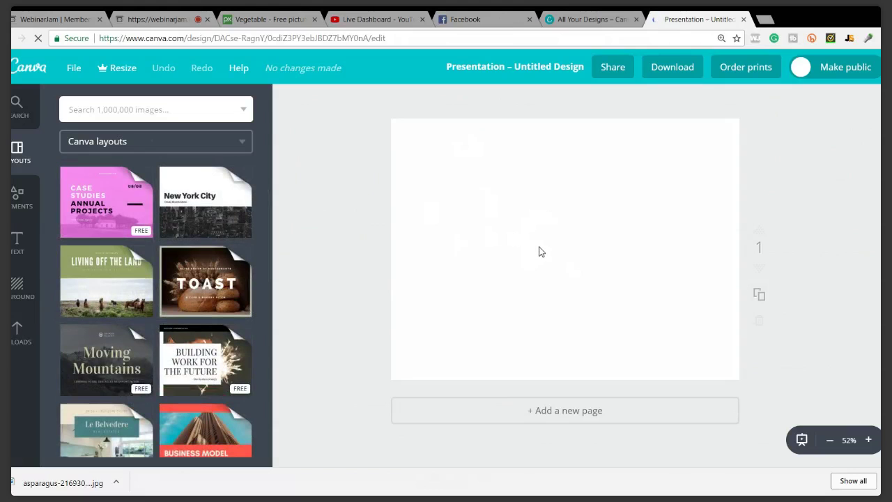
{"action": "left_click", "coordinate": [17, 347]}
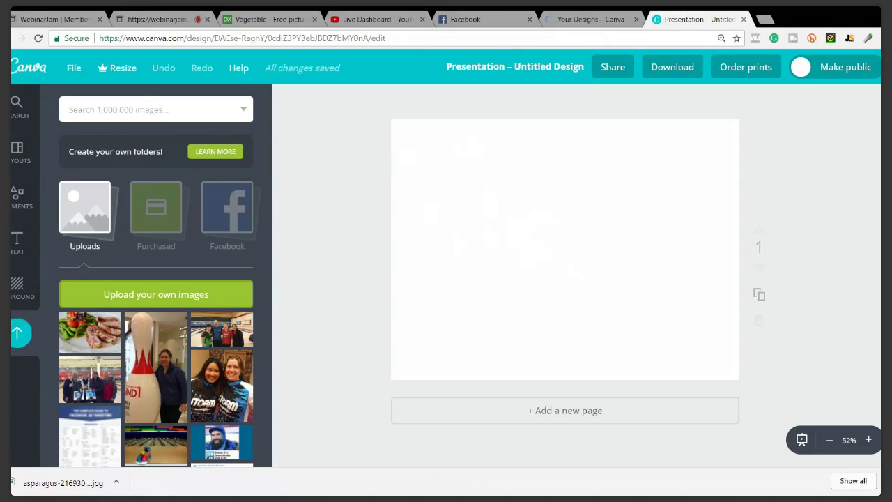
{"action": "left_click", "coordinate": [79, 337]}
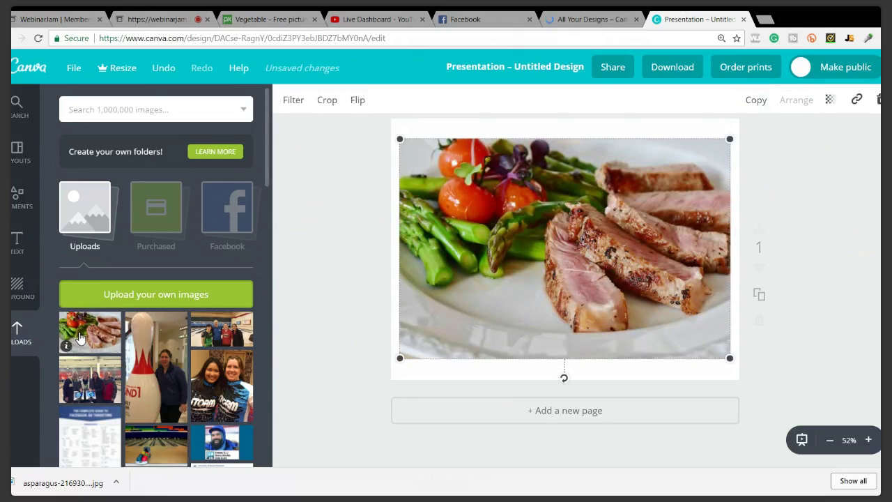
Resize and reposition the steak photo until it covers the presentation page edge to edge
{"action": "left_click_drag", "start_coordinate": [399, 358], "coordinate": [373, 401]}
{"action": "left_click_drag", "start_coordinate": [469, 314], "coordinate": [490, 296]}
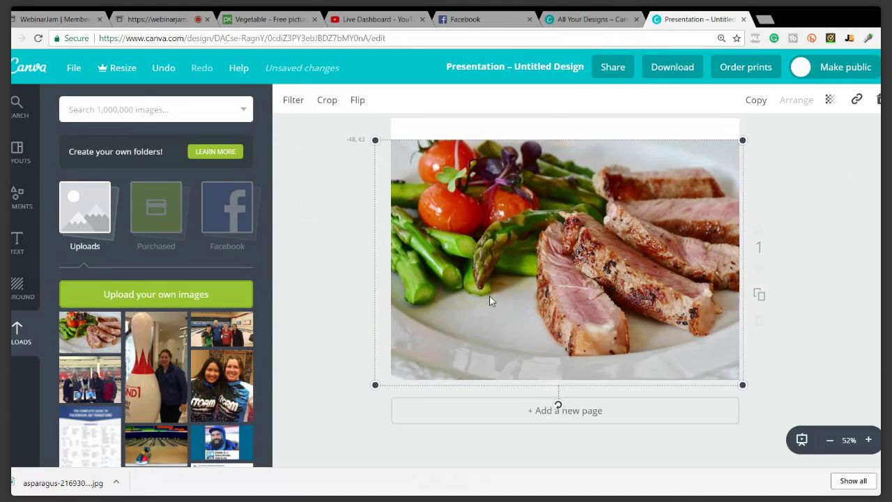
{"action": "left_click_drag", "start_coordinate": [744, 383], "coordinate": [783, 412]}
{"action": "left_click_drag", "start_coordinate": [633, 320], "coordinate": [603, 298]}
{"action": "left_click", "coordinate": [824, 267]}
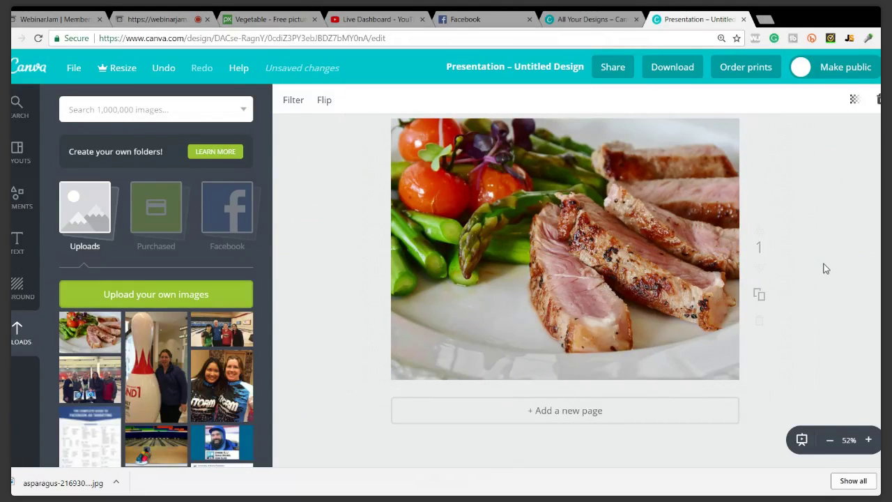
{"action": "left_click_drag", "start_coordinate": [637, 241], "coordinate": [631, 254]}
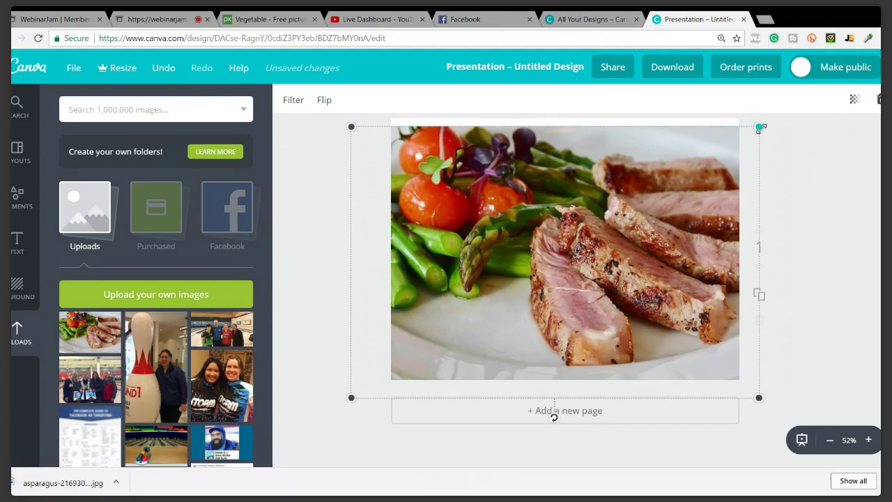
{"action": "left_click_drag", "start_coordinate": [759, 127], "coordinate": [777, 178]}
{"action": "left_click_drag", "start_coordinate": [525, 252], "coordinate": [514, 268]}
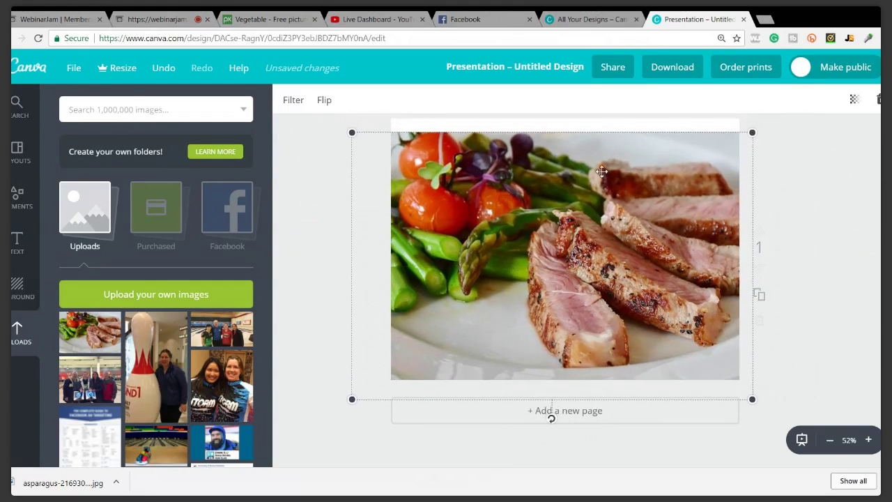
{"action": "left_click_drag", "start_coordinate": [782, 119], "coordinate": [780, 121]}
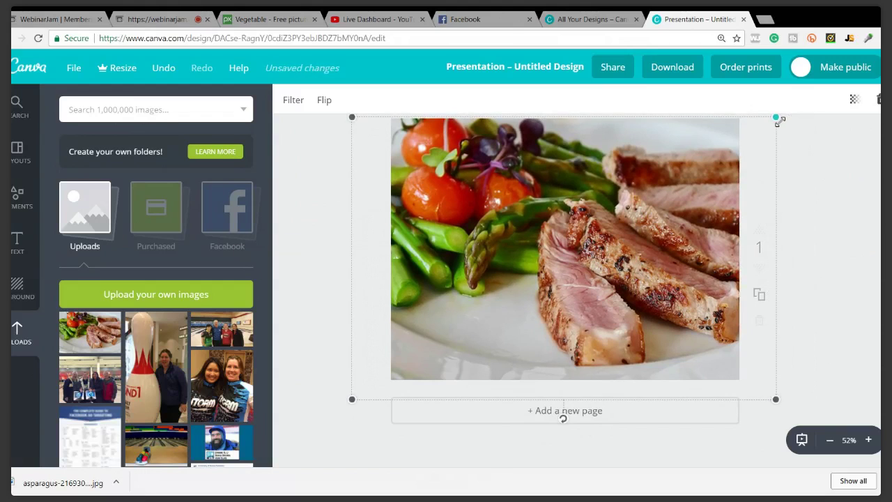
{"action": "left_click", "coordinate": [830, 211]}
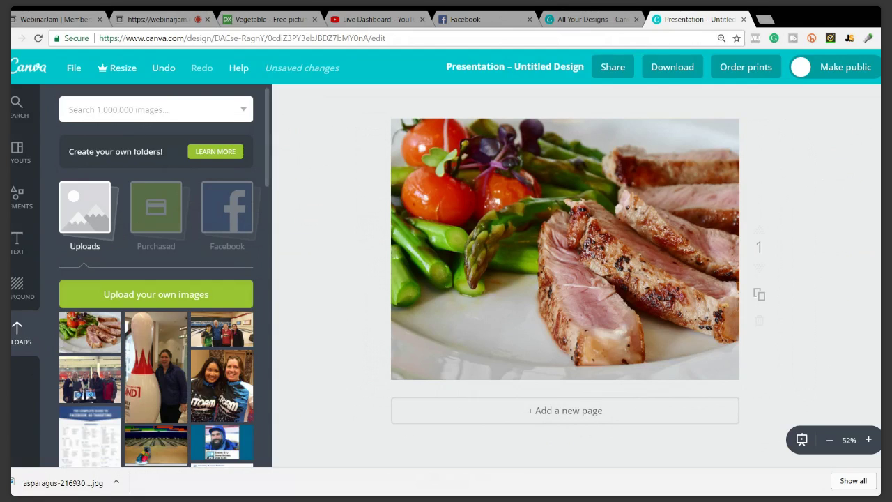
{"action": "left_click", "coordinate": [17, 106]}
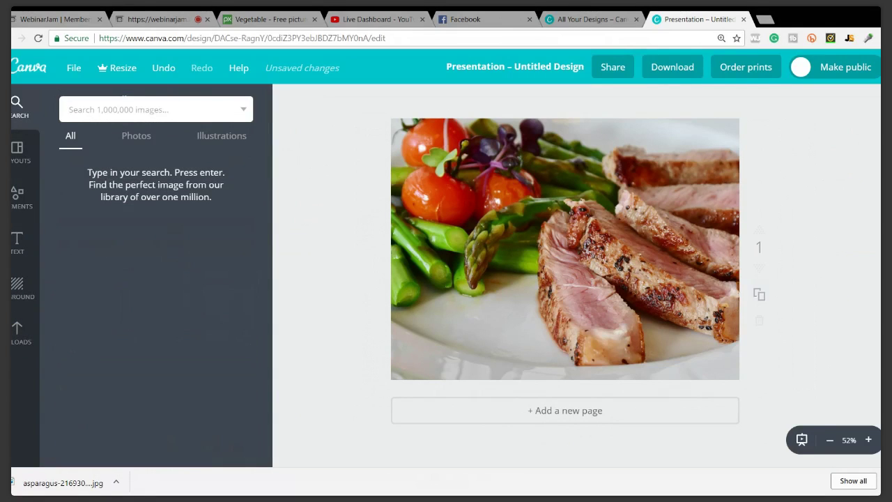
Search elements for 'square' and place a white square outline frame over the photo
{"action": "type", "text": "s"}
{"action": "key", "text": "Return"}
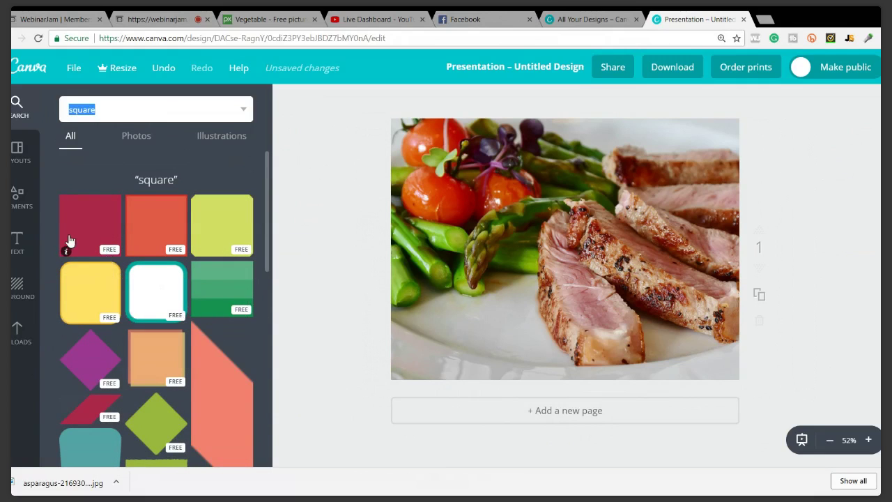
{"action": "scroll", "coordinate": [89, 219], "scroll_direction": "down", "scroll_amount": 1}
{"action": "scroll", "coordinate": [89, 219], "scroll_direction": "down", "scroll_amount": 10}
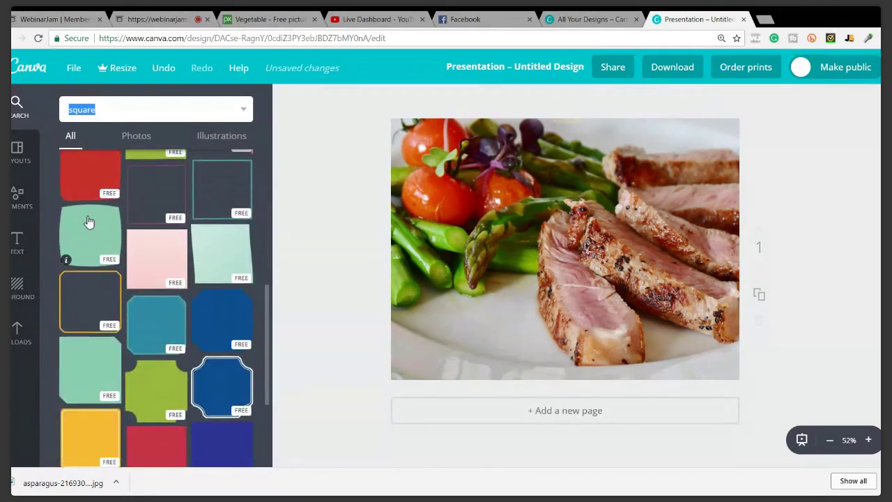
{"action": "scroll", "coordinate": [87, 221], "scroll_direction": "down", "scroll_amount": 8}
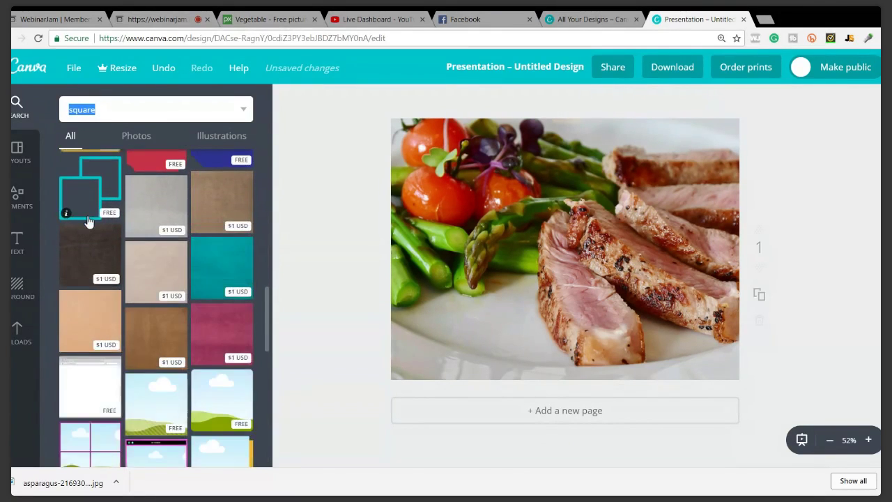
{"action": "scroll", "coordinate": [88, 221], "scroll_direction": "down", "scroll_amount": 10}
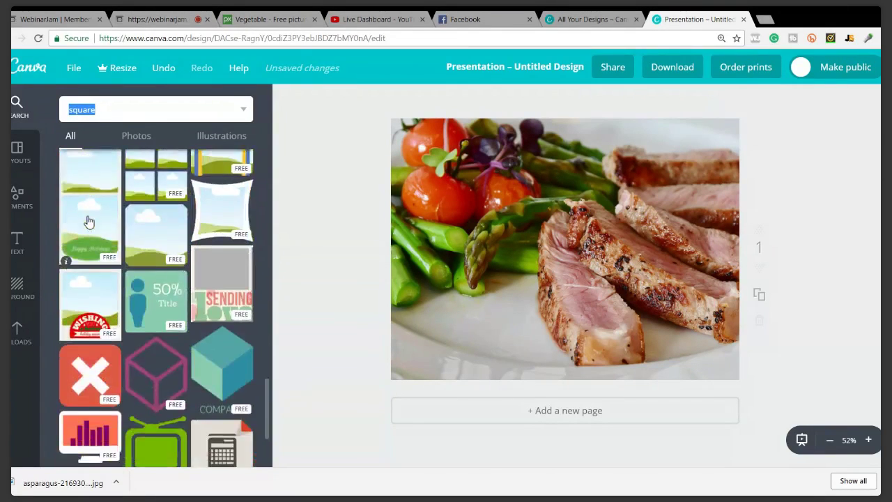
{"action": "scroll", "coordinate": [89, 222], "scroll_direction": "down", "scroll_amount": 10}
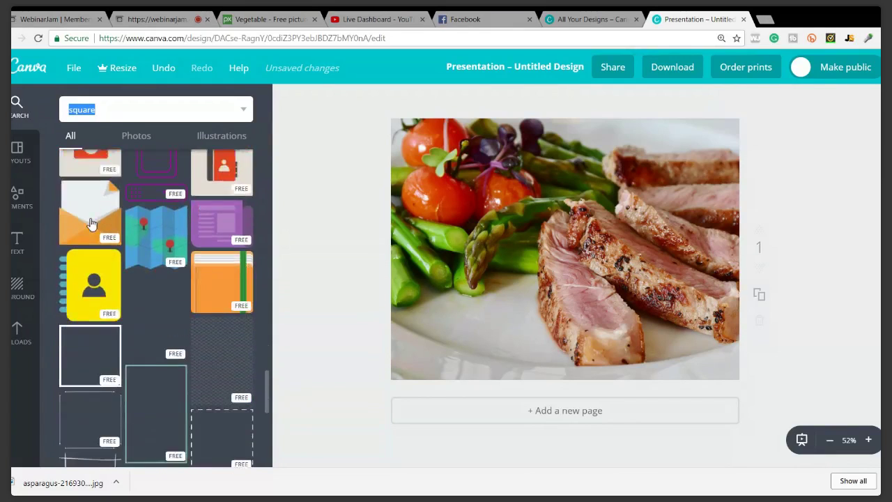
{"action": "mouse_move", "coordinate": [77, 249]}
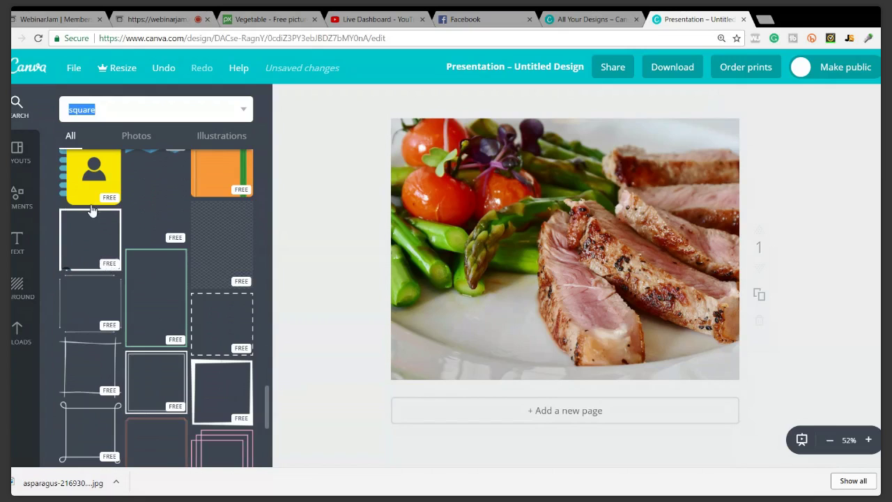
{"action": "left_click", "coordinate": [84, 244]}
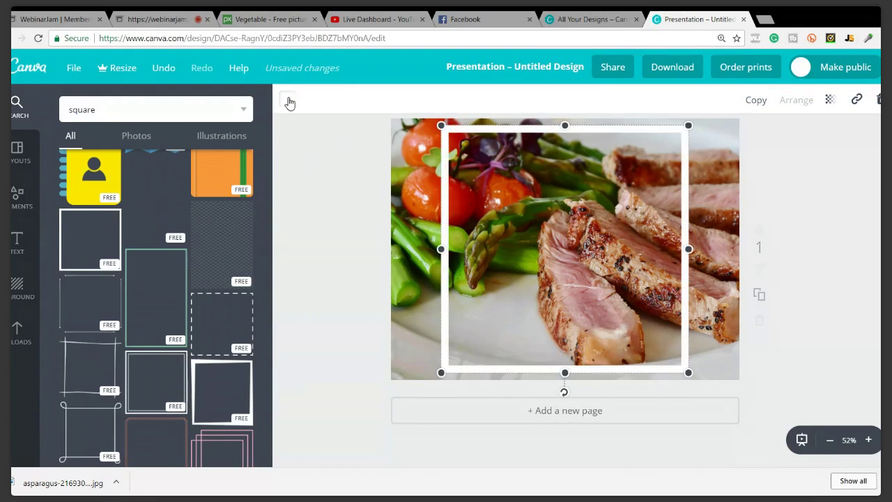
Recolour the square frame bright green using a custom colour
{"action": "left_click", "coordinate": [287, 100]}
{"action": "left_click", "coordinate": [310, 222]}
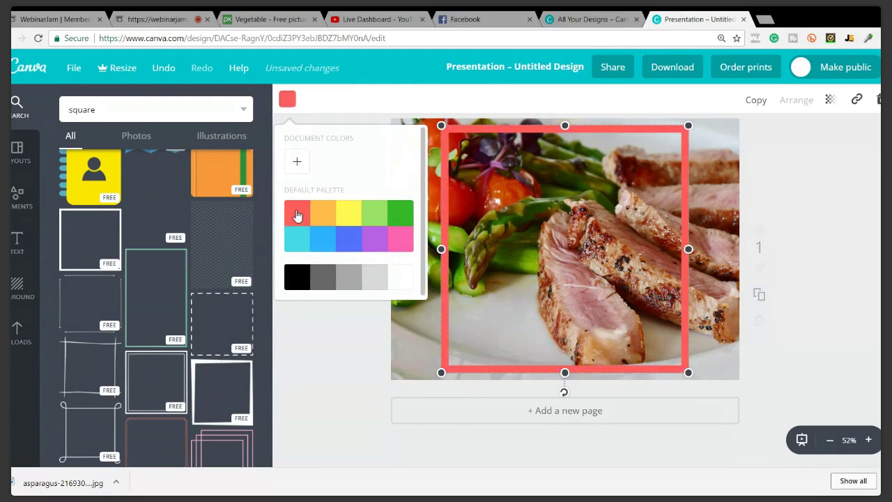
{"action": "left_click", "coordinate": [323, 239]}
{"action": "left_click", "coordinate": [350, 240]}
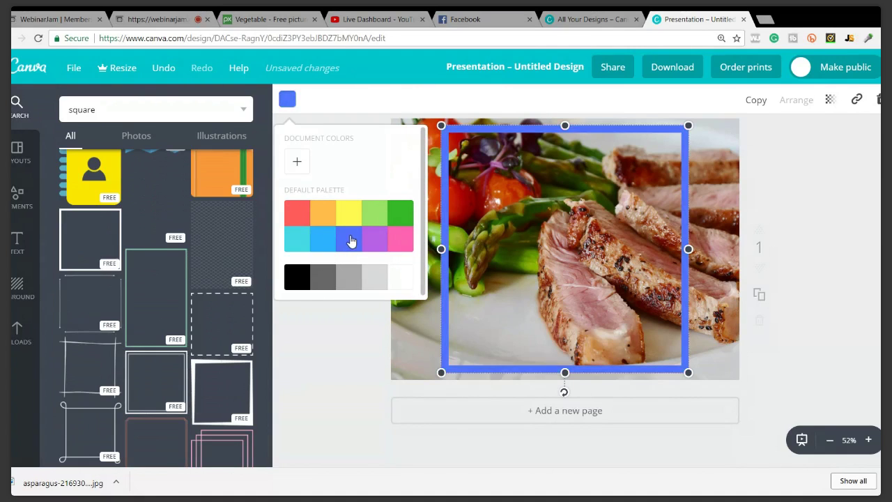
{"action": "left_click", "coordinate": [373, 243]}
{"action": "left_click", "coordinate": [302, 168]}
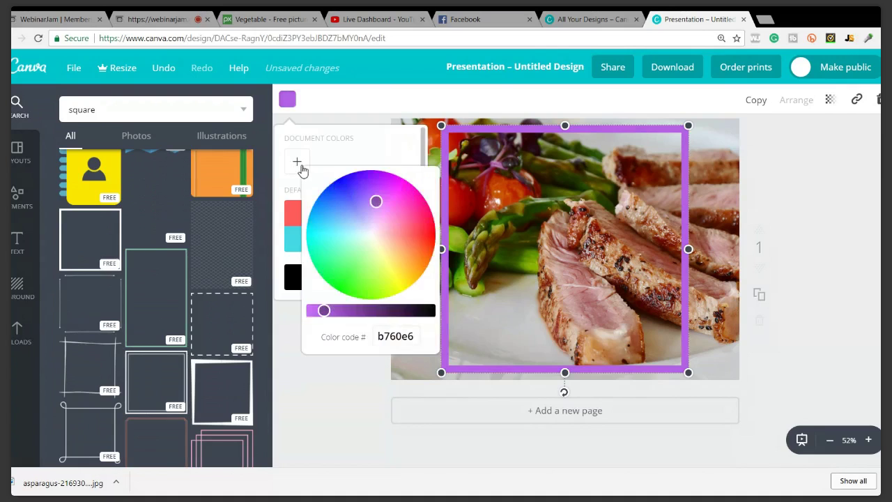
{"action": "left_click", "coordinate": [393, 213]}
{"action": "mouse_move", "coordinate": [393, 212]}
{"action": "left_mouse_down"}
{"action": "mouse_move", "coordinate": [372, 235]}
{"action": "mouse_move", "coordinate": [346, 235]}
{"action": "mouse_move", "coordinate": [355, 242]}
{"action": "left_mouse_up"}
{"action": "left_click", "coordinate": [394, 336]}
{"action": "double_click", "coordinate": [394, 336]}
{"action": "mouse_move", "coordinate": [354, 245]}
{"action": "left_mouse_down"}
{"action": "mouse_move", "coordinate": [356, 265]}
{"action": "mouse_move", "coordinate": [333, 279]}
{"action": "mouse_move", "coordinate": [369, 293]}
{"action": "mouse_move", "coordinate": [324, 271]}
{"action": "mouse_move", "coordinate": [341, 284]}
{"action": "mouse_move", "coordinate": [348, 272]}
{"action": "left_mouse_up"}
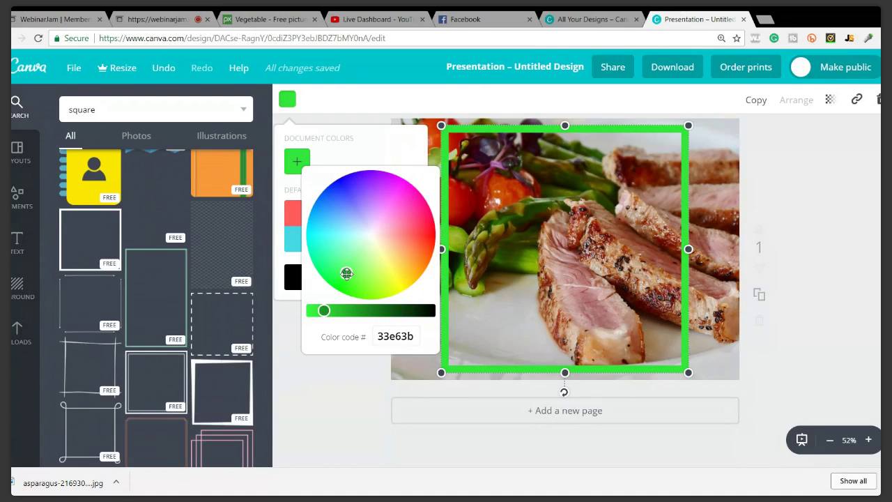
{"action": "left_click", "coordinate": [801, 195]}
Stretch the green frame out to all four edges of the steak photo
{"action": "left_click_drag", "start_coordinate": [689, 249], "coordinate": [740, 249]}
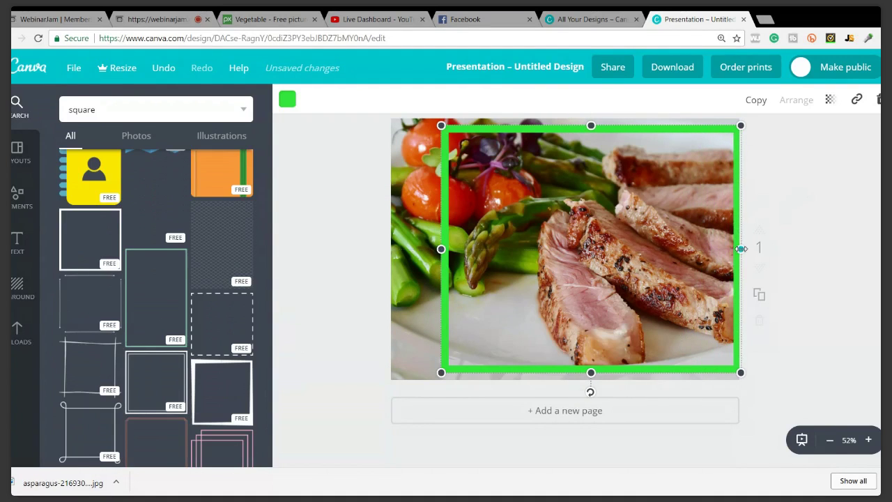
{"action": "left_click_drag", "start_coordinate": [591, 126], "coordinate": [591, 115]}
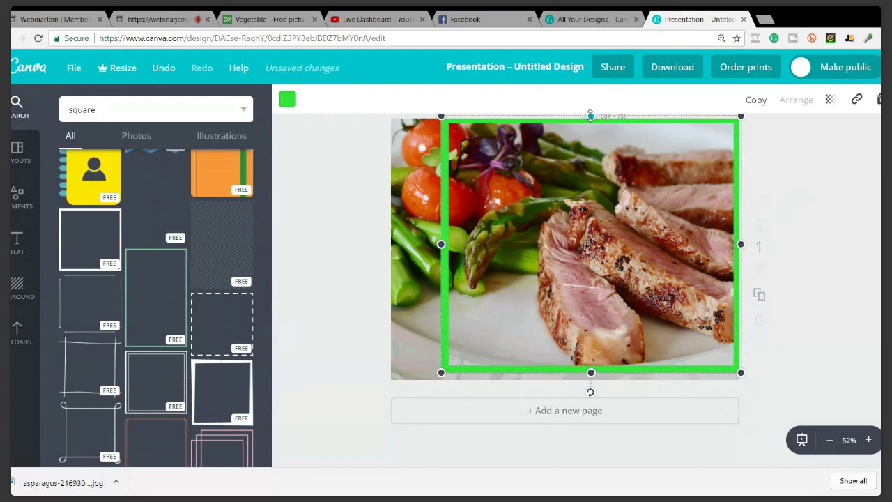
{"action": "left_click_drag", "start_coordinate": [441, 243], "coordinate": [388, 244]}
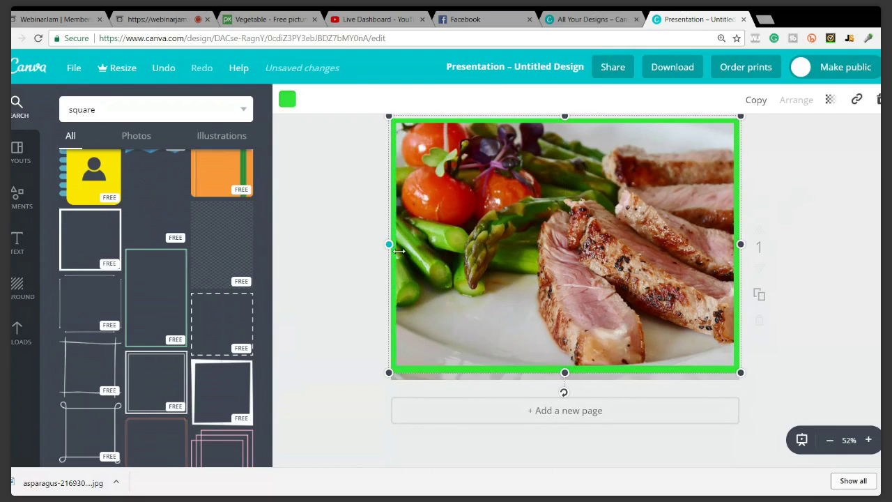
{"action": "left_click_drag", "start_coordinate": [564, 372], "coordinate": [564, 379]}
{"action": "left_click", "coordinate": [817, 206]}
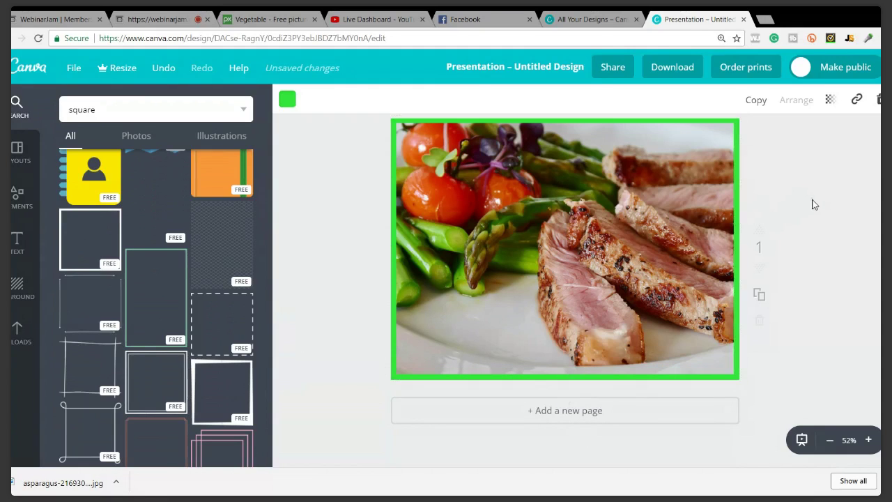
{"action": "double_click", "coordinate": [82, 109]}
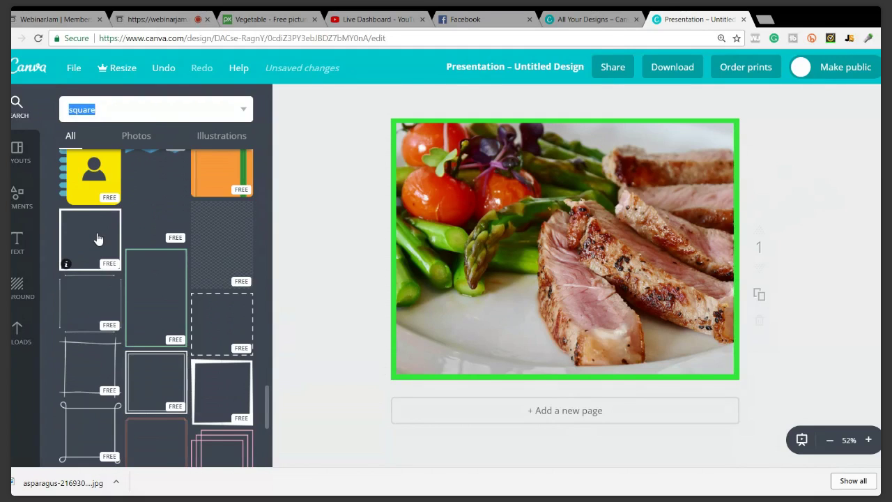
Add a hand-drawn square frame, stretch it to the photo's edges, and colour it black
{"action": "left_click", "coordinate": [91, 303]}
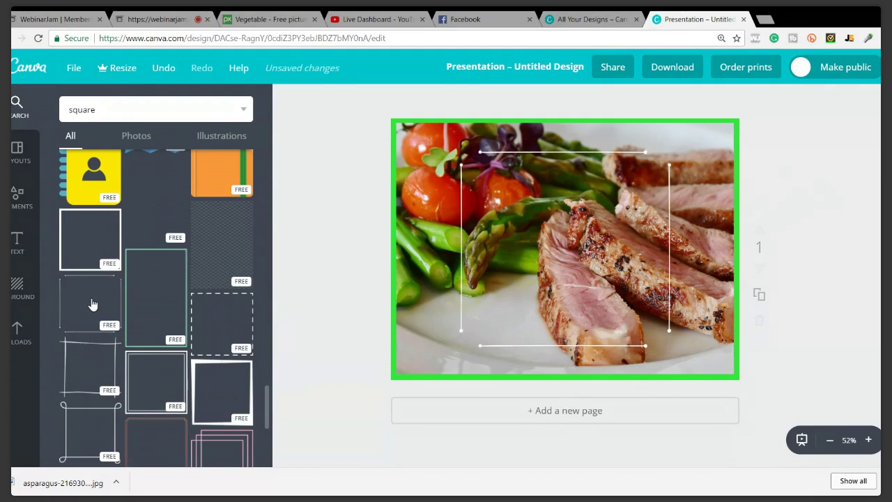
{"action": "left_click_drag", "start_coordinate": [460, 248], "coordinate": [394, 249]}
{"action": "left_click_drag", "start_coordinate": [532, 151], "coordinate": [532, 119]}
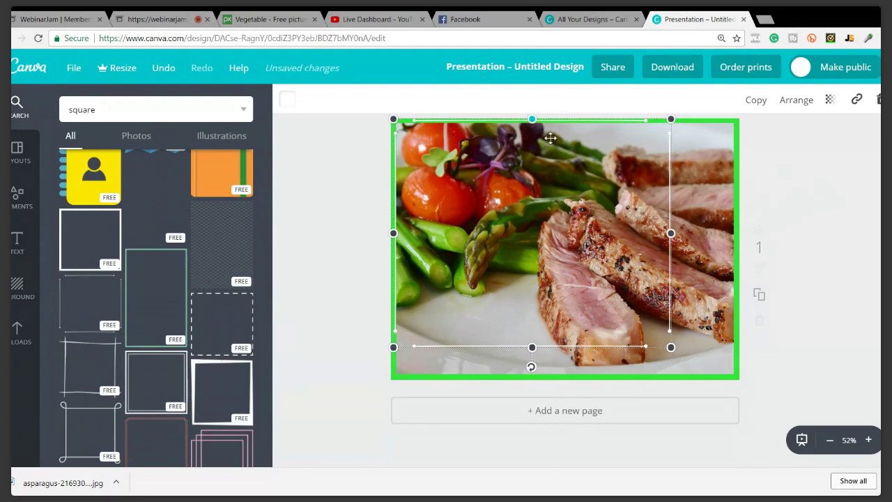
{"action": "left_click_drag", "start_coordinate": [671, 233], "coordinate": [737, 247]}
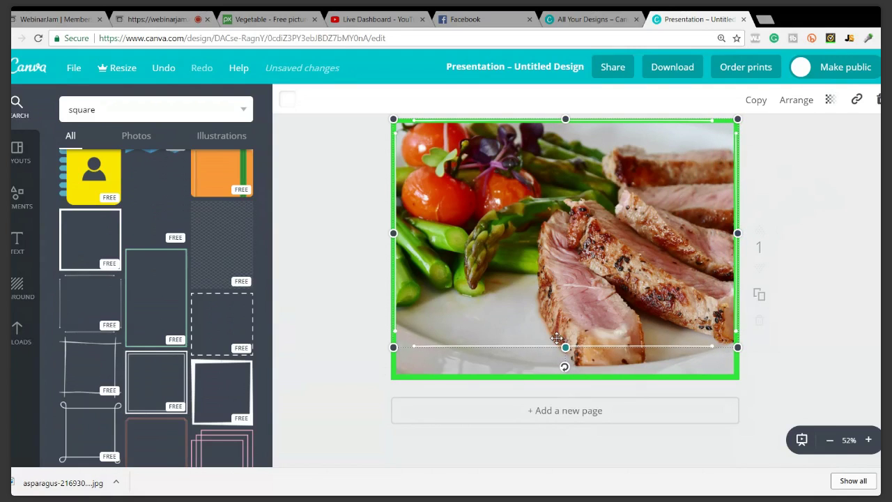
{"action": "left_click_drag", "start_coordinate": [565, 347], "coordinate": [563, 373]}
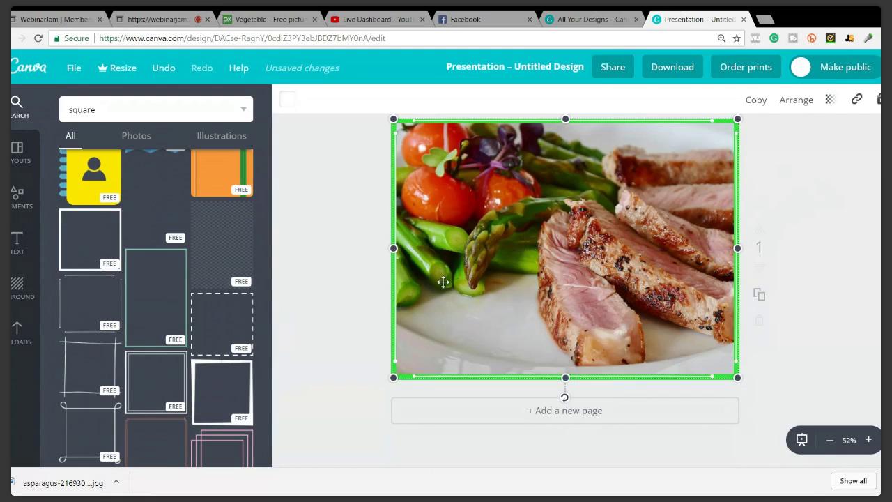
{"action": "left_click_drag", "start_coordinate": [392, 252], "coordinate": [391, 253]}
{"action": "left_click", "coordinate": [287, 103]}
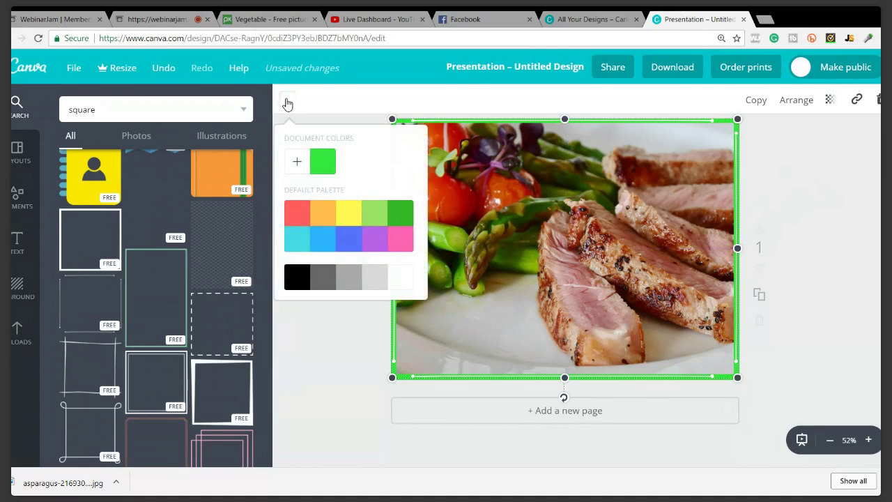
{"action": "left_click", "coordinate": [295, 278]}
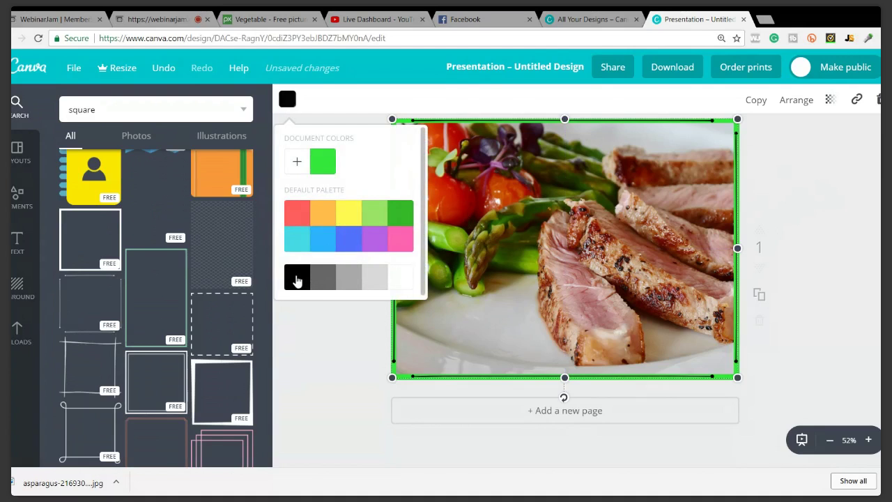
{"action": "left_click", "coordinate": [315, 349]}
{"action": "left_click", "coordinate": [813, 197]}
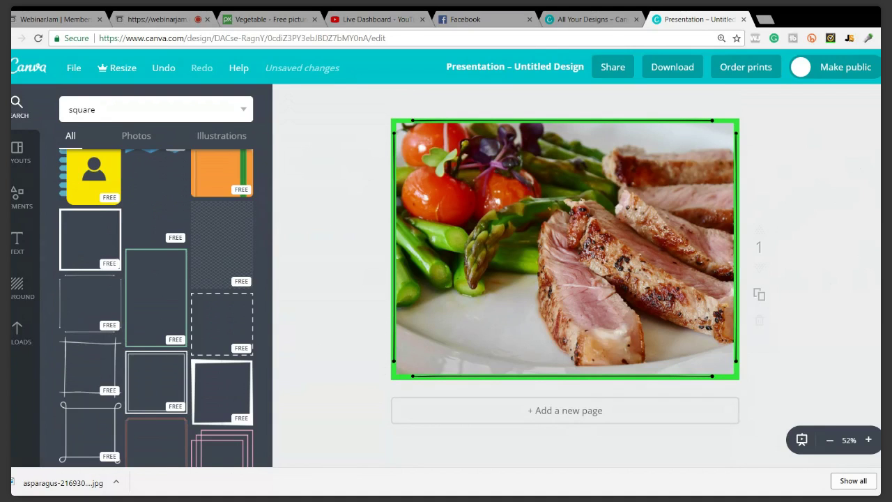
Retitle the design 'Facebook ad image #1'
{"action": "left_click", "coordinate": [466, 66]}
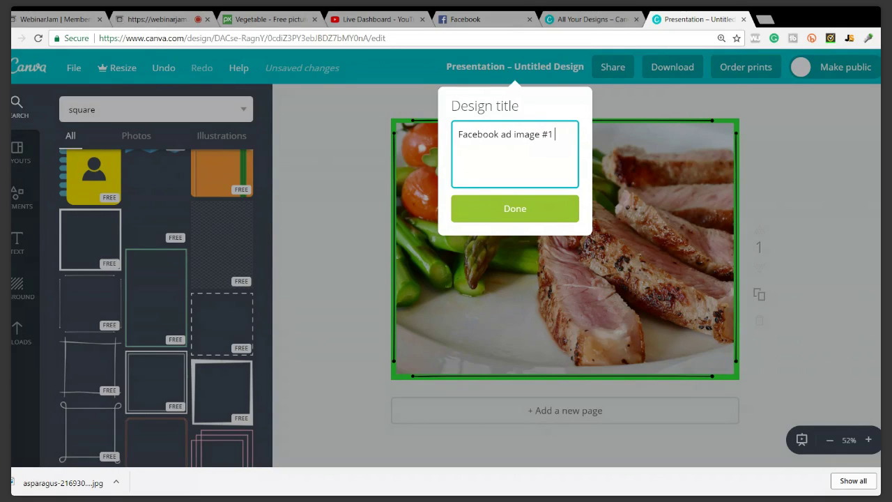
{"action": "left_click", "coordinate": [535, 212]}
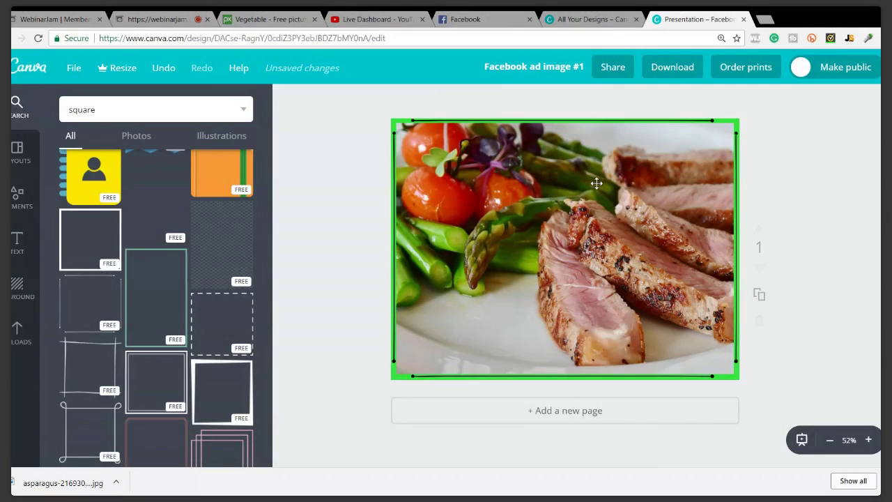
Download the framed design as a PNG file instead of PDF
{"action": "left_click", "coordinate": [675, 68]}
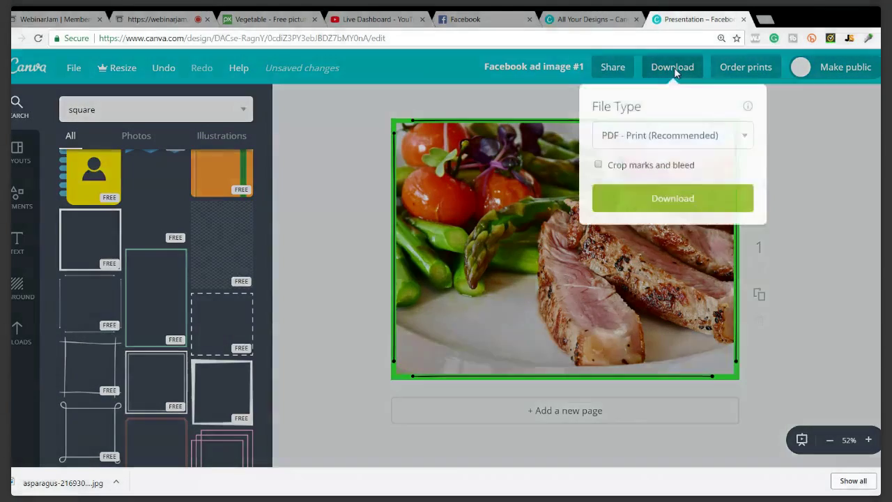
{"action": "left_click", "coordinate": [739, 138]}
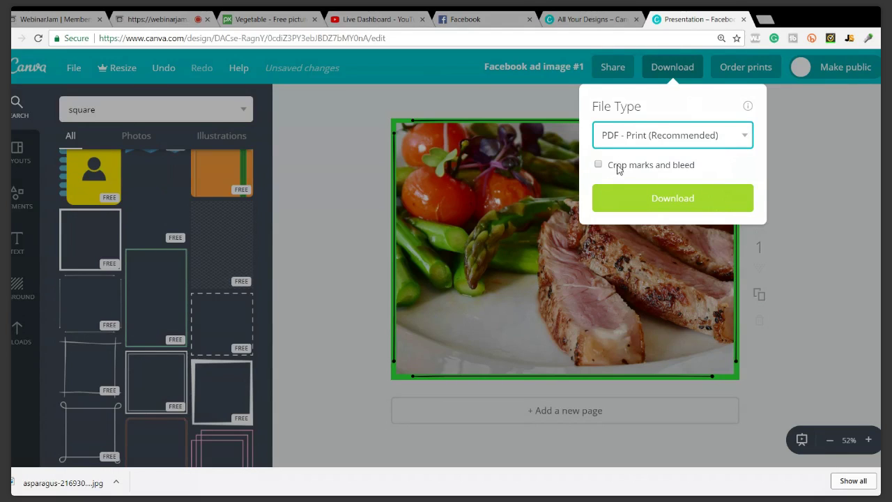
{"action": "key", "text": "Up"}
{"action": "key", "text": "Up"}
{"action": "key", "text": "Up"}
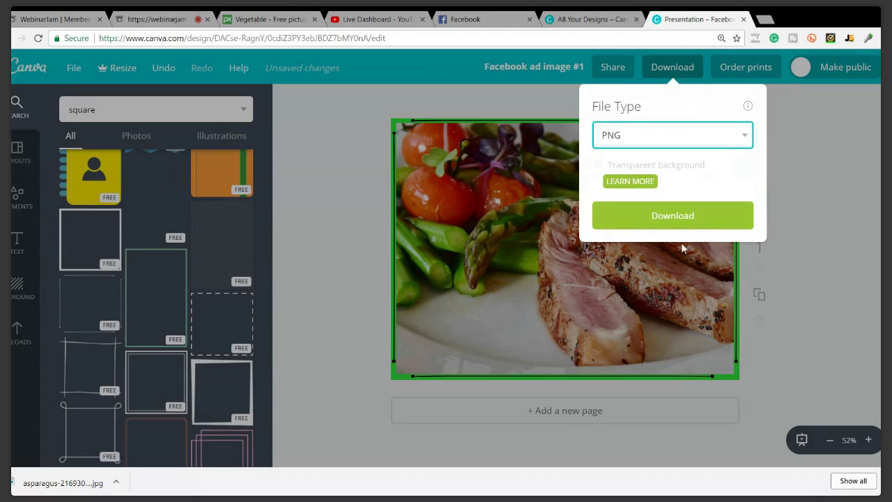
{"action": "left_click", "coordinate": [674, 217]}
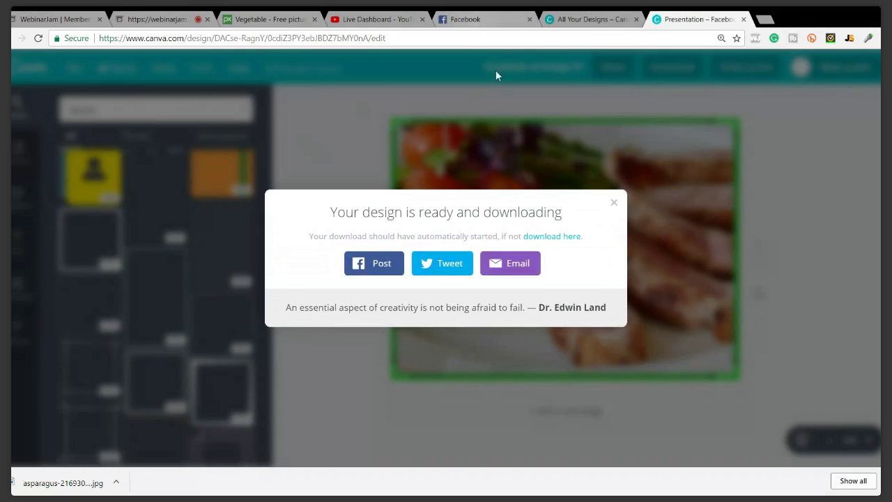
{"action": "left_click", "coordinate": [614, 202]}
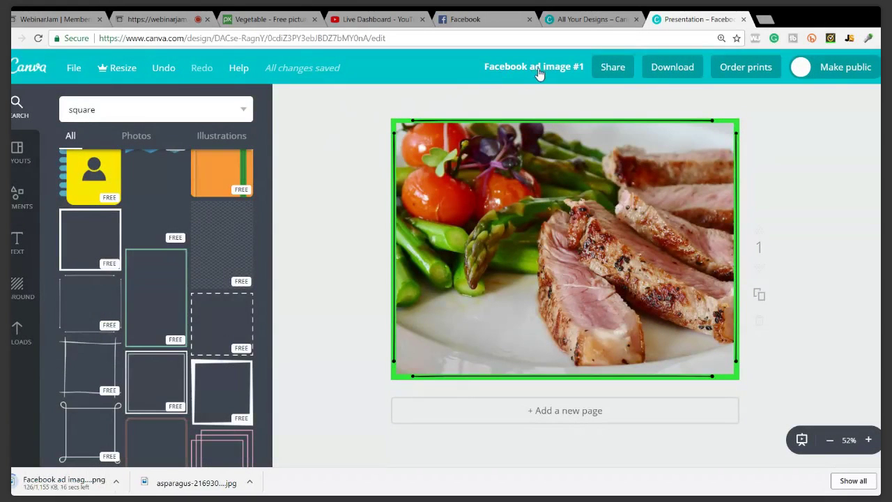
{"action": "left_click", "coordinate": [485, 21]}
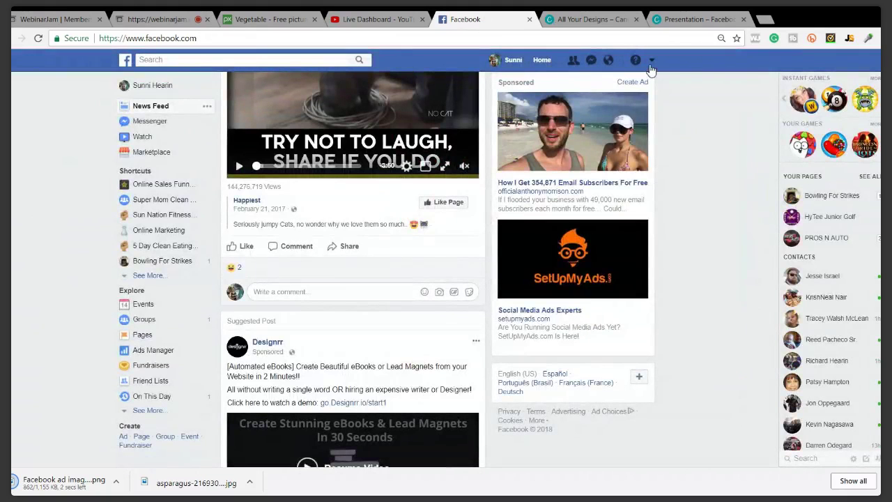
Reach the ad account's Power Editor campaigns via Manage Ads and Business Manager
{"action": "left_click", "coordinate": [651, 61]}
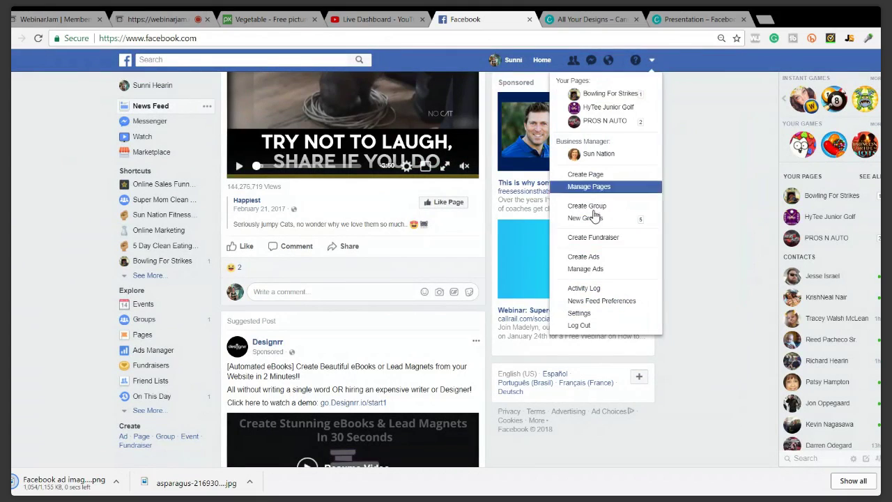
{"action": "left_click", "coordinate": [598, 271]}
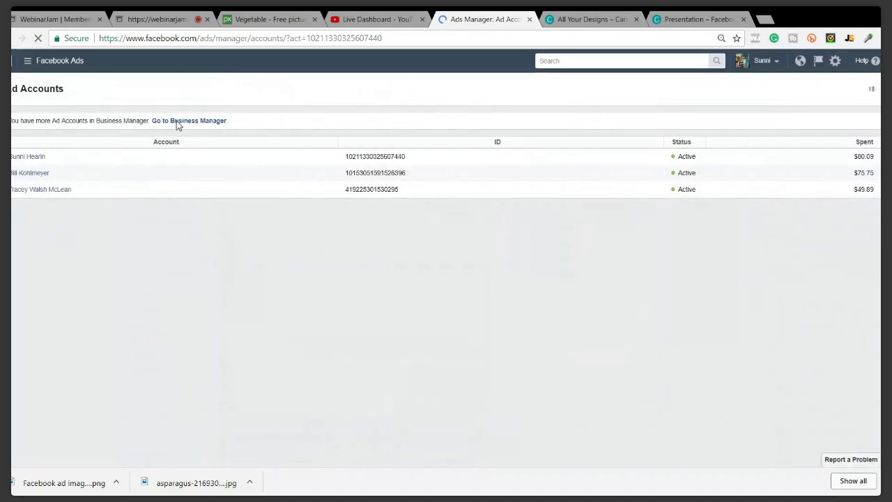
{"action": "left_click", "coordinate": [178, 122]}
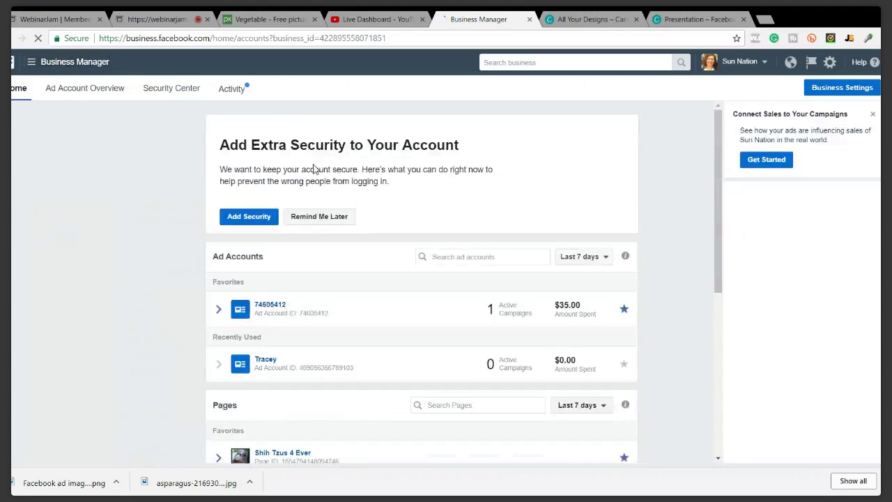
{"action": "left_click", "coordinate": [262, 304]}
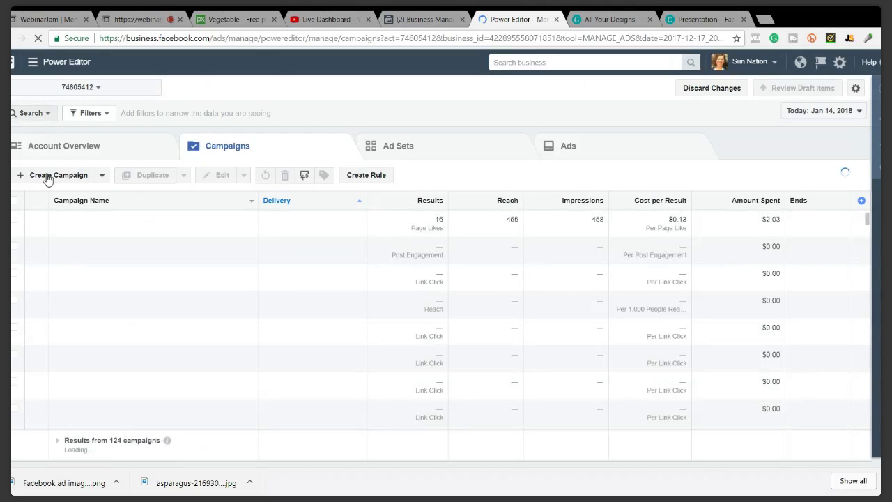
Create a campaign with campaign, ad set and ad all named 'Canva', using guided creation
{"action": "left_click", "coordinate": [47, 179]}
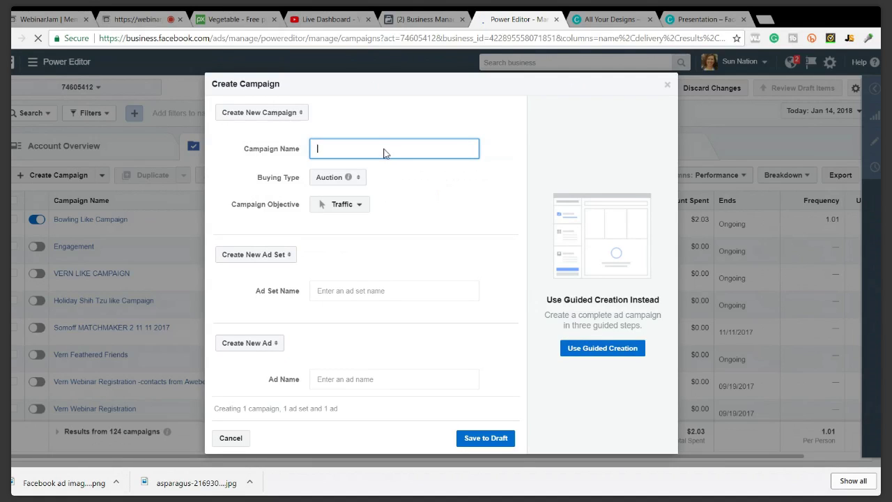
{"action": "type", "text": "Canva"}
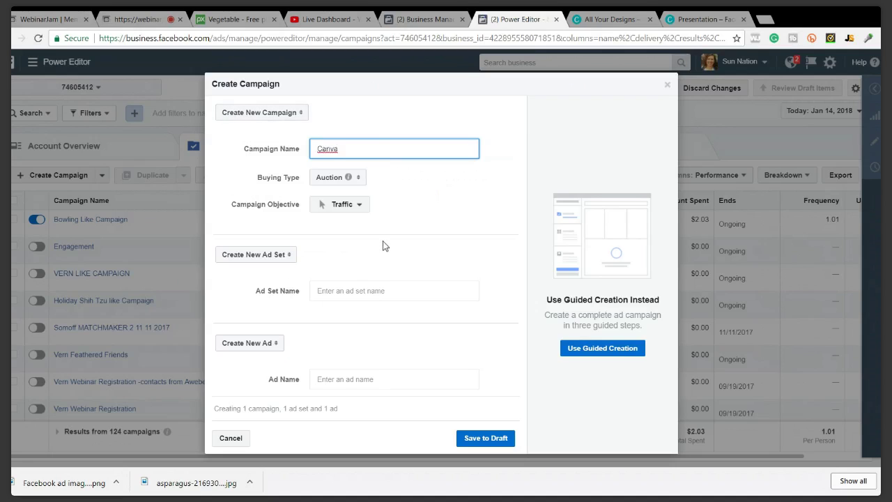
{"action": "scroll", "coordinate": [334, 267], "scroll_direction": "down", "scroll_amount": 1}
{"action": "left_click", "coordinate": [377, 280]}
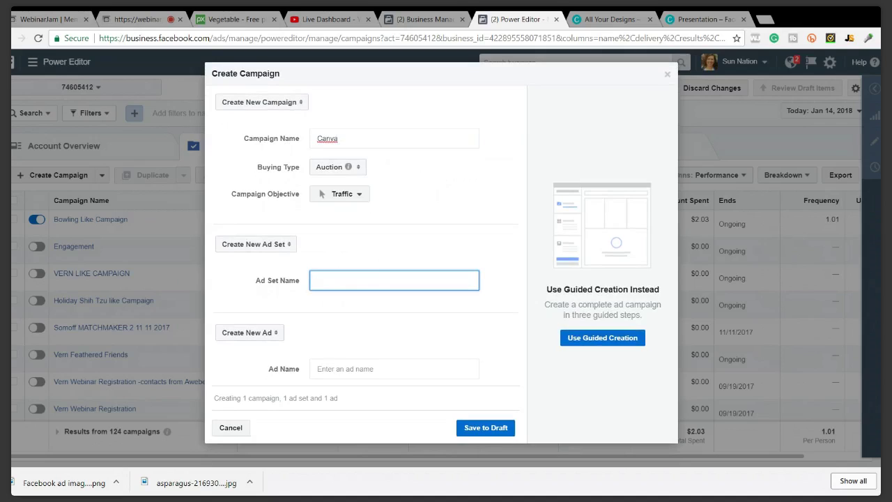
{"action": "type", "text": "Canva"}
{"action": "key", "text": "Tab"}
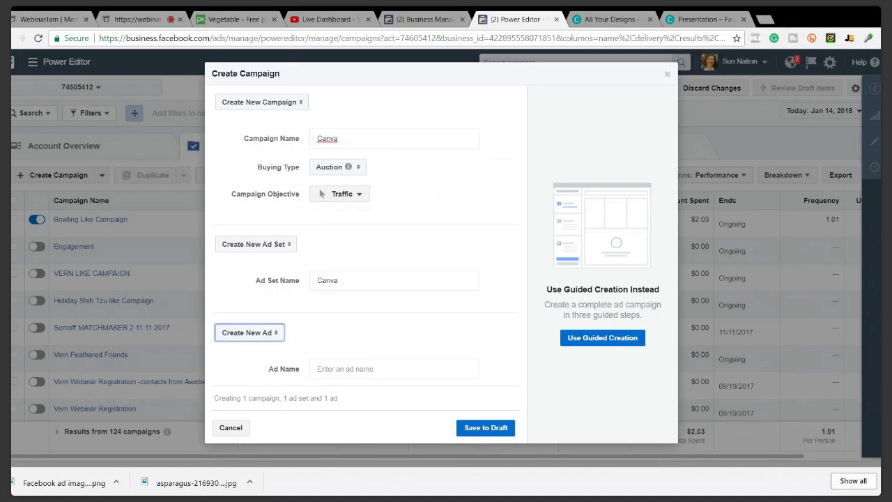
{"action": "key", "text": "Tab"}
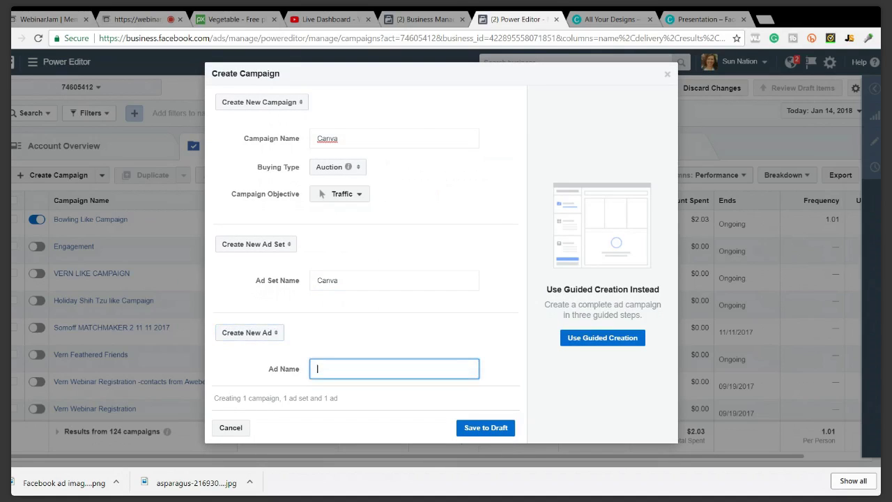
{"action": "left_click", "coordinate": [622, 340]}
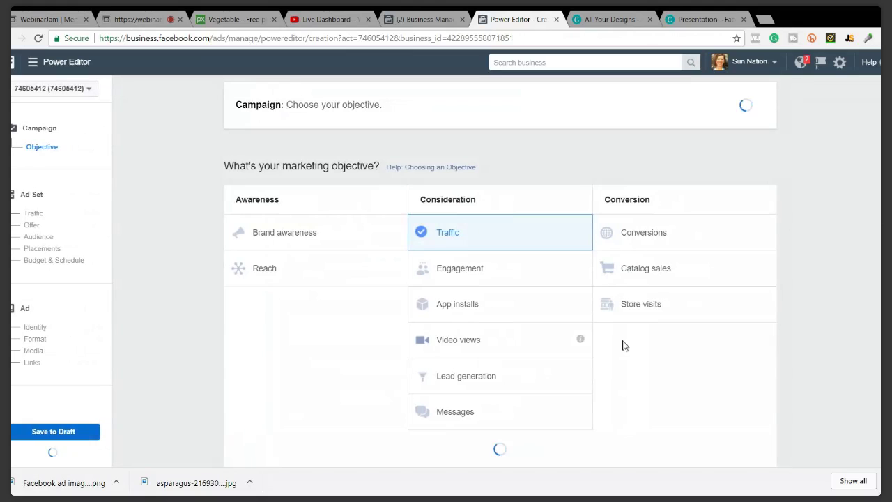
Keep the Traffic objective, target the ad set at women only, and continue to the ad
{"action": "left_click", "coordinate": [439, 239]}
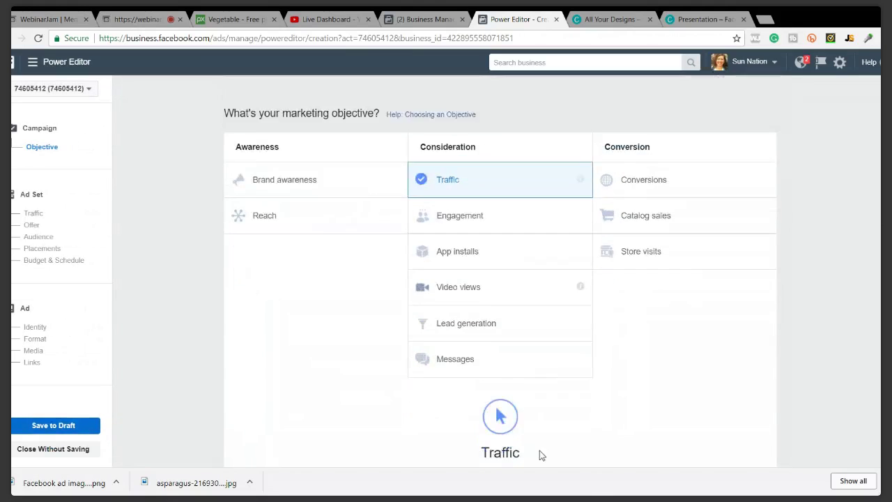
{"action": "left_click", "coordinate": [513, 377]}
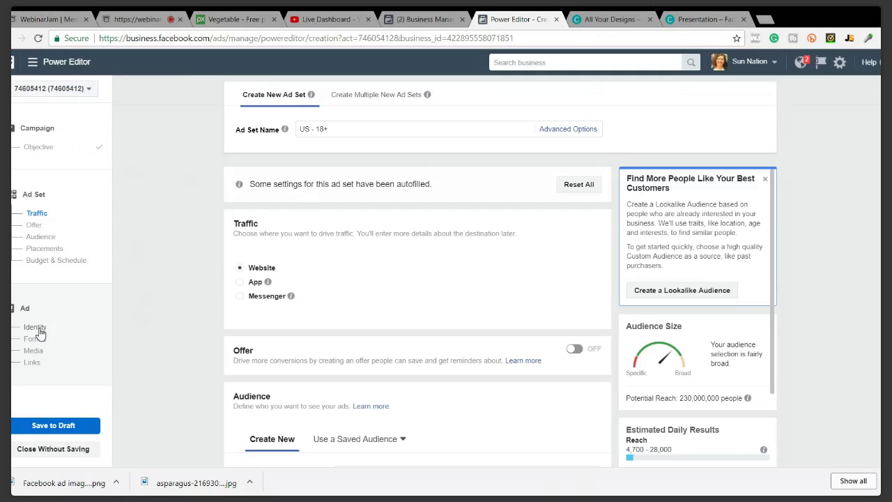
{"action": "left_click", "coordinate": [36, 329]}
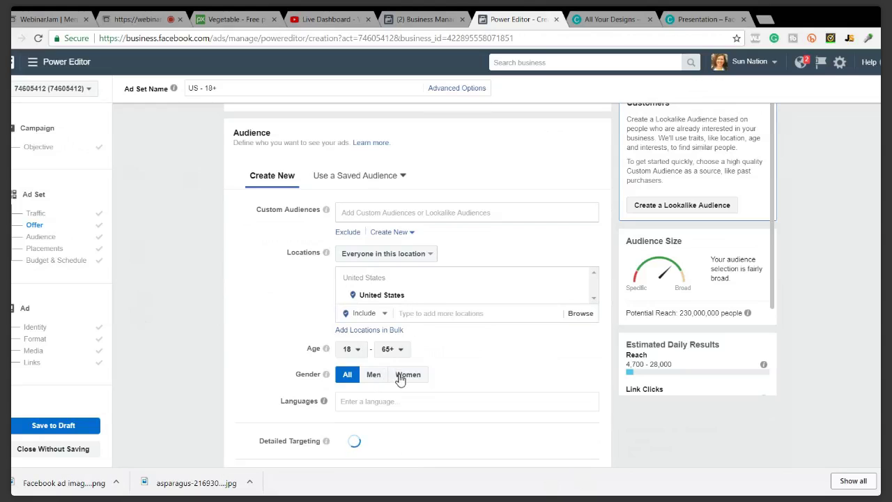
{"action": "scroll", "coordinate": [400, 379], "scroll_direction": "down", "scroll_amount": 3}
{"action": "double_click", "coordinate": [402, 203]}
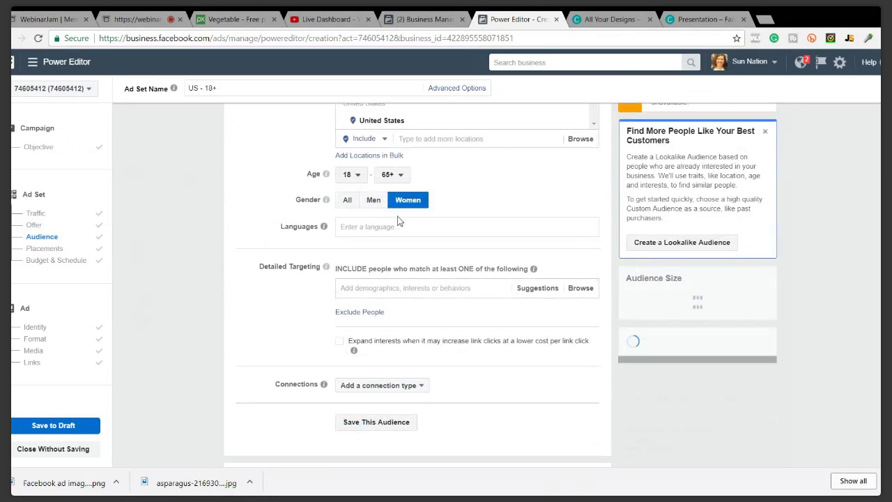
{"action": "scroll", "coordinate": [408, 230], "scroll_direction": "down", "scroll_amount": 10}
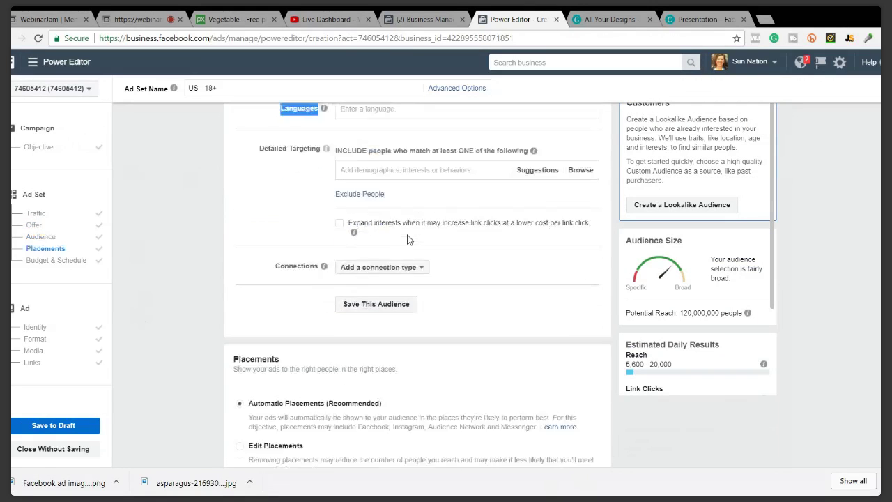
{"action": "scroll", "coordinate": [411, 255], "scroll_direction": "down", "scroll_amount": 3}
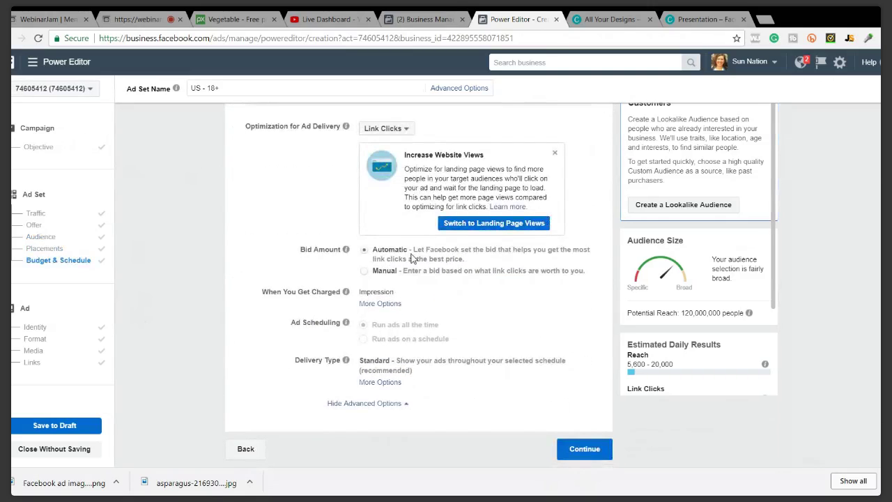
{"action": "left_click", "coordinate": [586, 449]}
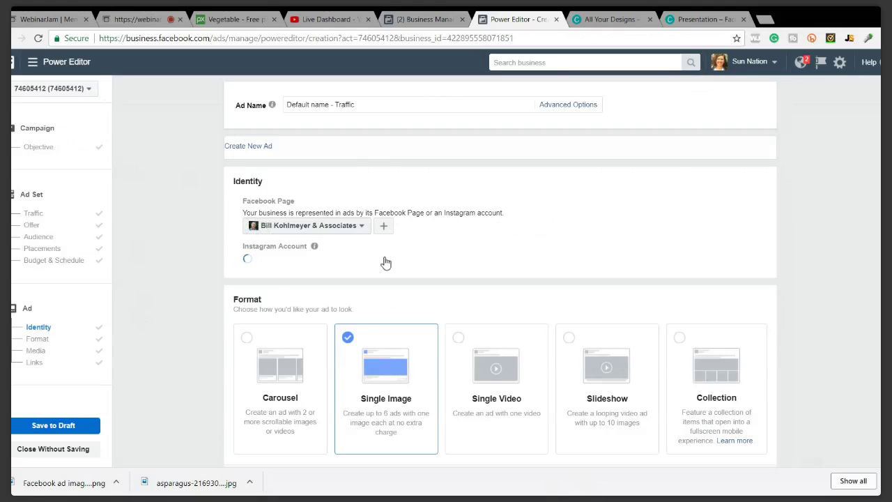
Select Online Sales Funnel Academy as the ad's Facebook Page and use it for Instagram too
{"action": "left_click", "coordinate": [361, 228]}
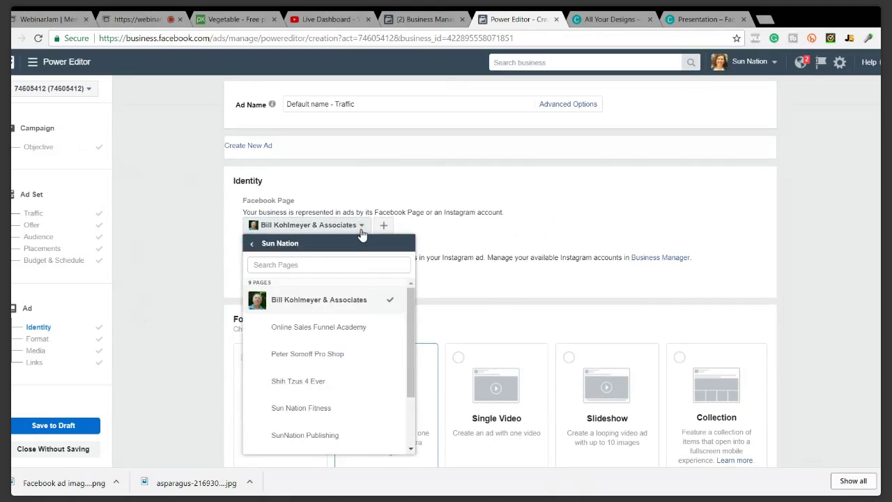
{"action": "left_click", "coordinate": [360, 333]}
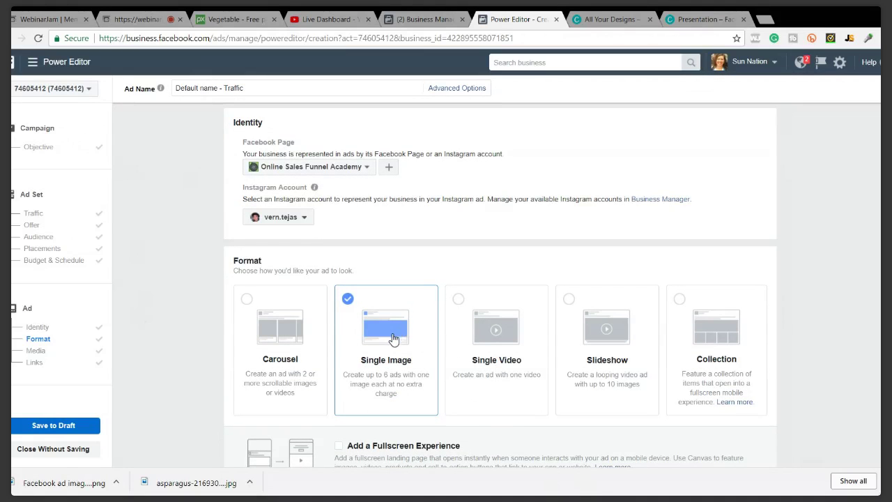
{"action": "left_click", "coordinate": [306, 219]}
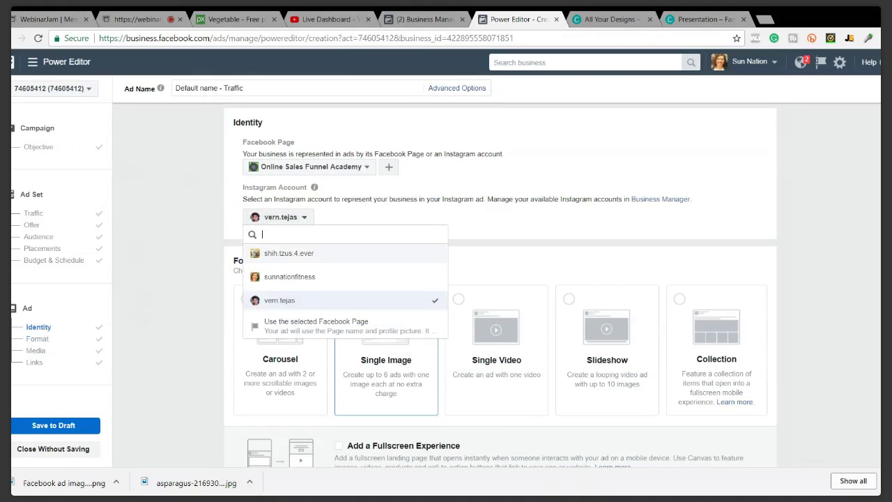
{"action": "left_click", "coordinate": [305, 323]}
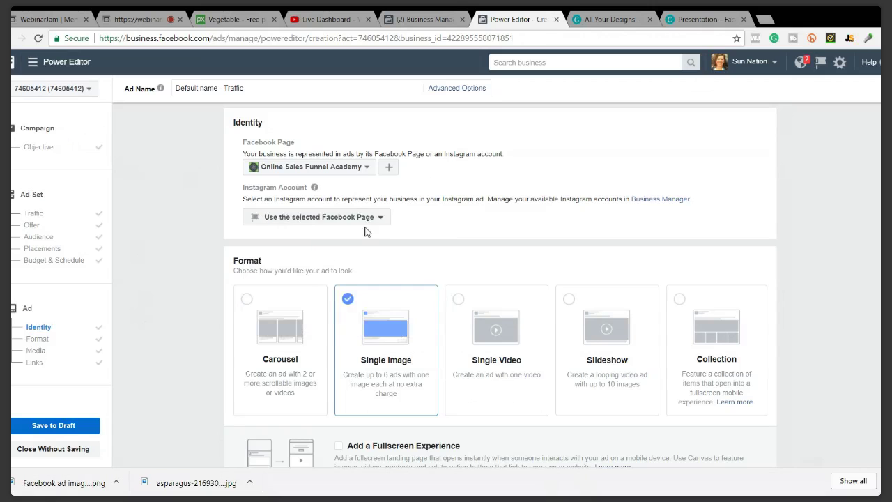
{"action": "scroll", "coordinate": [418, 213], "scroll_direction": "down", "scroll_amount": 5}
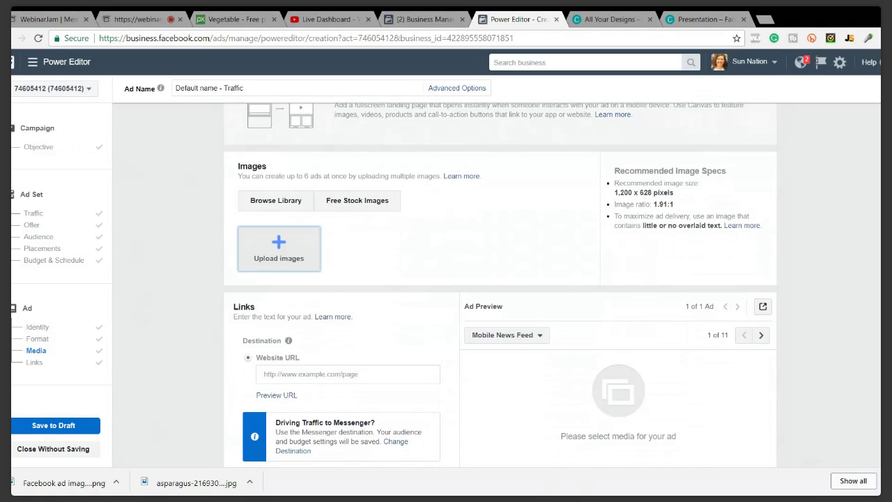
Upload the green-framed steak-and-asparagus Canva image and preview it in Desktop News Feed
{"action": "left_click_drag", "start_coordinate": [62, 482], "coordinate": [279, 248]}
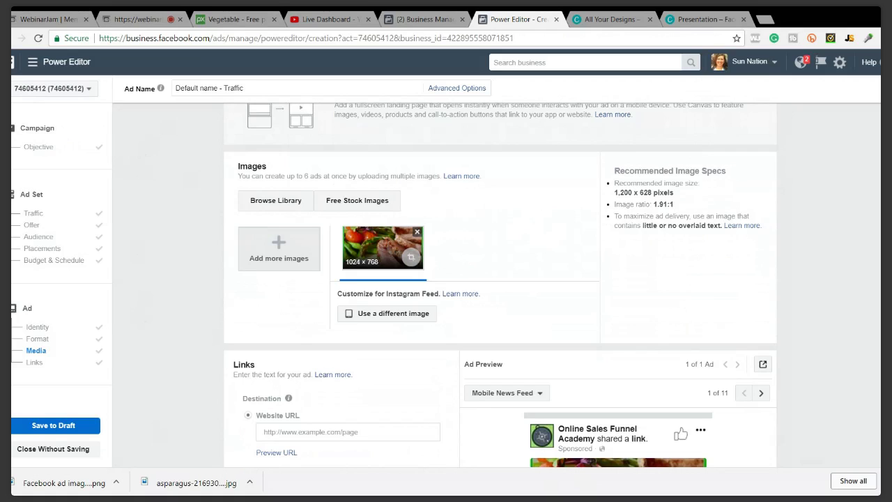
{"action": "scroll", "coordinate": [509, 256], "scroll_direction": "down", "scroll_amount": 3}
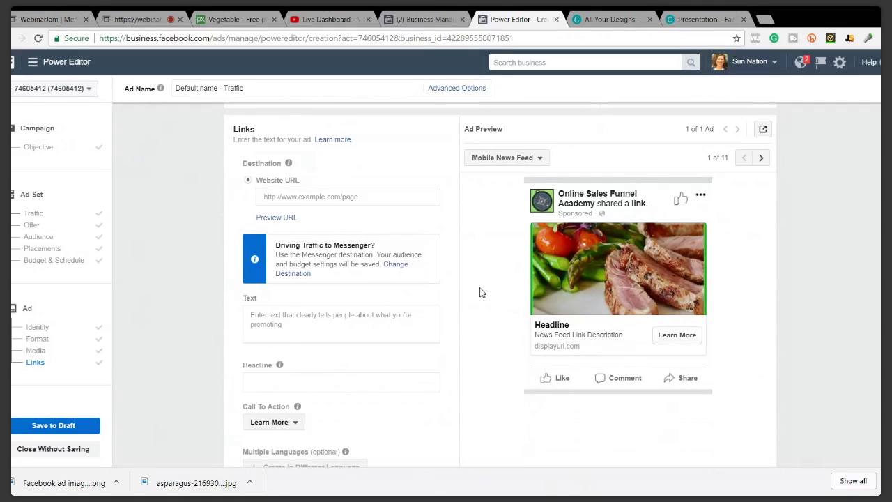
{"action": "left_click", "coordinate": [487, 161]}
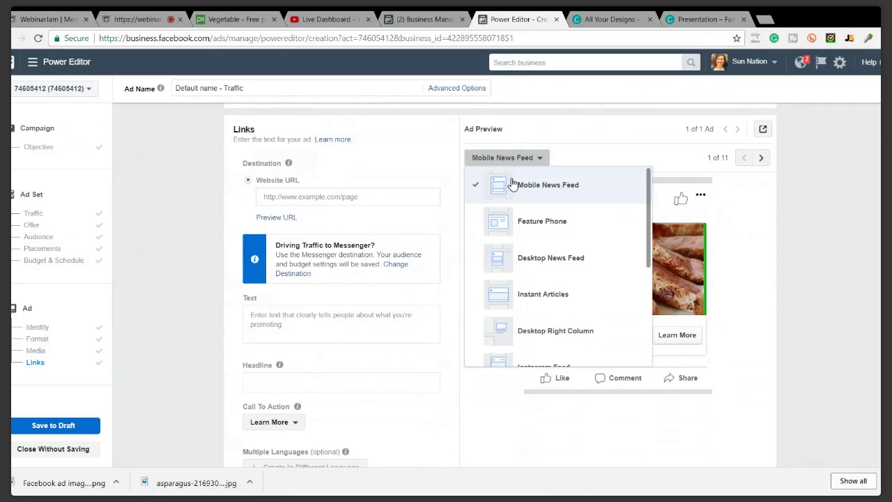
{"action": "left_click_drag", "start_coordinate": [525, 252], "coordinate": [522, 270]}
{"action": "left_click", "coordinate": [522, 270]}
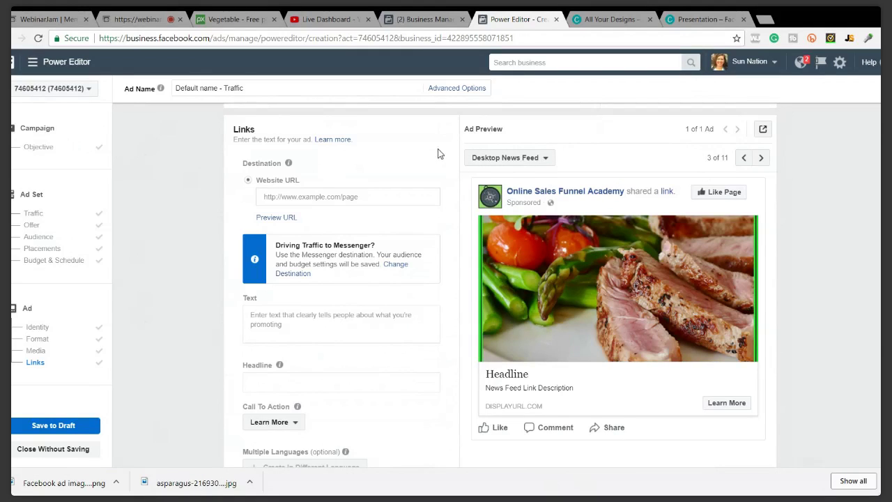
{"action": "mouse_move", "coordinate": [596, 268]}
{"action": "scroll", "coordinate": [610, 301], "scroll_direction": "down", "scroll_amount": 1}
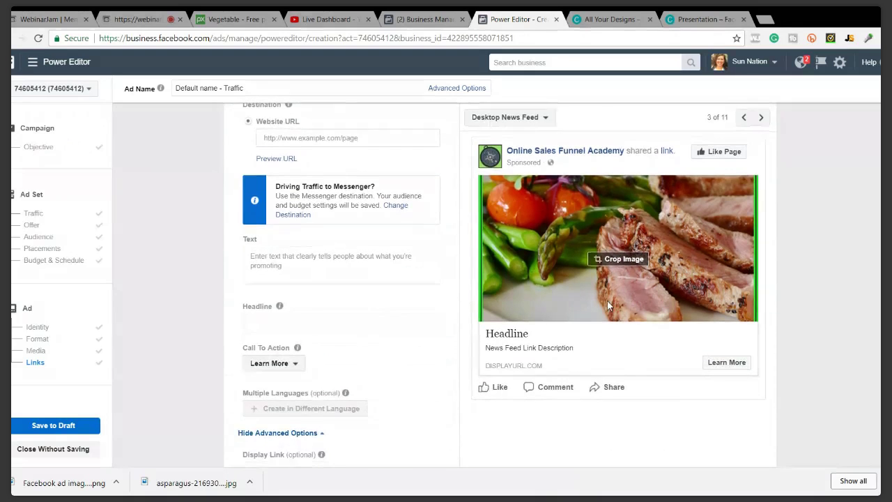
{"action": "scroll", "coordinate": [610, 306], "scroll_direction": "up", "scroll_amount": 1}
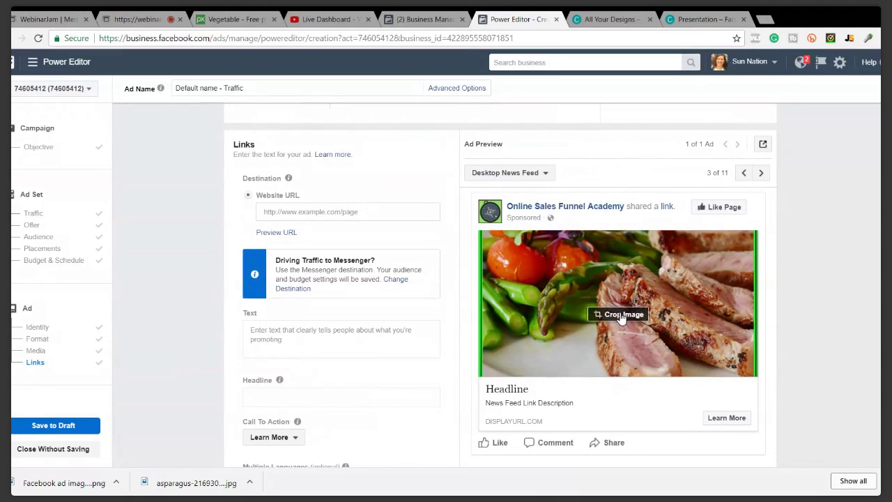
Shift the ad image's crop box toward the top to show tomatoes and asparagus, and apply it
{"action": "left_click", "coordinate": [622, 317]}
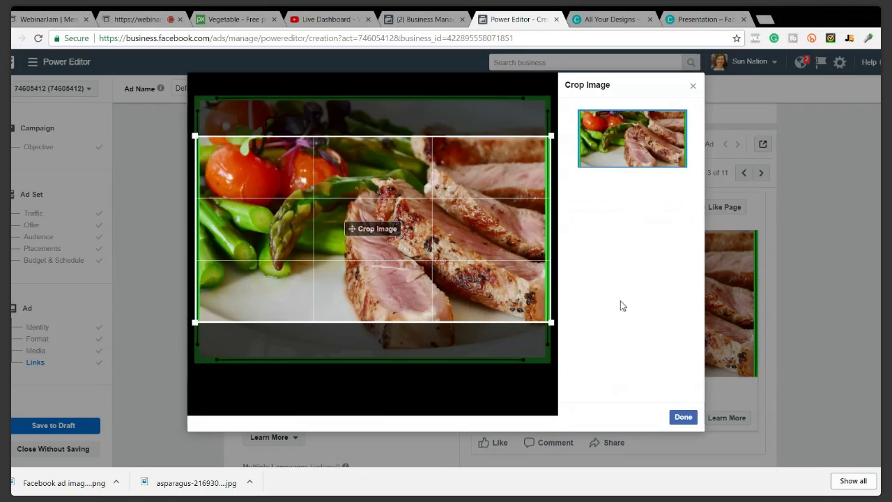
{"action": "left_click_drag", "start_coordinate": [474, 286], "coordinate": [487, 195]}
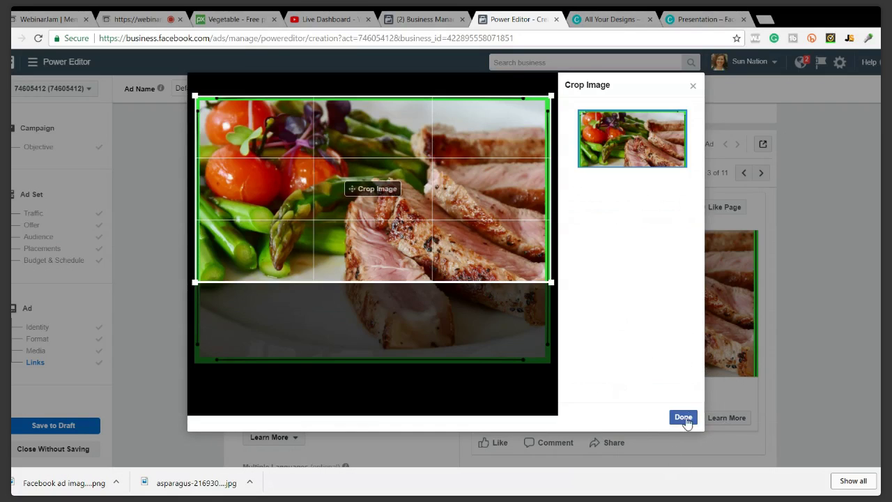
{"action": "left_click_drag", "start_coordinate": [465, 202], "coordinate": [453, 248]}
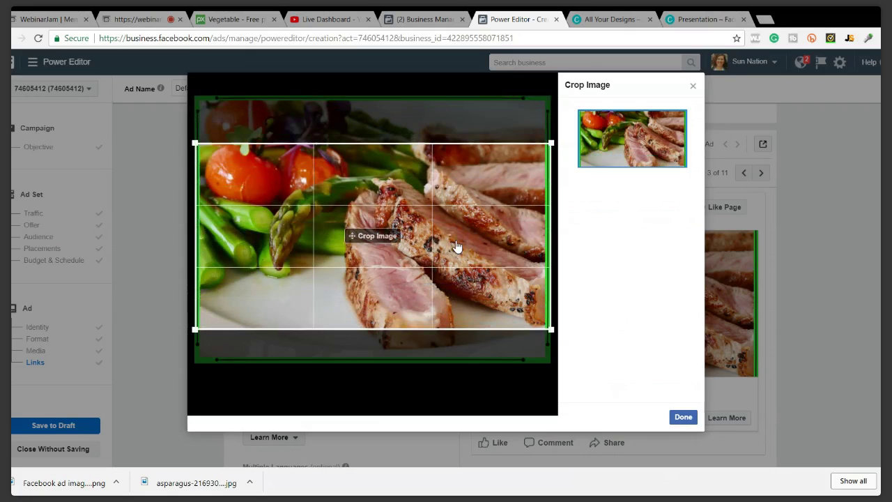
{"action": "left_click_drag", "start_coordinate": [361, 302], "coordinate": [358, 261]}
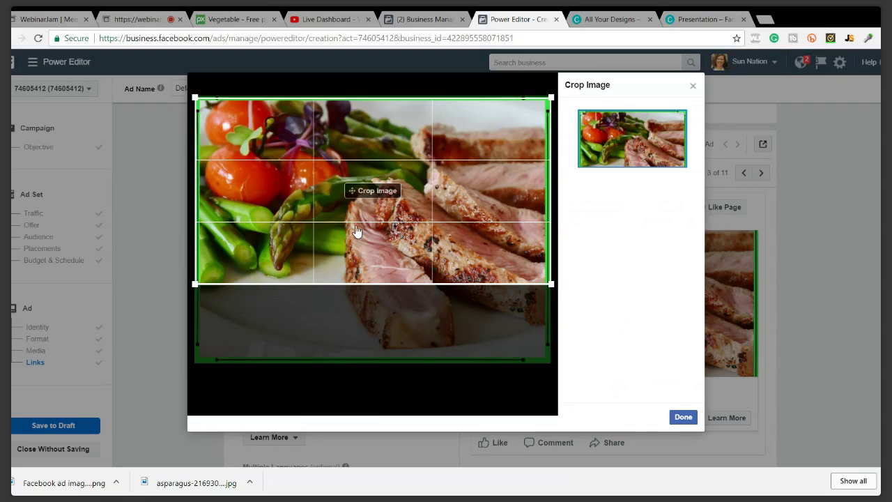
{"action": "left_click_drag", "start_coordinate": [406, 213], "coordinate": [408, 218]}
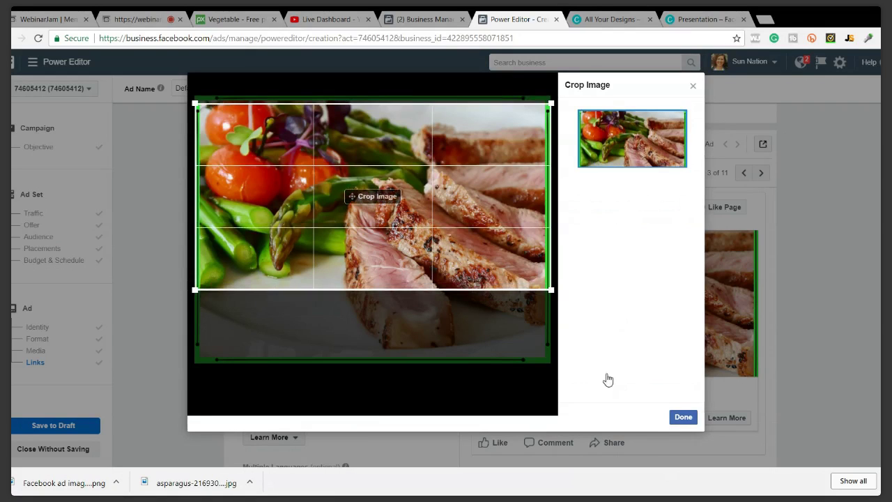
{"action": "left_click", "coordinate": [683, 417]}
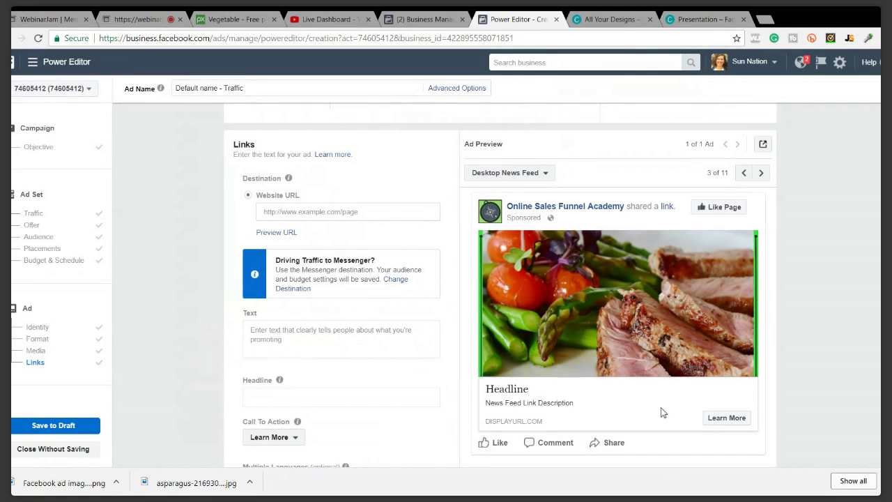
Preview the ad in Mobile News Feed, Feature Phone, Desktop News Feed and Instant Articles
{"action": "mouse_move", "coordinate": [719, 375]}
{"action": "scroll", "coordinate": [561, 315], "scroll_direction": "down", "scroll_amount": 1}
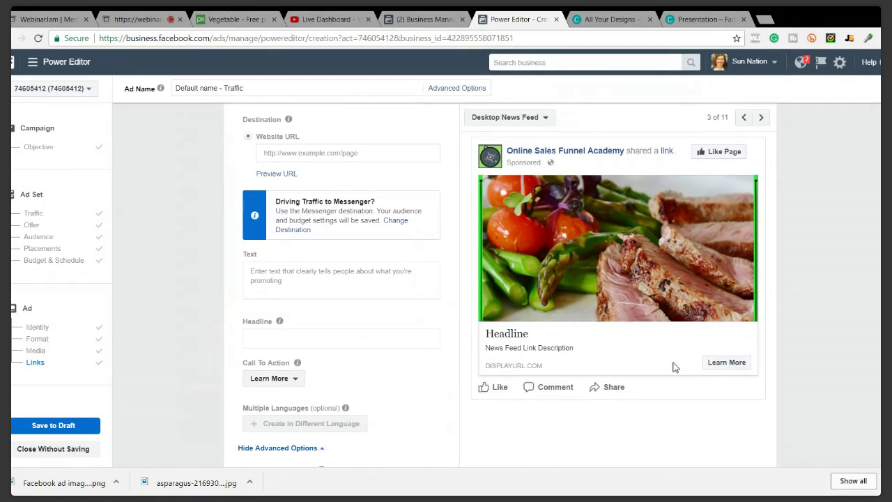
{"action": "left_click", "coordinate": [524, 119]}
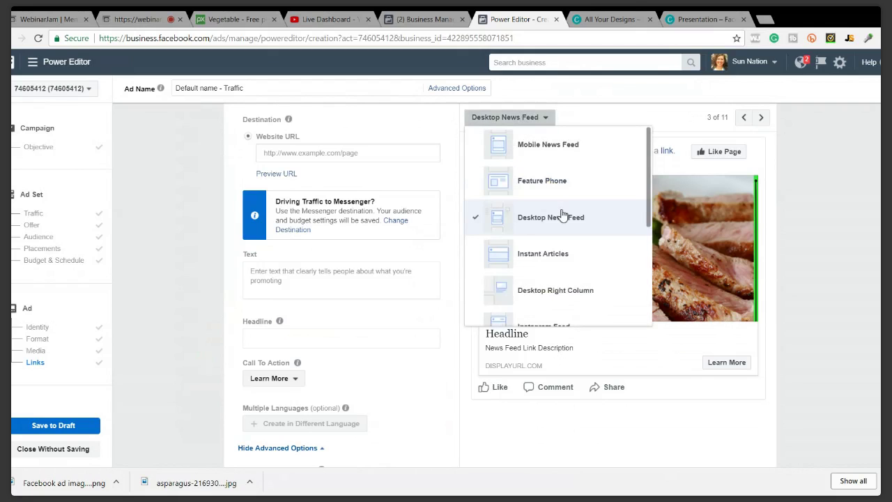
{"action": "left_click", "coordinate": [541, 151]}
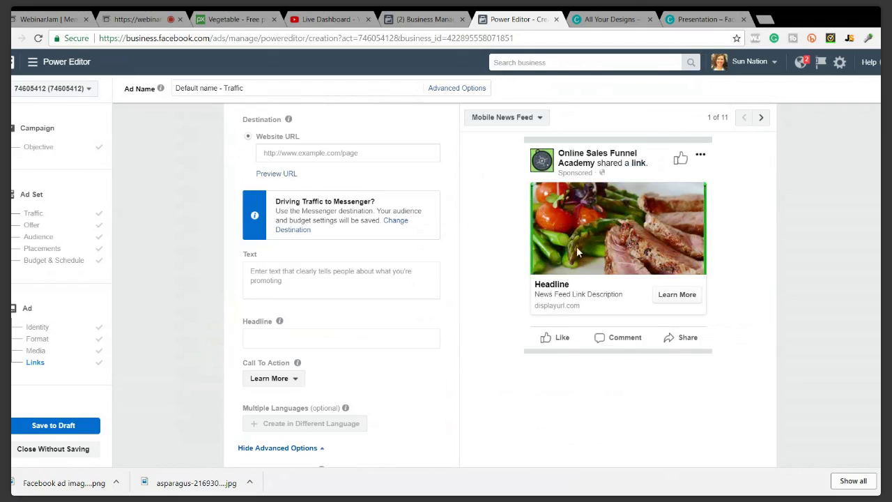
{"action": "left_click", "coordinate": [540, 119]}
{"action": "left_click", "coordinate": [541, 181]}
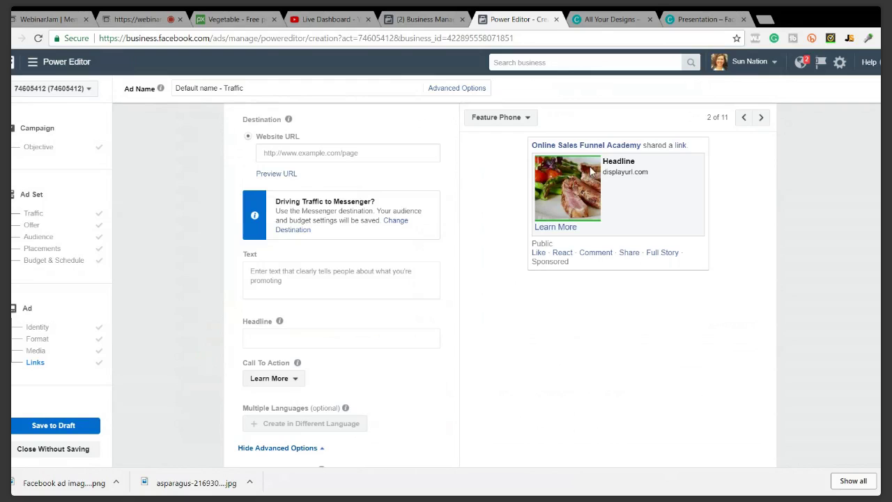
{"action": "left_click", "coordinate": [513, 116]}
{"action": "left_click", "coordinate": [509, 219]}
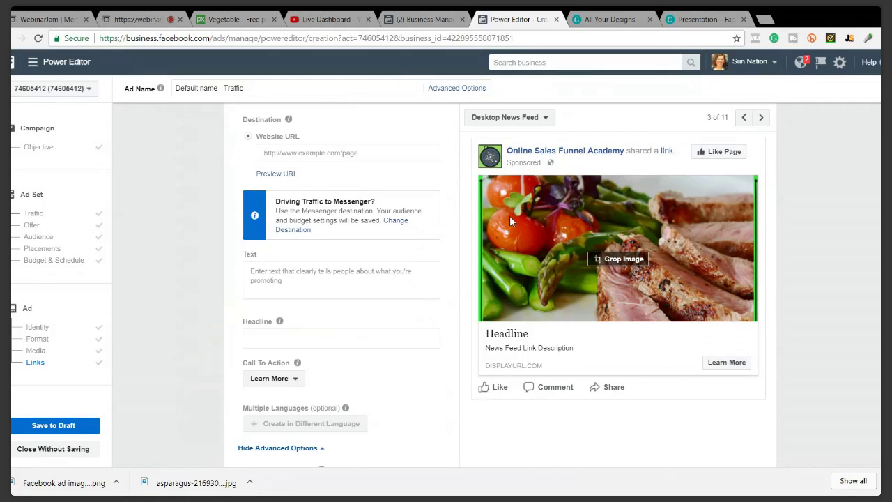
{"action": "left_click", "coordinate": [519, 119]}
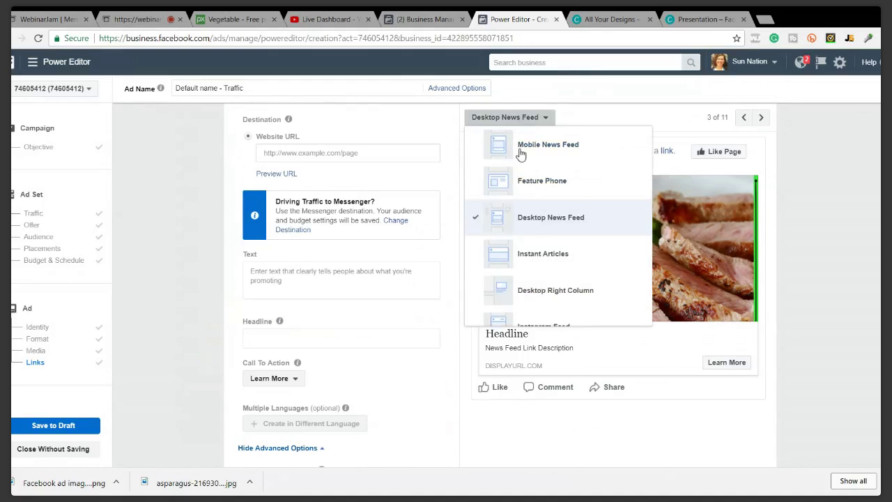
{"action": "left_click", "coordinate": [523, 262]}
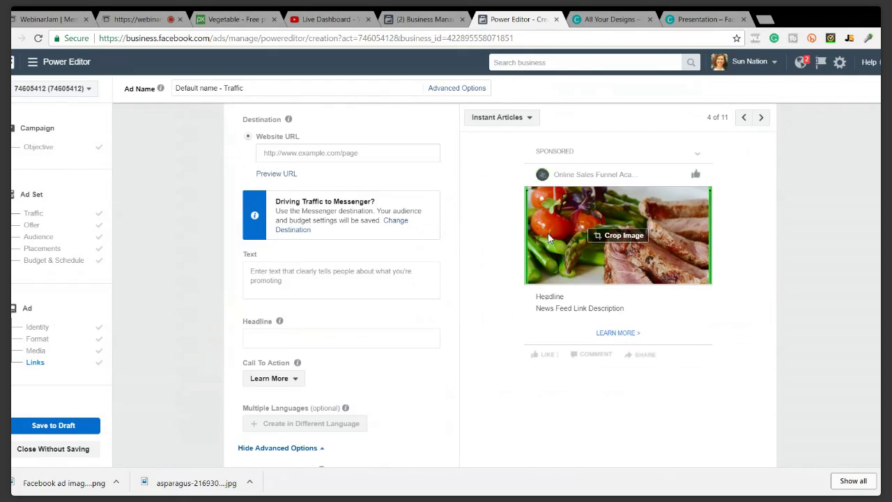
Preview the ad in Desktop Right Column, Instagram Feed and finally Audience Network Native
{"action": "left_click", "coordinate": [497, 119]}
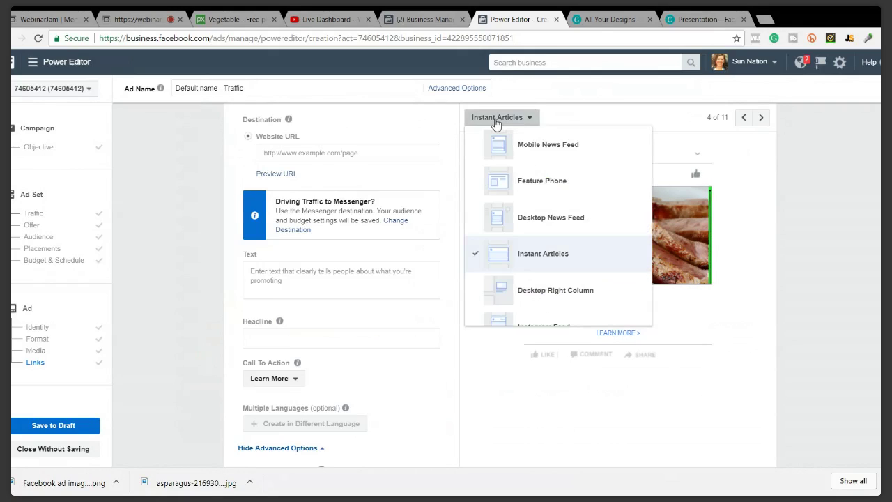
{"action": "scroll", "coordinate": [512, 260], "scroll_direction": "down", "scroll_amount": 2}
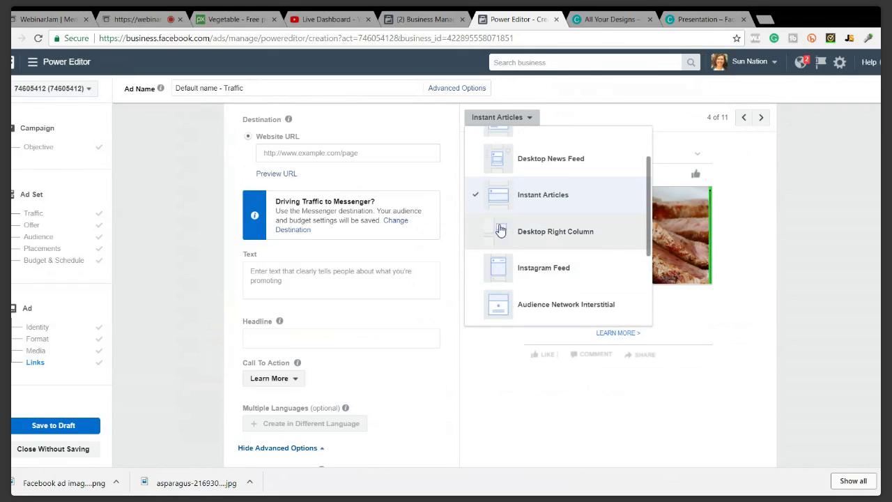
{"action": "left_click", "coordinate": [500, 229]}
{"action": "left_click", "coordinate": [487, 120]}
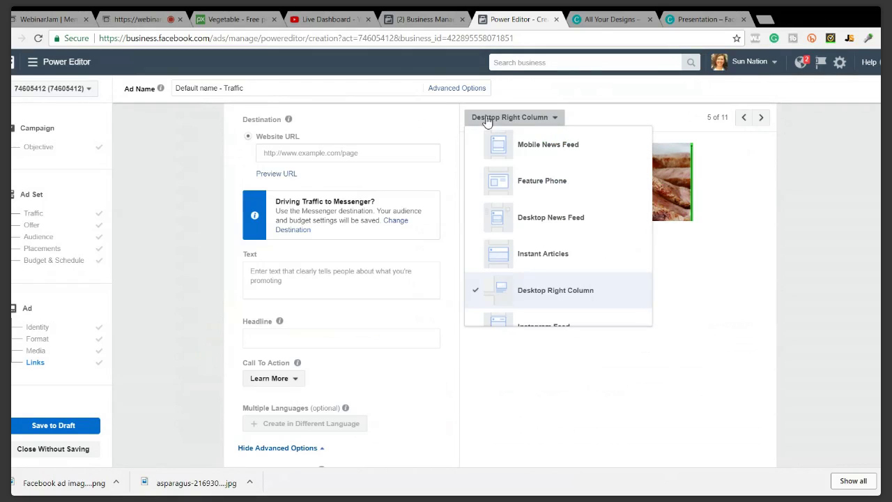
{"action": "scroll", "coordinate": [492, 242], "scroll_direction": "down", "scroll_amount": 1}
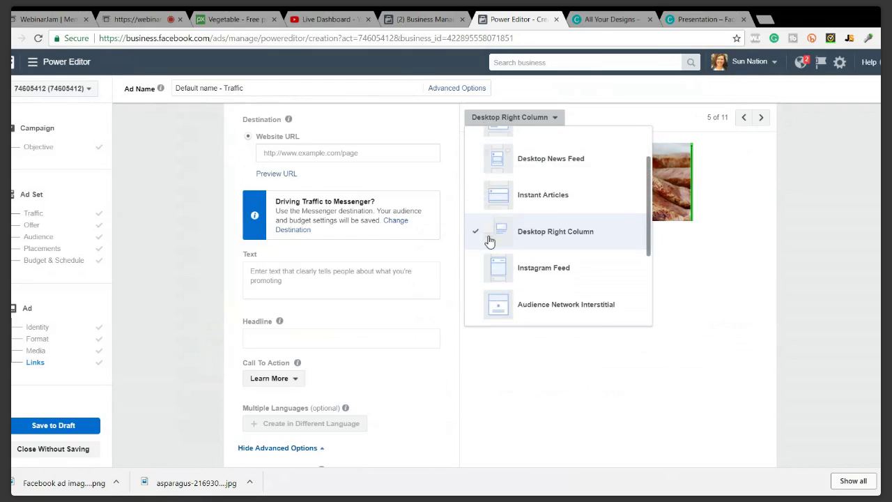
{"action": "left_click", "coordinate": [488, 274]}
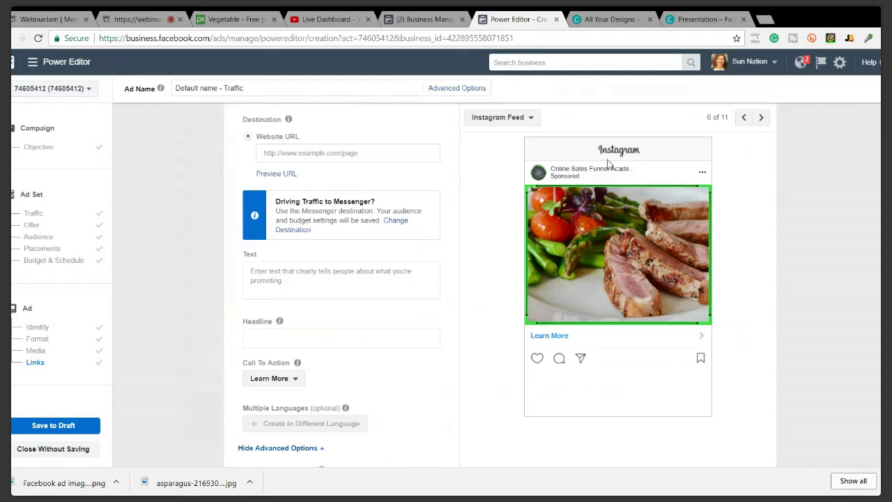
{"action": "left_click", "coordinate": [508, 120]}
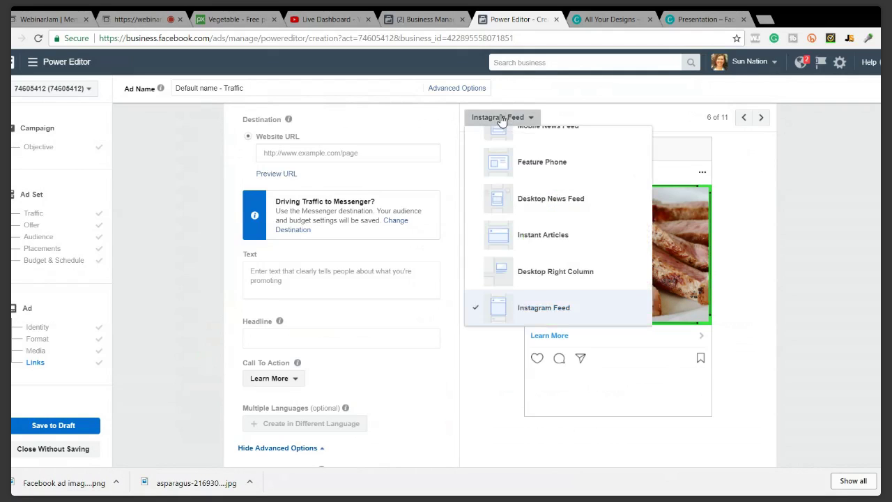
{"action": "scroll", "coordinate": [491, 251], "scroll_direction": "down", "scroll_amount": 3}
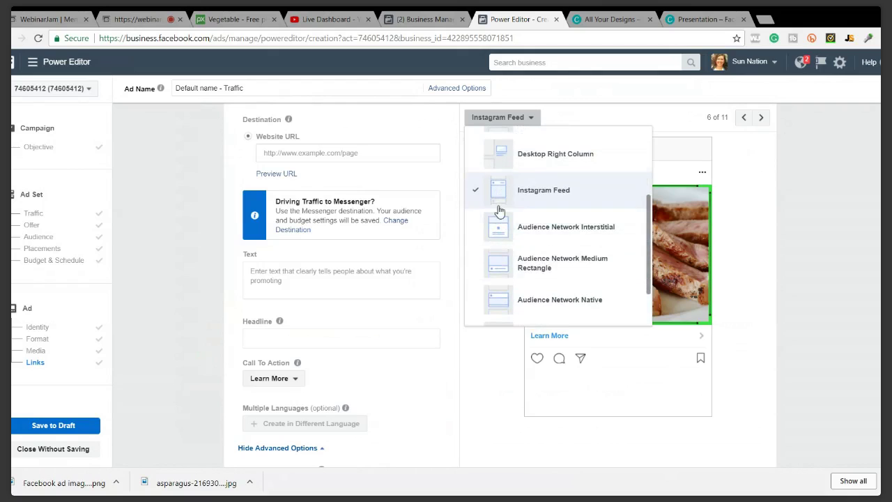
{"action": "left_click", "coordinate": [492, 301]}
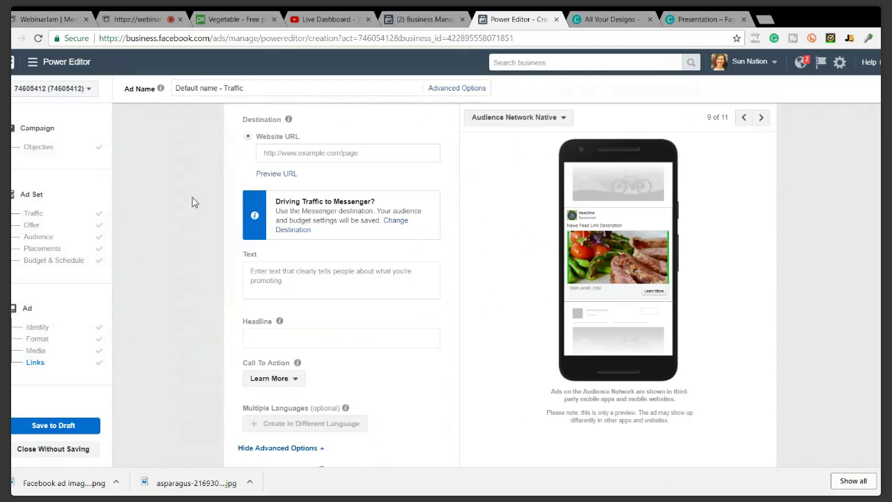
Go to Canva's designs page and create a blank 1200 × 628 px custom-size design
{"action": "left_click", "coordinate": [331, 15]}
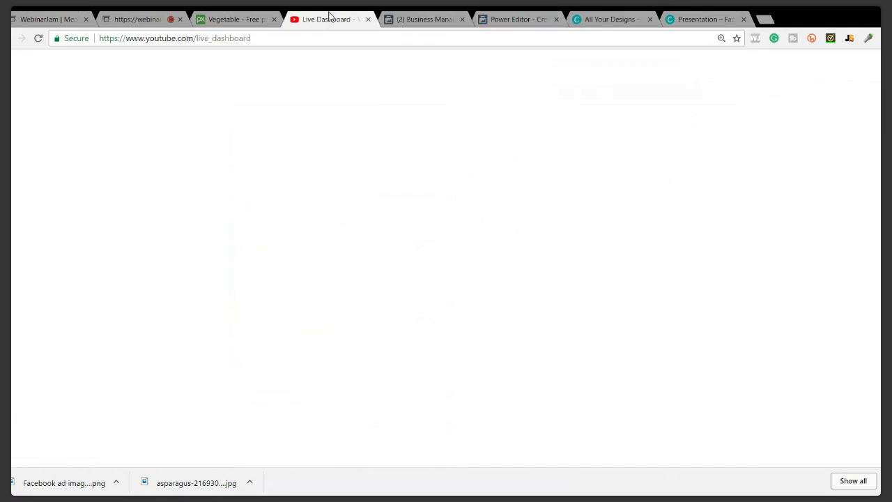
{"action": "left_click", "coordinate": [428, 19]}
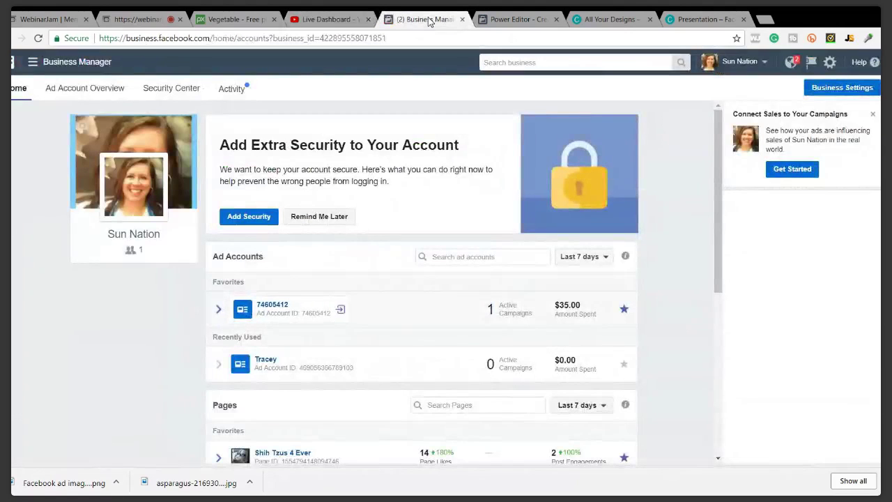
{"action": "left_click", "coordinate": [161, 15]}
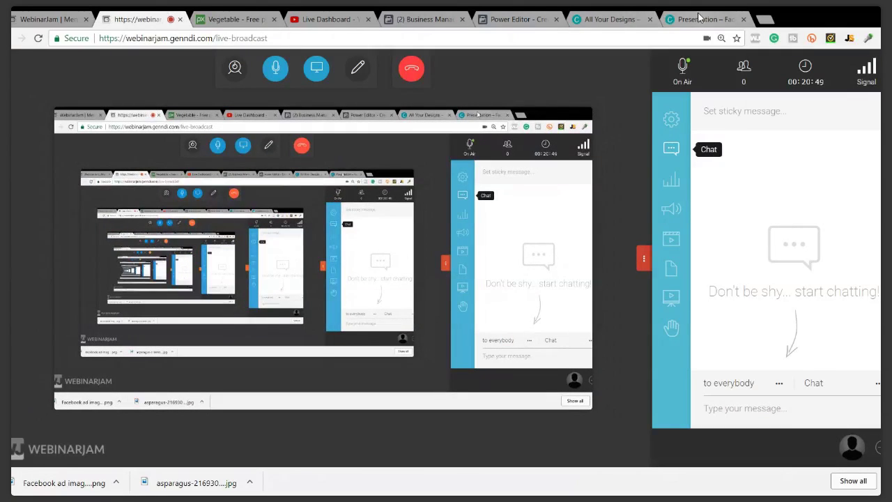
{"action": "left_click", "coordinate": [701, 19]}
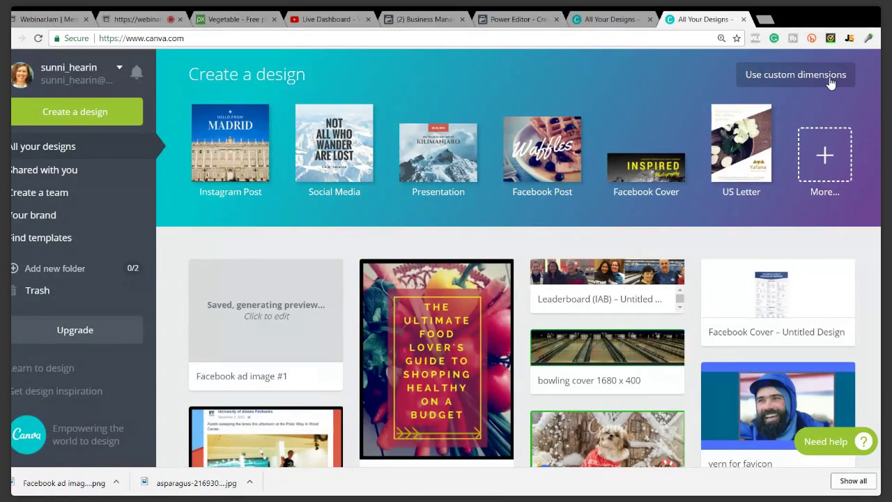
{"action": "left_click", "coordinate": [791, 81]}
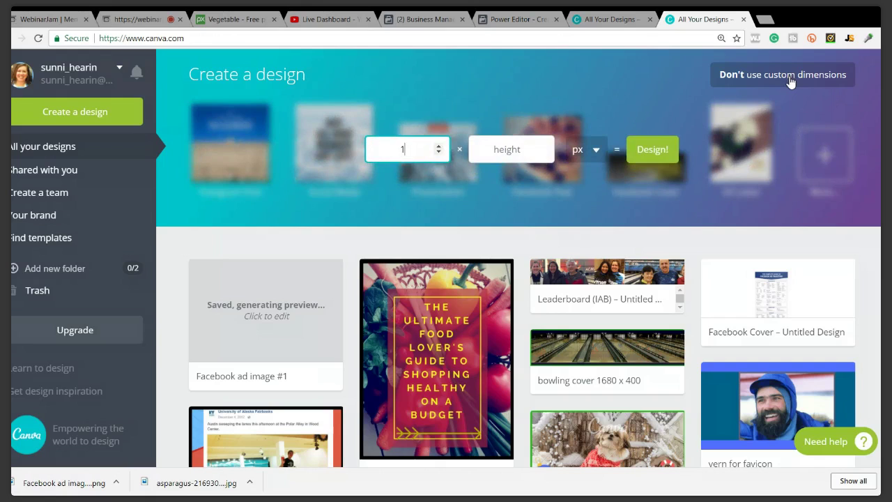
{"action": "key", "text": "Tab"}
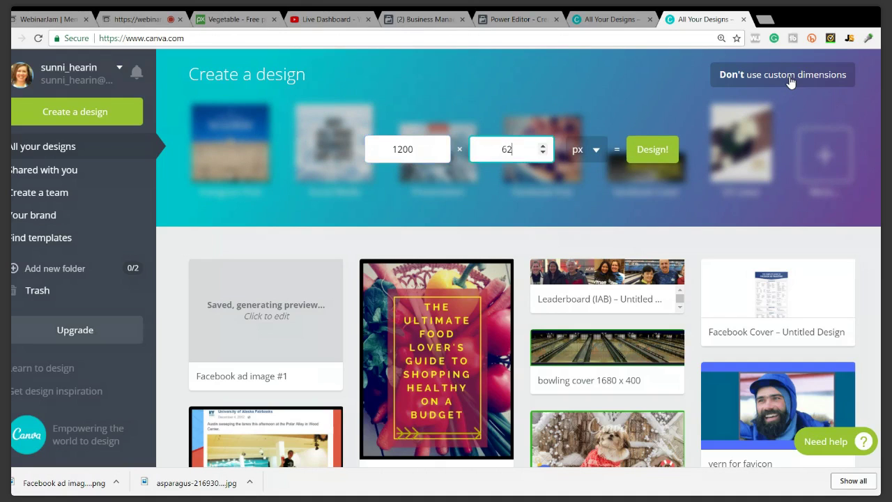
{"action": "left_click", "coordinate": [652, 149]}
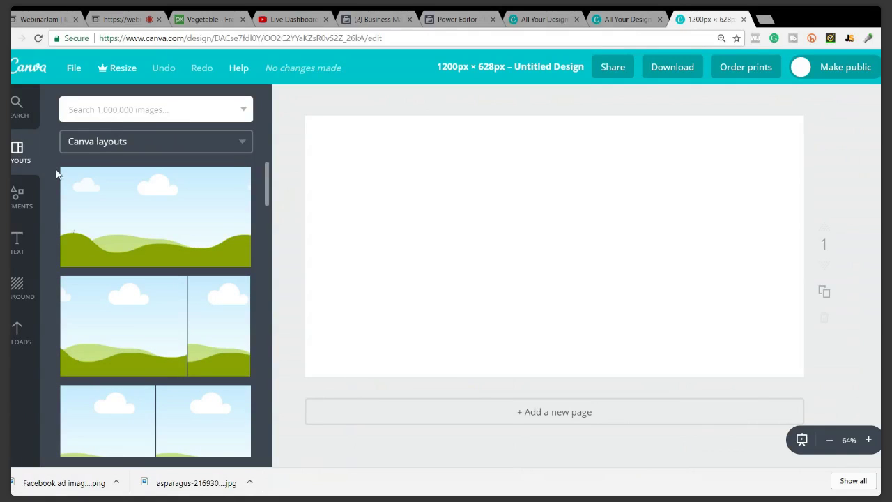
Return to Pixabay's vegetable results and browse them for the green soup and broccoli photo
{"action": "left_click", "coordinate": [203, 19]}
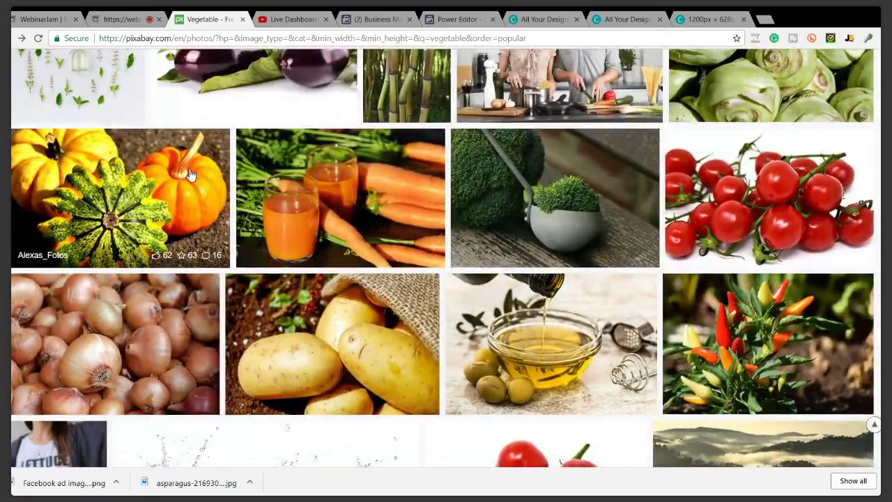
{"action": "scroll", "coordinate": [190, 174], "scroll_direction": "down", "scroll_amount": 8}
{"action": "scroll", "coordinate": [190, 173], "scroll_direction": "down", "scroll_amount": 5}
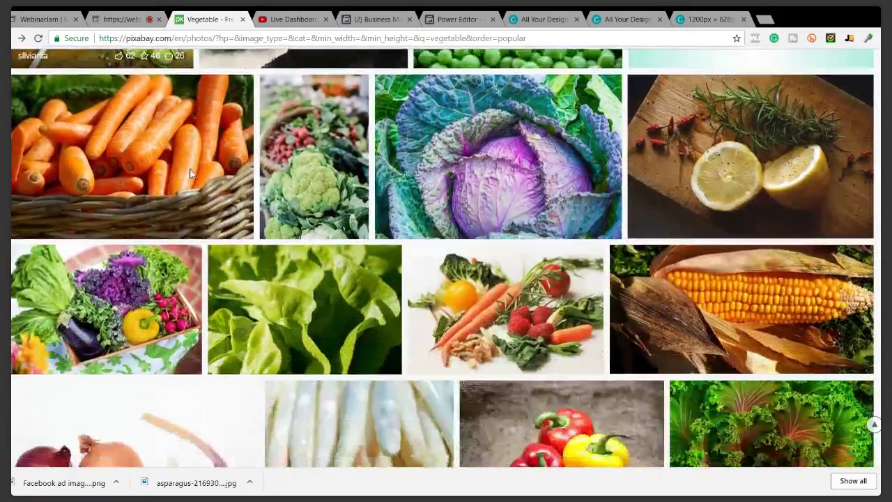
{"action": "scroll", "coordinate": [191, 174], "scroll_direction": "down", "scroll_amount": 2}
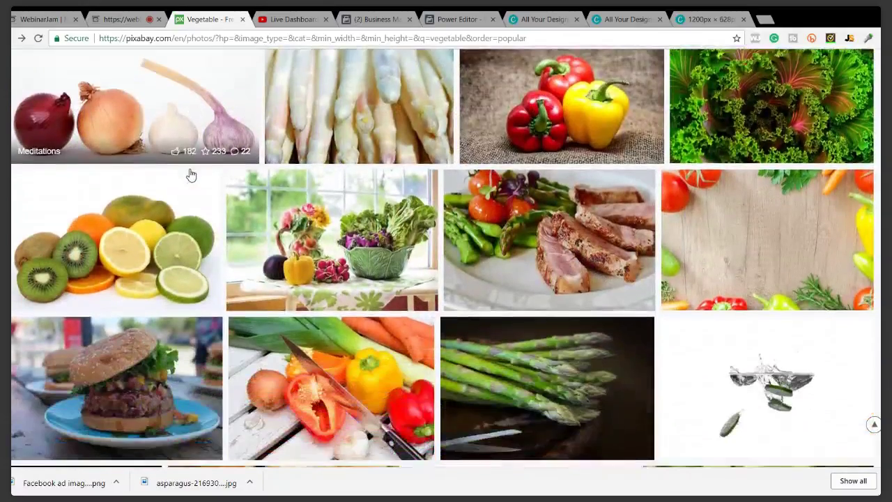
{"action": "scroll", "coordinate": [191, 175], "scroll_direction": "down", "scroll_amount": 3}
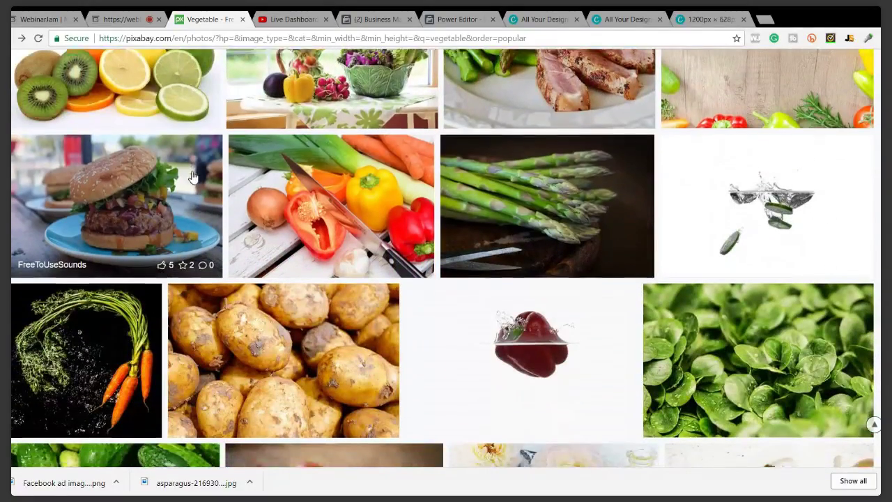
{"action": "scroll", "coordinate": [209, 209], "scroll_direction": "down", "scroll_amount": 2}
{"action": "scroll", "coordinate": [189, 225], "scroll_direction": "down", "scroll_amount": 5}
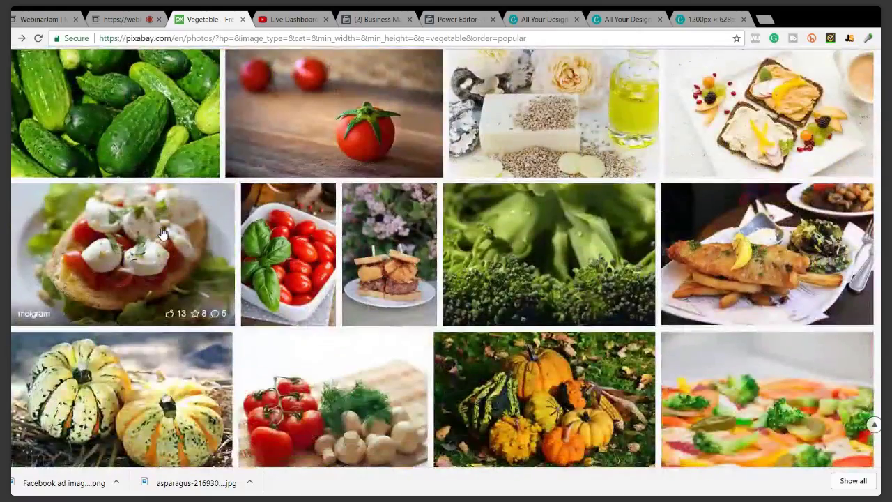
{"action": "scroll", "coordinate": [150, 248], "scroll_direction": "down", "scroll_amount": 4}
{"action": "scroll", "coordinate": [160, 283], "scroll_direction": "down", "scroll_amount": 5}
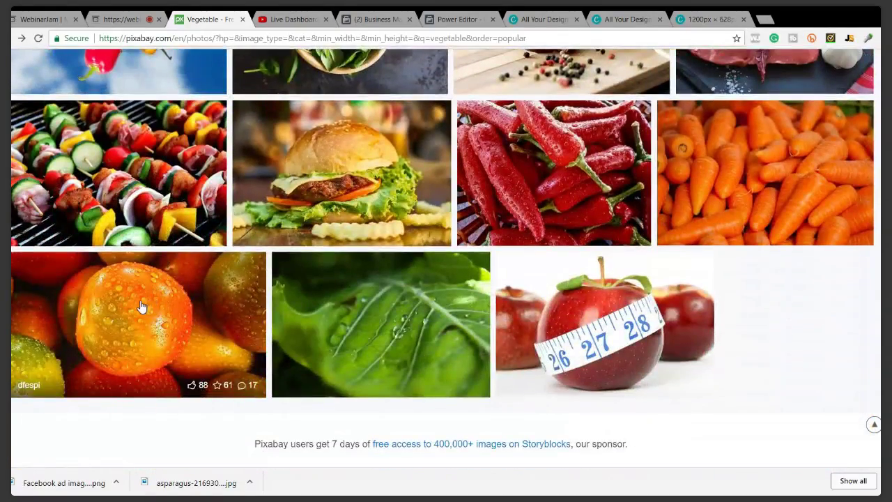
{"action": "scroll", "coordinate": [143, 307], "scroll_direction": "up", "scroll_amount": 20}
{"action": "scroll", "coordinate": [154, 311], "scroll_direction": "up", "scroll_amount": 9}
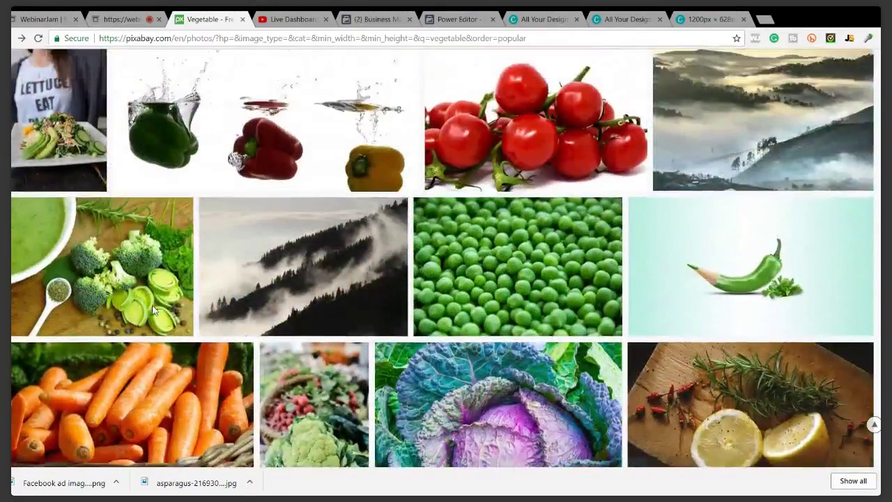
{"action": "scroll", "coordinate": [154, 311], "scroll_direction": "up", "scroll_amount": 15}
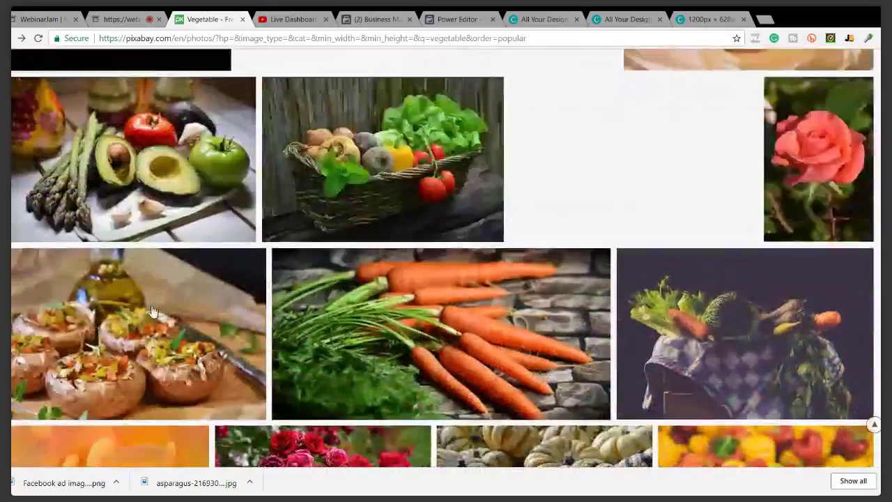
{"action": "scroll", "coordinate": [154, 310], "scroll_direction": "up", "scroll_amount": 4}
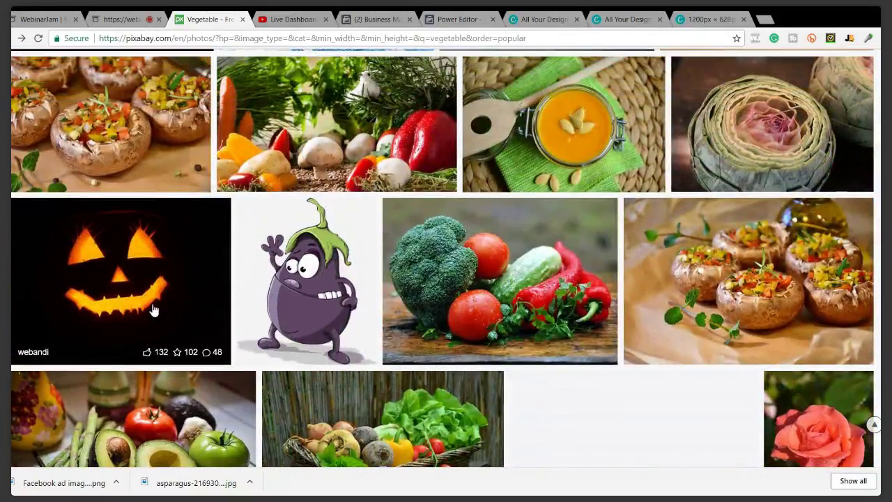
{"action": "scroll", "coordinate": [182, 313], "scroll_direction": "up", "scroll_amount": 5}
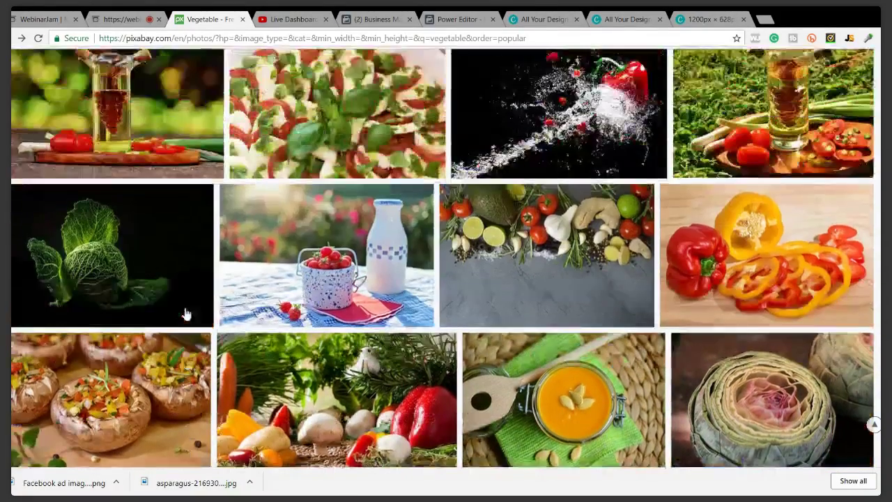
{"action": "scroll", "coordinate": [187, 314], "scroll_direction": "up", "scroll_amount": 5}
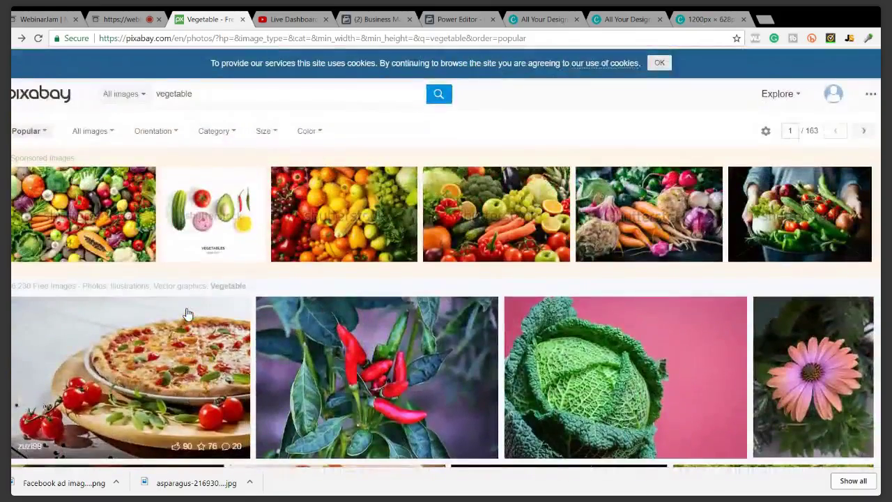
{"action": "scroll", "coordinate": [188, 314], "scroll_direction": "down", "scroll_amount": 5}
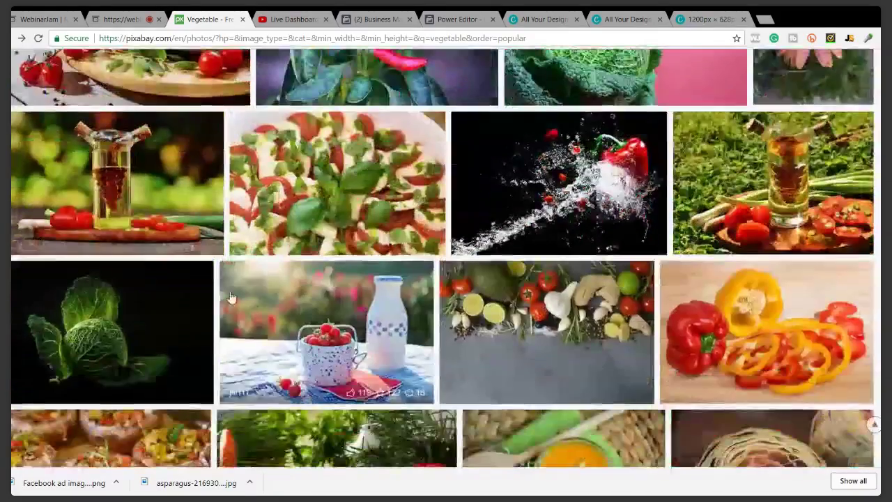
{"action": "scroll", "coordinate": [232, 298], "scroll_direction": "down", "scroll_amount": 3}
{"action": "scroll", "coordinate": [232, 298], "scroll_direction": "up", "scroll_amount": 9}
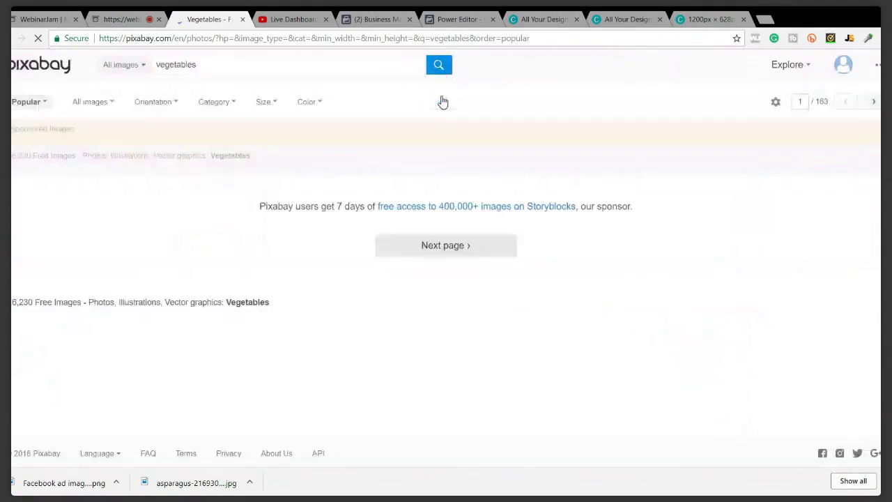
{"action": "scroll", "coordinate": [202, 200], "scroll_direction": "down", "scroll_amount": 8}
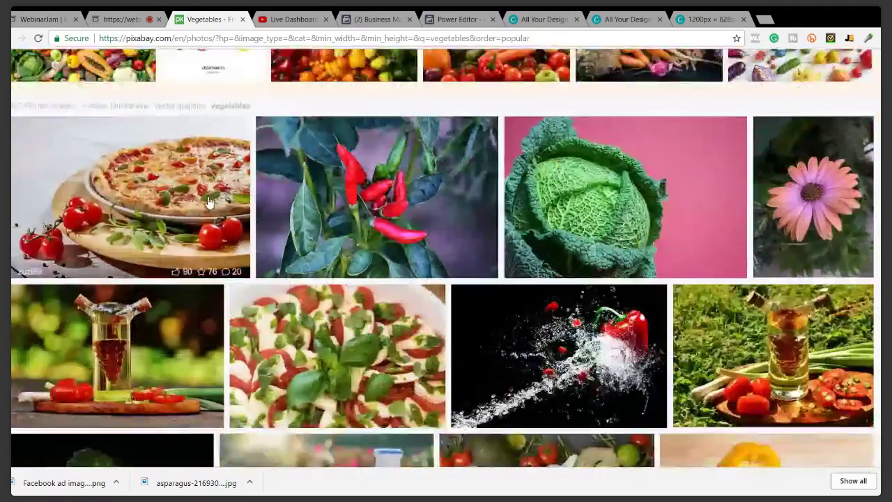
{"action": "scroll", "coordinate": [211, 201], "scroll_direction": "down", "scroll_amount": 3}
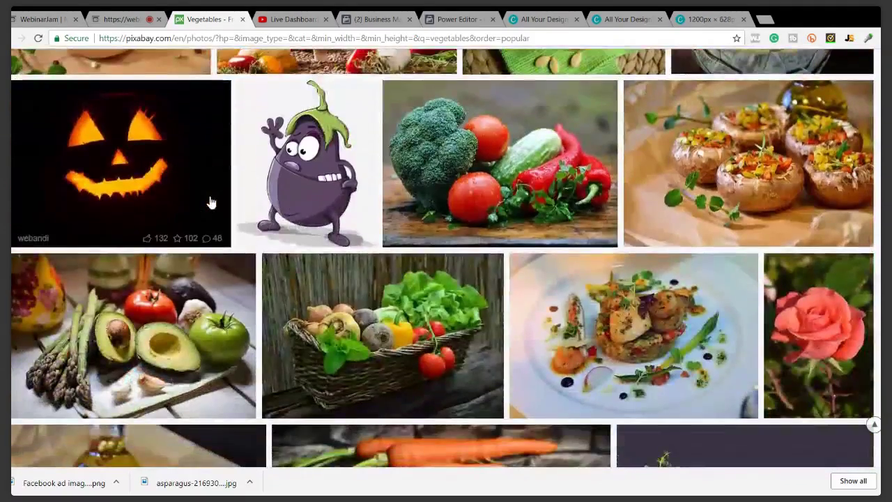
{"action": "scroll", "coordinate": [213, 203], "scroll_direction": "down", "scroll_amount": 2}
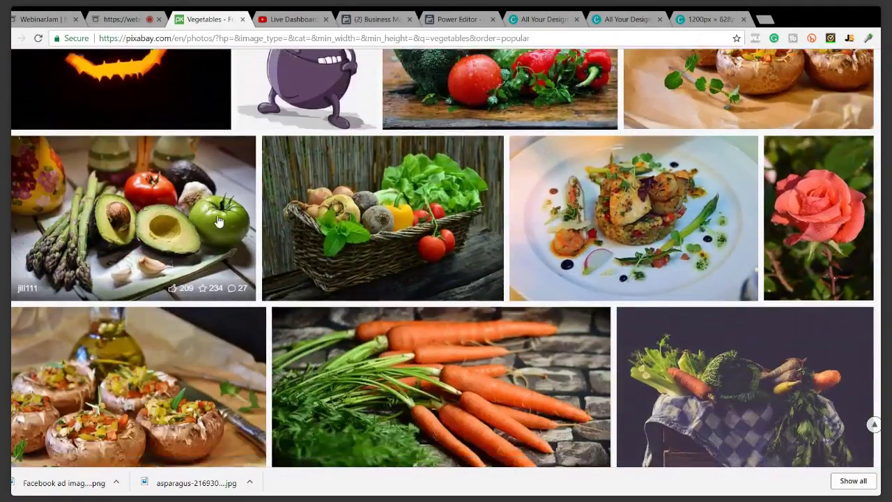
{"action": "scroll", "coordinate": [310, 202], "scroll_direction": "down", "scroll_amount": 3}
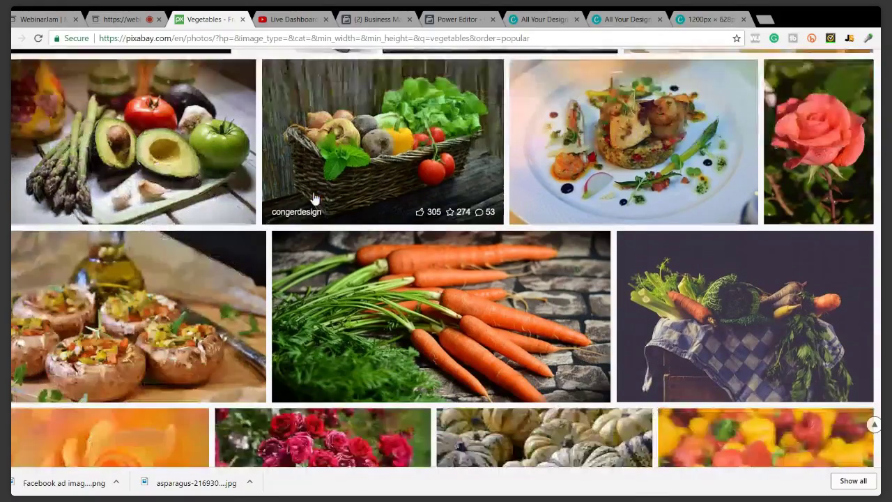
{"action": "scroll", "coordinate": [122, 174], "scroll_direction": "down", "scroll_amount": 4}
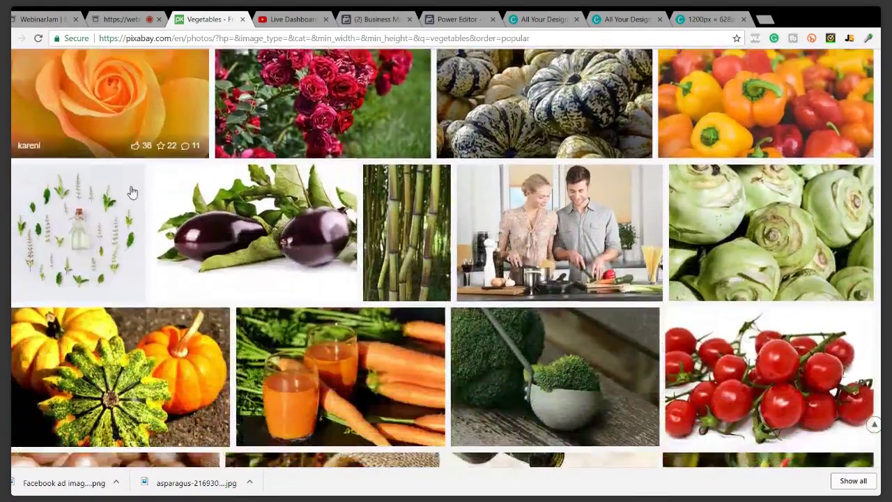
{"action": "scroll", "coordinate": [139, 211], "scroll_direction": "down", "scroll_amount": 2}
{"action": "scroll", "coordinate": [141, 218], "scroll_direction": "down", "scroll_amount": 3}
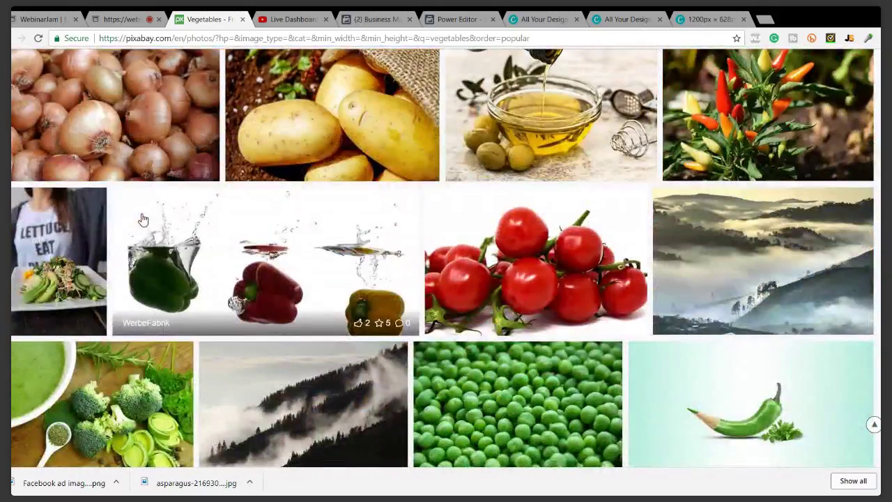
{"action": "scroll", "coordinate": [146, 219], "scroll_direction": "down", "scroll_amount": 3}
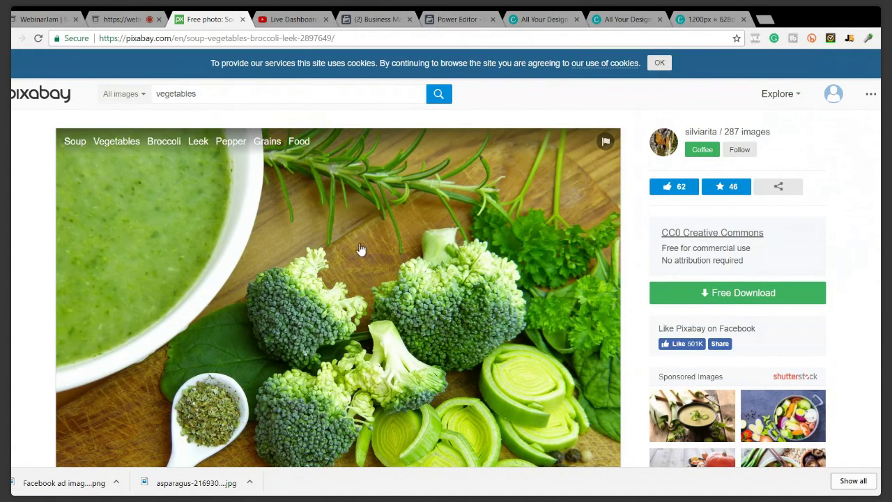
Download the green soup, broccoli and leek photo as a 1280×960 JPG
{"action": "scroll", "coordinate": [359, 250], "scroll_direction": "down", "scroll_amount": 1}
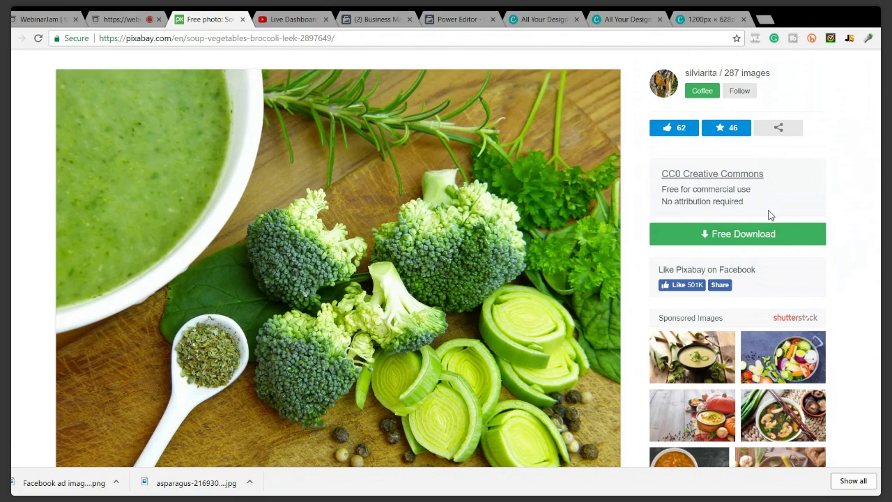
{"action": "left_click", "coordinate": [762, 237]}
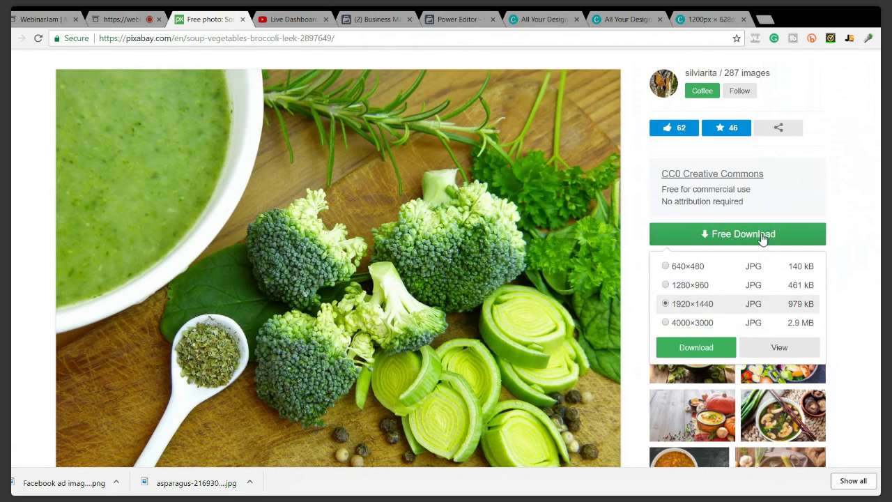
{"action": "left_click", "coordinate": [700, 287]}
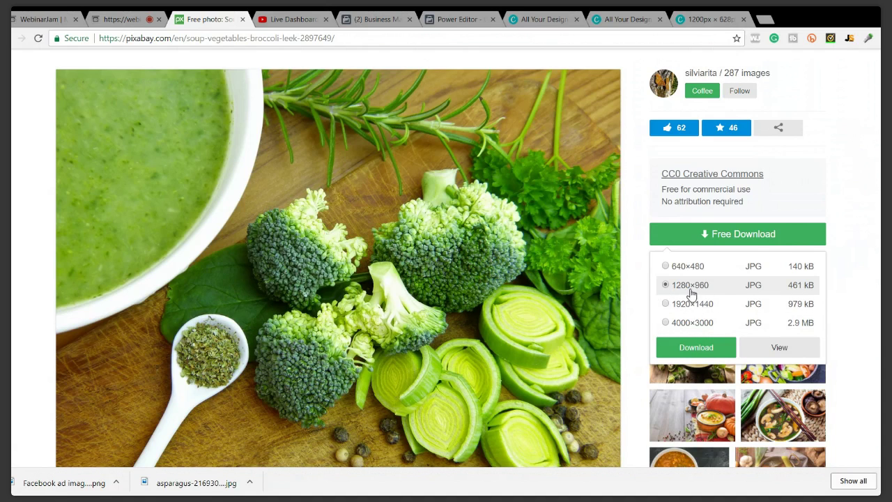
{"action": "left_click", "coordinate": [693, 347]}
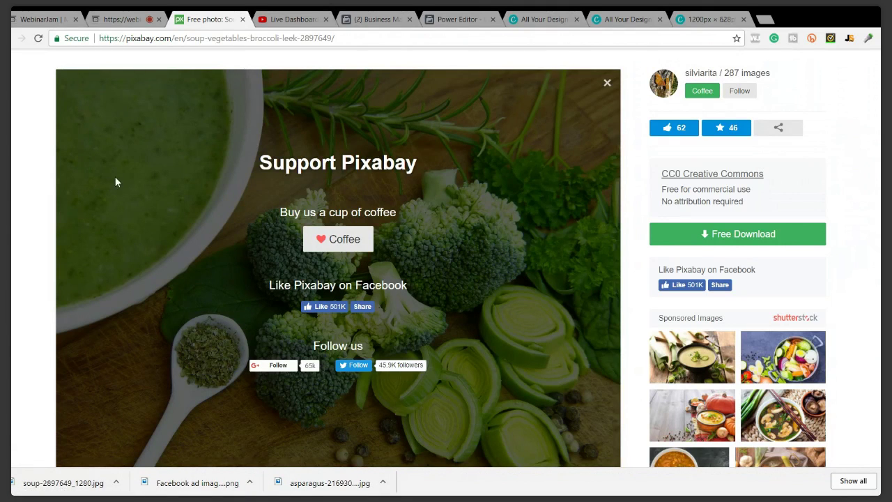
Return to the blank 1200 × 628 Canva design and list its uploaded images
{"action": "left_click", "coordinate": [710, 22]}
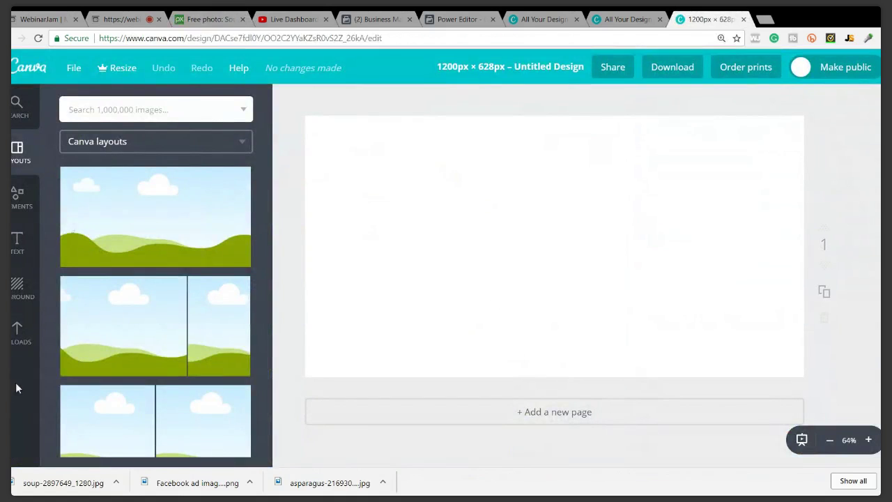
{"action": "left_click", "coordinate": [16, 350]}
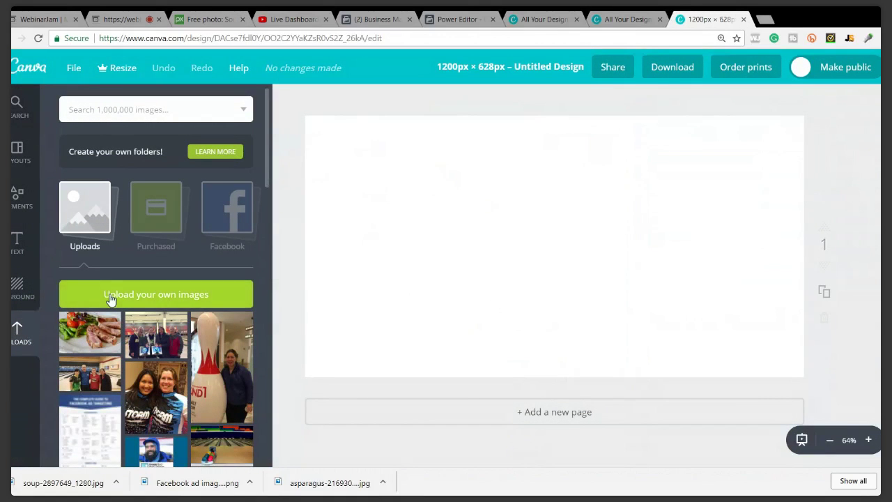
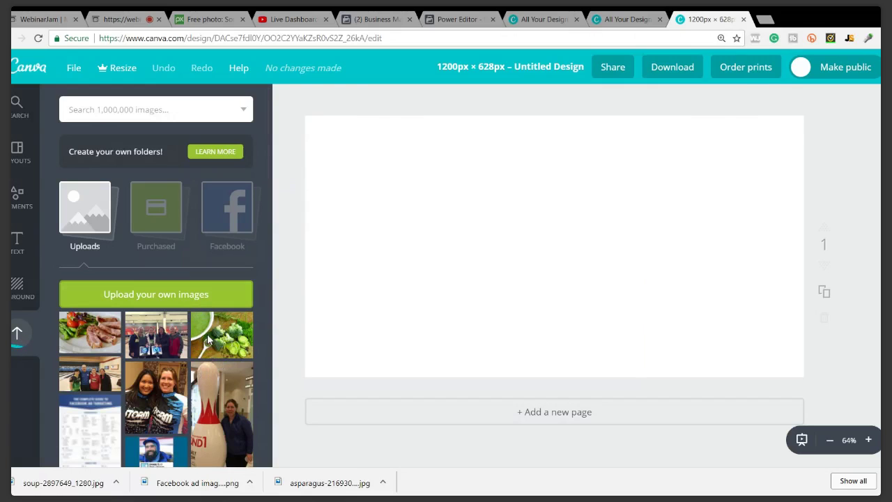
Add the soup-and-broccoli photo and size it to cover most of the 1200×628 page
{"action": "left_click", "coordinate": [207, 339]}
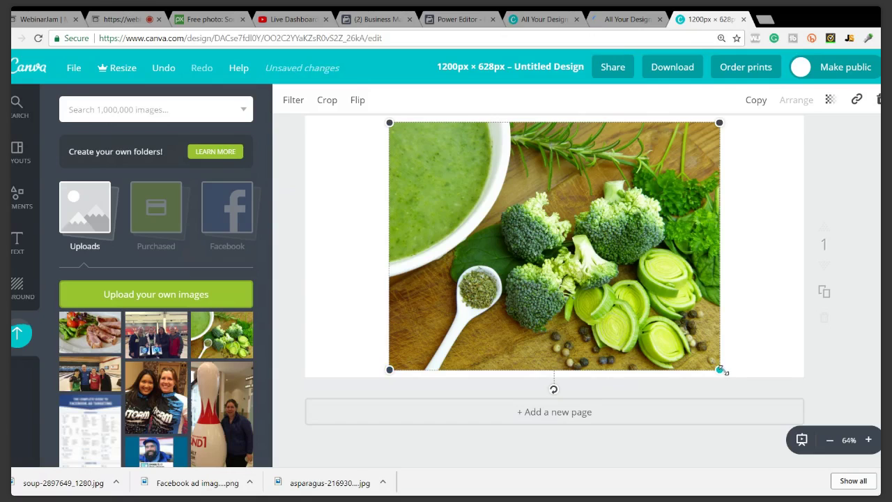
{"action": "left_click_drag", "start_coordinate": [720, 371], "coordinate": [835, 457]}
{"action": "left_click_drag", "start_coordinate": [873, 424], "coordinate": [846, 464]}
{"action": "left_click_drag", "start_coordinate": [630, 284], "coordinate": [501, 223]}
{"action": "left_click_drag", "start_coordinate": [717, 392], "coordinate": [671, 358]}
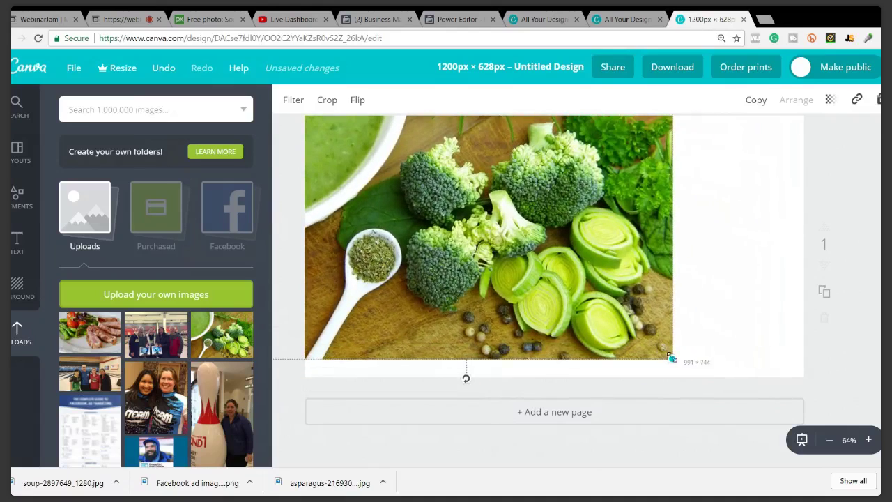
{"action": "left_click_drag", "start_coordinate": [497, 244], "coordinate": [543, 251]}
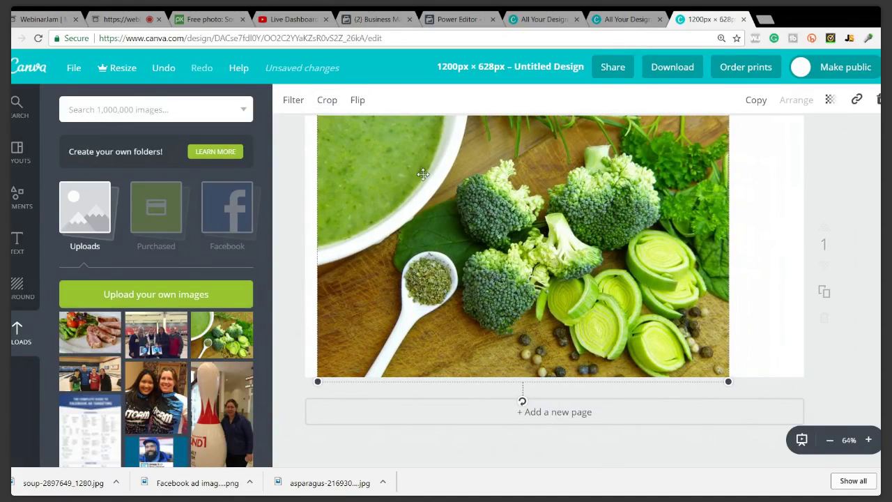
{"action": "left_click", "coordinate": [327, 100]}
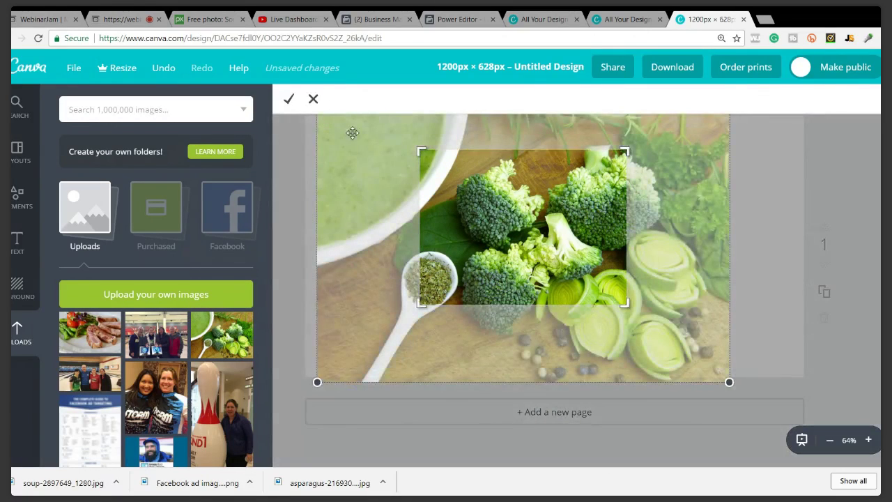
Crop the photo tightly around the broccoli and apply the crop
{"action": "left_click_drag", "start_coordinate": [419, 150], "coordinate": [457, 170]}
{"action": "left_click_drag", "start_coordinate": [624, 306], "coordinate": [694, 375]}
{"action": "left_click_drag", "start_coordinate": [712, 378], "coordinate": [717, 379]}
{"action": "left_click_drag", "start_coordinate": [722, 167], "coordinate": [731, 149]}
{"action": "left_click_drag", "start_coordinate": [456, 149], "coordinate": [460, 152]}
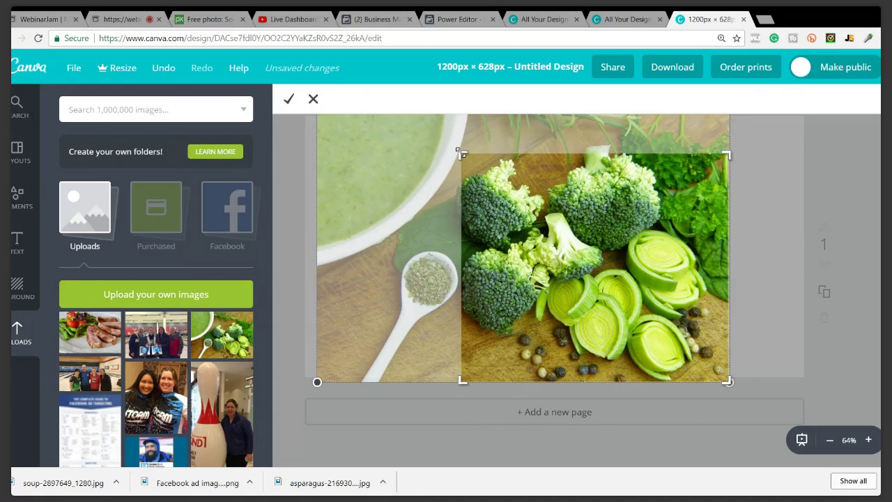
{"action": "left_click", "coordinate": [288, 100]}
Enlarge and reposition the cropped photo to fill the page, framing broccoli and leeks
{"action": "left_click_drag", "start_coordinate": [459, 380], "coordinate": [187, 376]}
{"action": "left_click_drag", "start_coordinate": [470, 272], "coordinate": [469, 194]}
{"action": "left_click_drag", "start_coordinate": [718, 408], "coordinate": [809, 426]}
{"action": "left_click_drag", "start_coordinate": [627, 334], "coordinate": [565, 230]}
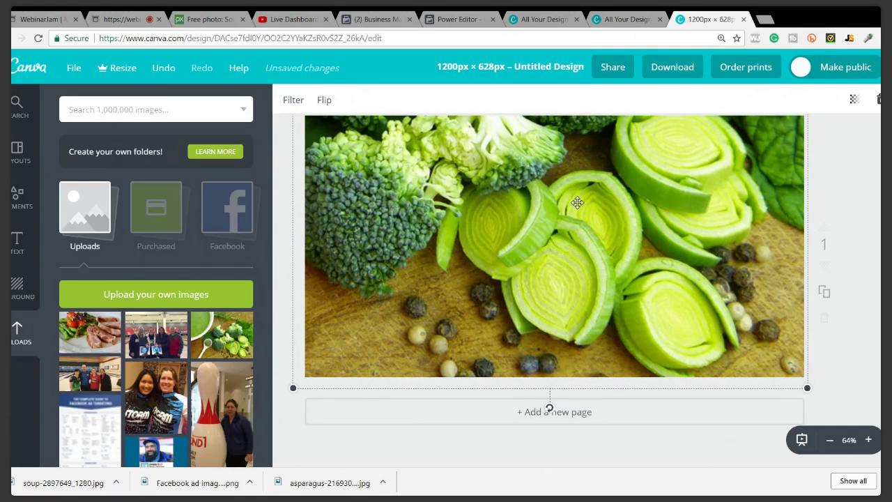
{"action": "left_click_drag", "start_coordinate": [544, 172], "coordinate": [551, 334]}
{"action": "left_click_drag", "start_coordinate": [495, 334], "coordinate": [502, 322]}
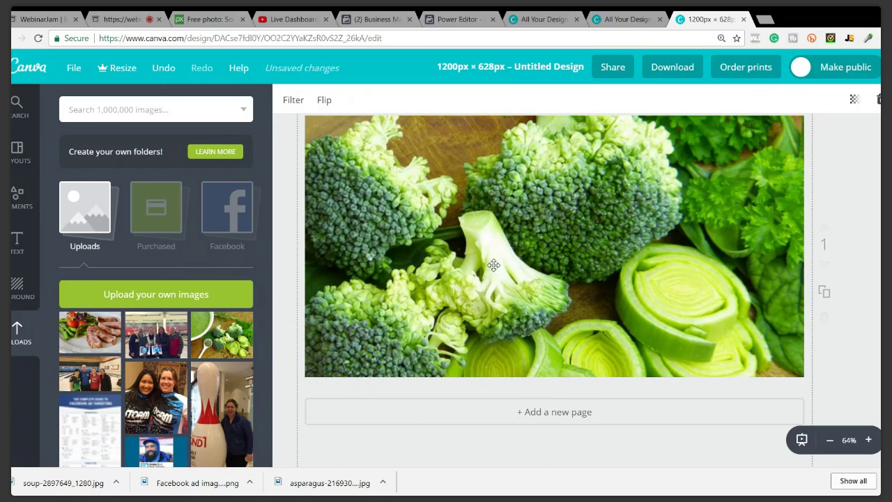
{"action": "left_click_drag", "start_coordinate": [497, 267], "coordinate": [490, 144]}
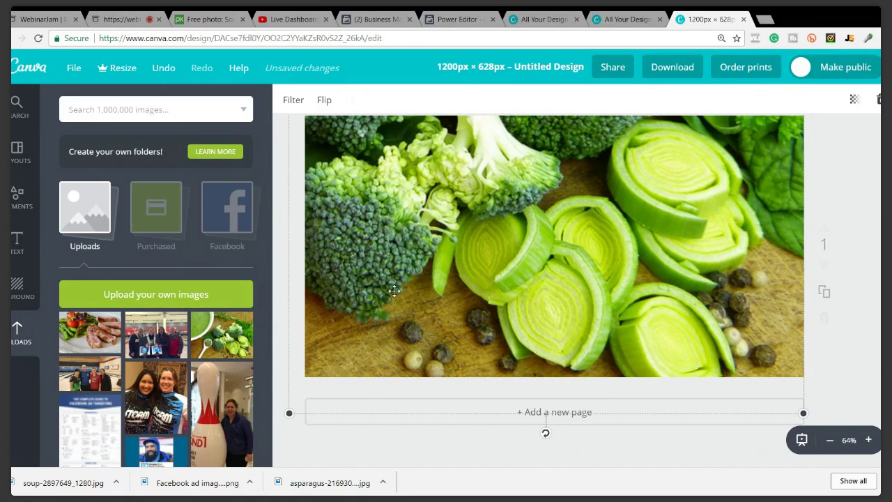
{"action": "mouse_move", "coordinate": [477, 212]}
{"action": "left_mouse_down"}
{"action": "mouse_move", "coordinate": [475, 193]}
{"action": "mouse_move", "coordinate": [480, 212]}
{"action": "left_mouse_up"}
Search 'square', add the red square, and stretch it into a thin full-width bar at the top
{"action": "left_click", "coordinate": [847, 169]}
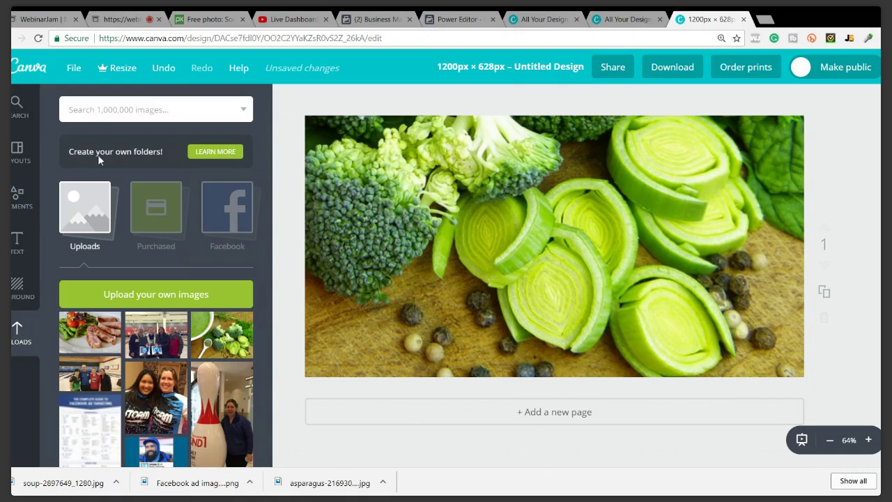
{"action": "left_click", "coordinate": [111, 109]}
{"action": "type", "text": "squa"}
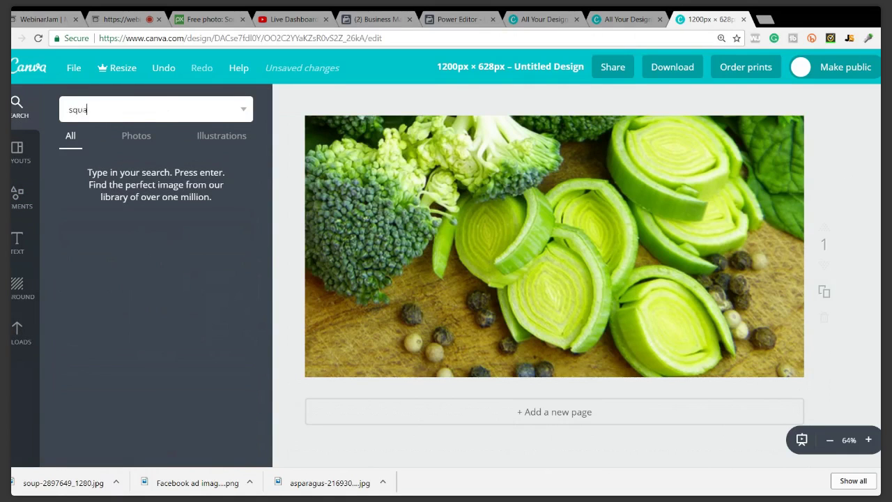
{"action": "type", "text": "re"}
{"action": "key", "text": "Return"}
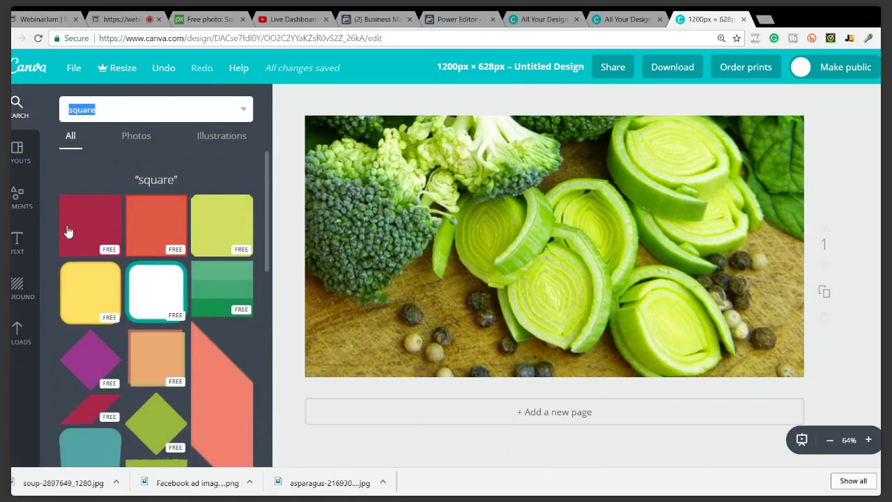
{"action": "left_click", "coordinate": [146, 226]}
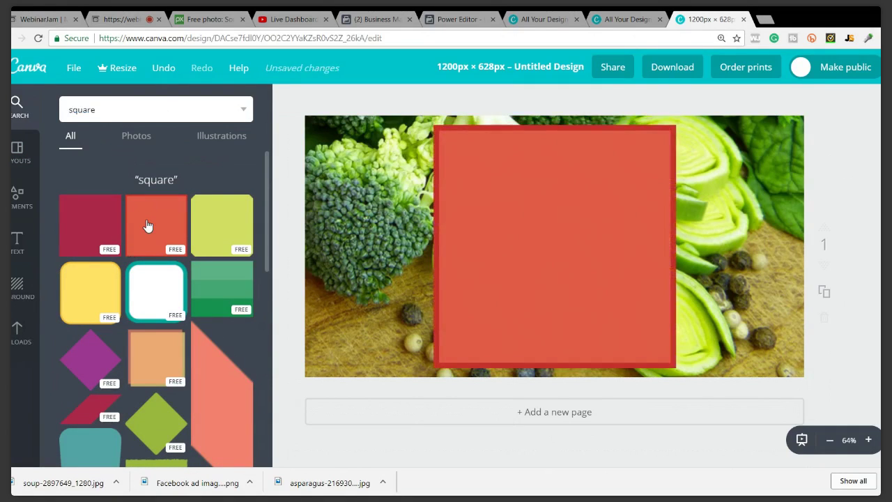
{"action": "left_click_drag", "start_coordinate": [434, 246], "coordinate": [294, 246]}
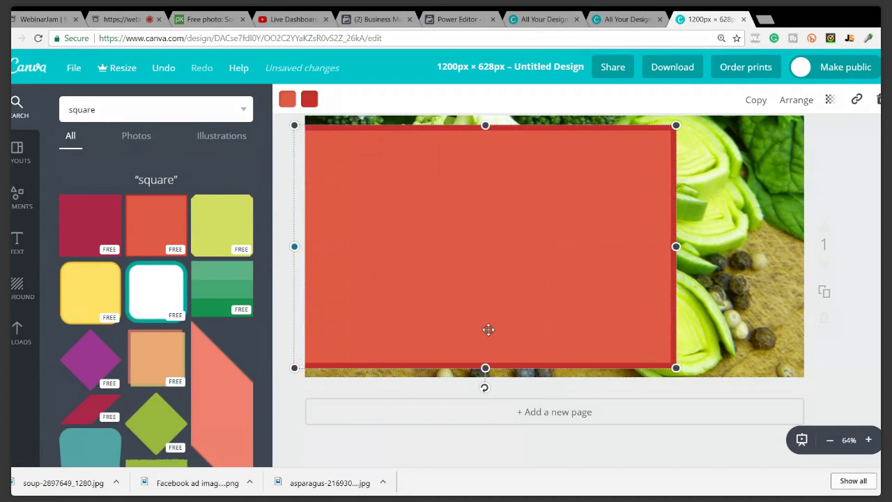
{"action": "left_click_drag", "start_coordinate": [478, 319], "coordinate": [469, 138]}
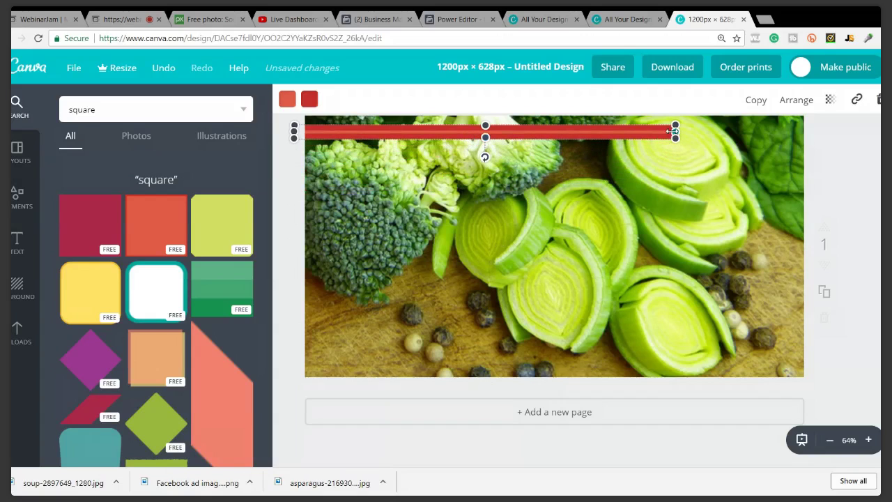
{"action": "left_click_drag", "start_coordinate": [677, 129], "coordinate": [820, 132]}
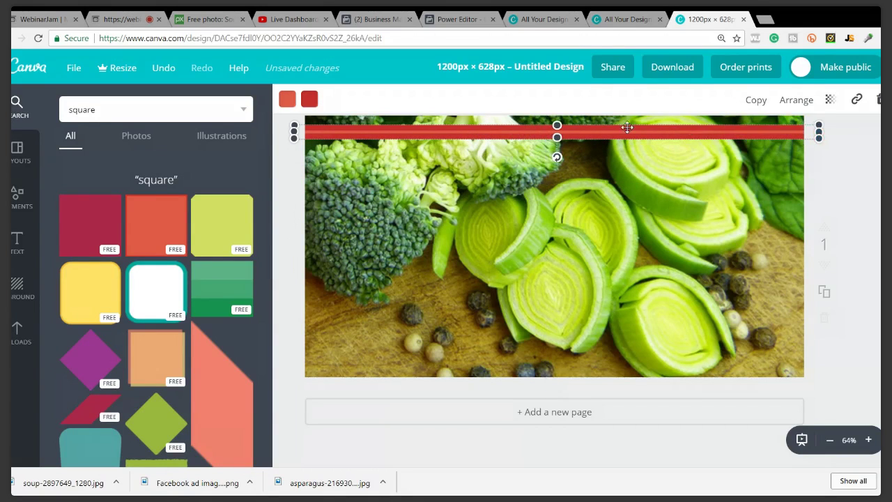
Give the bar a black edge colour and move it up to the design's top edge
{"action": "left_click", "coordinate": [311, 99]}
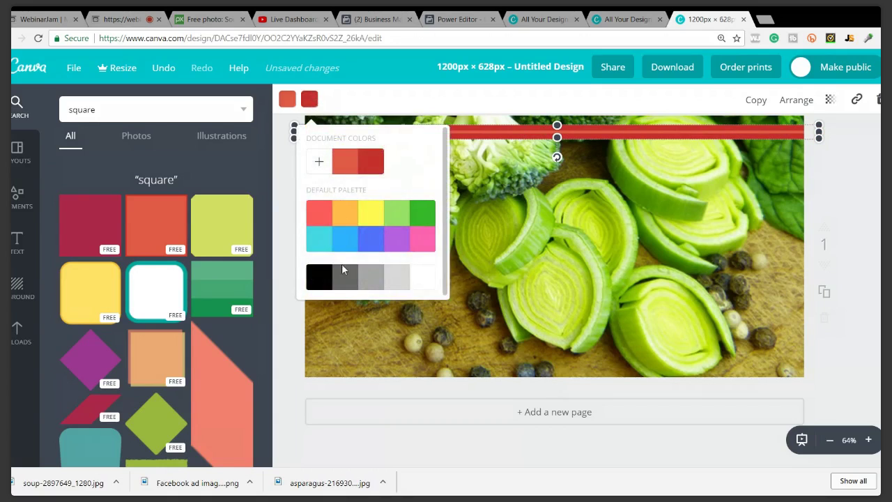
{"action": "left_click", "coordinate": [314, 281]}
{"action": "left_click", "coordinate": [287, 98]}
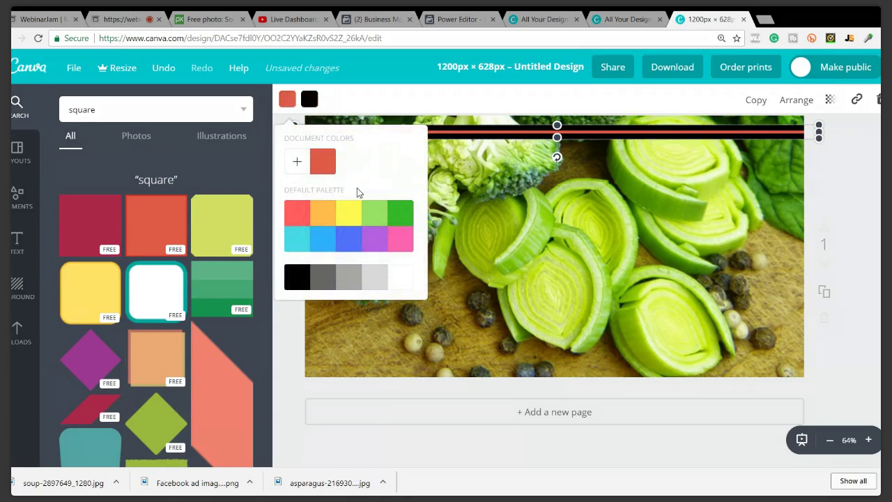
{"action": "left_click", "coordinate": [343, 217]}
{"action": "left_click_drag", "start_coordinate": [594, 127], "coordinate": [599, 118]}
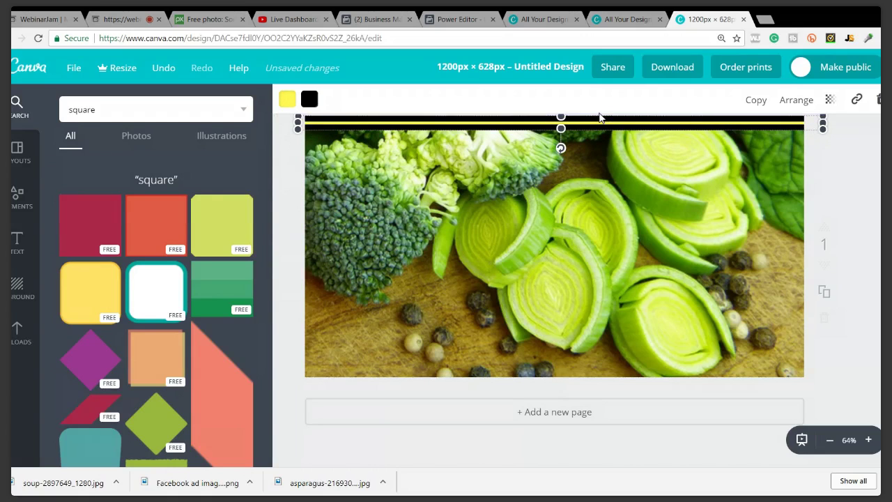
Recolour the bar purple, 5a00ff, using the custom colour wheel
{"action": "left_click", "coordinate": [287, 98]}
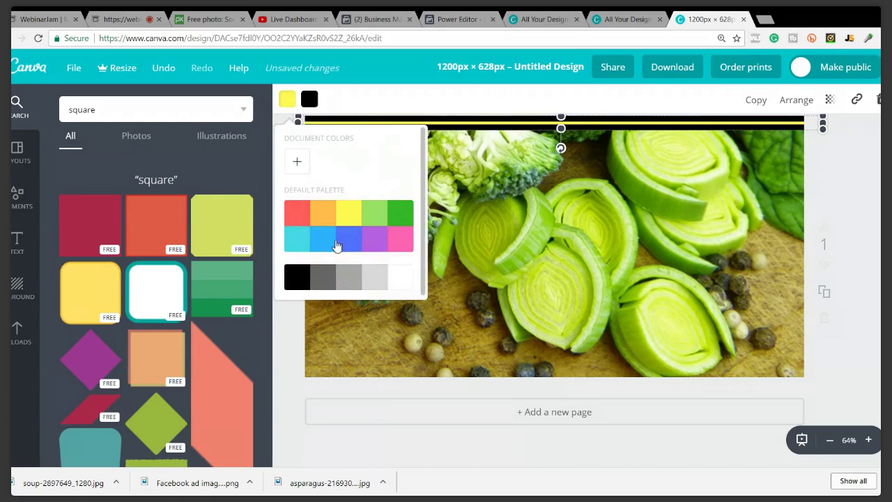
{"action": "left_click", "coordinate": [327, 241]}
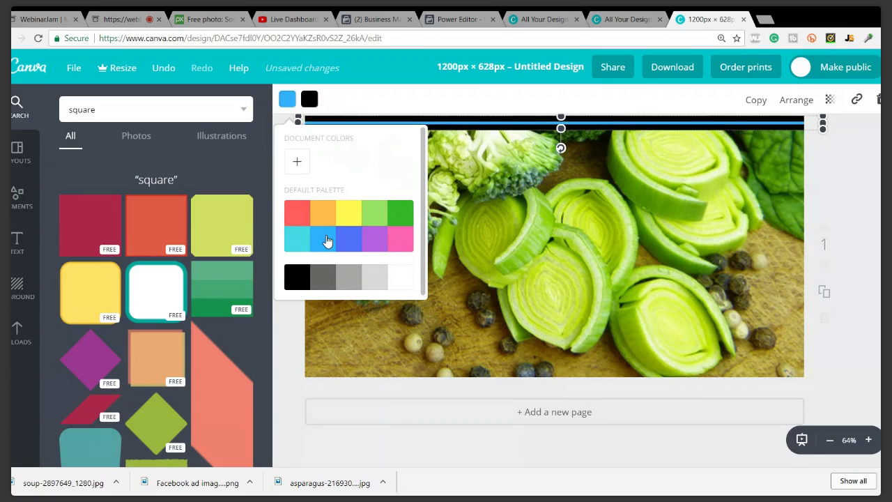
{"action": "left_click", "coordinate": [329, 281]}
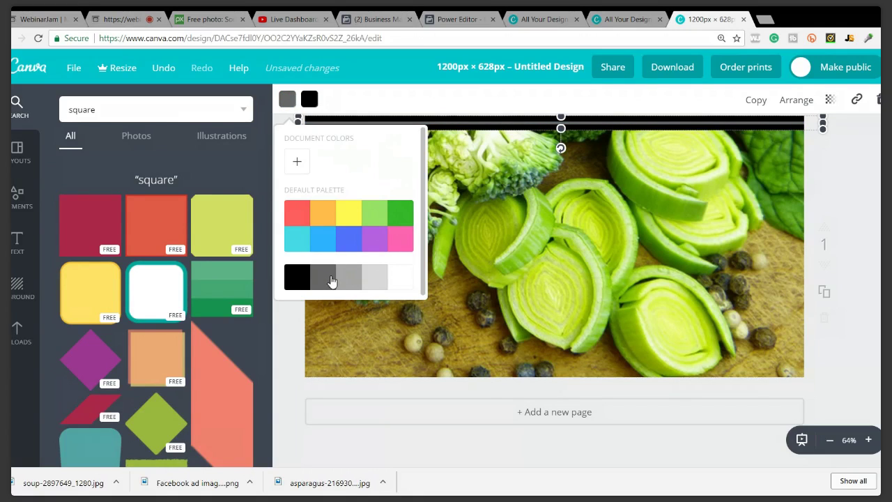
{"action": "left_click", "coordinate": [299, 282]}
{"action": "left_click", "coordinate": [298, 223]}
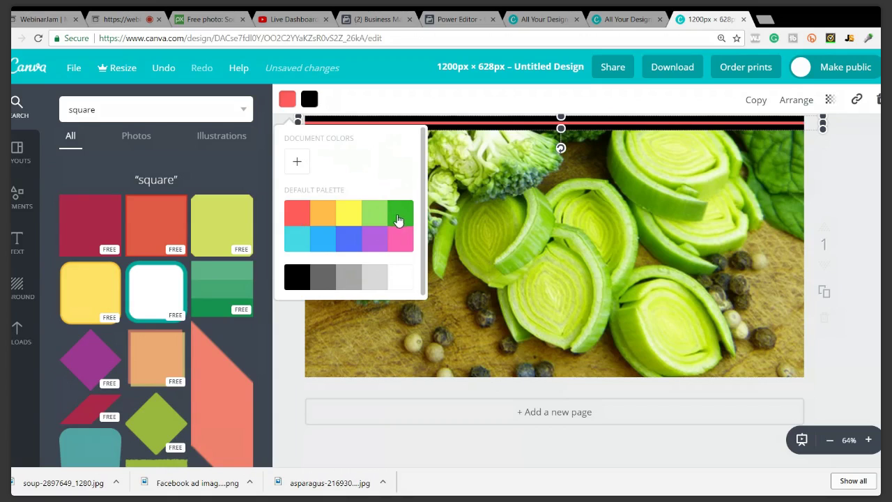
{"action": "left_click", "coordinate": [297, 164]}
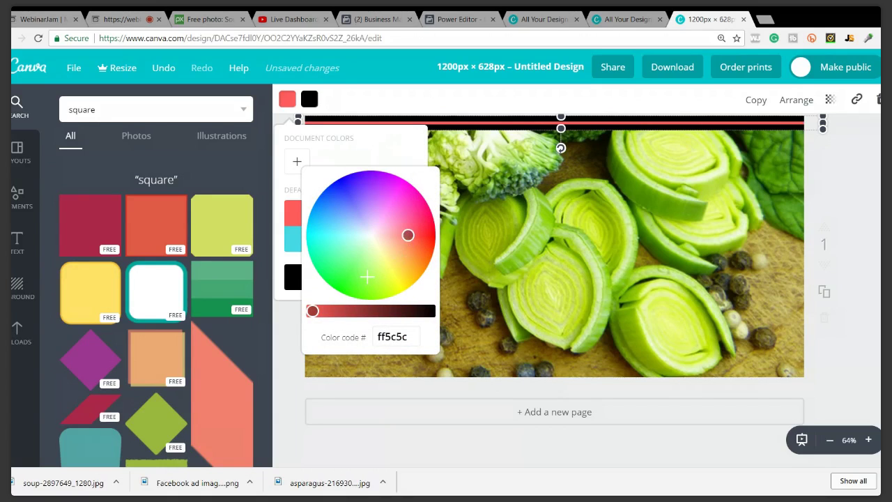
{"action": "left_click_drag", "start_coordinate": [367, 278], "coordinate": [392, 274]}
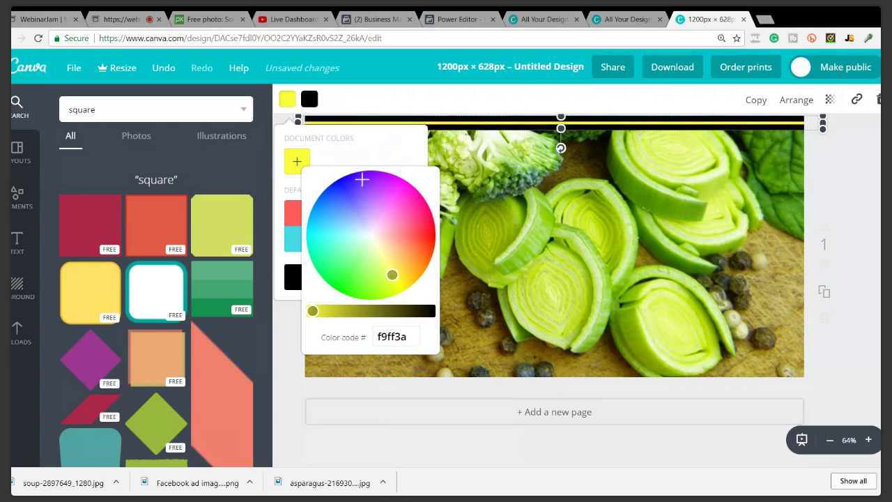
{"action": "left_click", "coordinate": [362, 178]}
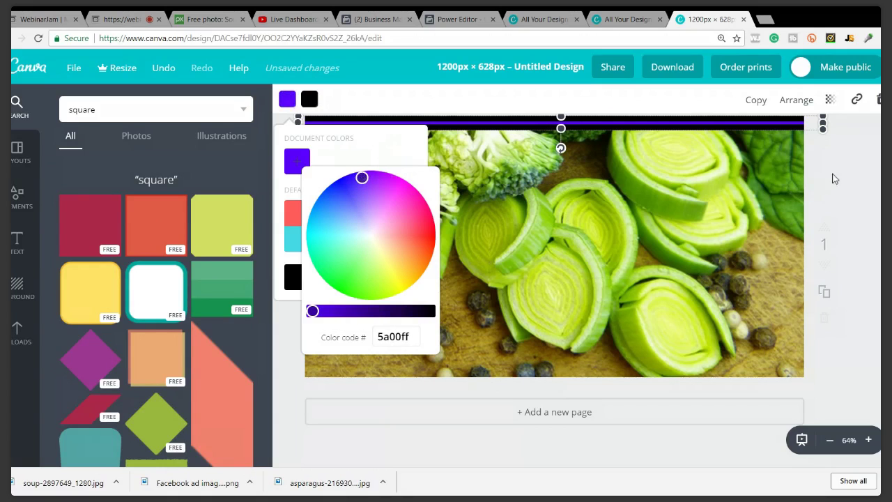
{"action": "left_click", "coordinate": [870, 166]}
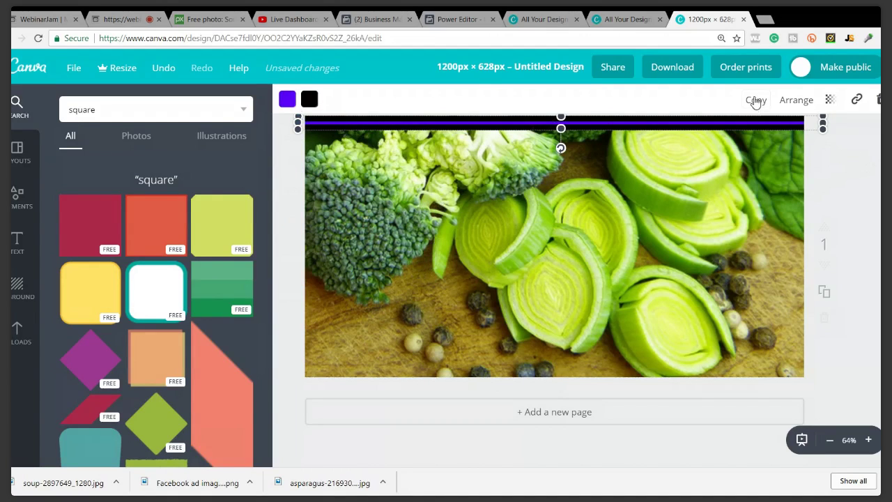
Duplicate the purple bar and move the copy to the photo's bottom edge
{"action": "left_click", "coordinate": [756, 101]}
{"action": "left_click_drag", "start_coordinate": [586, 133], "coordinate": [573, 364]}
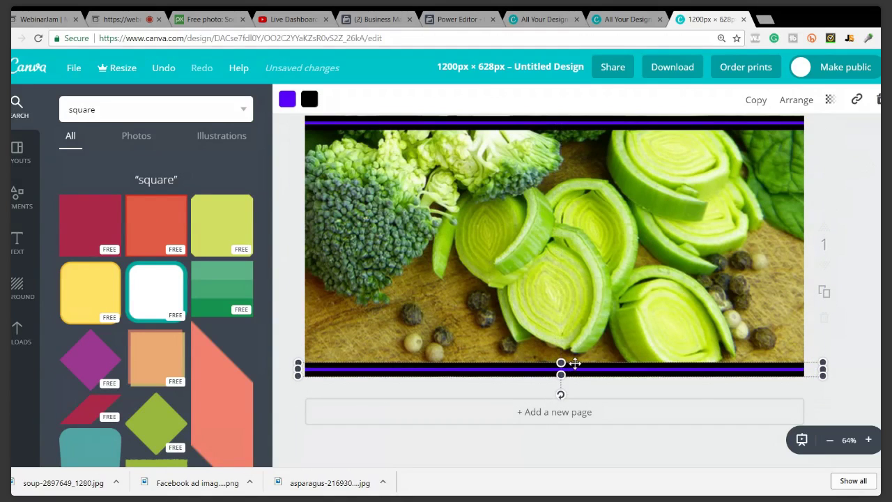
{"action": "left_click", "coordinate": [840, 159]}
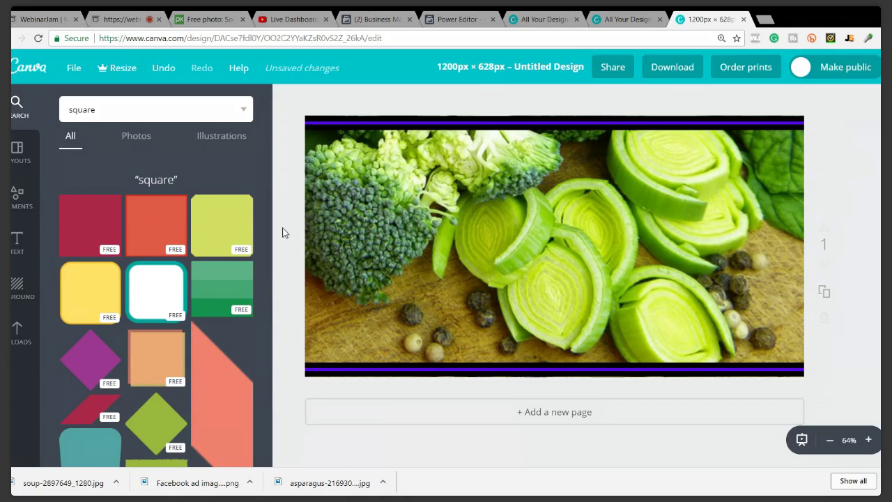
Add a crimson square and stretch it into a full-height block on the design's right side
{"action": "left_click", "coordinate": [98, 221]}
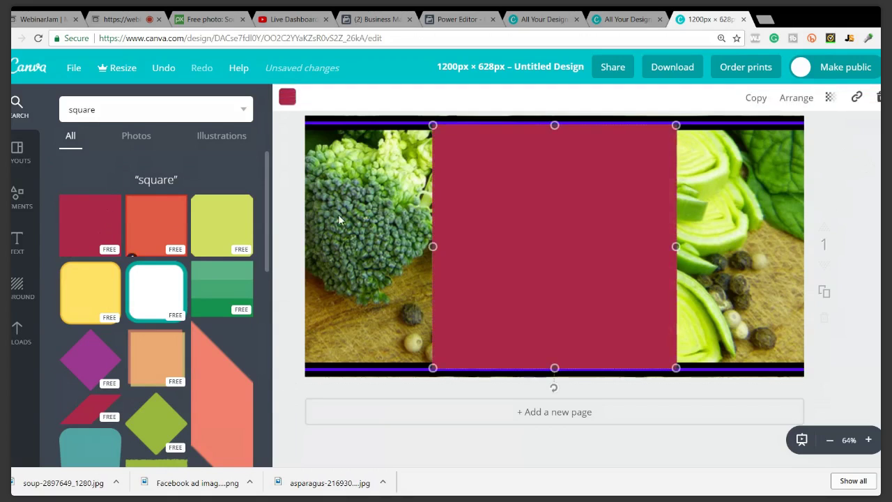
{"action": "left_click_drag", "start_coordinate": [488, 245], "coordinate": [643, 253]}
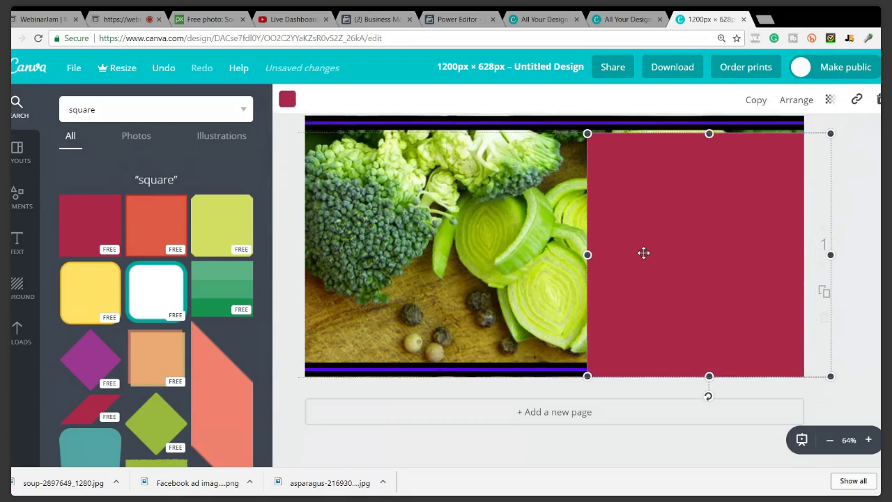
{"action": "left_click_drag", "start_coordinate": [718, 129], "coordinate": [718, 108]}
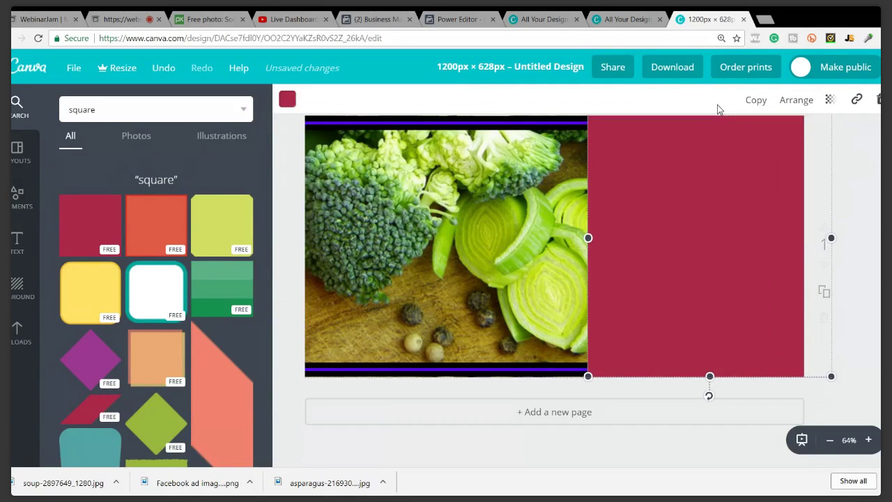
{"action": "left_click_drag", "start_coordinate": [710, 371], "coordinate": [719, 378]}
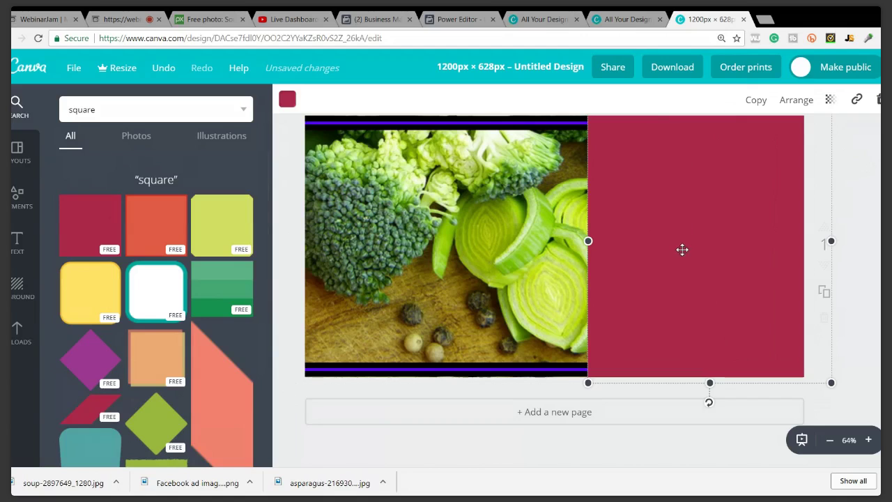
Send the block back two layers behind the border bars and shift the photo left
{"action": "left_click", "coordinate": [800, 103]}
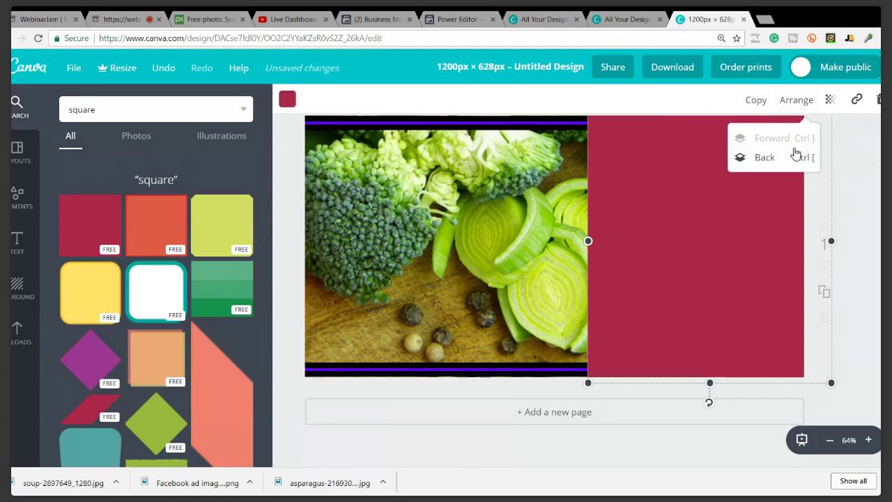
{"action": "left_click", "coordinate": [793, 163]}
{"action": "left_click", "coordinate": [793, 163]}
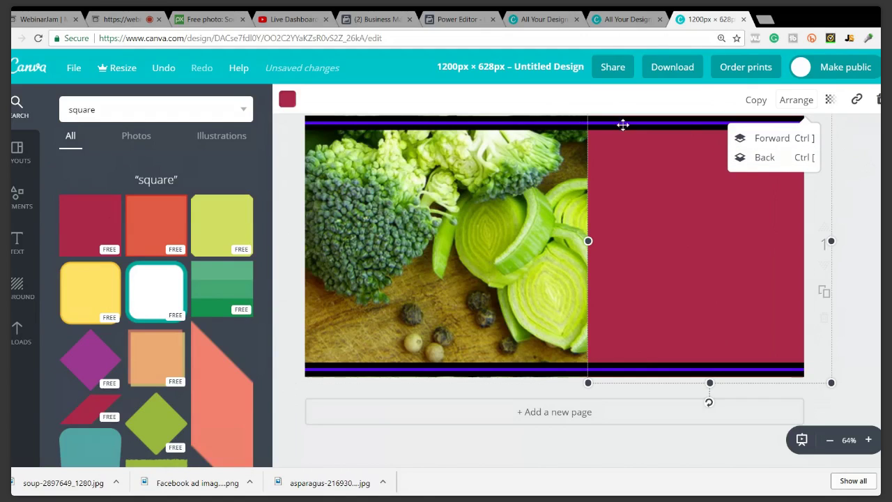
{"action": "left_click", "coordinate": [536, 174]}
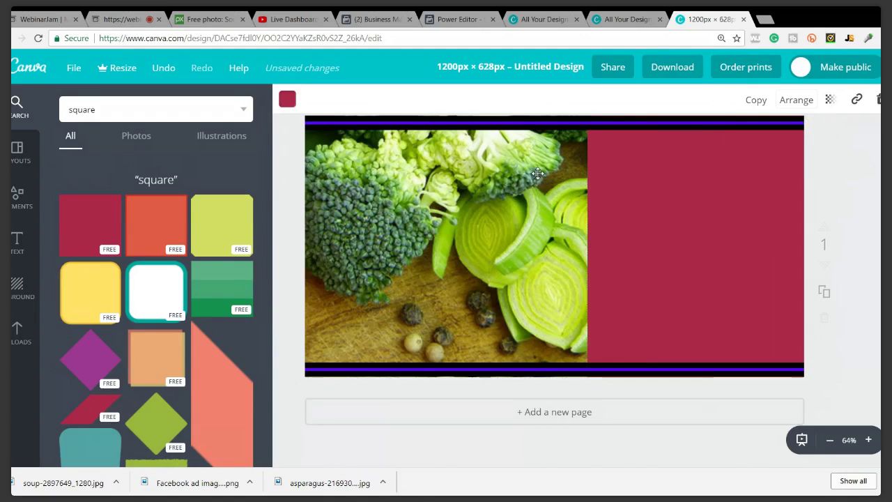
{"action": "left_click_drag", "start_coordinate": [504, 238], "coordinate": [343, 339]}
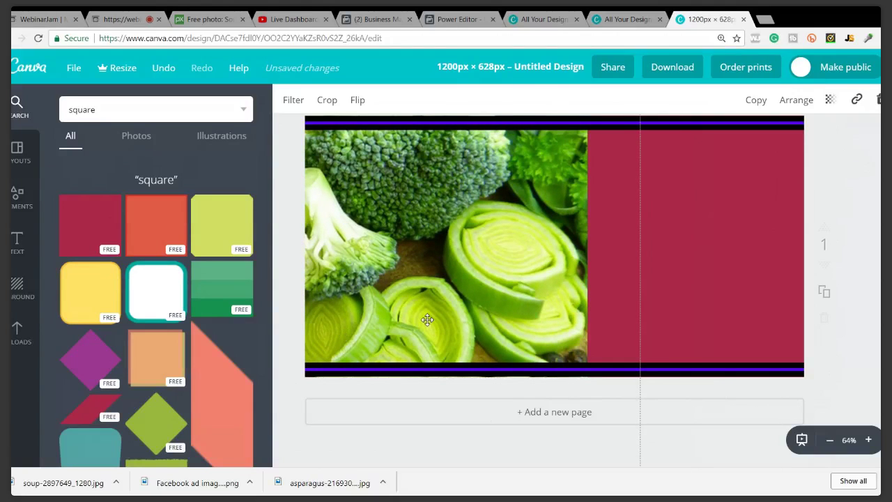
Recolour the block bright red, ff2439, with the custom colour wheel
{"action": "left_click", "coordinate": [711, 247]}
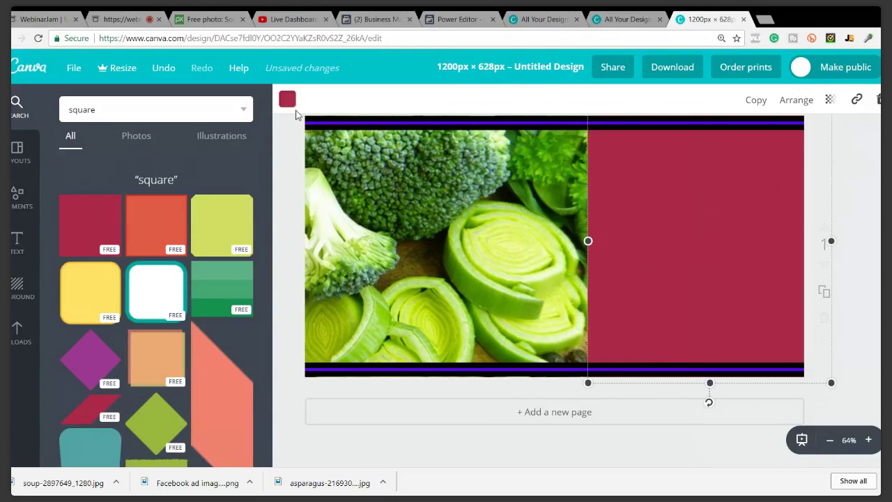
{"action": "left_click", "coordinate": [287, 99]}
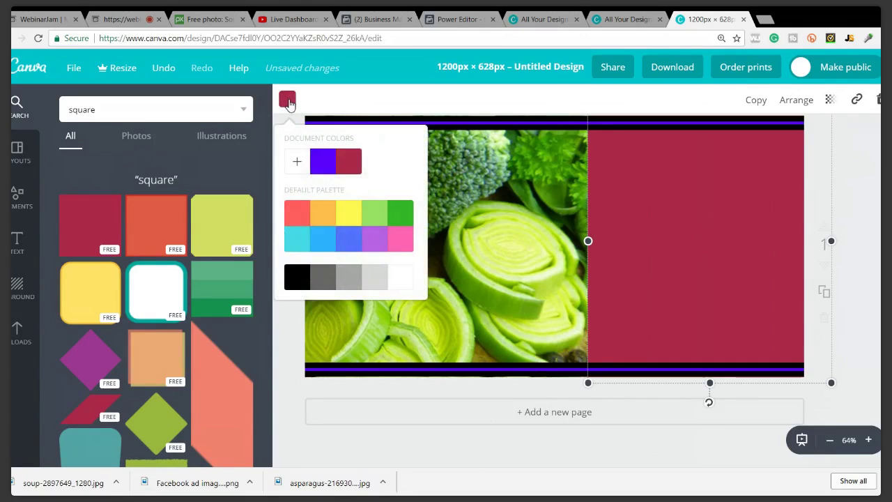
{"action": "left_click", "coordinate": [323, 162]}
{"action": "left_click", "coordinate": [297, 161]}
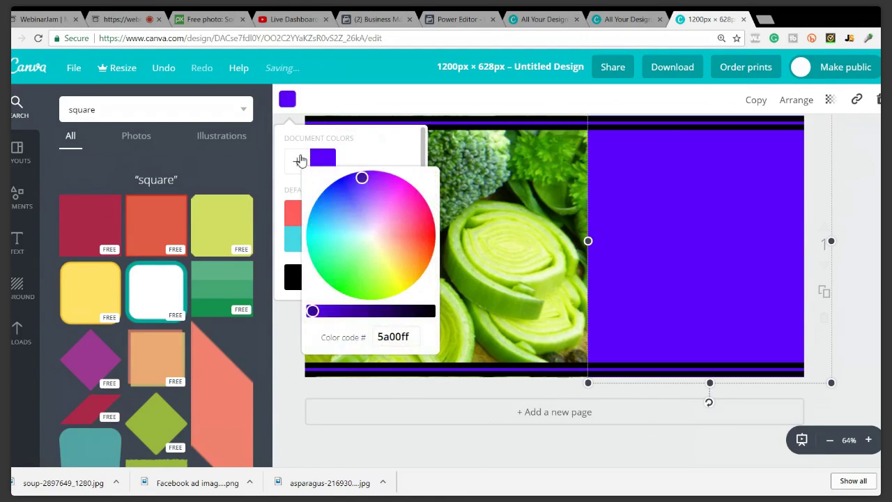
{"action": "mouse_move", "coordinate": [419, 225]}
{"action": "left_mouse_down"}
{"action": "mouse_move", "coordinate": [414, 209]}
{"action": "mouse_move", "coordinate": [420, 230]}
{"action": "left_mouse_up"}
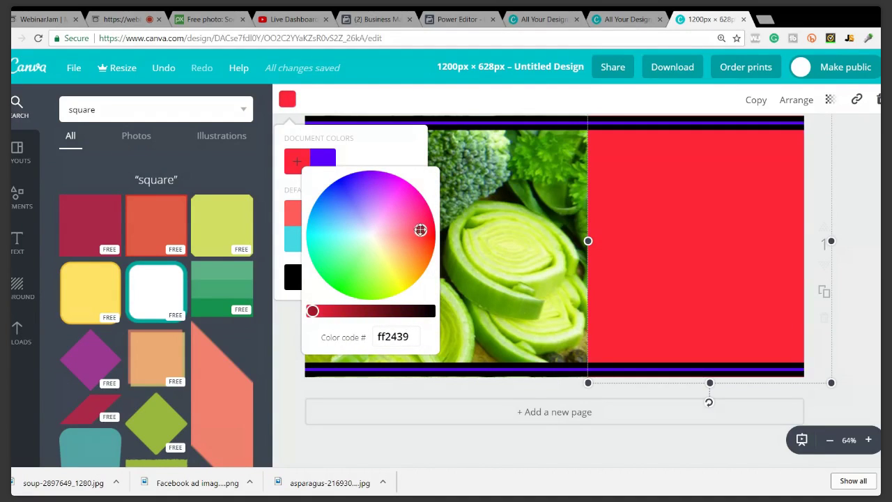
{"action": "left_click", "coordinate": [463, 104]}
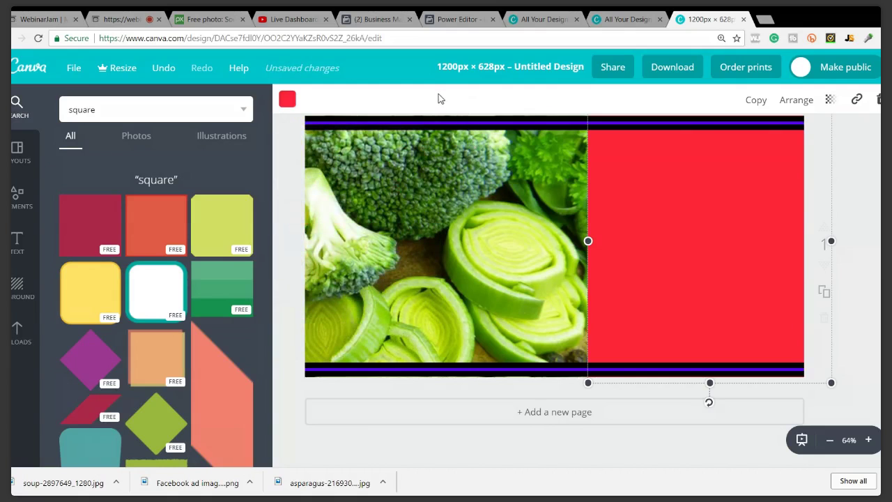
{"action": "left_click", "coordinate": [16, 241]}
Add a heading reading FREE on one line and E BOOK! on the next
{"action": "left_click", "coordinate": [109, 182]}
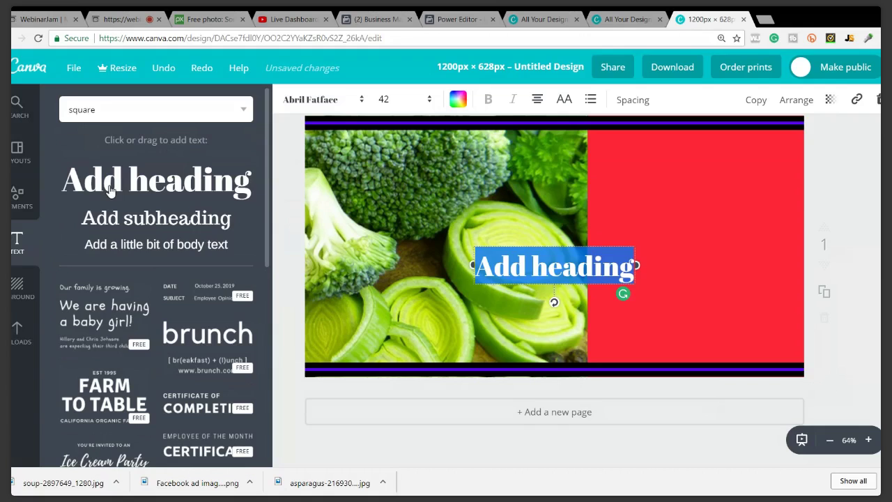
{"action": "type", "text": "FREE"}
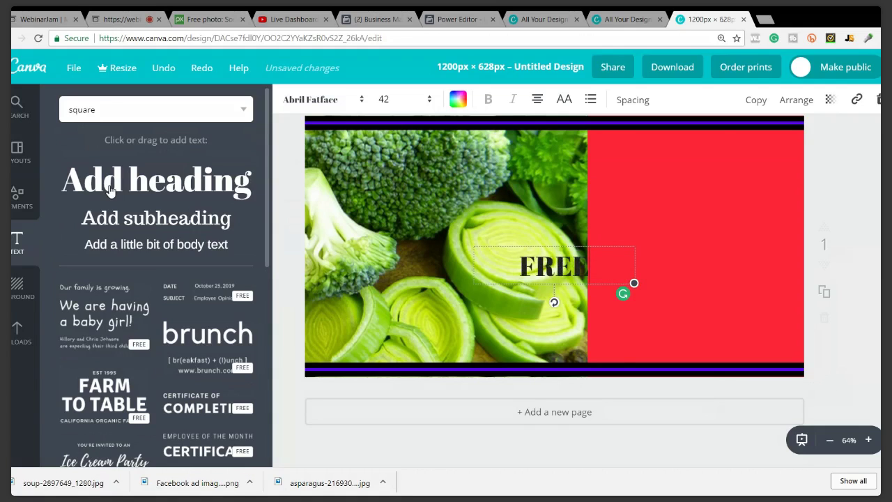
{"action": "key", "text": "Return"}
{"action": "type", "text": "E"}
{"action": "key", "text": "BackSpace"}
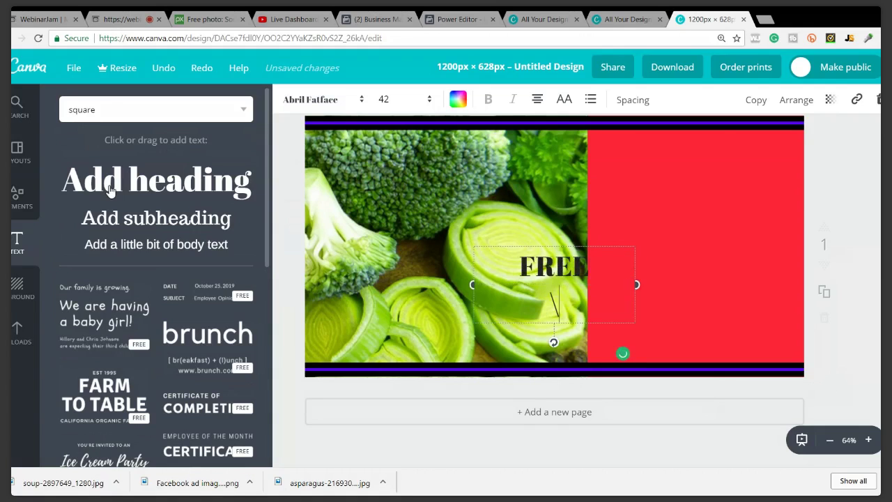
{"action": "type", "text": "E BOO"}
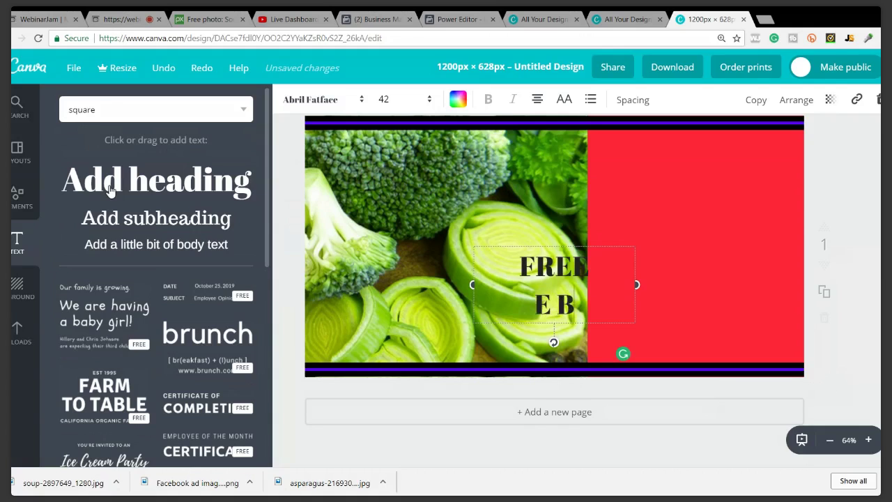
{"action": "type", "text": "!"}
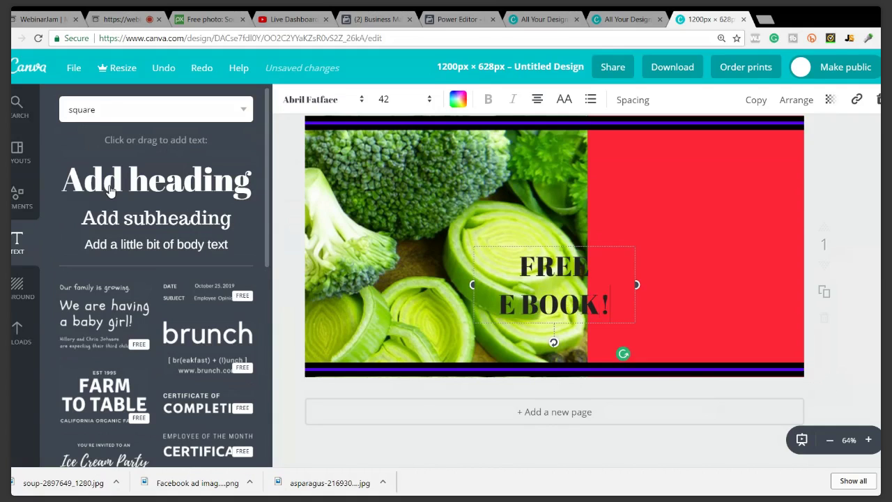
Set the heading to Aileron Heavy, size 56, and move it onto the red panel
{"action": "left_click", "coordinate": [317, 103]}
{"action": "left_click", "coordinate": [328, 231]}
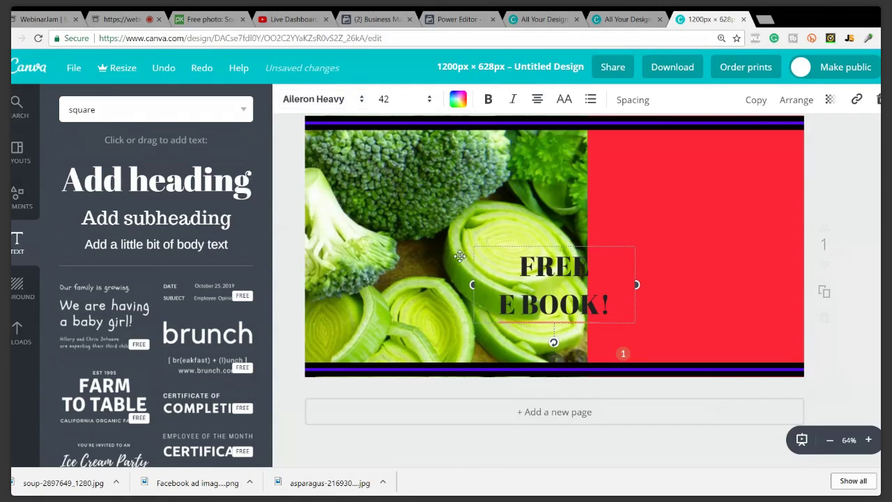
{"action": "left_click", "coordinate": [394, 104]}
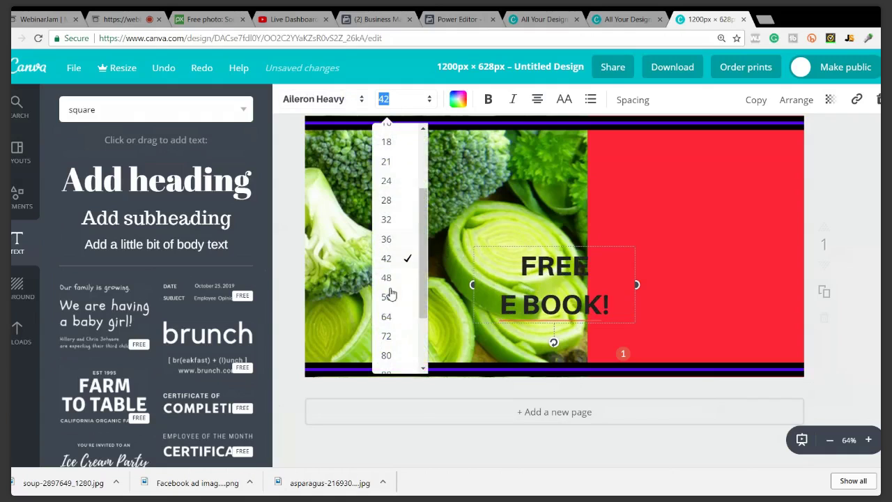
{"action": "left_click", "coordinate": [395, 301]}
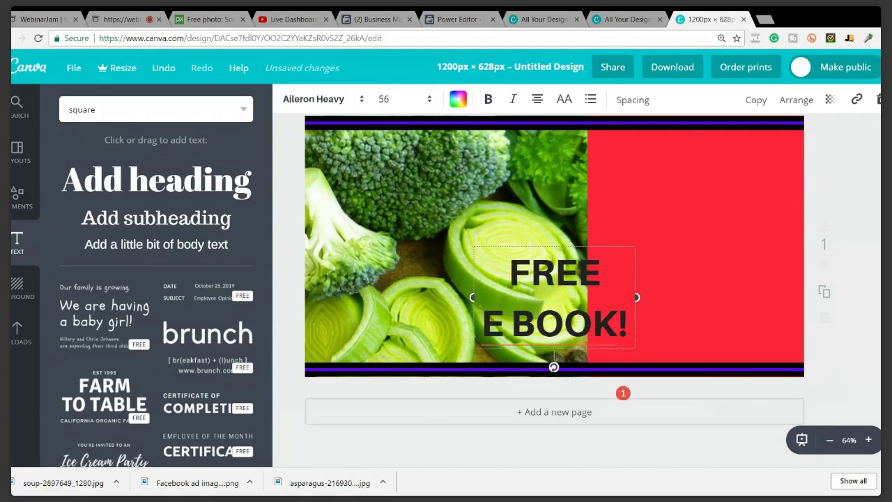
{"action": "left_click_drag", "start_coordinate": [530, 244], "coordinate": [667, 157]}
Change 'E BOOK' to 'E-BOOK' and make the whole heading bold
{"action": "left_click", "coordinate": [649, 234]}
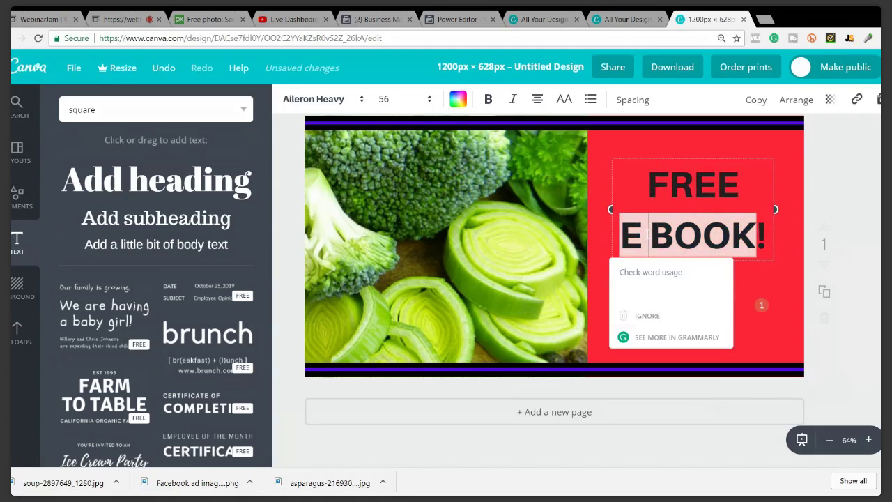
{"action": "key", "text": "BackSpace"}
{"action": "type", "text": "-"}
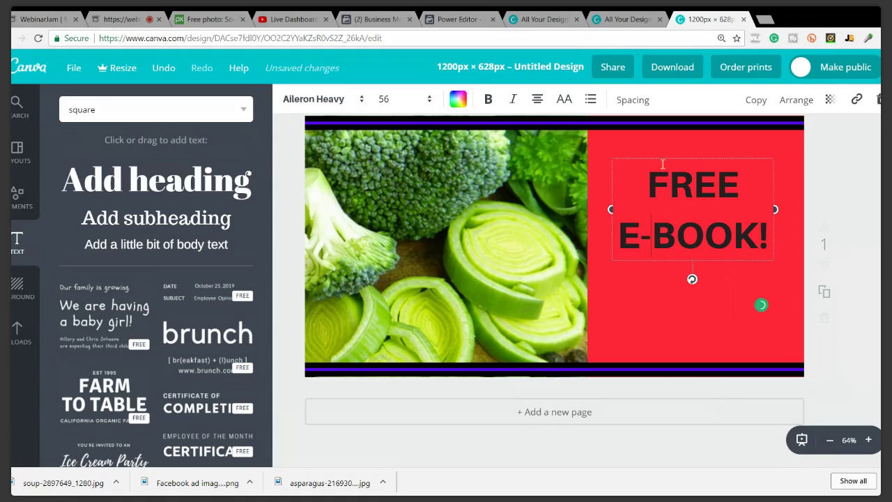
{"action": "left_click_drag", "start_coordinate": [647, 173], "coordinate": [775, 228]}
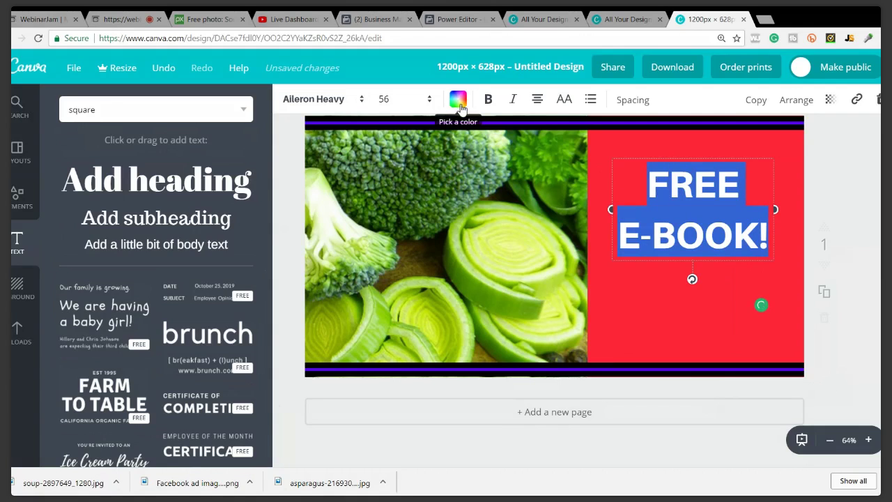
{"action": "left_click", "coordinate": [490, 103]}
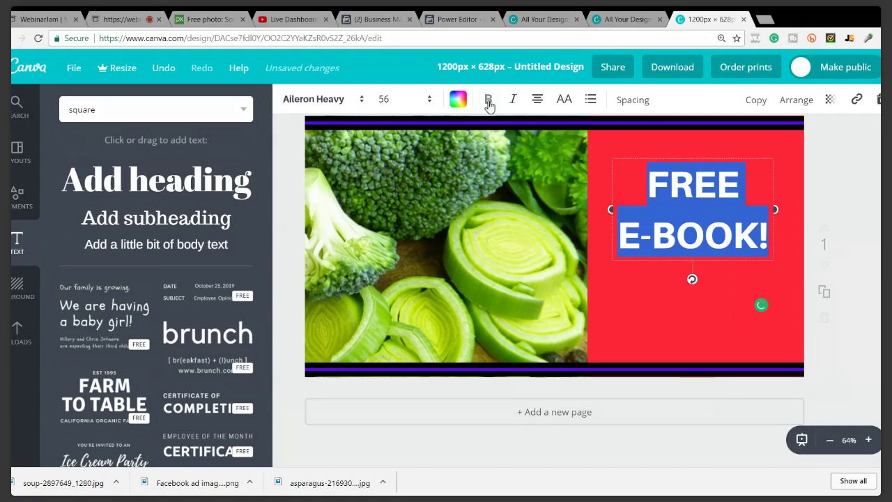
Narrow the red panel from its left side and centre the heading on it
{"action": "left_click", "coordinate": [692, 311]}
{"action": "left_click_drag", "start_coordinate": [589, 240], "coordinate": [614, 240]}
{"action": "mouse_move", "coordinate": [689, 222]}
{"action": "left_mouse_down"}
{"action": "mouse_move", "coordinate": [701, 201]}
{"action": "mouse_move", "coordinate": [694, 228]}
{"action": "left_mouse_up"}
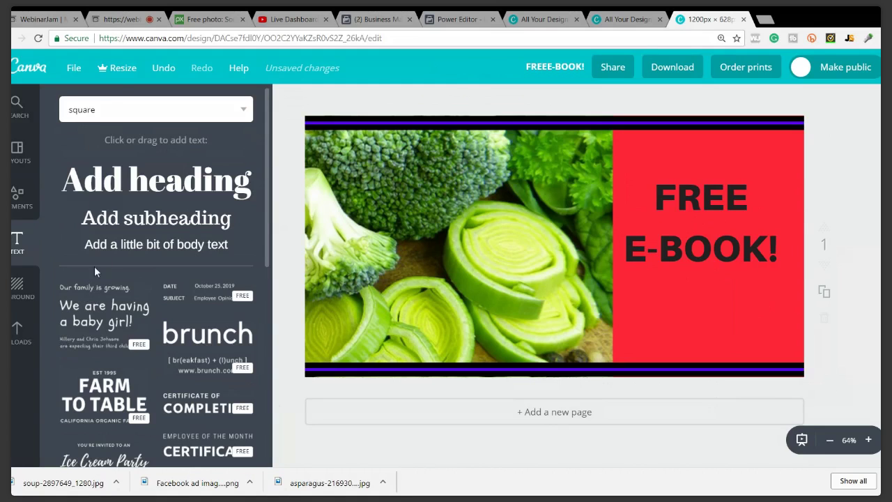
Search 'line' and place a shortened thin line under E-BOOK! on the red panel
{"action": "left_click", "coordinate": [156, 110]}
{"action": "type", "text": "lin"}
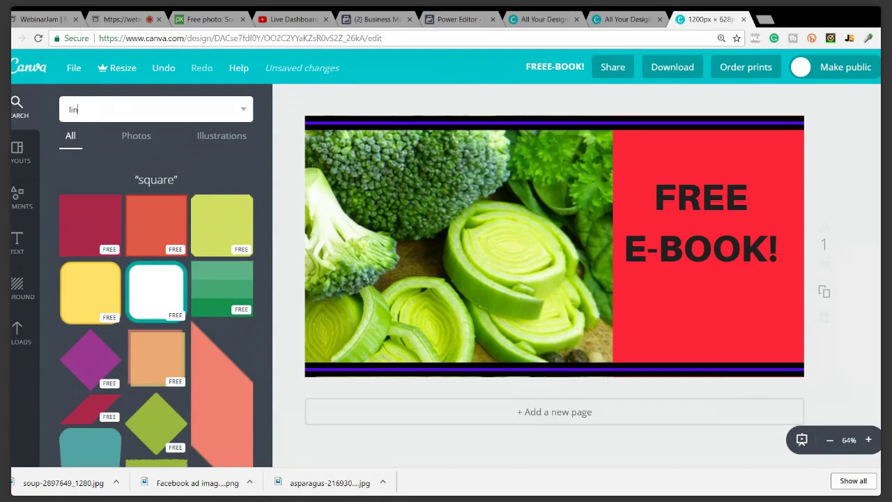
{"action": "type", "text": "e"}
{"action": "key", "text": "Return"}
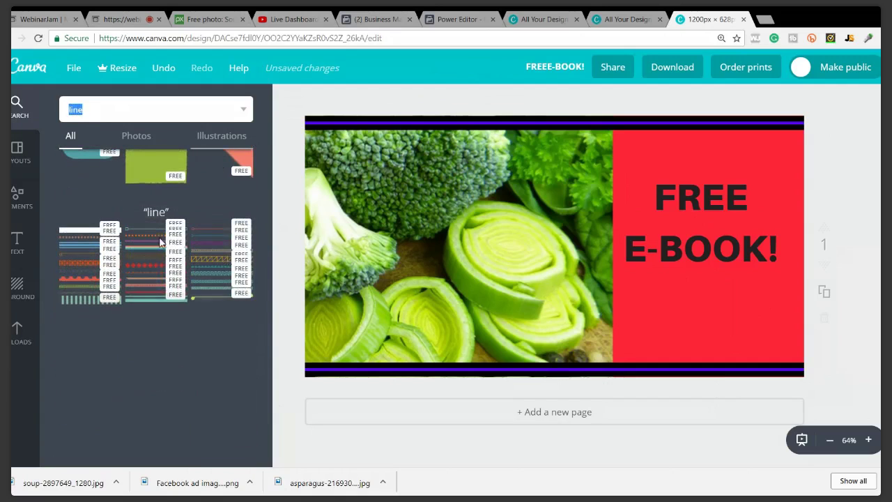
{"action": "left_click", "coordinate": [152, 234]}
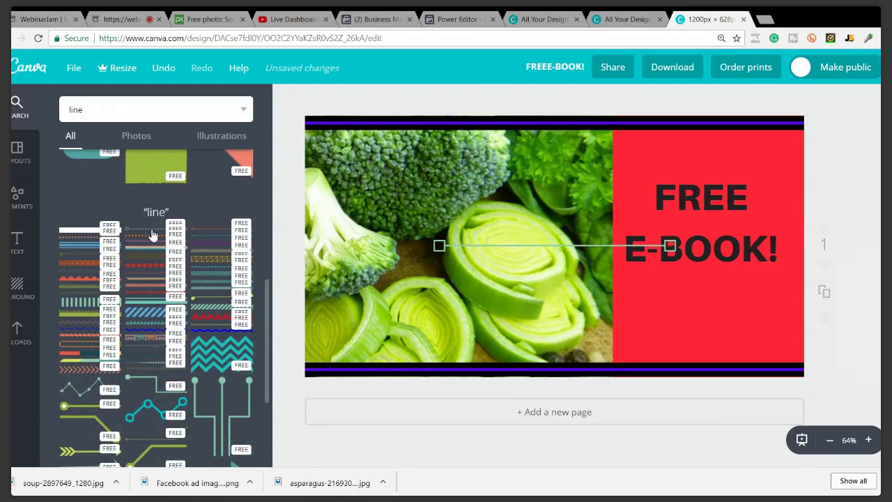
{"action": "left_click_drag", "start_coordinate": [593, 243], "coordinate": [728, 269]}
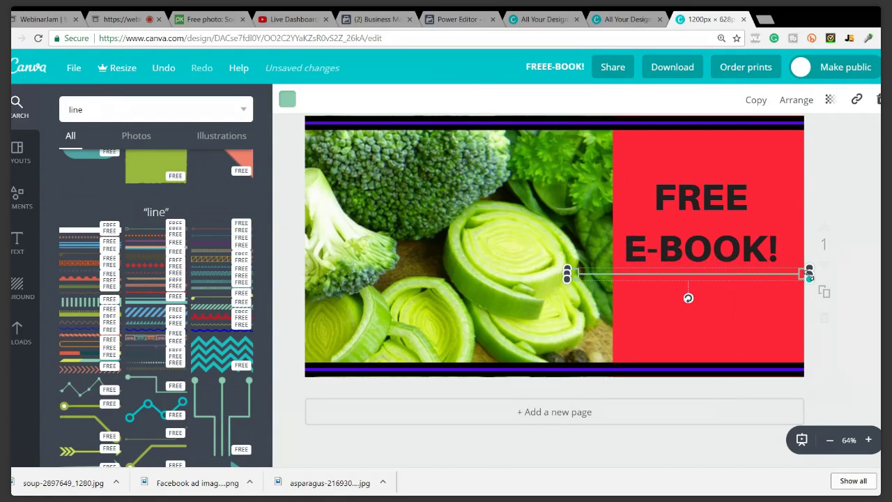
{"action": "left_click_drag", "start_coordinate": [808, 274], "coordinate": [711, 274]}
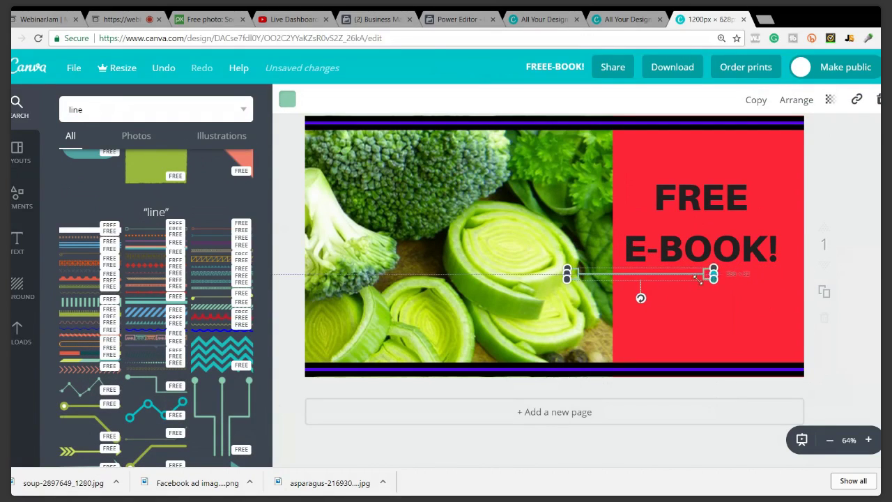
{"action": "left_click_drag", "start_coordinate": [623, 275], "coordinate": [692, 271]}
{"action": "left_click", "coordinate": [845, 172]}
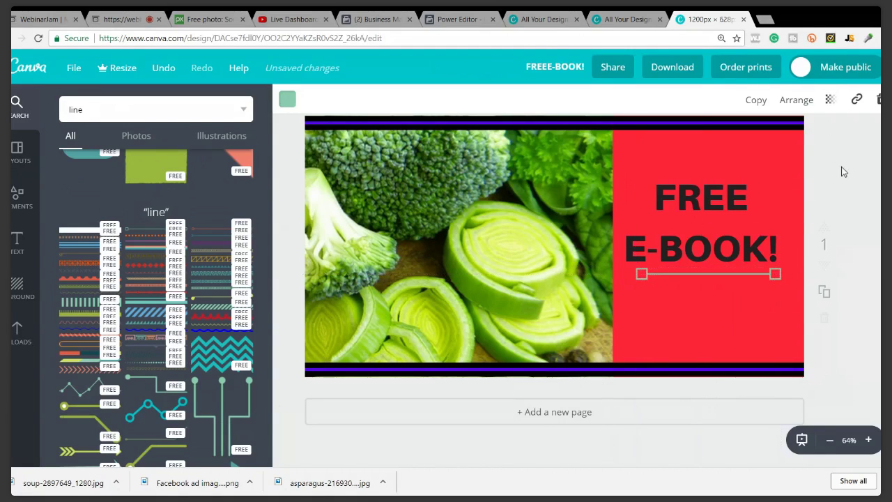
{"action": "left_click_drag", "start_coordinate": [757, 273], "coordinate": [706, 273]}
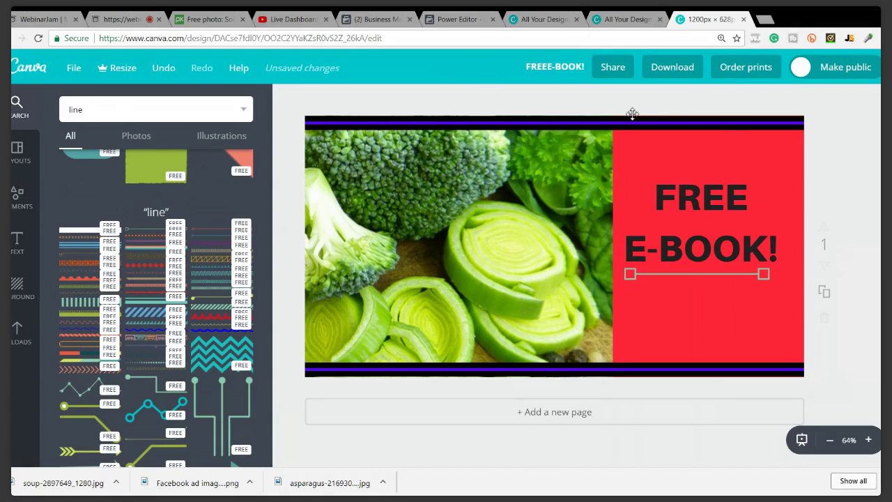
Download the design as FREEE-BOOK!.png and dismiss the download-ready message
{"action": "left_click", "coordinate": [686, 74]}
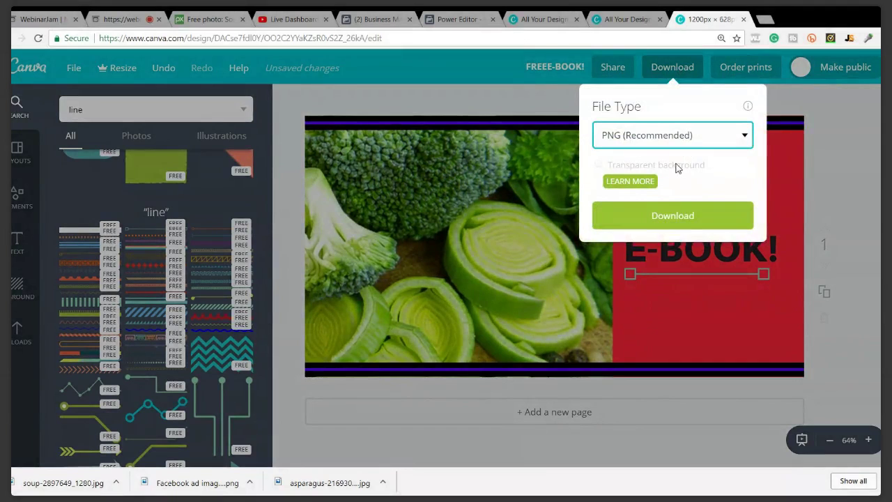
{"action": "left_click", "coordinate": [680, 222]}
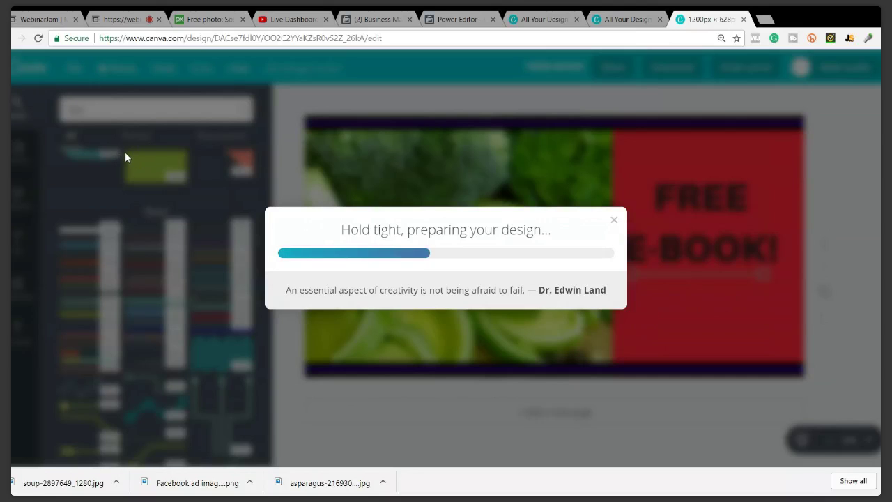
{"action": "left_click", "coordinate": [124, 20]}
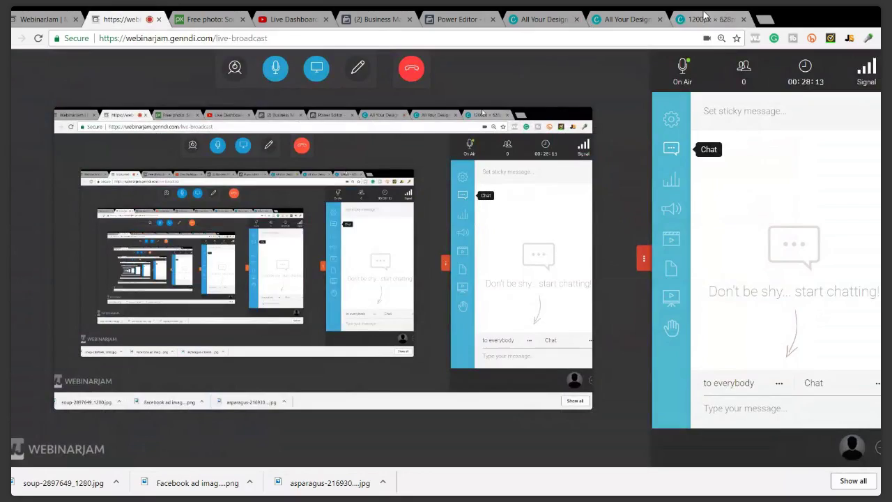
{"action": "left_click", "coordinate": [704, 20]}
{"action": "left_click", "coordinate": [614, 202]}
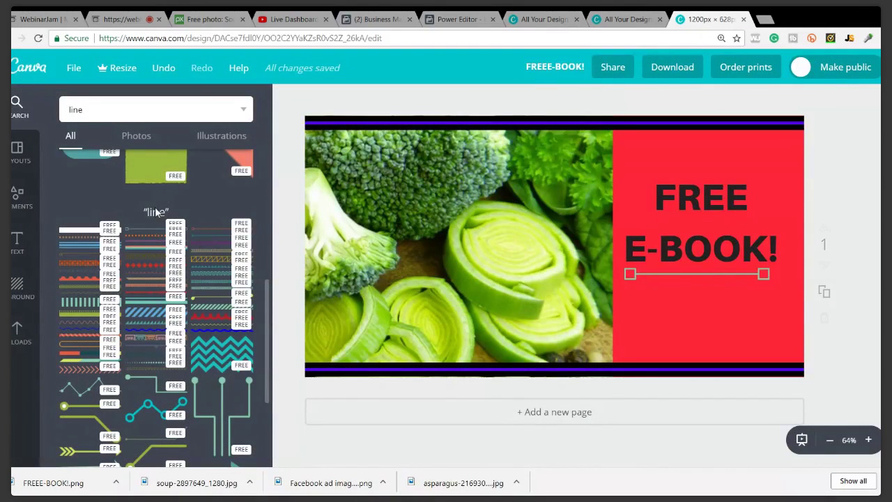
Replace the ad's old food photo with the FREEE-BOOK! PNG in Power Editor's Images section
{"action": "left_click", "coordinate": [369, 19]}
{"action": "left_click", "coordinate": [453, 19]}
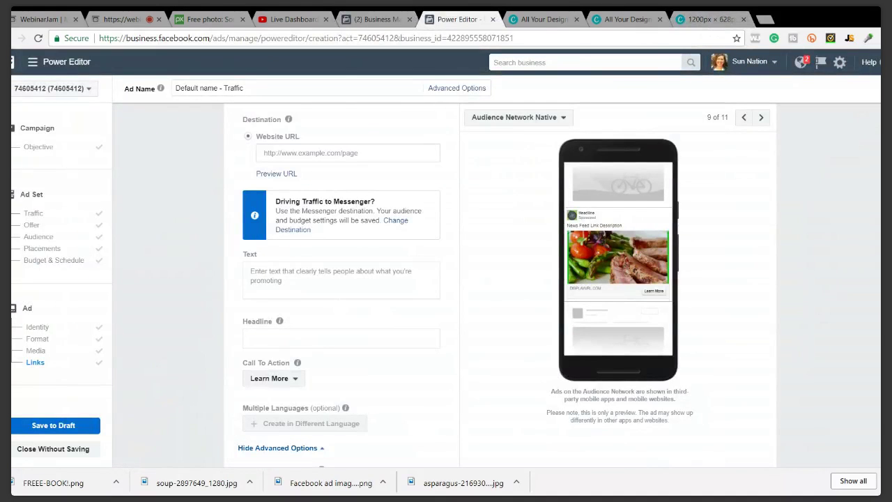
{"action": "scroll", "coordinate": [333, 355], "scroll_direction": "up", "scroll_amount": 5}
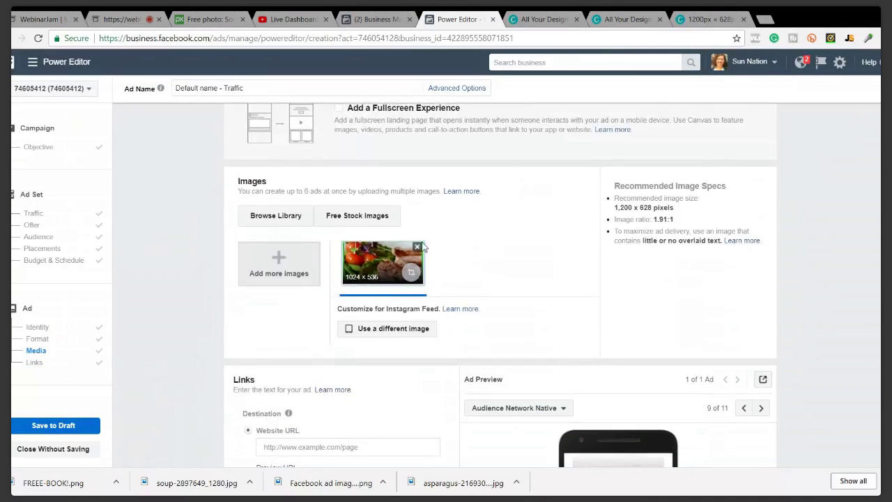
{"action": "left_click", "coordinate": [418, 247]}
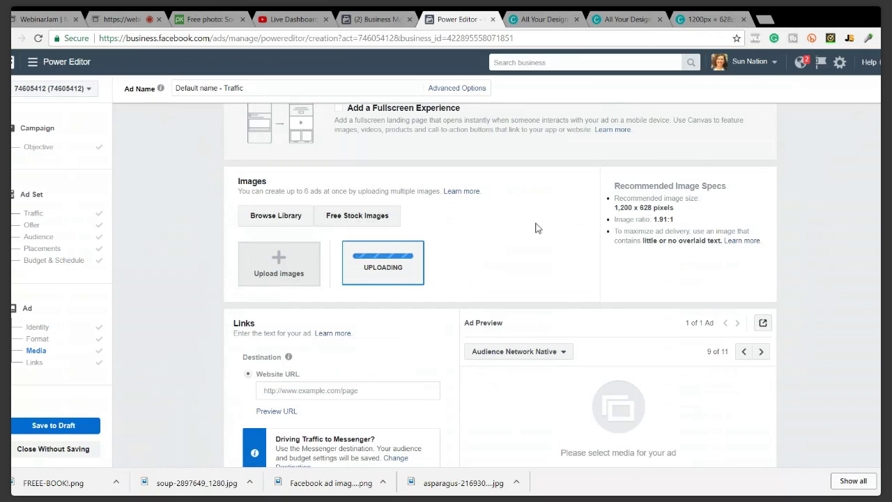
{"action": "left_click_drag", "start_coordinate": [618, 208], "coordinate": [656, 208]}
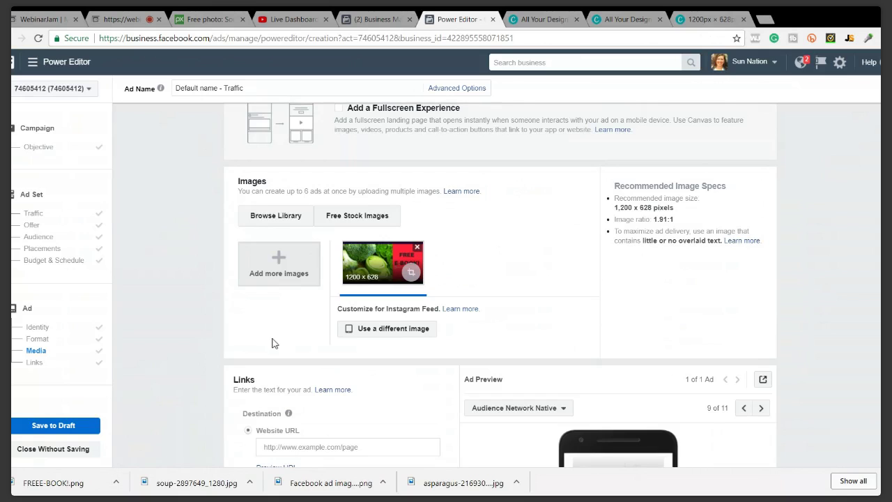
{"action": "scroll", "coordinate": [274, 343], "scroll_direction": "down", "scroll_amount": 4}
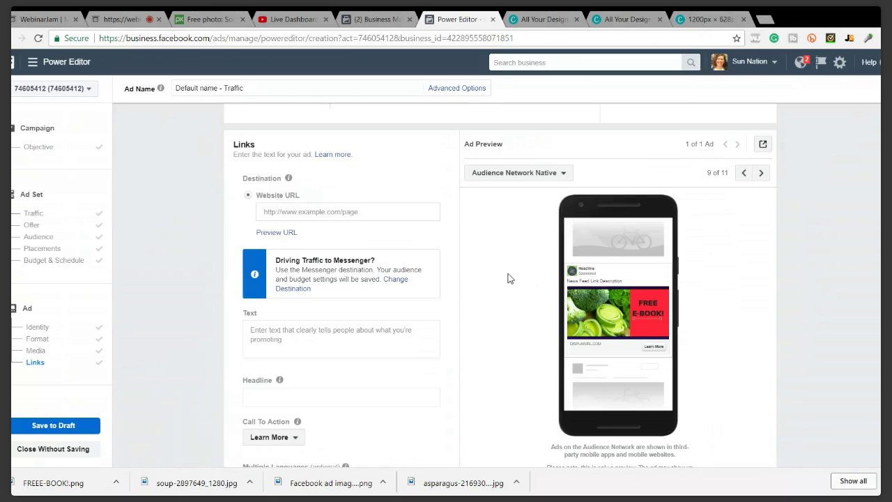
Preview the ad in Mobile News Feed, then in Desktop News Feed
{"action": "left_click", "coordinate": [543, 177]}
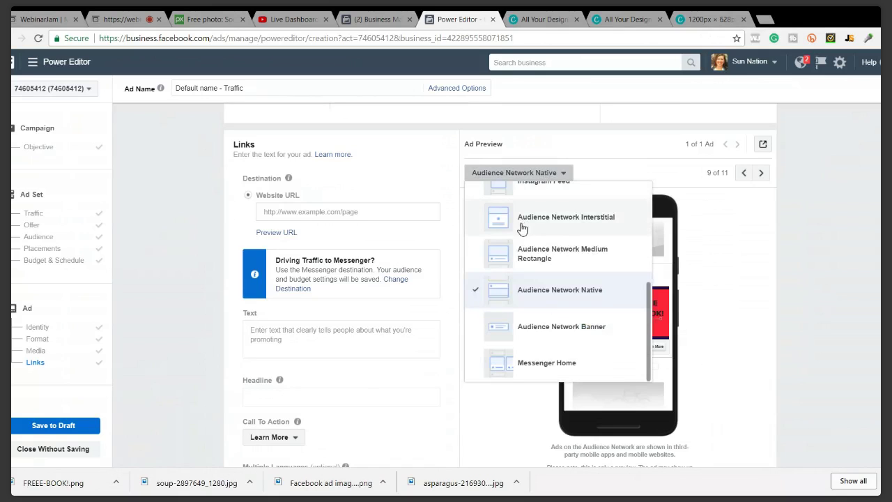
{"action": "scroll", "coordinate": [522, 235], "scroll_direction": "up", "scroll_amount": 5}
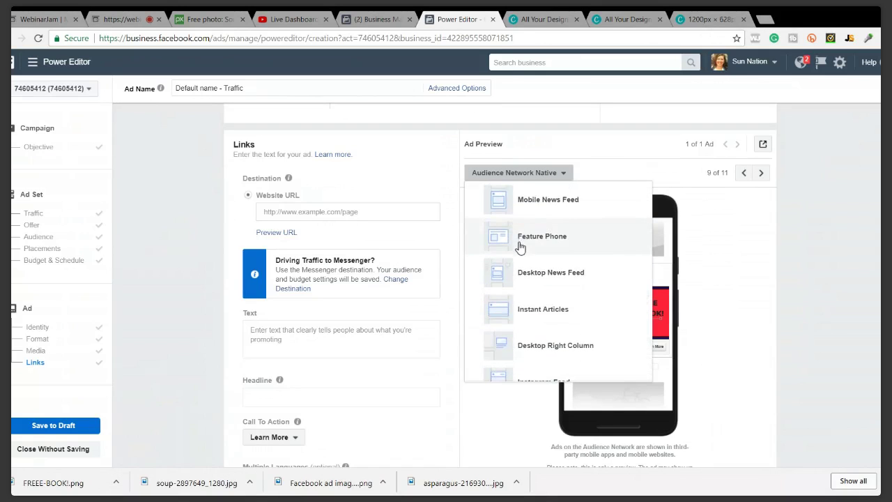
{"action": "left_click", "coordinate": [507, 203]}
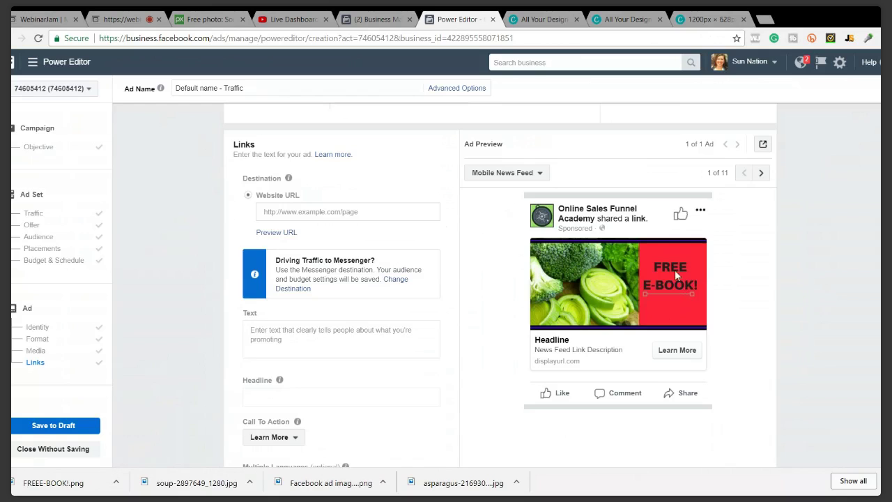
{"action": "left_click", "coordinate": [498, 177]}
{"action": "left_click", "coordinate": [520, 283]}
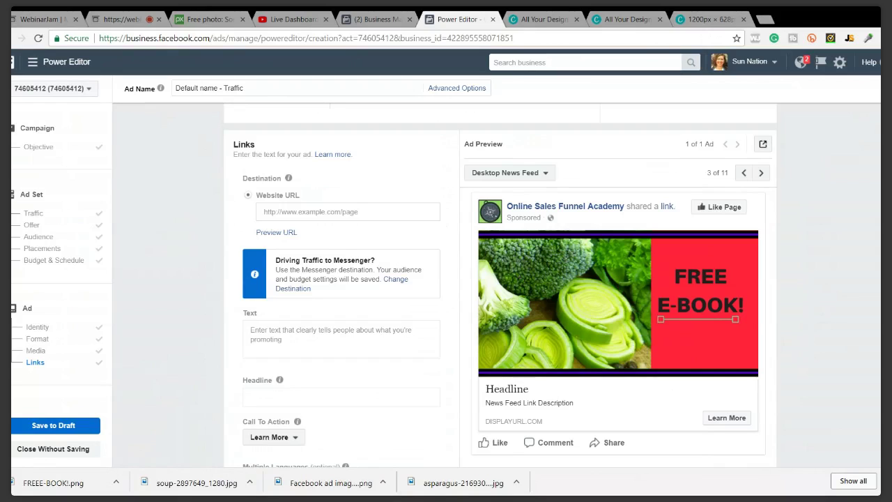
Send a preview notification of the ad to Facebook and confirm it
{"action": "left_click", "coordinate": [762, 143]}
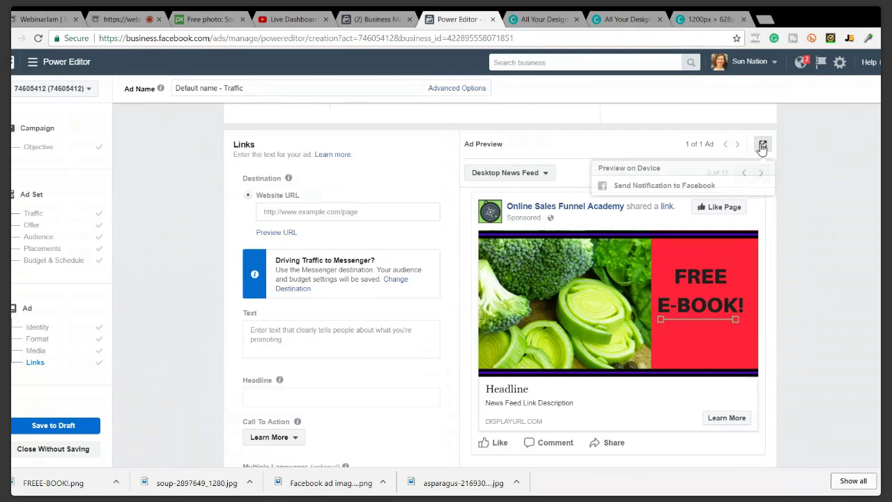
{"action": "left_click", "coordinate": [697, 184]}
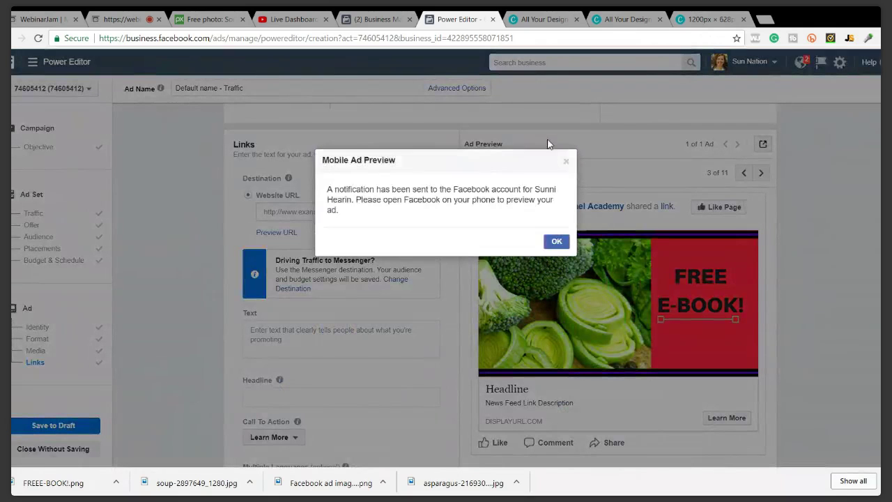
{"action": "left_click", "coordinate": [557, 241]}
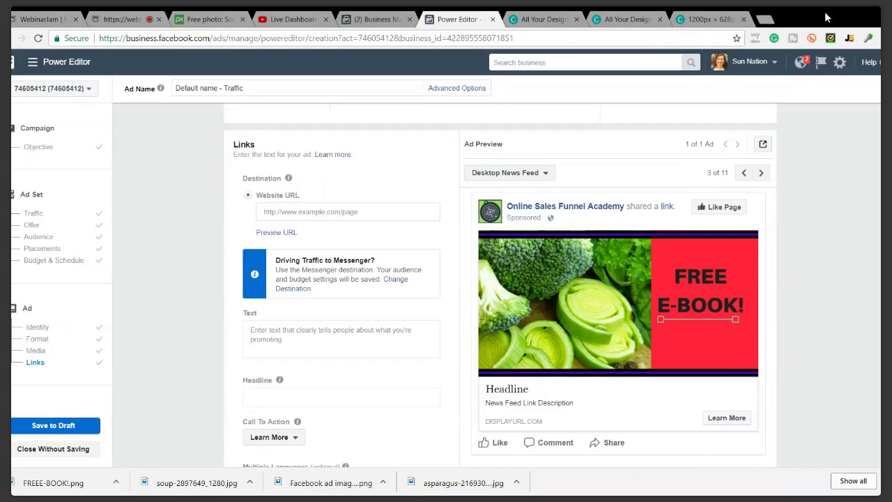
{"action": "left_click", "coordinate": [765, 19]}
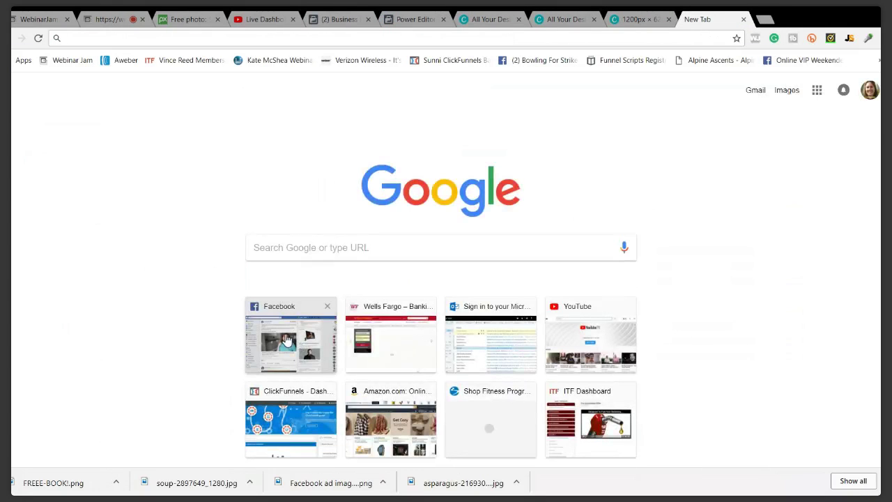
Browse the Facebook News Feed, then go back to the Canva FREE E-BOOK! design
{"action": "left_click", "coordinate": [286, 340]}
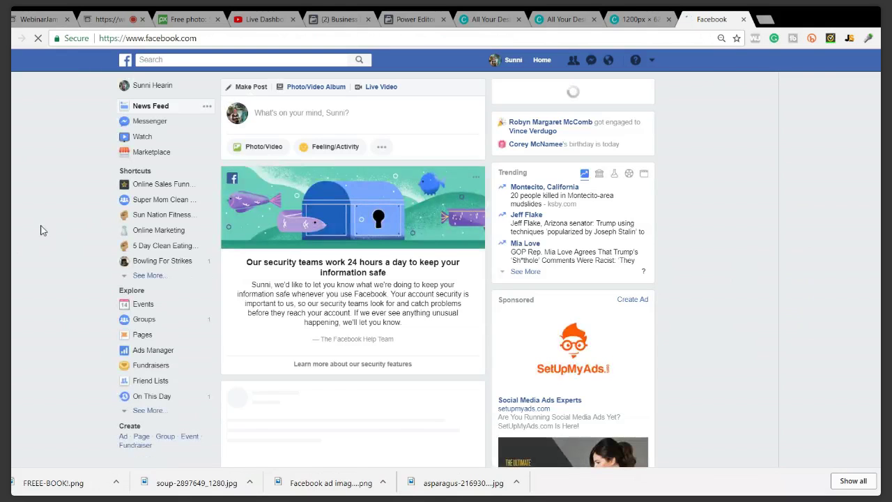
{"action": "scroll", "coordinate": [286, 226], "scroll_direction": "down", "scroll_amount": 3}
{"action": "scroll", "coordinate": [286, 226], "scroll_direction": "down", "scroll_amount": 4}
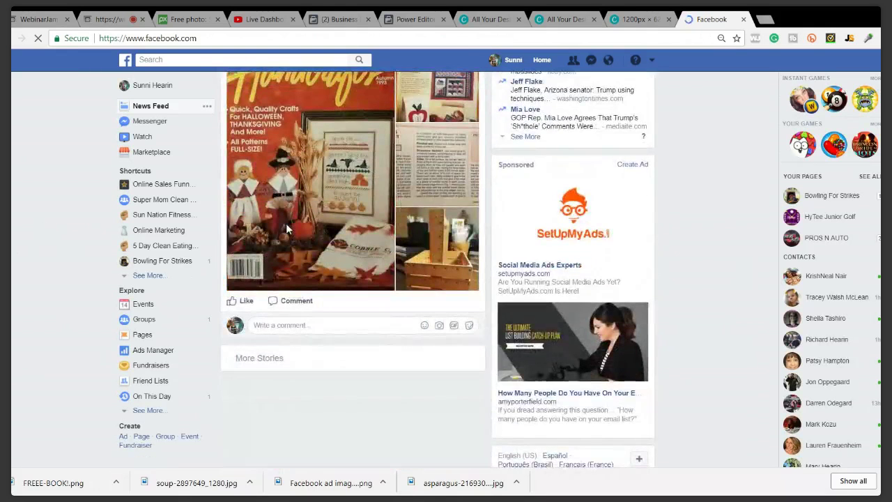
{"action": "scroll", "coordinate": [304, 202], "scroll_direction": "down", "scroll_amount": 1}
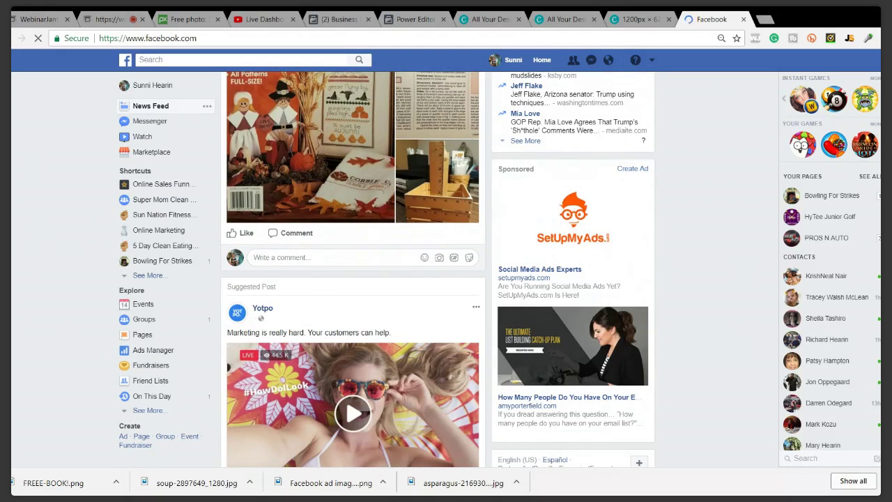
{"action": "scroll", "coordinate": [353, 269], "scroll_direction": "down", "scroll_amount": 6}
{"action": "scroll", "coordinate": [352, 270], "scroll_direction": "down", "scroll_amount": 6}
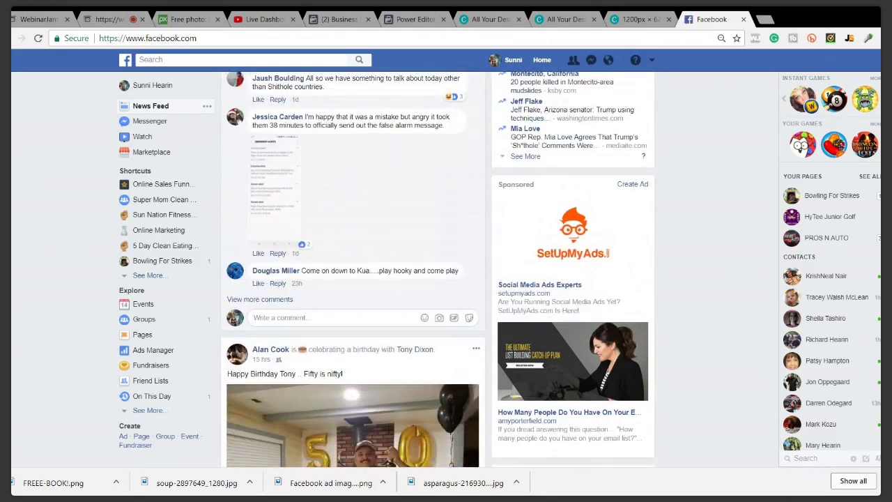
{"action": "scroll", "coordinate": [353, 269], "scroll_direction": "down", "scroll_amount": 10}
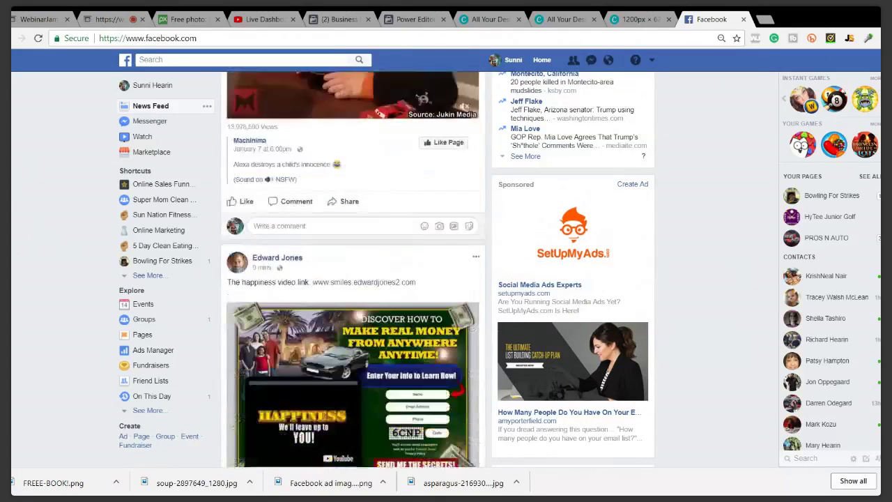
{"action": "scroll", "coordinate": [352, 269], "scroll_direction": "up", "scroll_amount": 3}
{"action": "scroll", "coordinate": [353, 269], "scroll_direction": "down", "scroll_amount": 7}
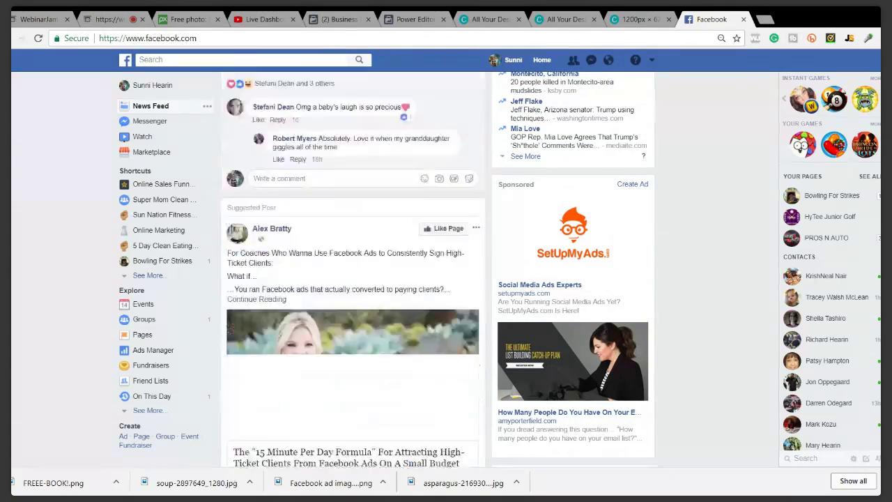
{"action": "scroll", "coordinate": [14, 217], "scroll_direction": "up", "scroll_amount": 4}
{"action": "scroll", "coordinate": [14, 216], "scroll_direction": "up", "scroll_amount": 4}
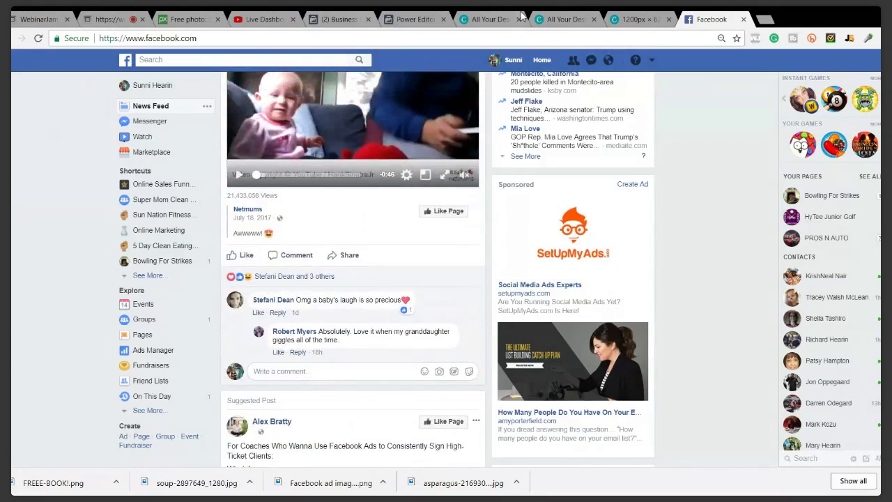
{"action": "left_click", "coordinate": [635, 20]}
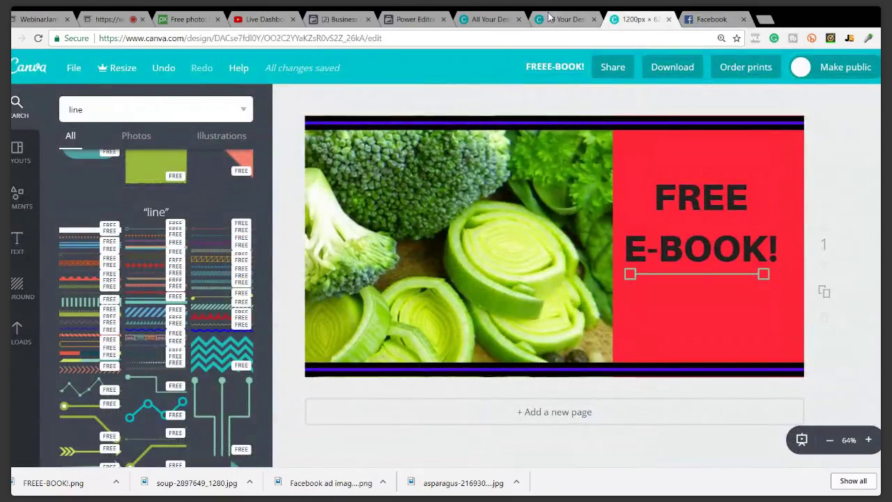
Back in Power Editor, preview the ad in Mobile News Feed and Feature Phone placements
{"action": "left_click", "coordinate": [401, 20]}
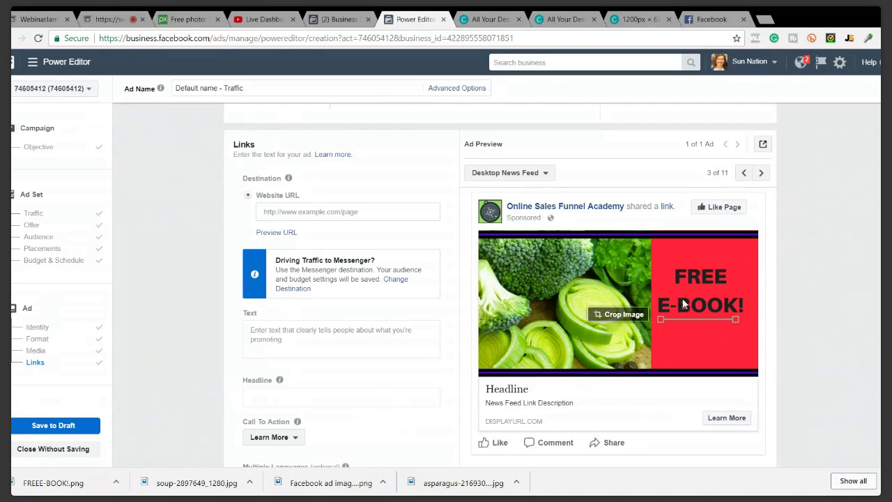
{"action": "left_click", "coordinate": [526, 173]}
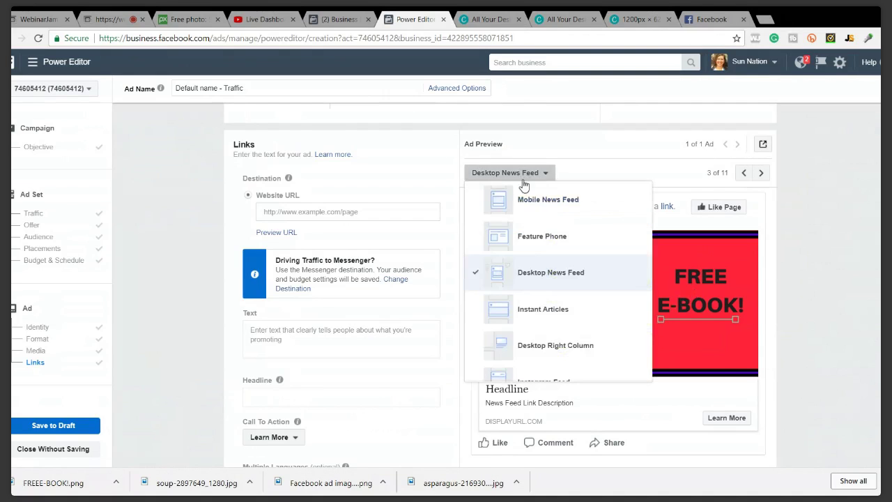
{"action": "left_click", "coordinate": [529, 211]}
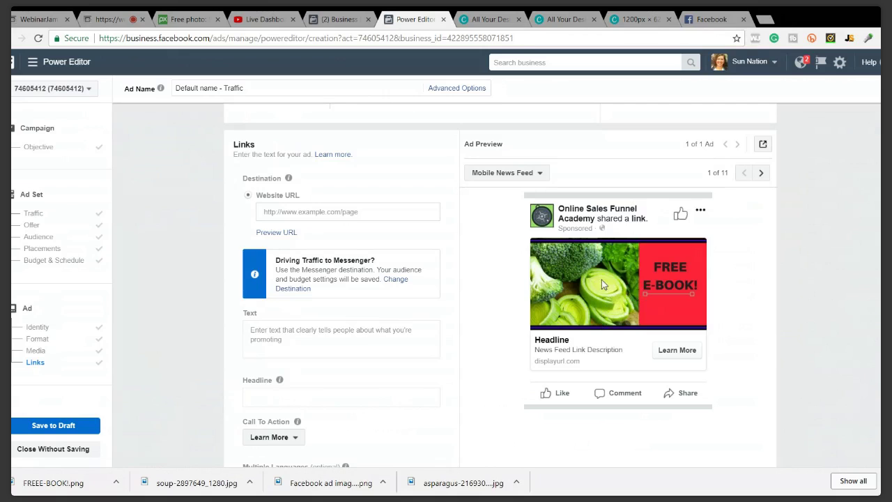
{"action": "left_click", "coordinate": [512, 174]}
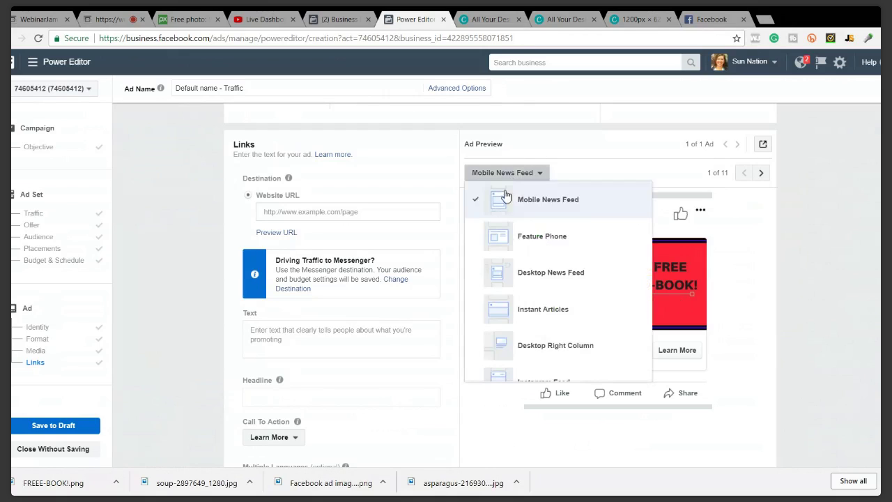
{"action": "left_click", "coordinate": [512, 245]}
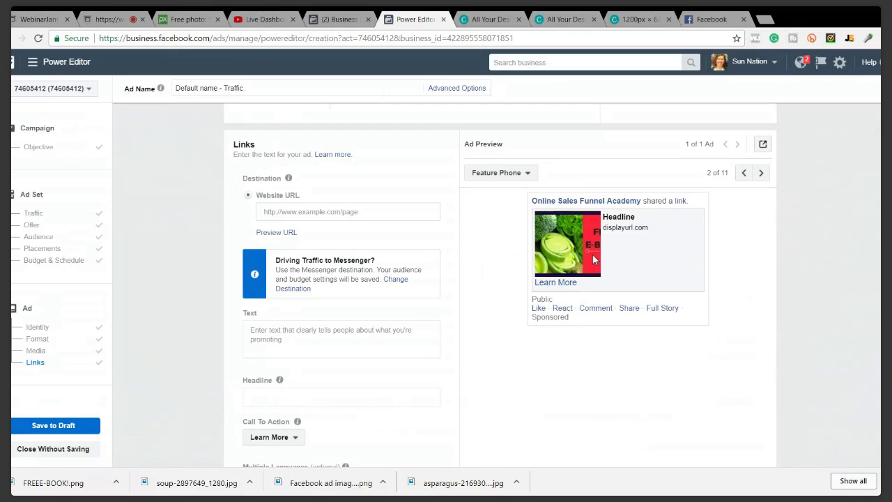
{"action": "left_click", "coordinate": [513, 174]}
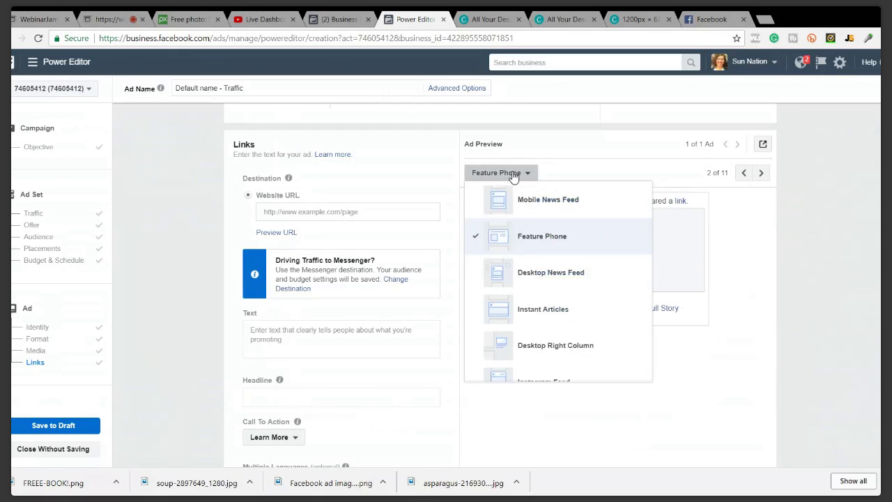
{"action": "left_click", "coordinate": [514, 200]}
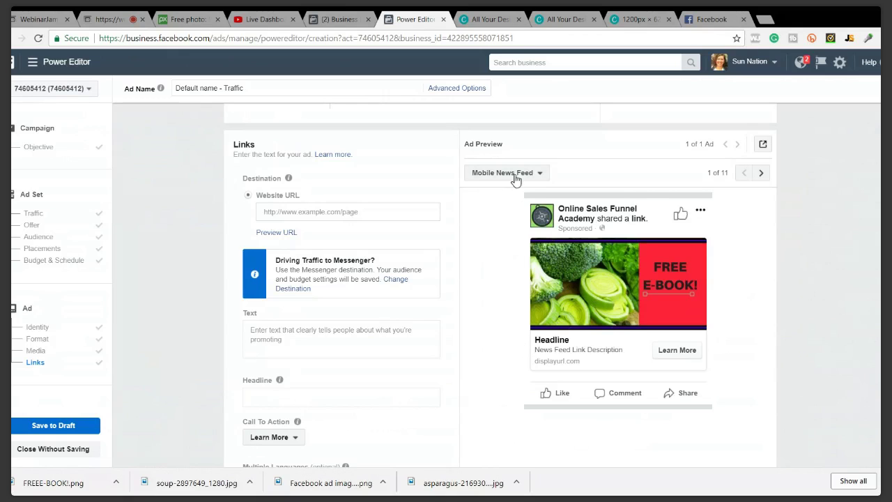
Preview the ad in Desktop News Feed, Desktop Right Column and Instagram Feed
{"action": "left_click", "coordinate": [509, 174]}
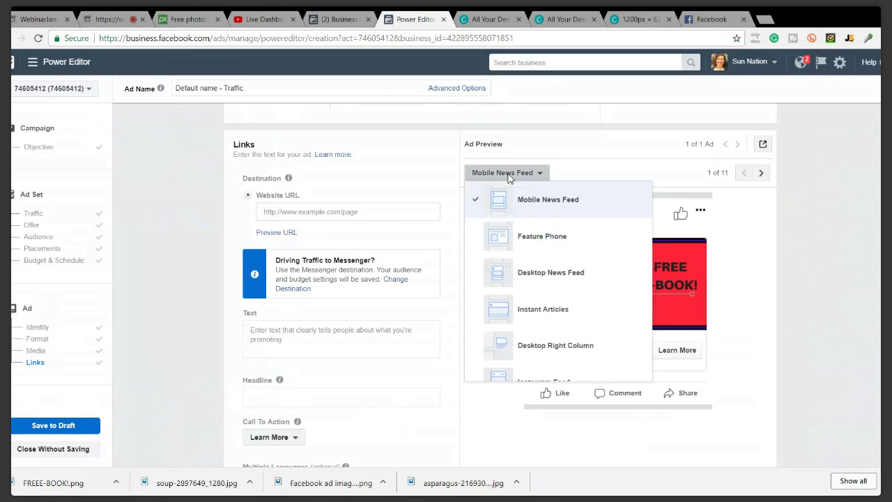
{"action": "left_click", "coordinate": [512, 278]}
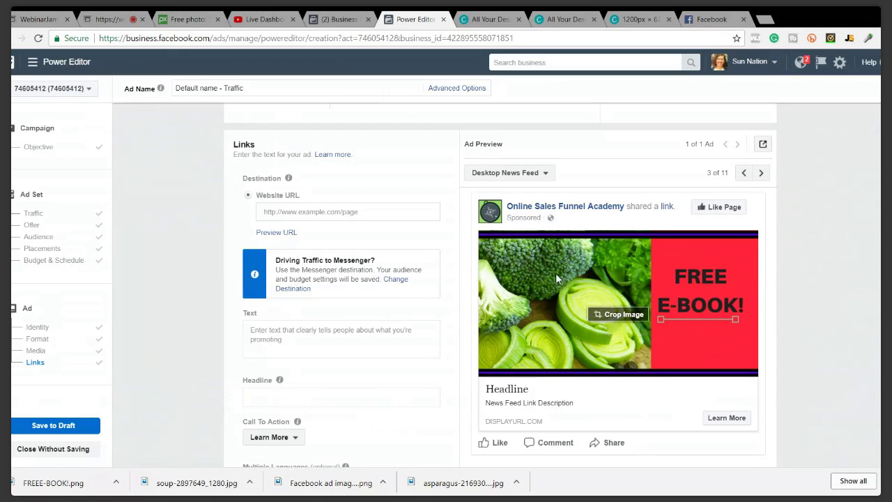
{"action": "left_click", "coordinate": [526, 173]}
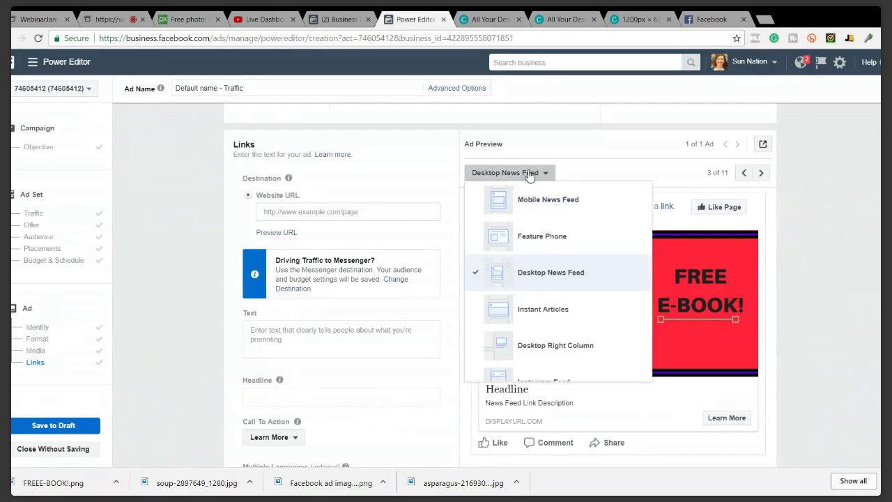
{"action": "scroll", "coordinate": [544, 343], "scroll_direction": "down", "scroll_amount": 3}
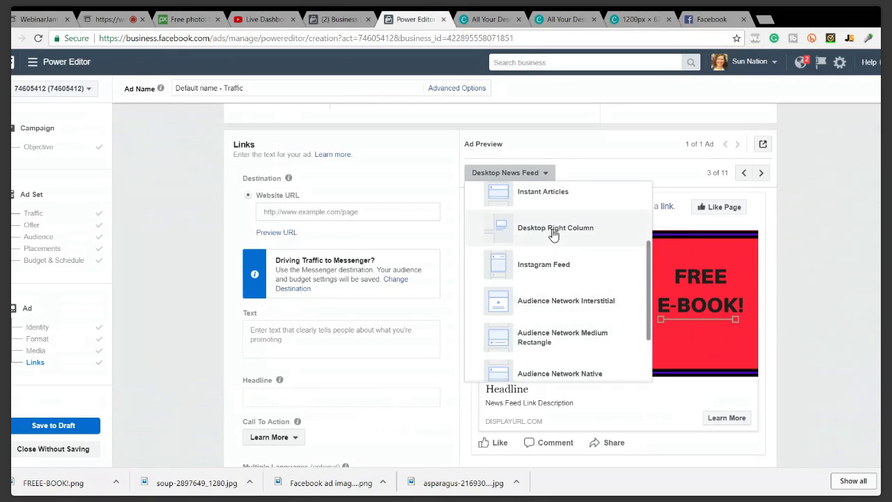
{"action": "left_click", "coordinate": [552, 228]}
{"action": "left_click", "coordinate": [512, 174]}
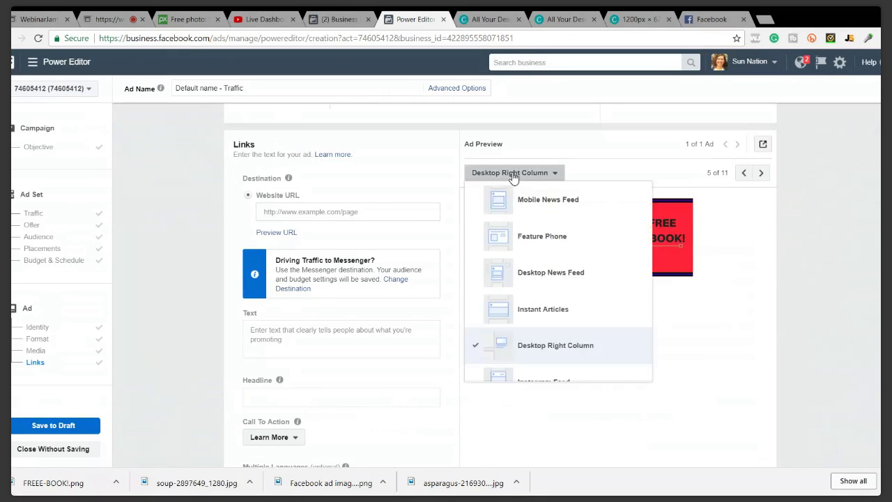
{"action": "scroll", "coordinate": [513, 321], "scroll_direction": "down", "scroll_amount": 3}
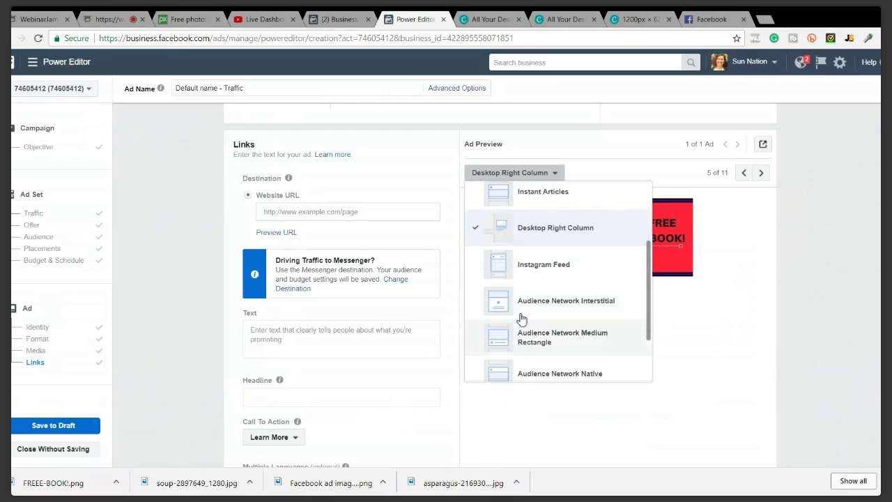
{"action": "left_click", "coordinate": [537, 271]}
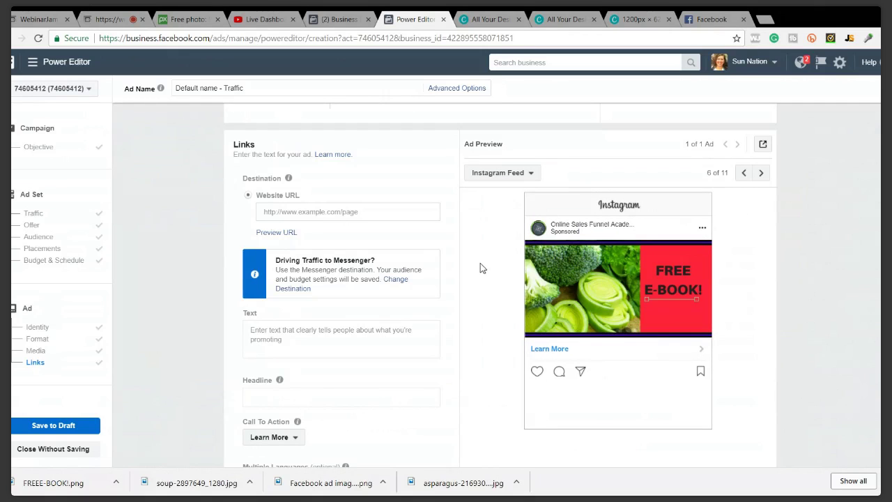
Preview the ad as an Audience Network Banner, then settle on Instagram Feed
{"action": "left_click", "coordinate": [501, 178]}
{"action": "scroll", "coordinate": [502, 278], "scroll_direction": "down", "scroll_amount": 3}
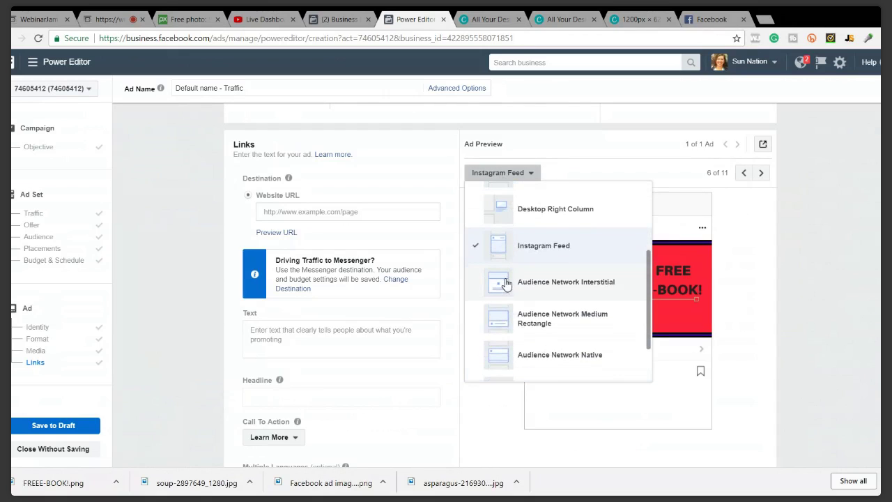
{"action": "scroll", "coordinate": [502, 335], "scroll_direction": "down", "scroll_amount": 1}
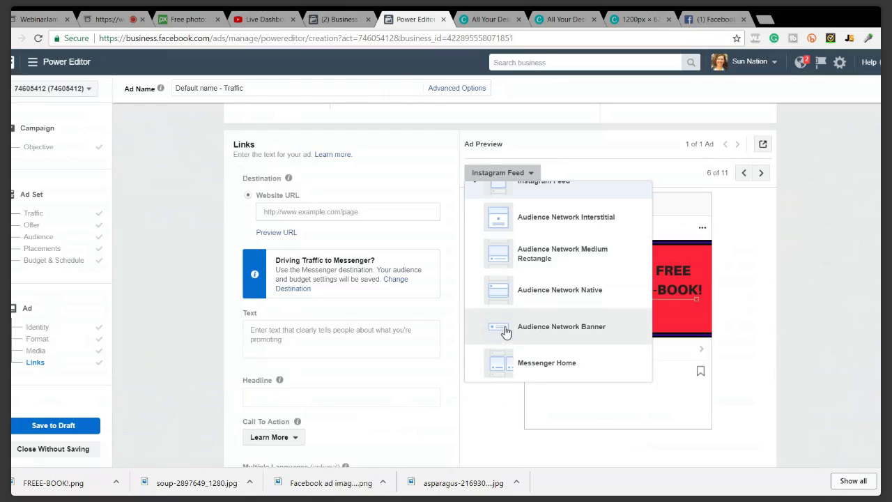
{"action": "left_click", "coordinate": [505, 329]}
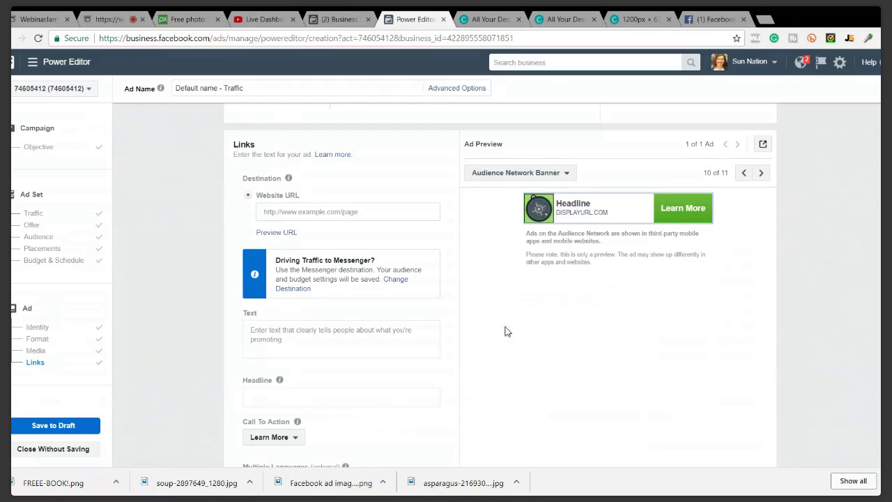
{"action": "left_click", "coordinate": [494, 175]}
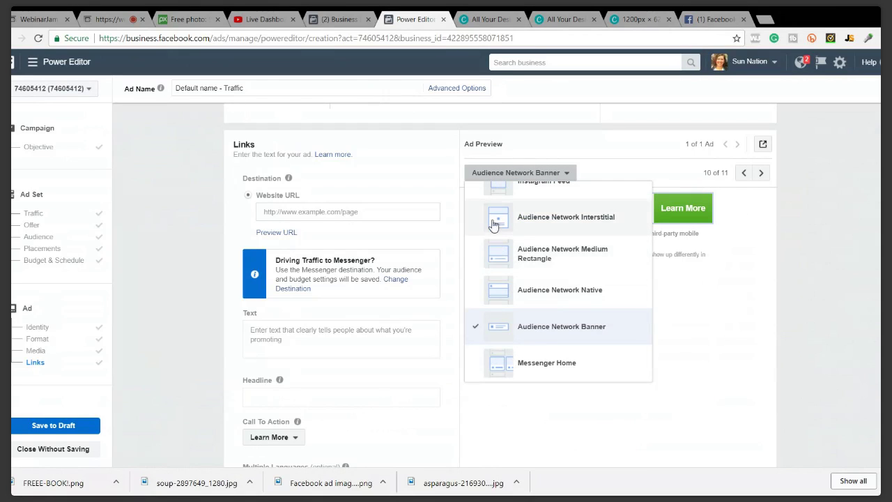
{"action": "scroll", "coordinate": [491, 223], "scroll_direction": "up", "scroll_amount": 1}
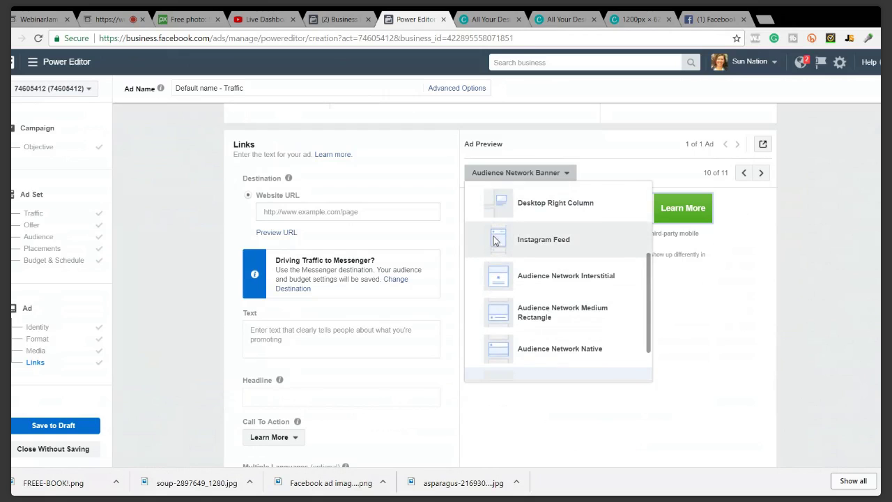
{"action": "left_click", "coordinate": [495, 240]}
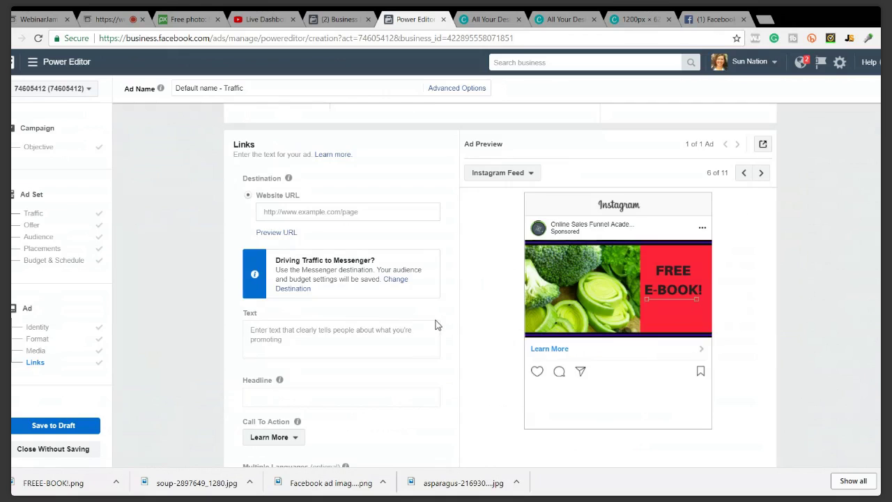
{"action": "scroll", "coordinate": [425, 314], "scroll_direction": "up", "scroll_amount": 5}
{"action": "scroll", "coordinate": [633, 388], "scroll_direction": "up", "scroll_amount": 1}
{"action": "scroll", "coordinate": [581, 342], "scroll_direction": "down", "scroll_amount": 4}
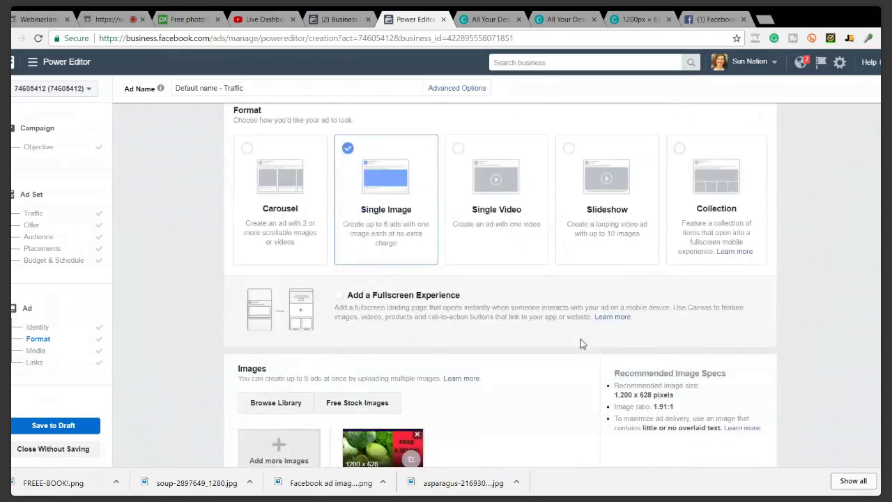
{"action": "left_click_drag", "start_coordinate": [614, 266], "coordinate": [668, 266]}
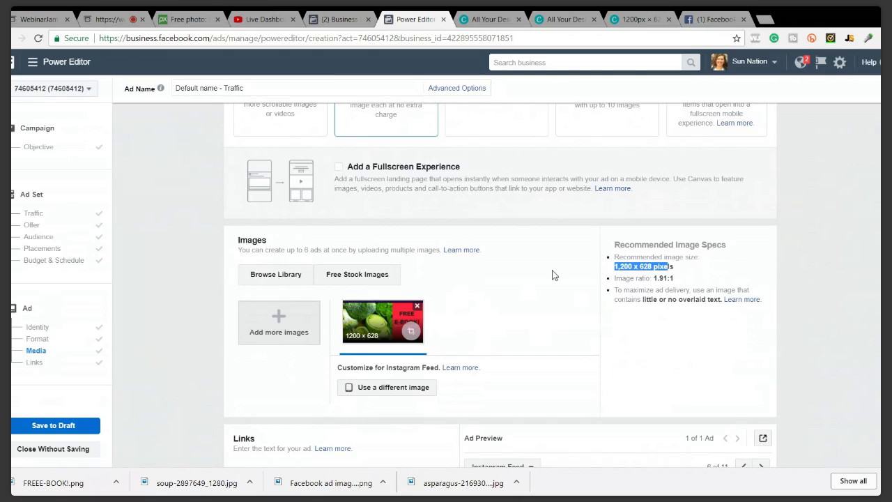
{"action": "left_click", "coordinate": [573, 240]}
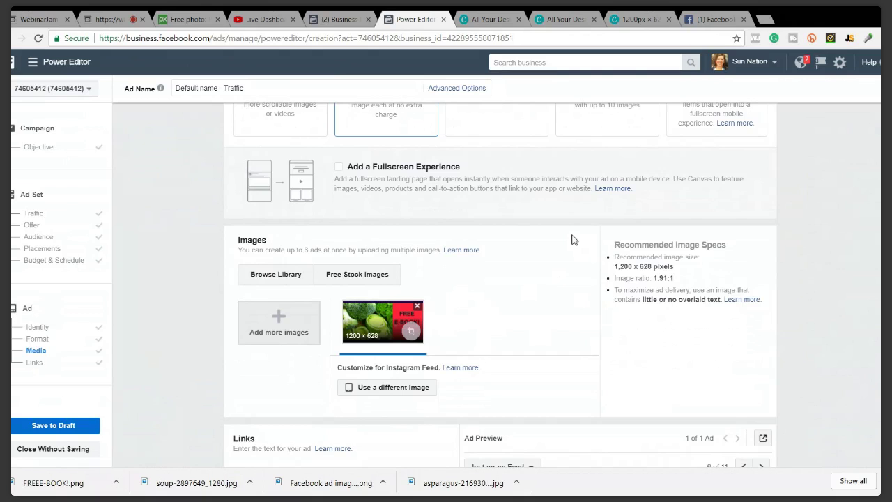
{"action": "scroll", "coordinate": [540, 251], "scroll_direction": "down", "scroll_amount": 3}
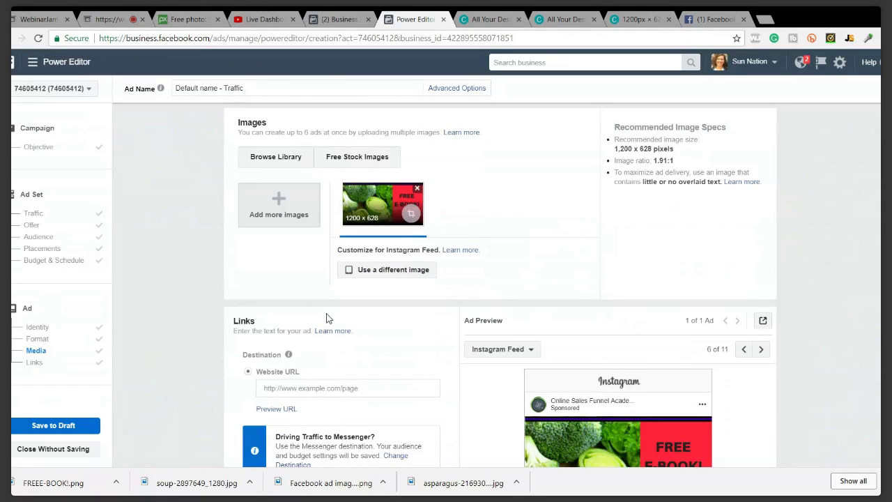
{"action": "scroll", "coordinate": [452, 285], "scroll_direction": "down", "scroll_amount": 3}
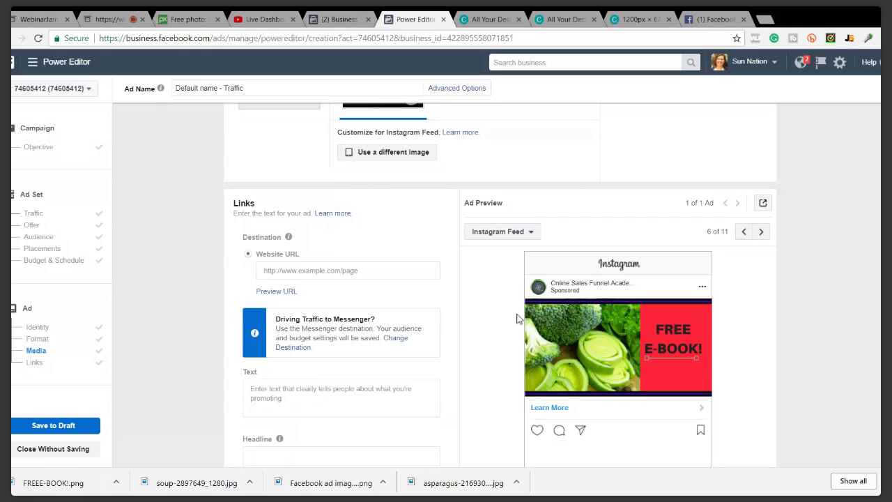
{"action": "scroll", "coordinate": [459, 341], "scroll_direction": "up", "scroll_amount": 5}
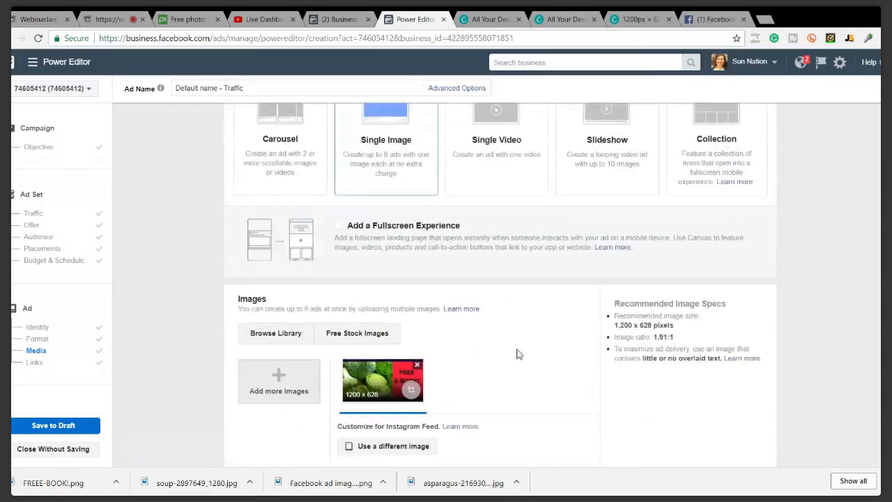
{"action": "scroll", "coordinate": [516, 354], "scroll_direction": "up", "scroll_amount": 2}
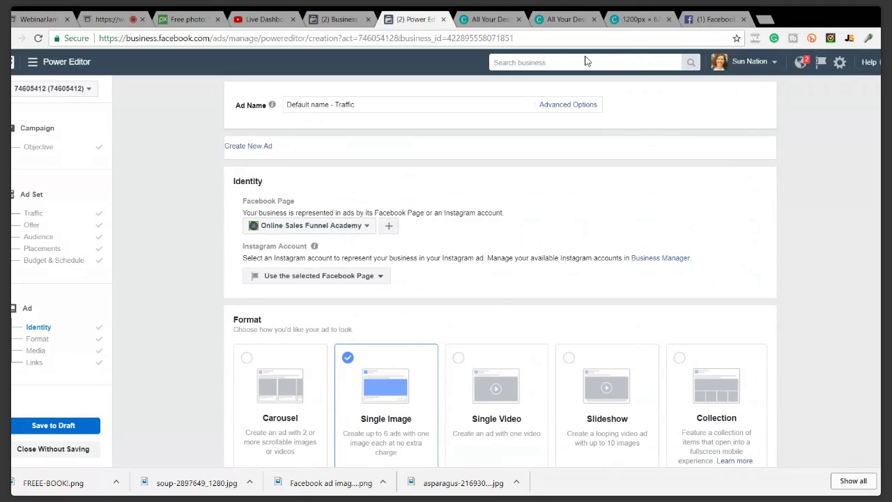
Check the other Canva tabs, then go from the FREE E-BOOK! design to All Your Designs
{"action": "left_click", "coordinate": [624, 19]}
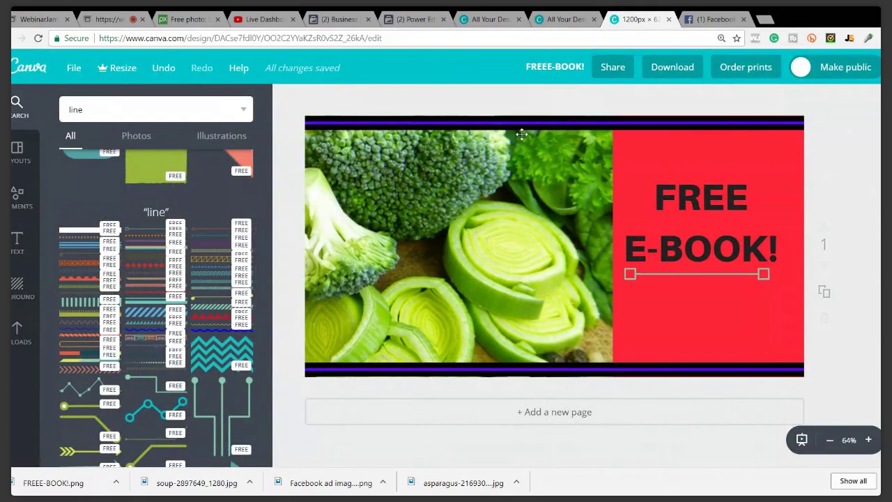
{"action": "left_click", "coordinate": [411, 21]}
{"action": "left_click", "coordinate": [481, 19]}
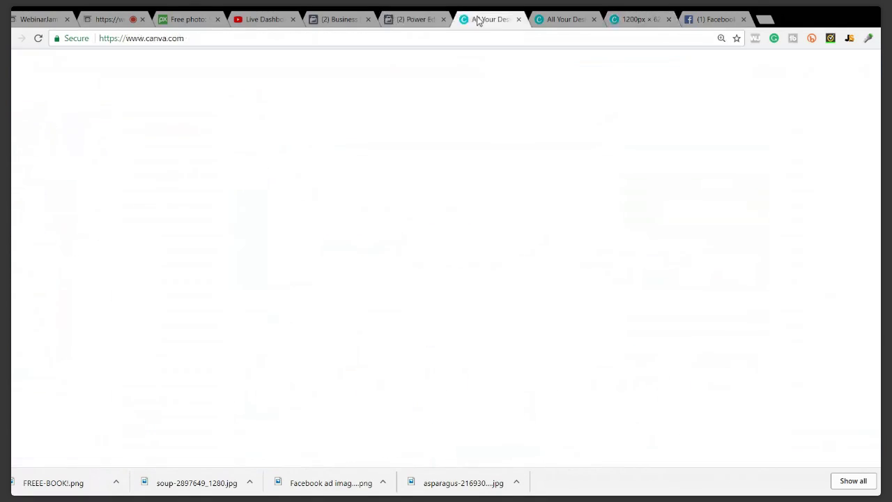
{"action": "left_click", "coordinate": [542, 20]}
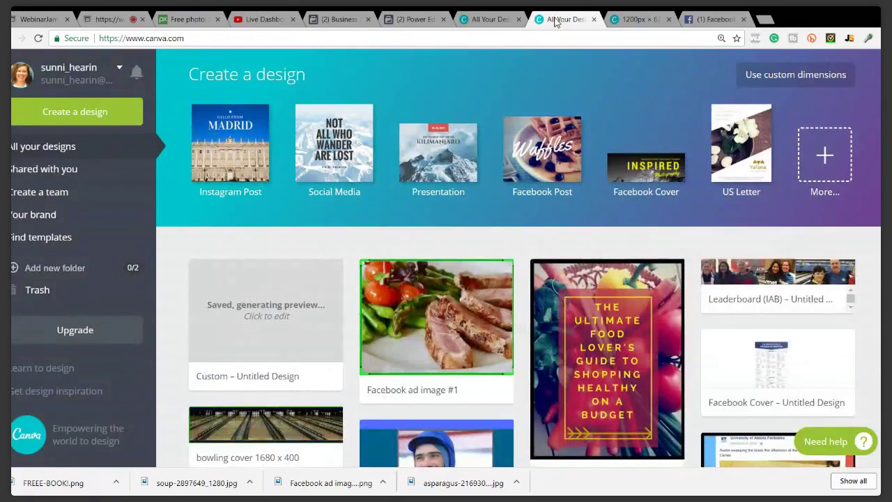
{"action": "left_click", "coordinate": [631, 20]}
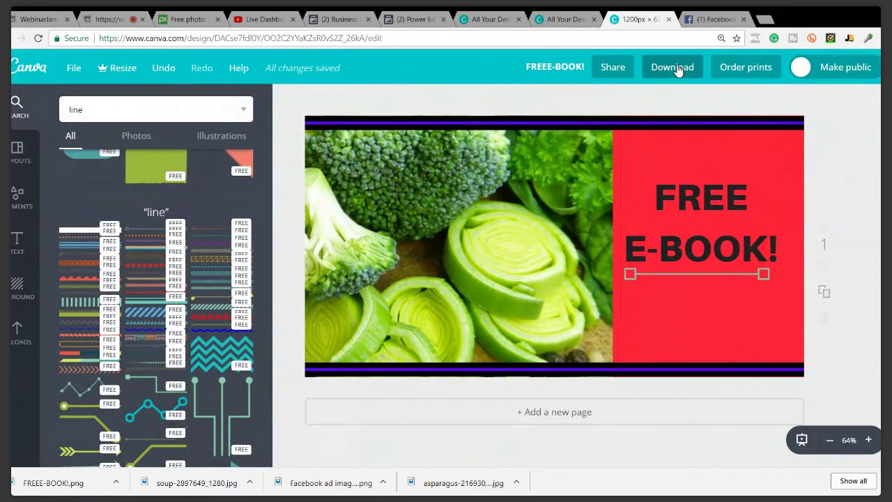
{"action": "left_click", "coordinate": [33, 74]}
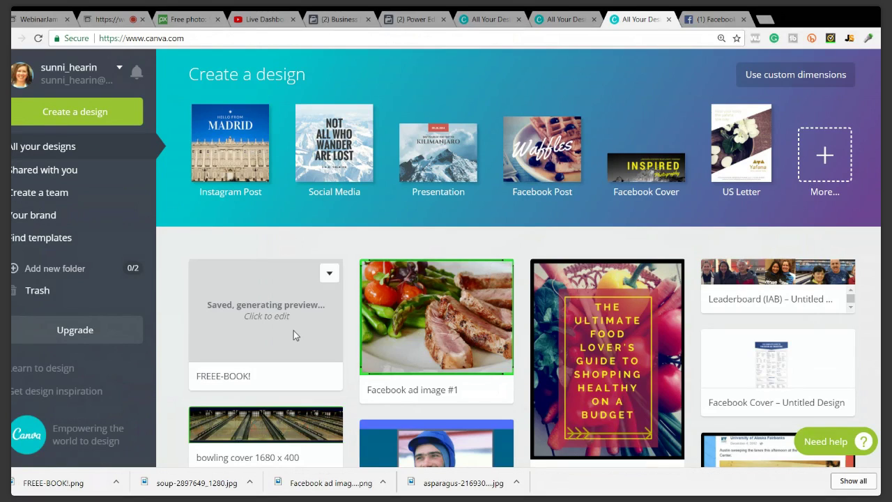
Scroll through the designs grid, then switch to the other All Your Designs tab
{"action": "scroll", "coordinate": [293, 340], "scroll_direction": "down", "scroll_amount": 7}
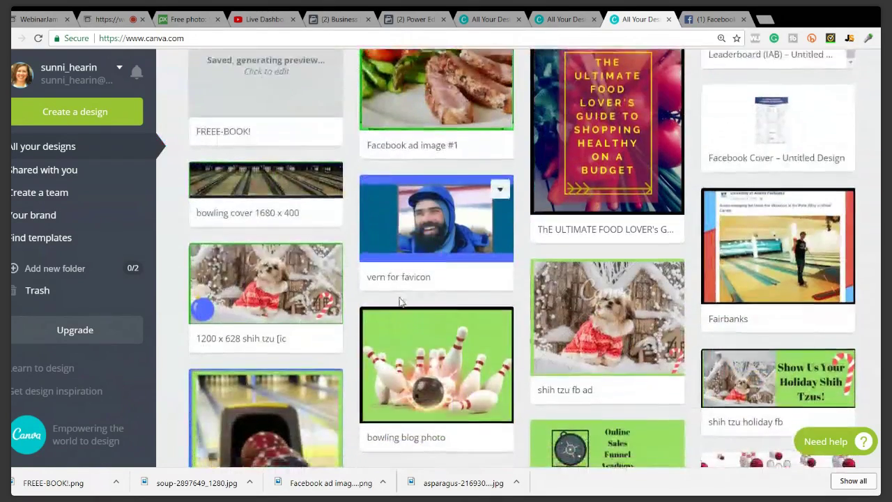
{"action": "scroll", "coordinate": [399, 301], "scroll_direction": "down", "scroll_amount": 8}
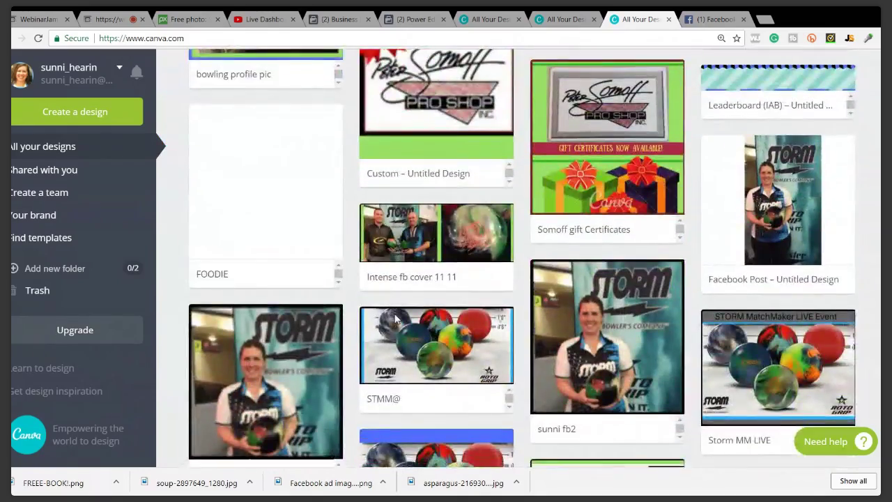
{"action": "scroll", "coordinate": [398, 317], "scroll_direction": "down", "scroll_amount": 9}
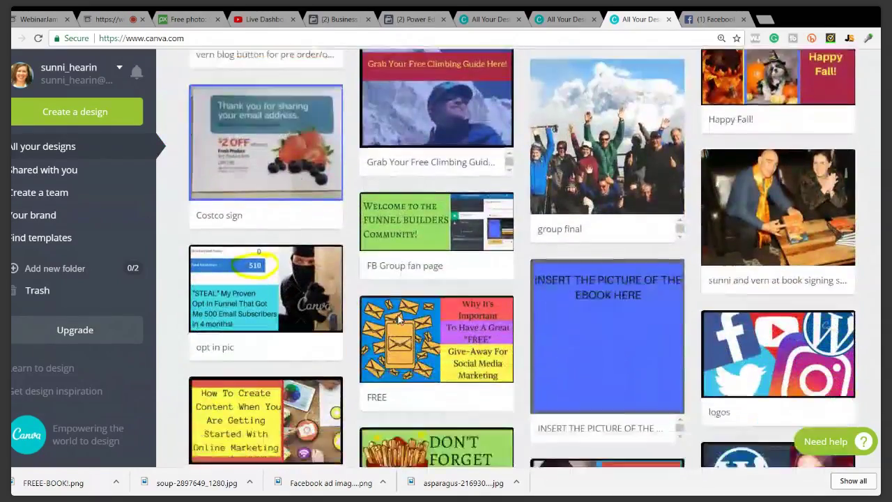
{"action": "scroll", "coordinate": [387, 310], "scroll_direction": "down", "scroll_amount": 4}
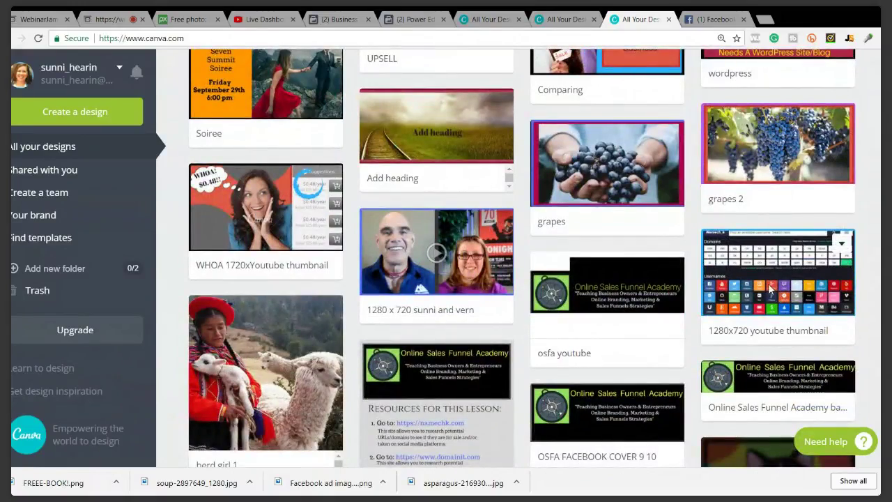
{"action": "scroll", "coordinate": [570, 263], "scroll_direction": "down", "scroll_amount": 3}
{"action": "scroll", "coordinate": [513, 293], "scroll_direction": "down", "scroll_amount": 3}
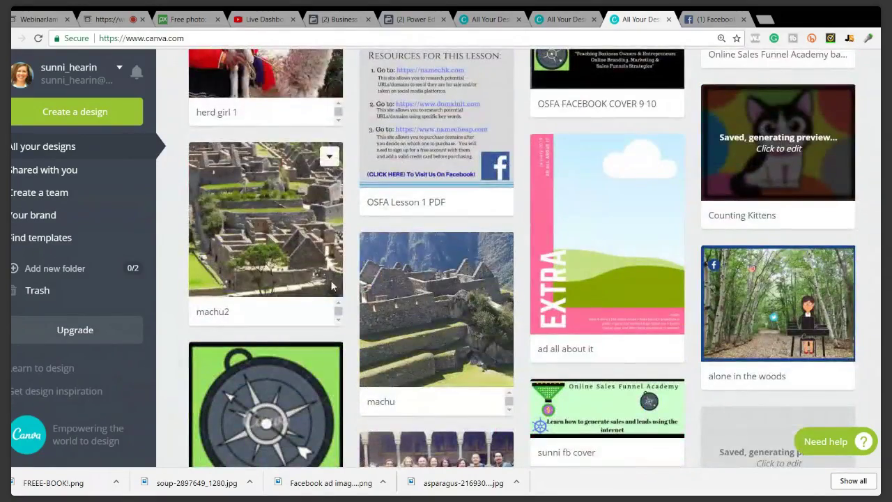
{"action": "scroll", "coordinate": [460, 348], "scroll_direction": "down", "scroll_amount": 4}
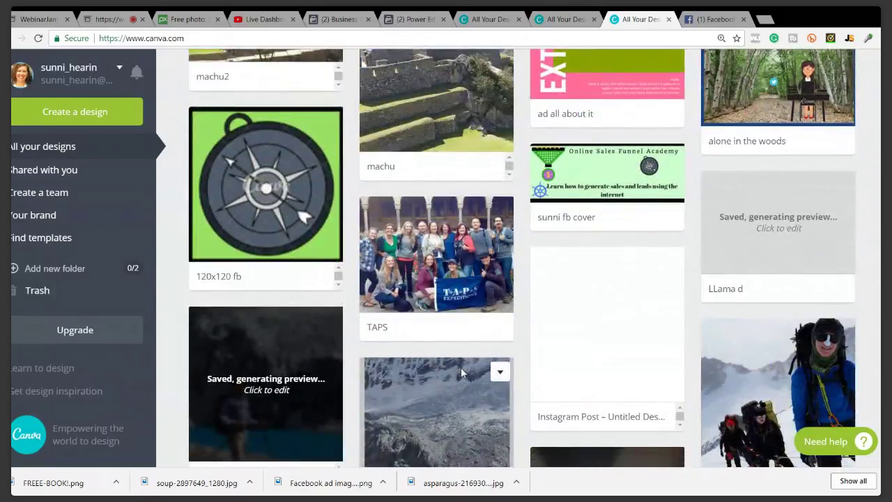
{"action": "scroll", "coordinate": [461, 367], "scroll_direction": "down", "scroll_amount": 3}
{"action": "scroll", "coordinate": [461, 373], "scroll_direction": "down", "scroll_amount": 3}
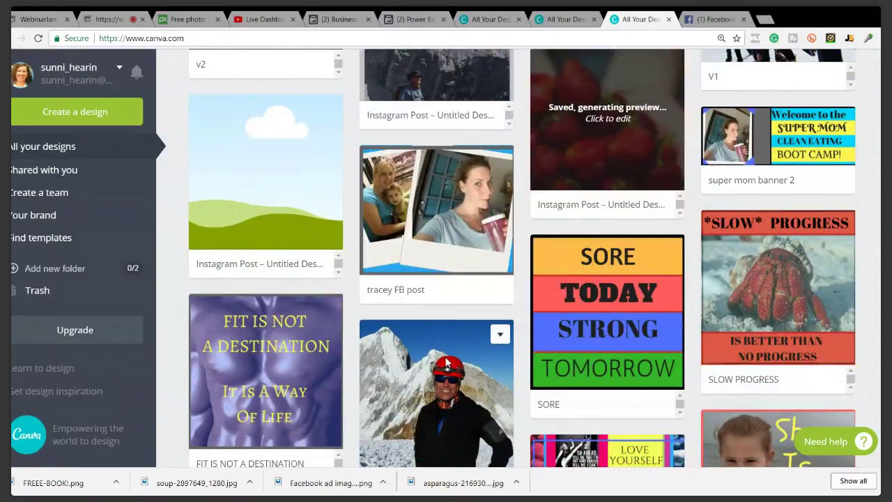
{"action": "scroll", "coordinate": [450, 364], "scroll_direction": "down", "scroll_amount": 3}
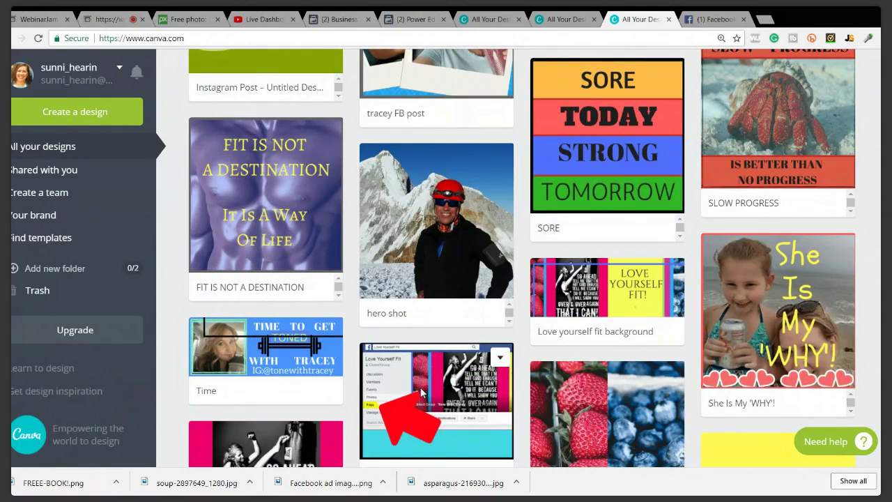
{"action": "scroll", "coordinate": [421, 393], "scroll_direction": "down", "scroll_amount": 3}
{"action": "scroll", "coordinate": [419, 378], "scroll_direction": "down", "scroll_amount": 5}
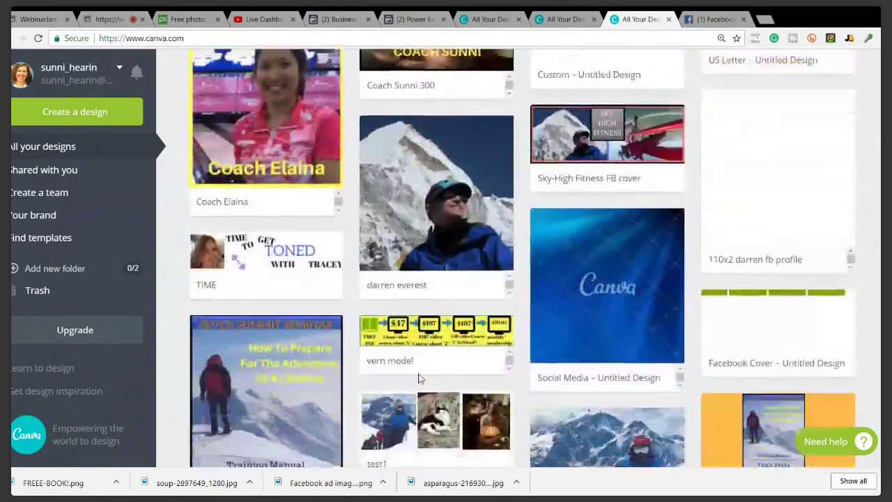
{"action": "scroll", "coordinate": [418, 378], "scroll_direction": "down", "scroll_amount": 6}
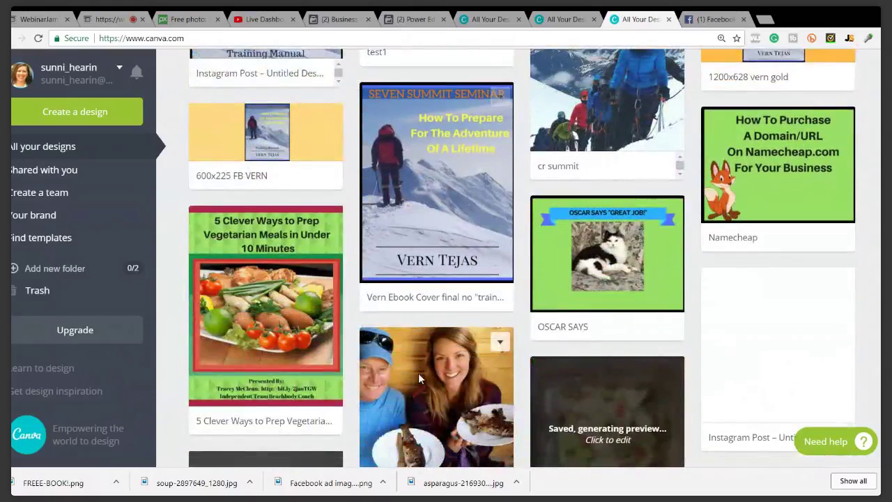
{"action": "scroll", "coordinate": [419, 376], "scroll_direction": "down", "scroll_amount": 2}
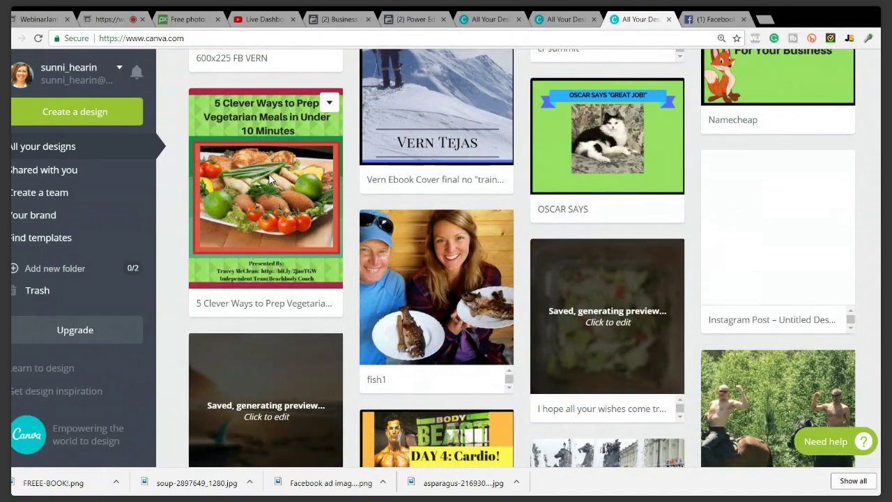
{"action": "scroll", "coordinate": [264, 209], "scroll_direction": "down", "scroll_amount": 2}
{"action": "scroll", "coordinate": [265, 220], "scroll_direction": "down", "scroll_amount": 5}
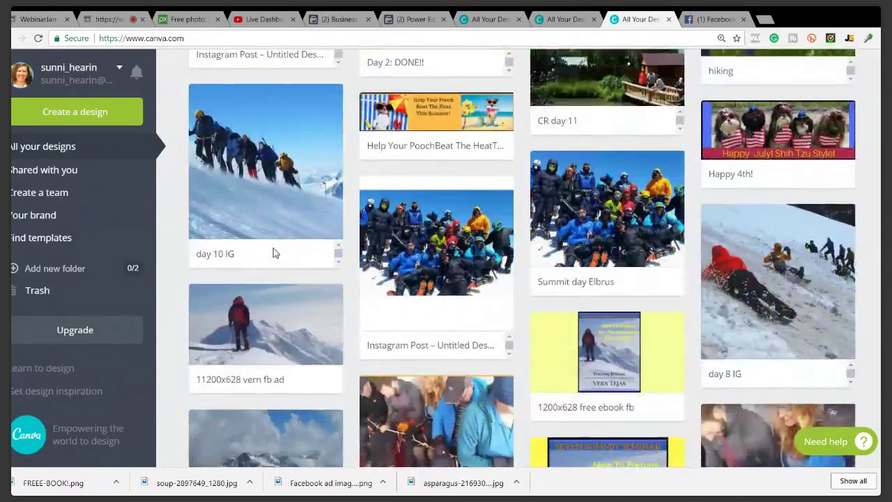
{"action": "scroll", "coordinate": [273, 253], "scroll_direction": "down", "scroll_amount": 4}
{"action": "scroll", "coordinate": [273, 253], "scroll_direction": "down", "scroll_amount": 4}
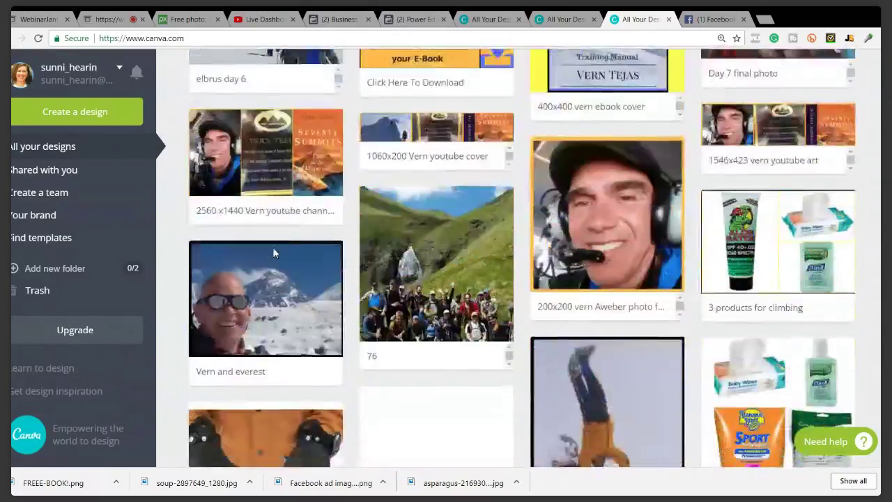
{"action": "scroll", "coordinate": [274, 253], "scroll_direction": "down", "scroll_amount": 8}
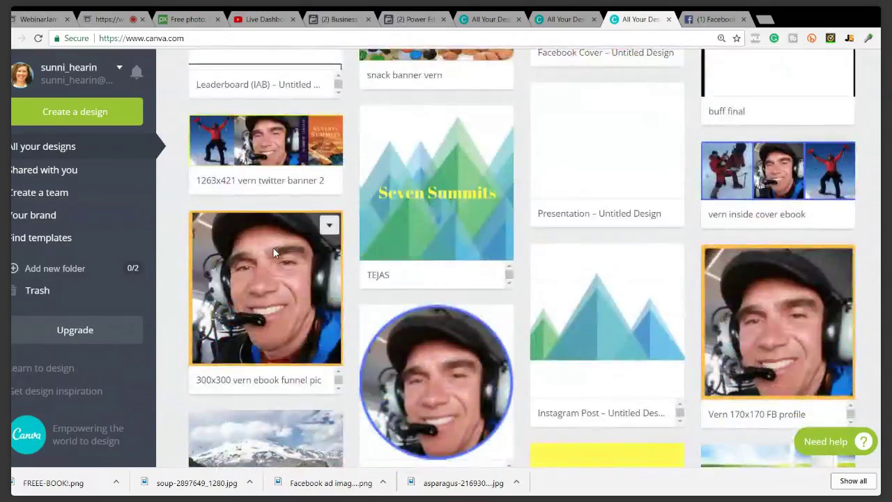
{"action": "scroll", "coordinate": [274, 251], "scroll_direction": "down", "scroll_amount": 5}
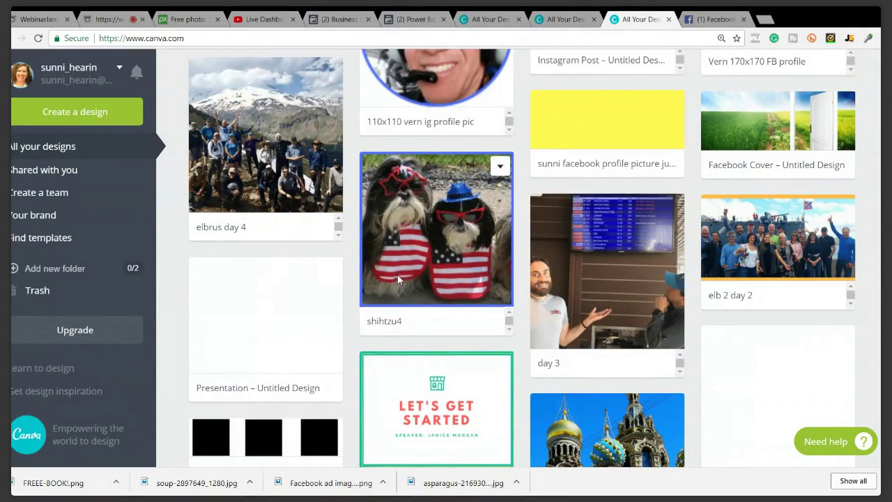
{"action": "scroll", "coordinate": [398, 275], "scroll_direction": "down", "scroll_amount": 4}
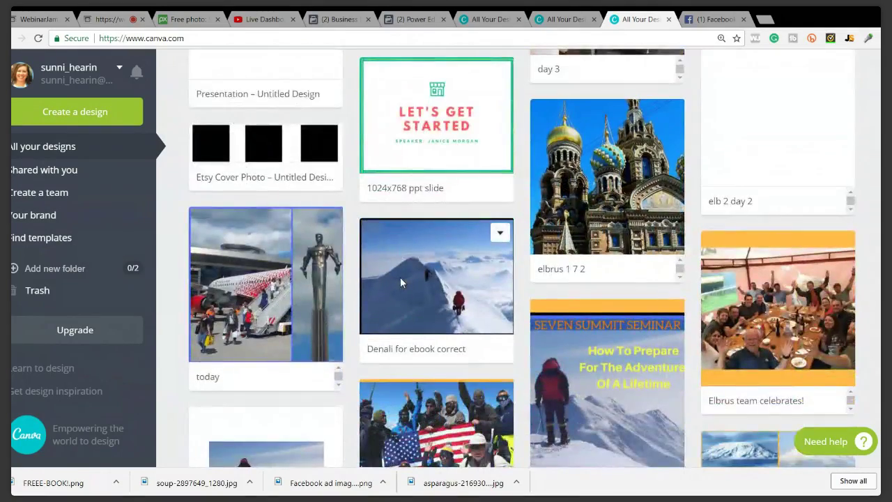
{"action": "scroll", "coordinate": [401, 280], "scroll_direction": "down", "scroll_amount": 6}
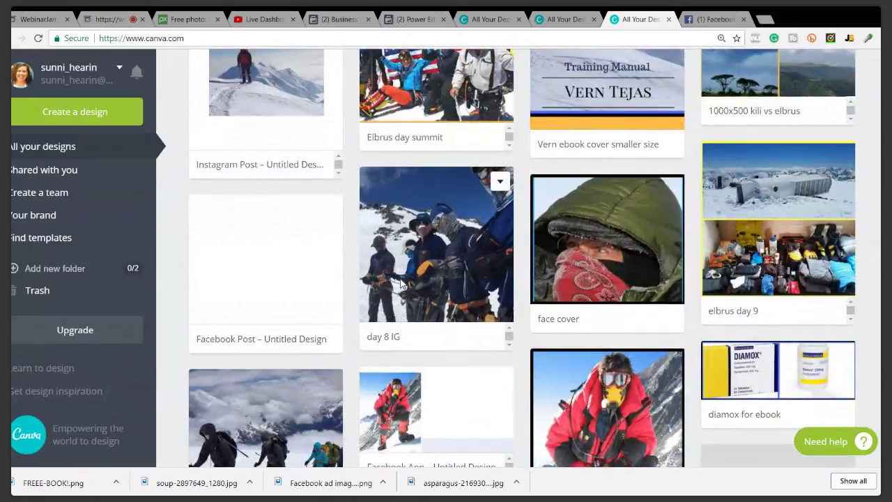
{"action": "scroll", "coordinate": [401, 282], "scroll_direction": "down", "scroll_amount": 2}
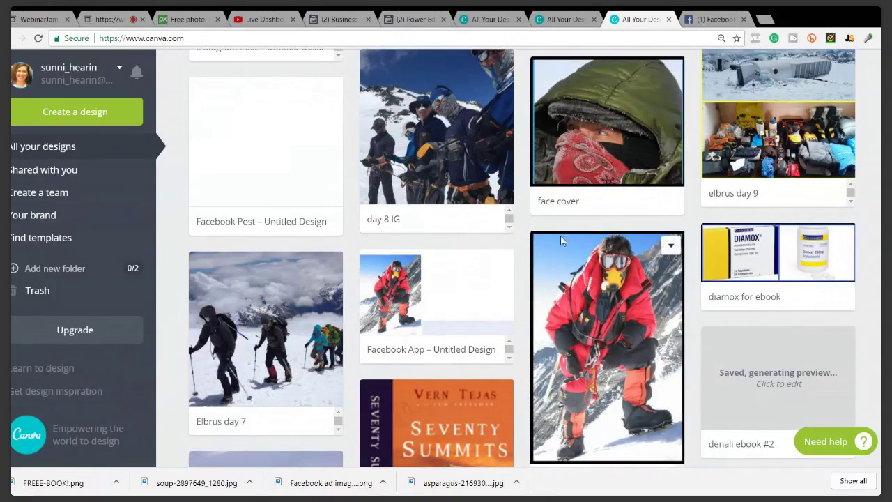
{"action": "scroll", "coordinate": [542, 434], "scroll_direction": "down", "scroll_amount": 5}
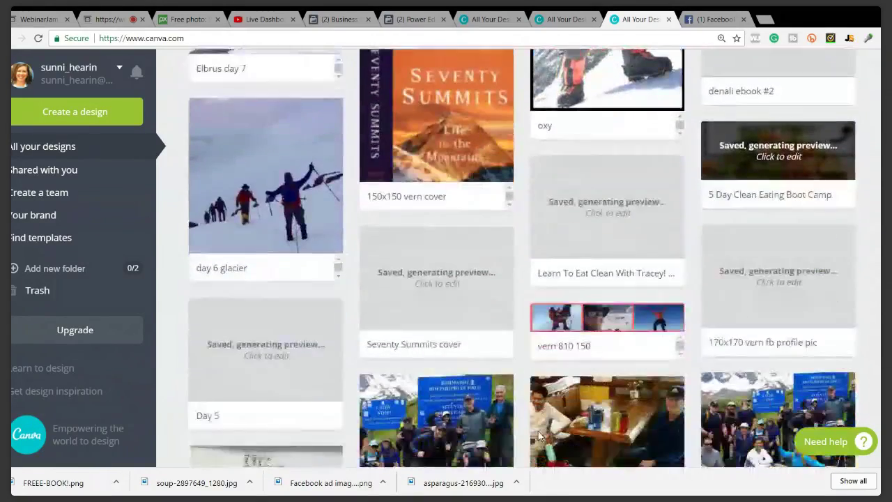
{"action": "scroll", "coordinate": [307, 394], "scroll_direction": "down", "scroll_amount": 5}
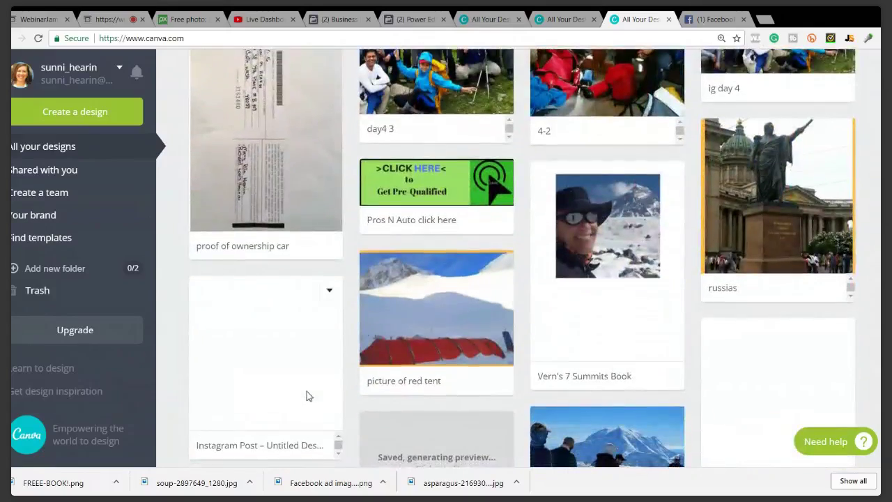
{"action": "scroll", "coordinate": [307, 395], "scroll_direction": "down", "scroll_amount": 3}
{"action": "scroll", "coordinate": [307, 391], "scroll_direction": "down", "scroll_amount": 3}
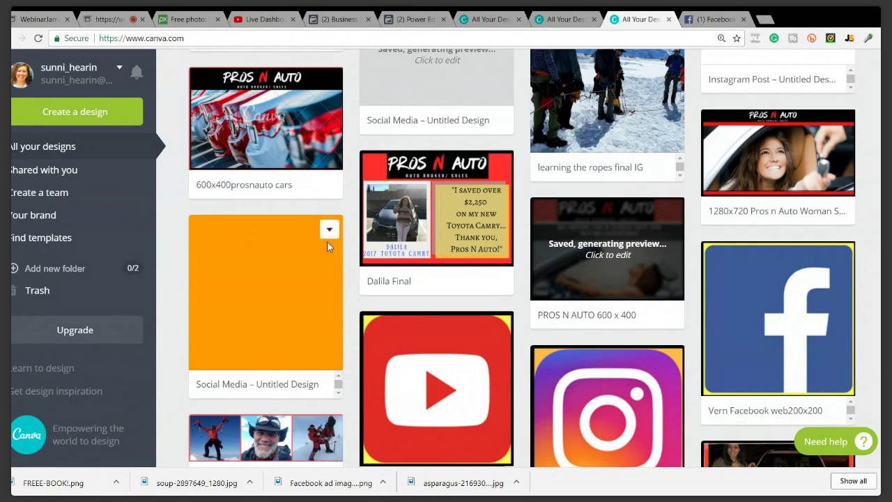
{"action": "scroll", "coordinate": [327, 241], "scroll_direction": "down", "scroll_amount": 2}
{"action": "scroll", "coordinate": [335, 231], "scroll_direction": "up", "scroll_amount": 1}
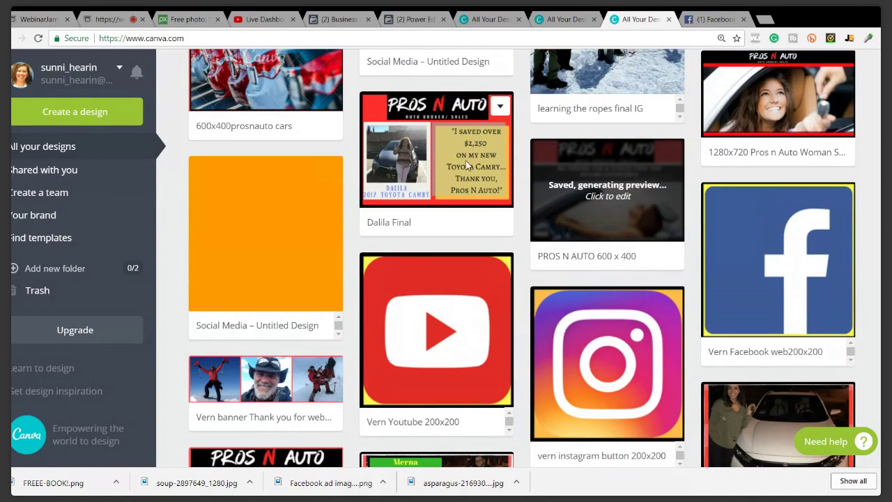
{"action": "scroll", "coordinate": [366, 213], "scroll_direction": "down", "scroll_amount": 5}
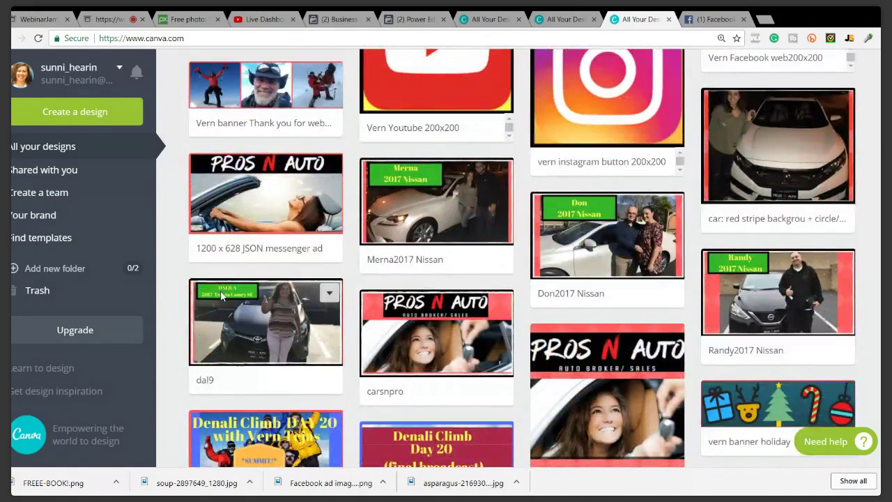
{"action": "scroll", "coordinate": [230, 280], "scroll_direction": "down", "scroll_amount": 3}
{"action": "scroll", "coordinate": [220, 296], "scroll_direction": "down", "scroll_amount": 3}
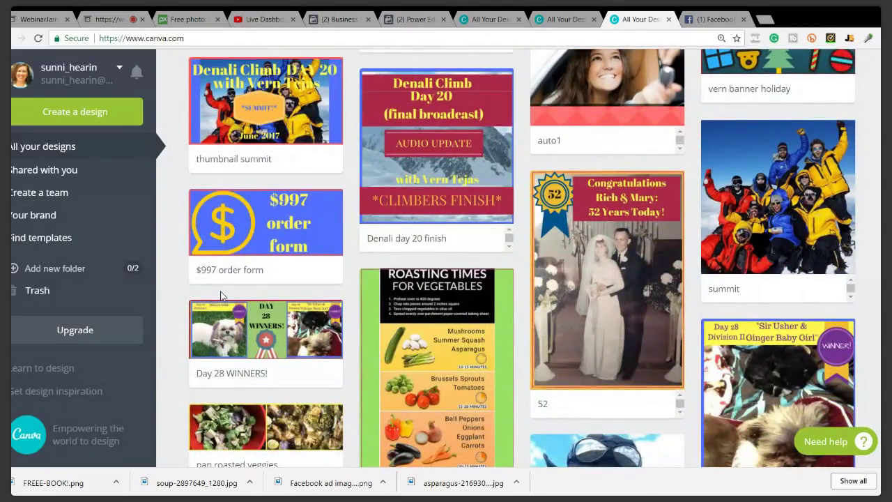
{"action": "scroll", "coordinate": [220, 295], "scroll_direction": "down", "scroll_amount": 4}
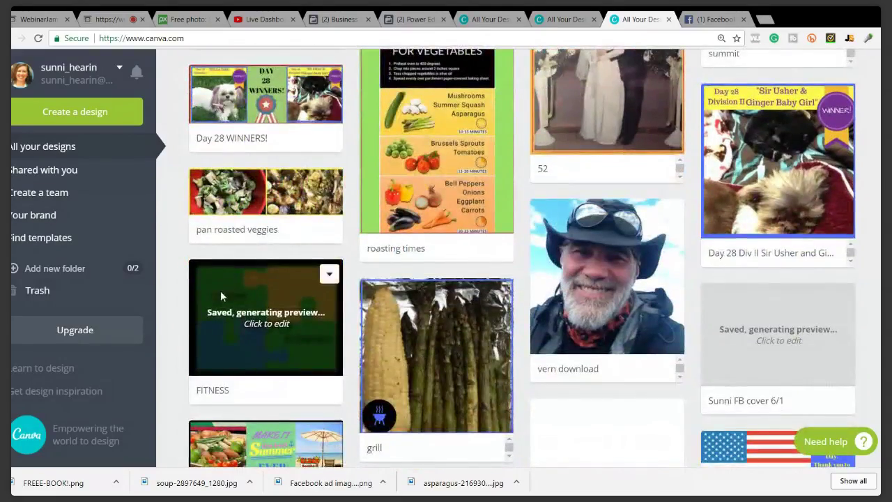
{"action": "scroll", "coordinate": [273, 264], "scroll_direction": "down", "scroll_amount": 1}
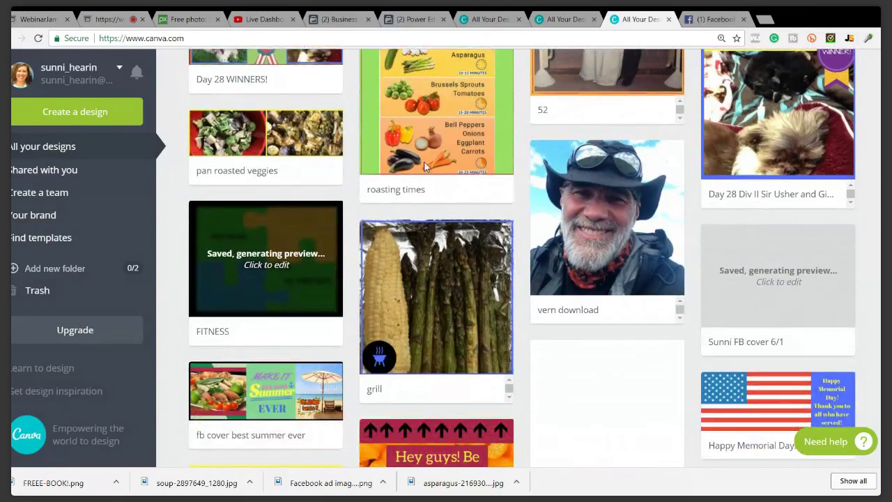
{"action": "scroll", "coordinate": [426, 166], "scroll_direction": "up", "scroll_amount": 2}
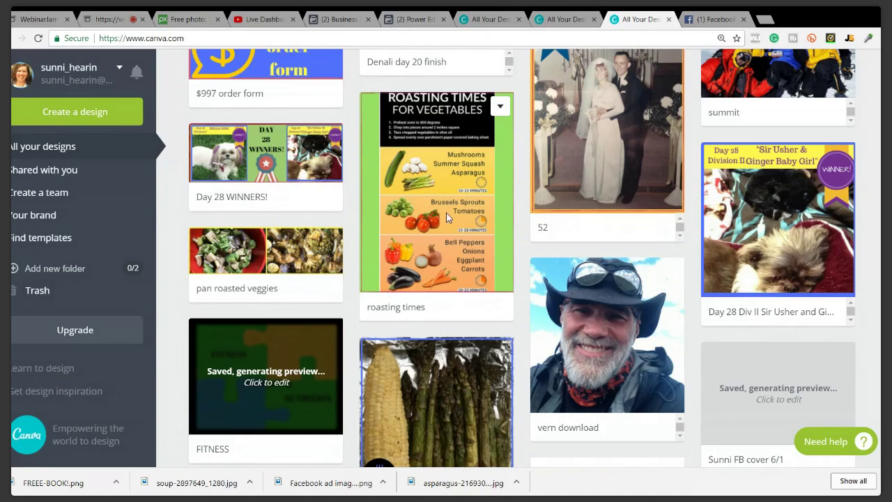
{"action": "scroll", "coordinate": [431, 173], "scroll_direction": "down", "scroll_amount": 5}
{"action": "scroll", "coordinate": [430, 180], "scroll_direction": "down", "scroll_amount": 2}
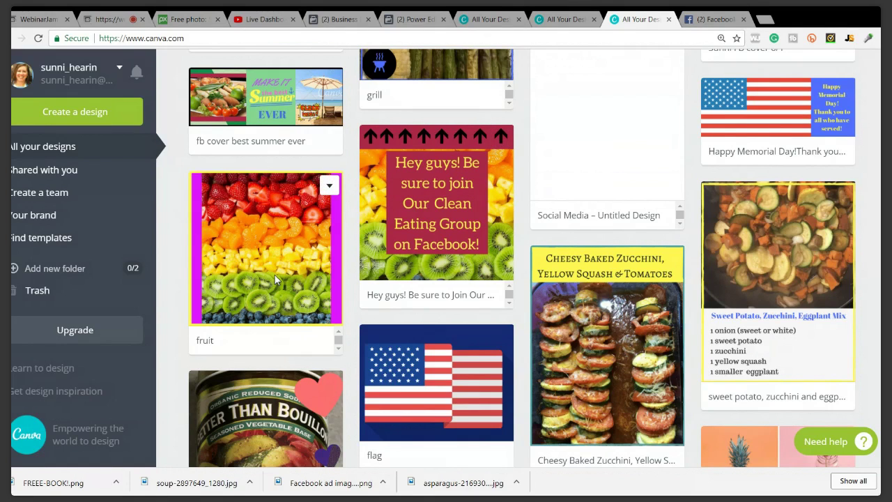
{"action": "scroll", "coordinate": [449, 208], "scroll_direction": "down", "scroll_amount": 2}
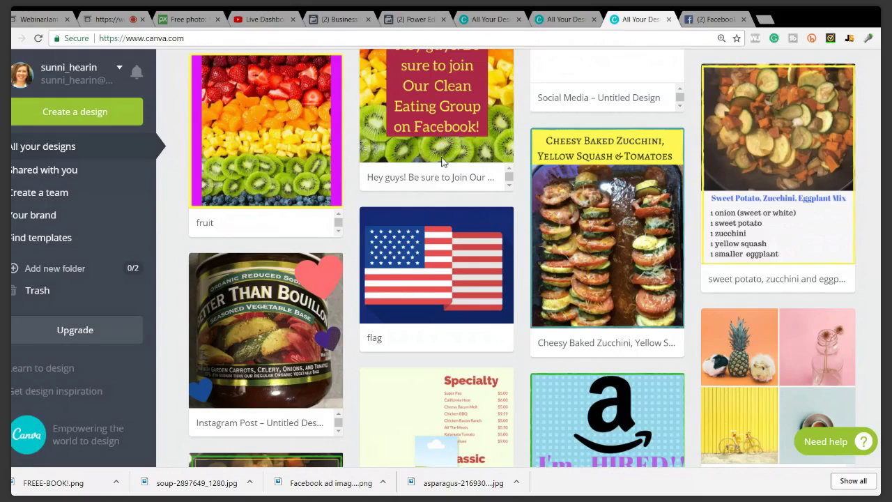
{"action": "scroll", "coordinate": [440, 144], "scroll_direction": "down", "scroll_amount": 6}
{"action": "scroll", "coordinate": [395, 266], "scroll_direction": "down", "scroll_amount": 4}
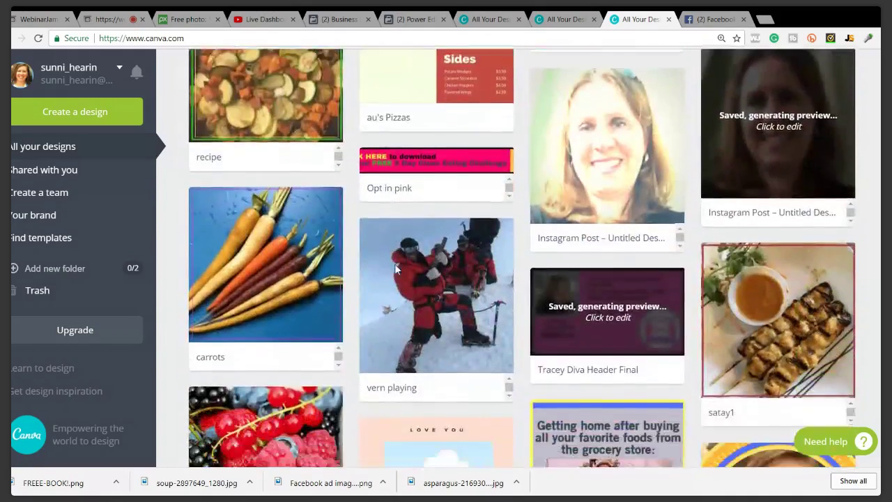
{"action": "scroll", "coordinate": [395, 270], "scroll_direction": "down", "scroll_amount": 1}
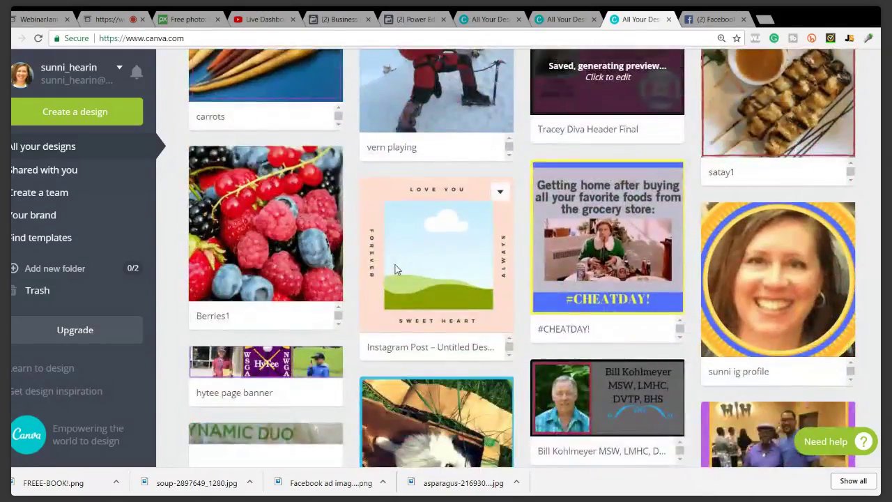
{"action": "scroll", "coordinate": [395, 269], "scroll_direction": "down", "scroll_amount": 3}
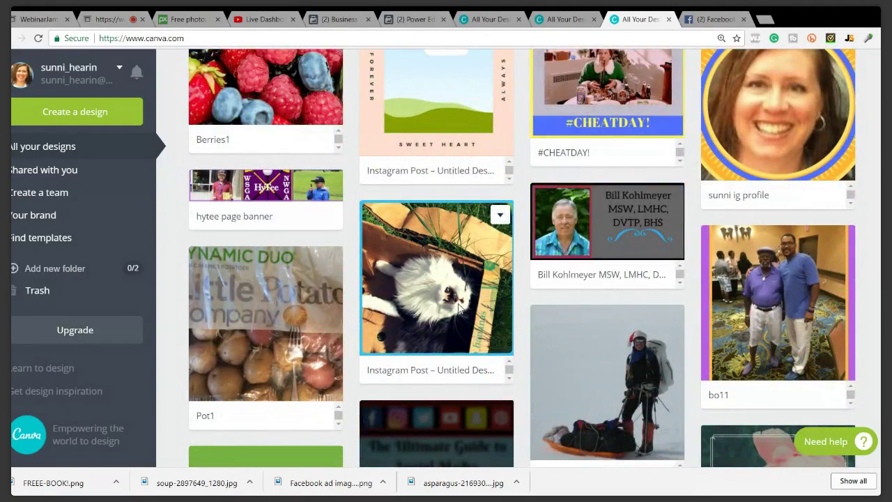
{"action": "scroll", "coordinate": [439, 296], "scroll_direction": "down", "scroll_amount": 10}
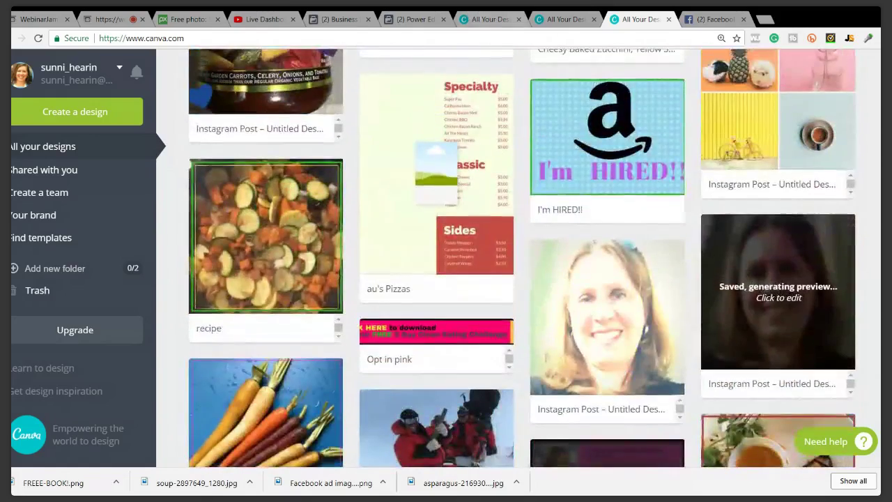
{"action": "left_click", "coordinate": [569, 20]}
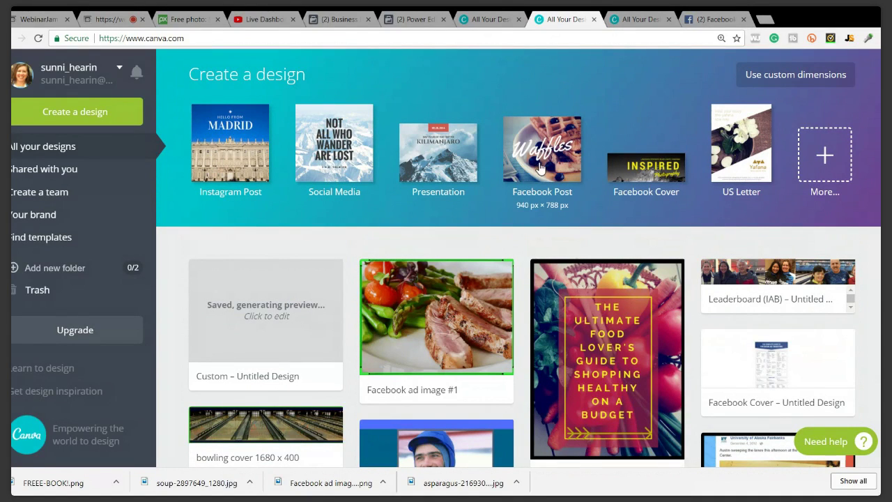
Create a blank 800 × 800 px Social Media design titled Untitled Design
{"action": "left_click", "coordinate": [346, 153]}
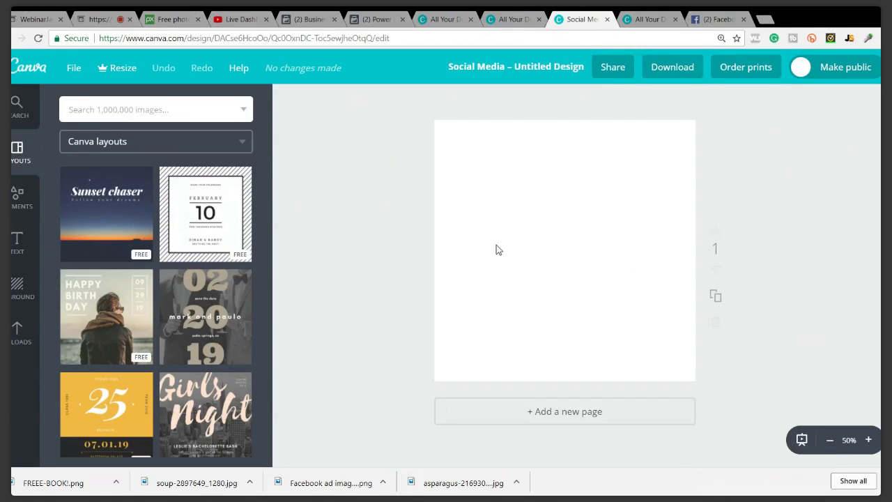
{"action": "scroll", "coordinate": [513, 204], "scroll_direction": "down", "scroll_amount": 1}
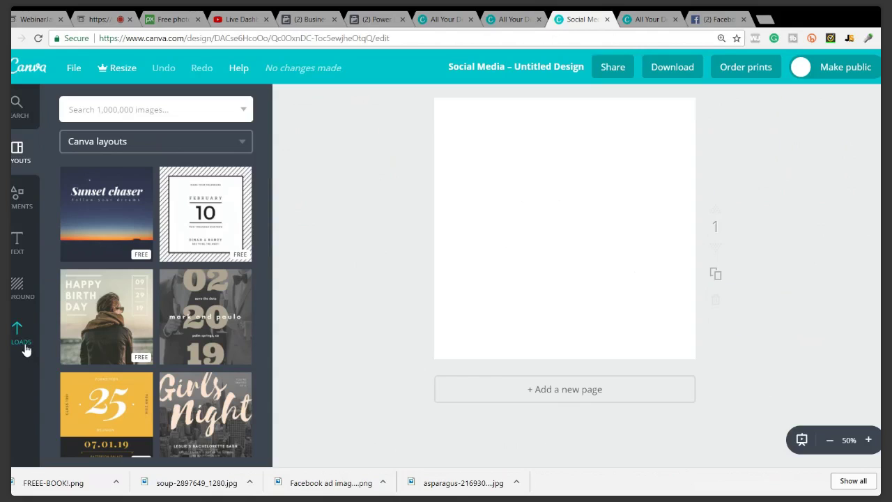
Search Canva's images for 'woman'
{"action": "left_click", "coordinate": [17, 105]}
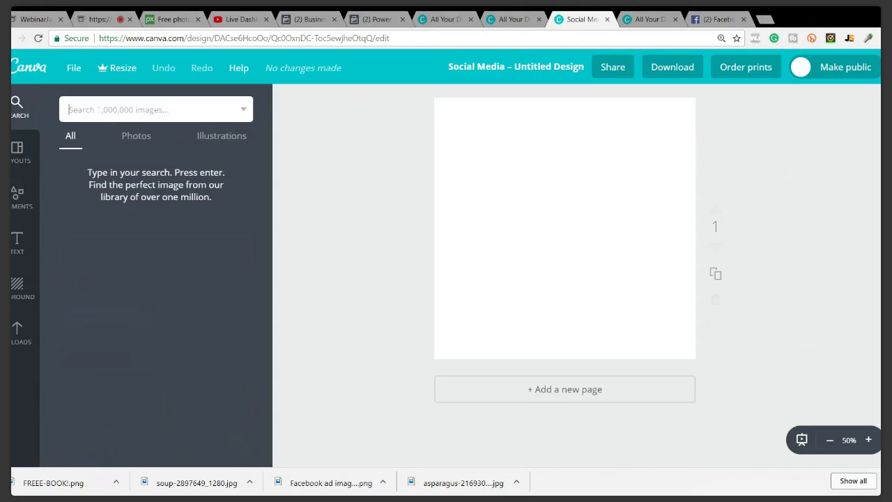
{"action": "type", "text": "woman"}
{"action": "key", "text": "Return"}
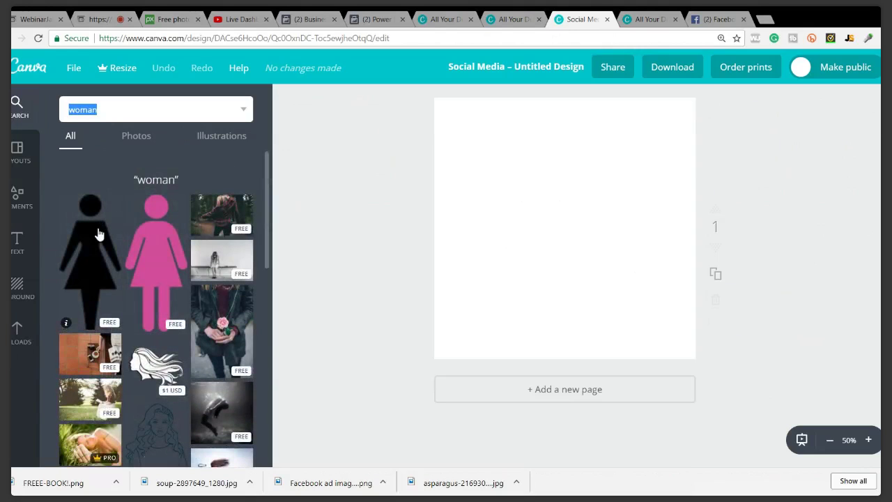
{"action": "scroll", "coordinate": [103, 280], "scroll_direction": "down", "scroll_amount": 3}
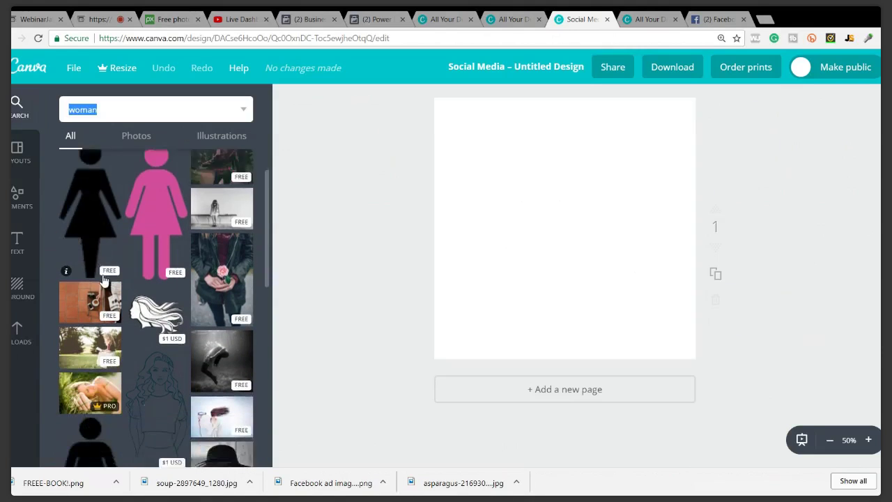
{"action": "scroll", "coordinate": [102, 280], "scroll_direction": "down", "scroll_amount": 1}
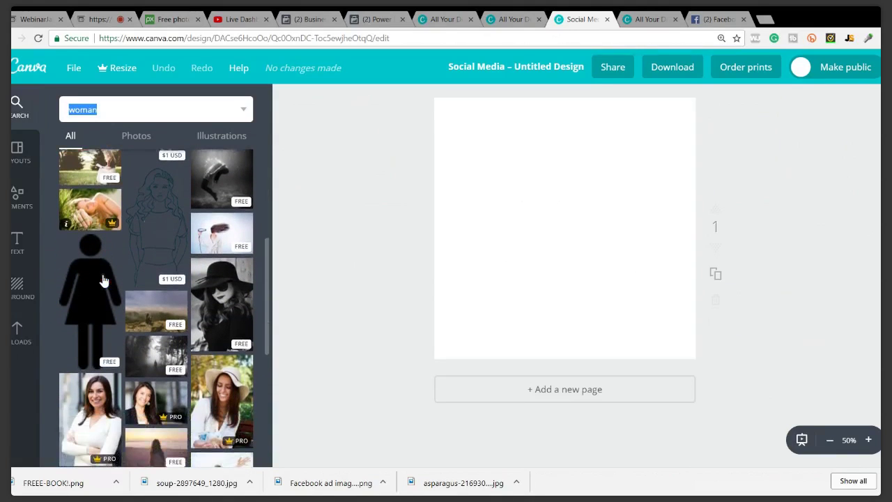
Add the underwater woman photo, enlarge it, then delete it from the page
{"action": "left_click", "coordinate": [217, 183]}
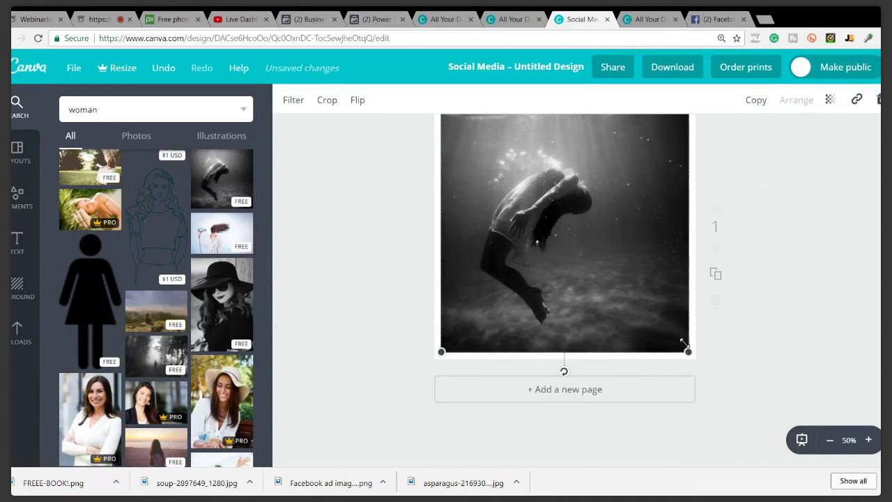
{"action": "left_click_drag", "start_coordinate": [689, 352], "coordinate": [739, 401]}
{"action": "left_click_drag", "start_coordinate": [637, 293], "coordinate": [610, 262]}
{"action": "left_click", "coordinate": [829, 205]}
{"action": "scroll", "coordinate": [820, 251], "scroll_direction": "up", "scroll_amount": 1}
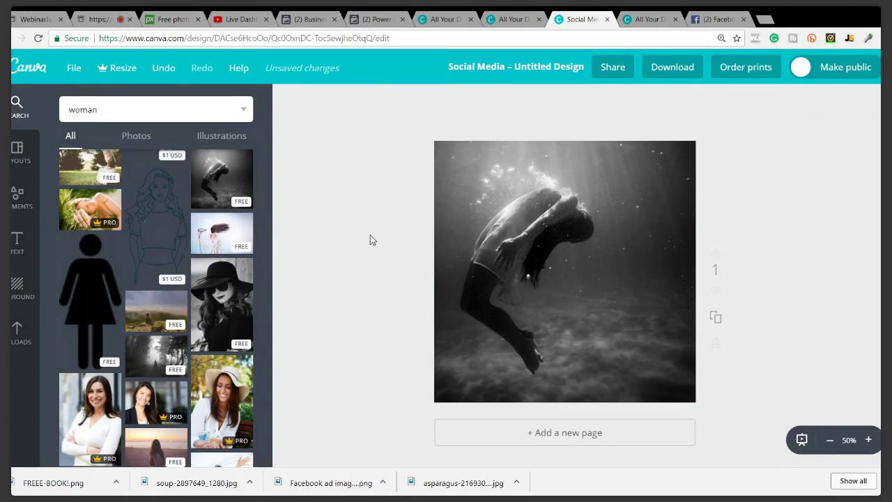
{"action": "left_click", "coordinate": [516, 229]}
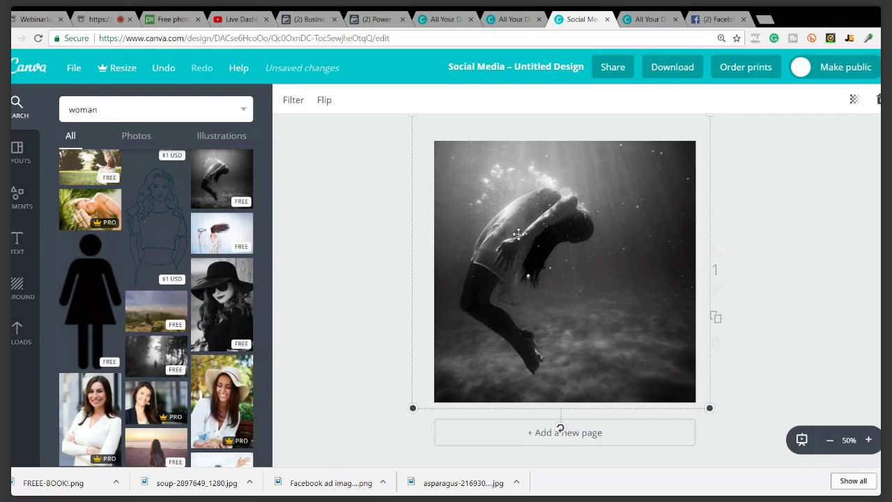
{"action": "key", "text": "Delete"}
Add the woman-in-a-hat photo, shrink it and place it on the page's left
{"action": "left_click", "coordinate": [227, 319]}
{"action": "left_click_drag", "start_coordinate": [568, 289], "coordinate": [525, 290]}
{"action": "left_click_drag", "start_coordinate": [604, 389], "coordinate": [542, 374]}
{"action": "left_click_drag", "start_coordinate": [540, 332], "coordinate": [542, 342]}
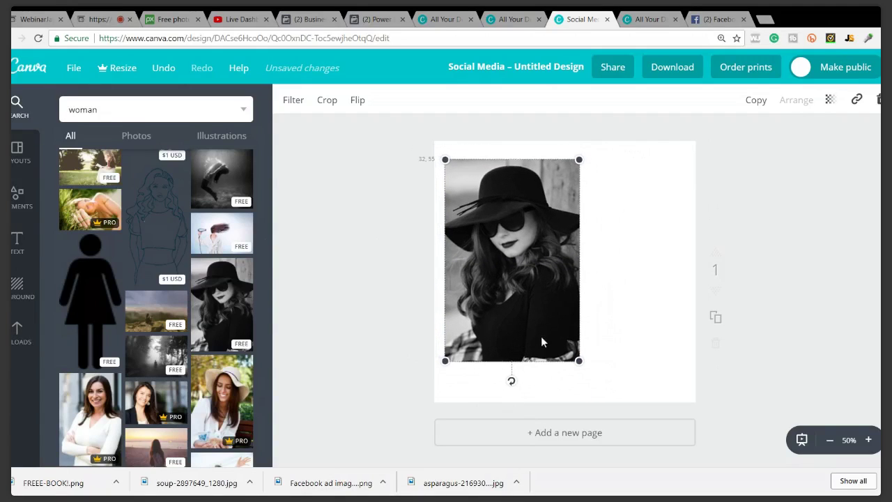
{"action": "left_click", "coordinate": [607, 266]}
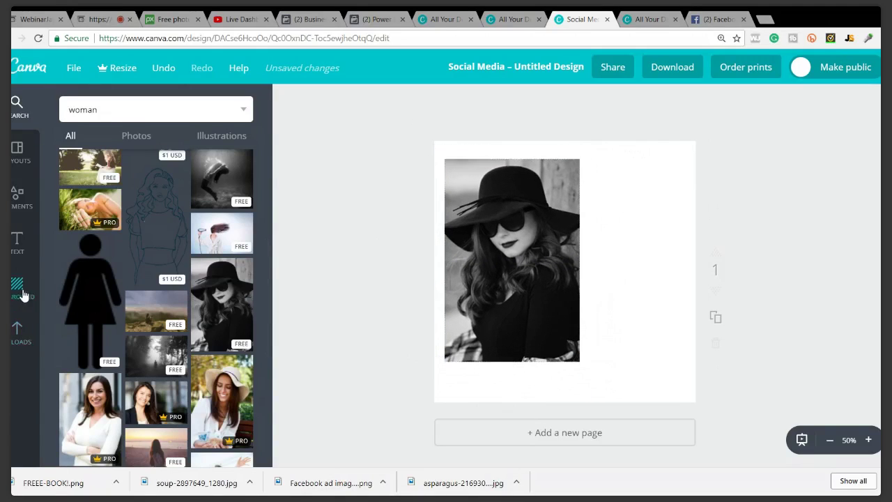
Apply the chevron background and recolour it lime (e1ff4a)
{"action": "left_click", "coordinate": [20, 295]}
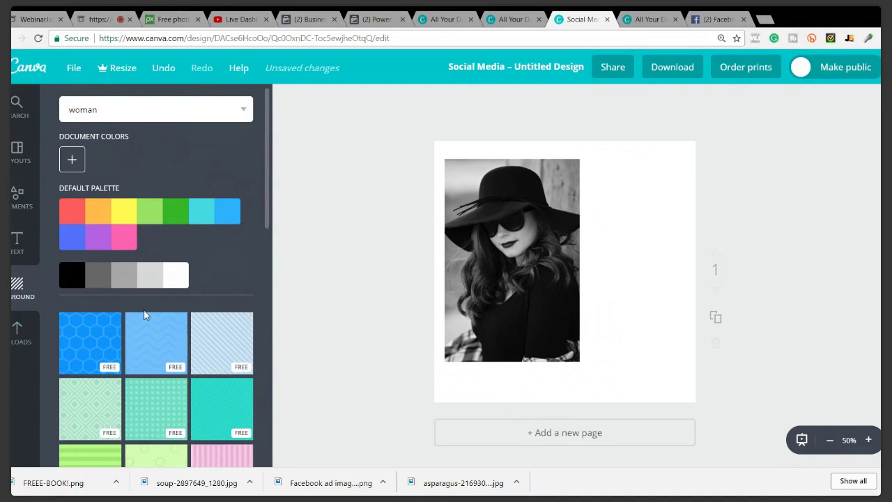
{"action": "scroll", "coordinate": [141, 313], "scroll_direction": "down", "scroll_amount": 1}
{"action": "left_click", "coordinate": [103, 293]}
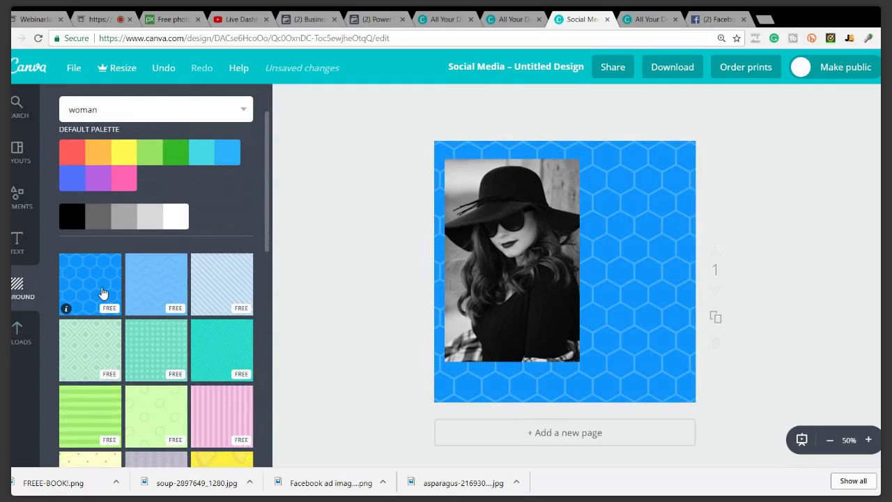
{"action": "left_click", "coordinate": [177, 285]}
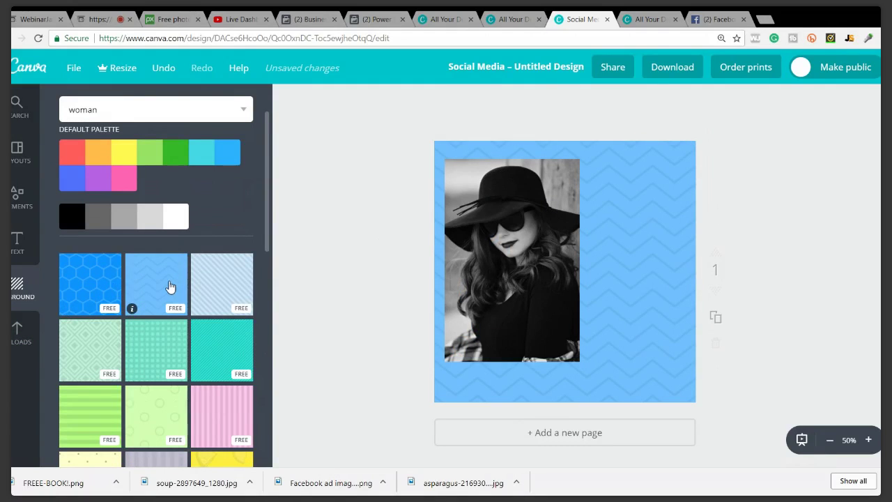
{"action": "left_click", "coordinate": [640, 183]}
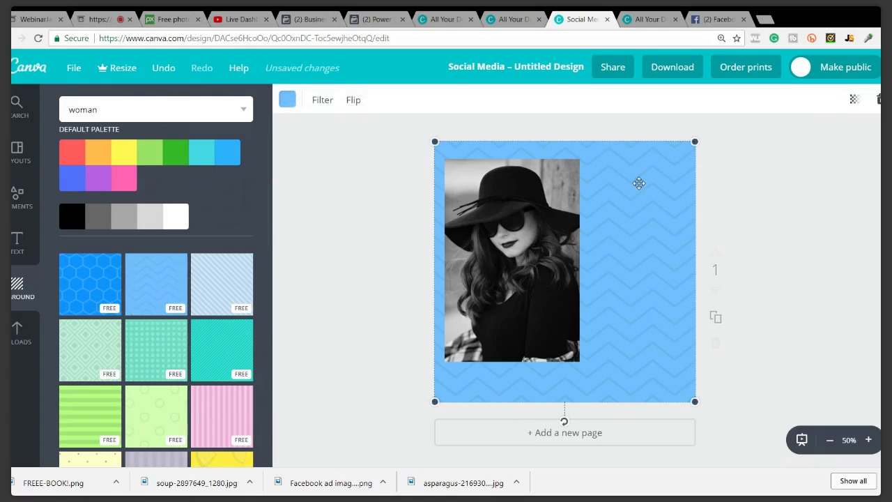
{"action": "left_click", "coordinate": [289, 100]}
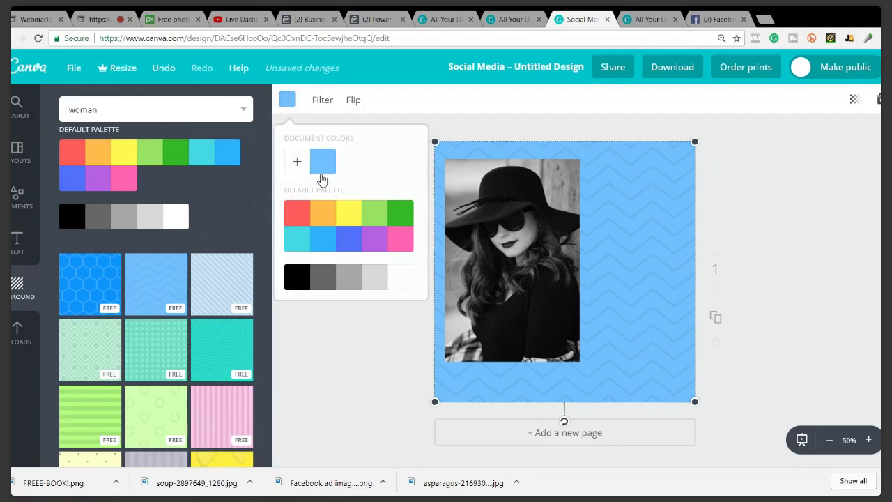
{"action": "left_click", "coordinate": [300, 162]}
{"action": "left_click_drag", "start_coordinate": [341, 209], "coordinate": [385, 273]}
{"action": "left_click", "coordinate": [823, 199]}
Nudge the hat photo up and add a default heading text box
{"action": "left_click_drag", "start_coordinate": [534, 248], "coordinate": [530, 239]}
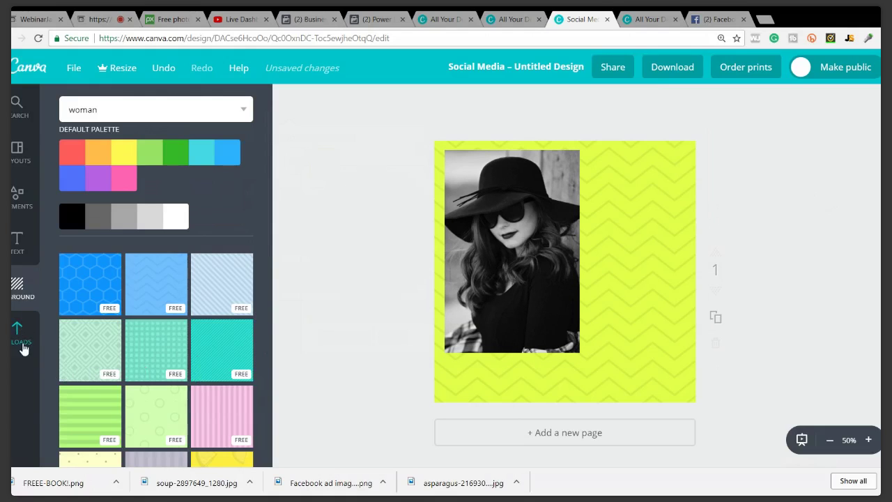
{"action": "left_click", "coordinate": [16, 252]}
{"action": "left_click", "coordinate": [161, 168]}
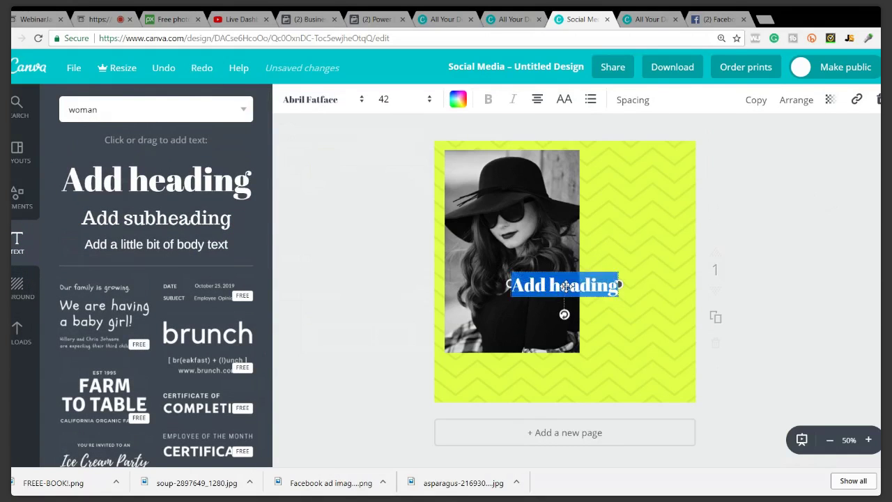
Replace the heading text with 'Be Sure To Join Our Secret Facebook Group!'
{"action": "left_click", "coordinate": [17, 334]}
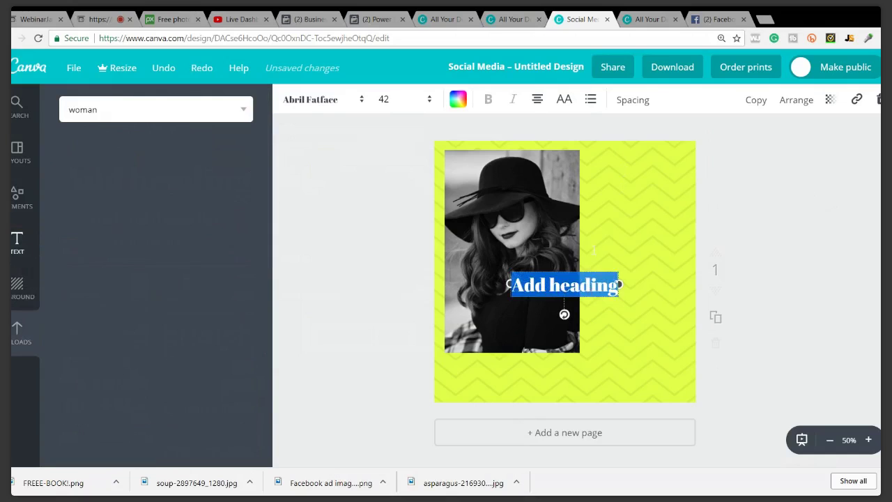
{"action": "double_click", "coordinate": [536, 290]}
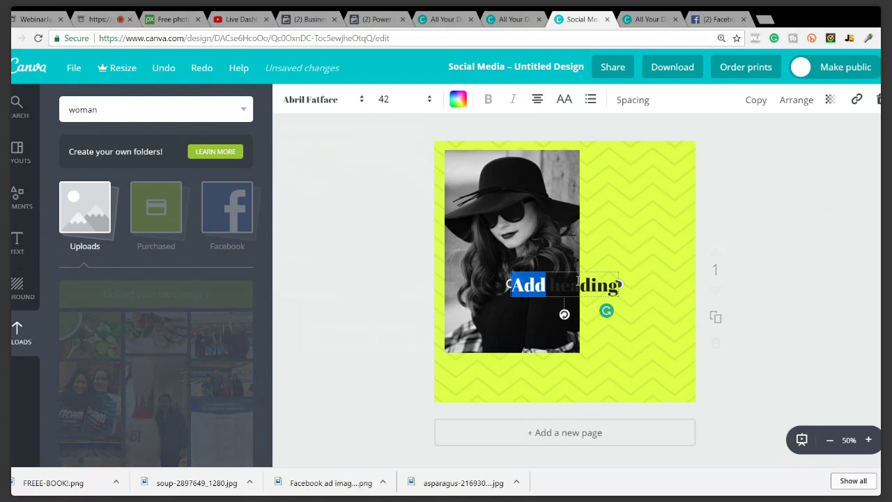
{"action": "double_click", "coordinate": [579, 283]}
{"action": "key", "text": "BackSpace"}
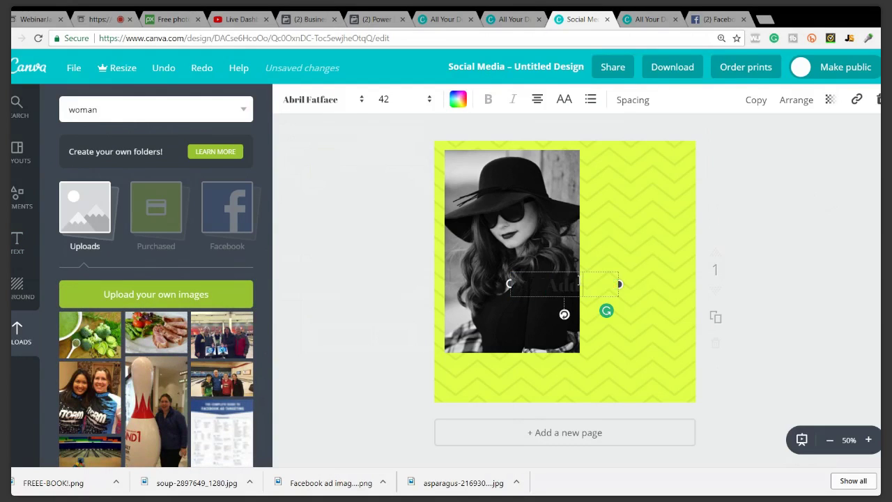
{"action": "key", "text": "BackSpace"}
{"action": "key", "text": "BackSpace"}
{"action": "key", "text": "BackSpace"}
{"action": "type", "text": "Be Sure To J"}
{"action": "type", "text": "oin"}
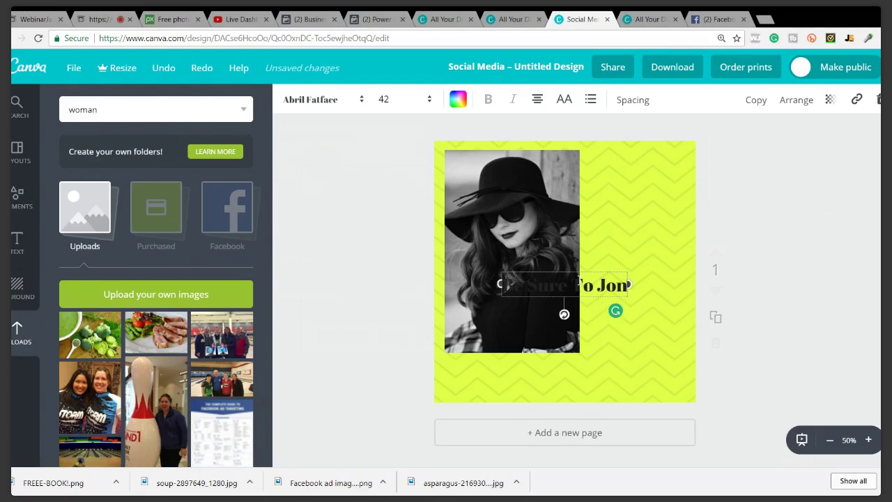
{"action": "key", "text": "BackSpace"}
{"action": "key", "text": "BackSpace"}
{"action": "type", "text": "in O"}
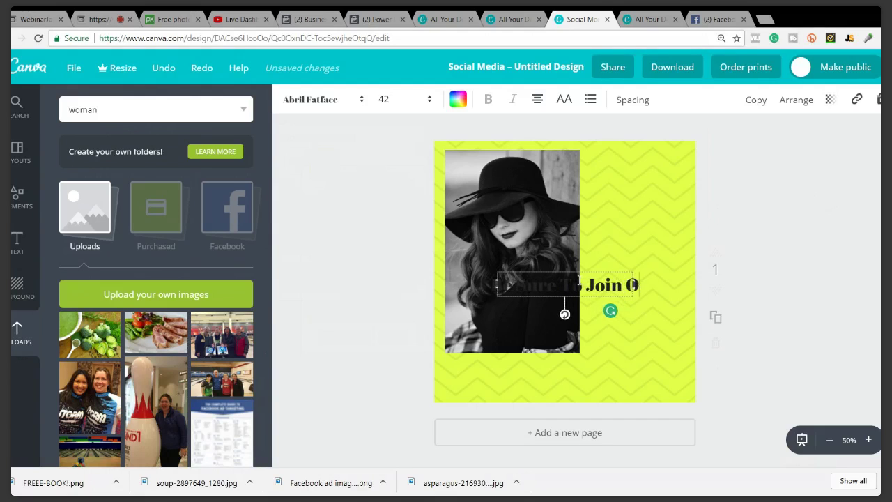
{"action": "type", "text": "ur Se"}
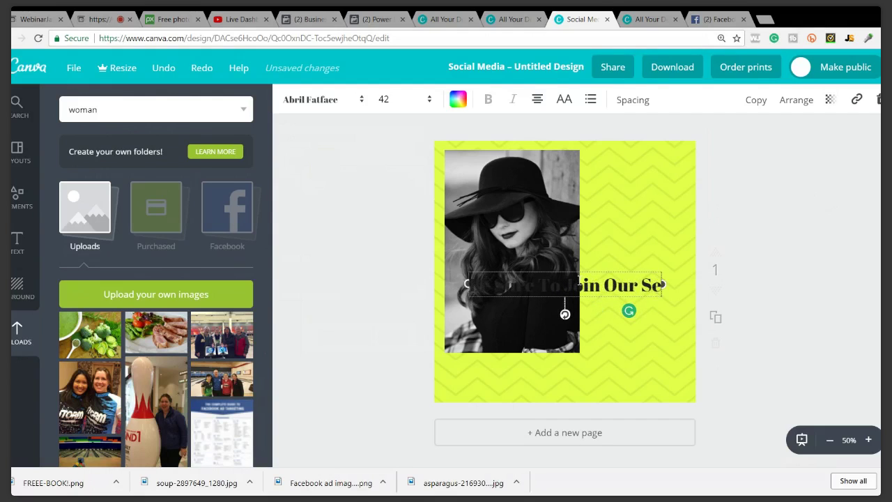
{"action": "type", "text": "cret Gace"}
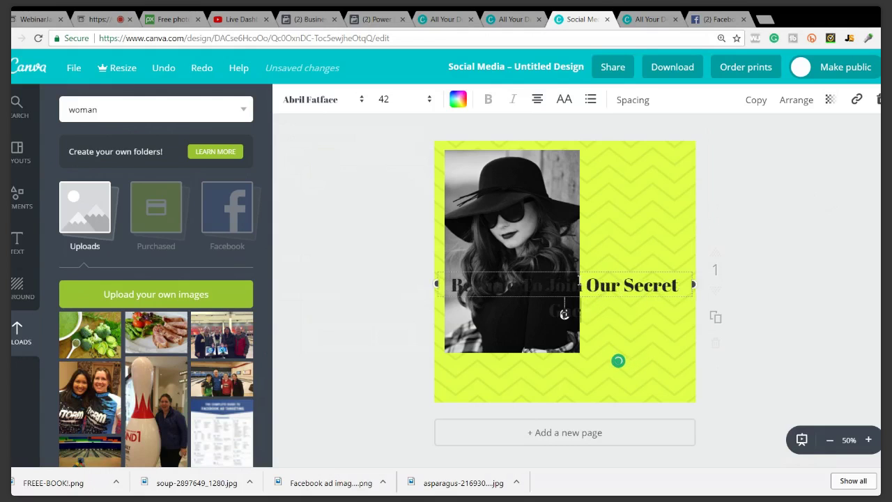
{"action": "key", "text": "BackSpace"}
{"action": "key", "text": "BackSpace"}
{"action": "key", "text": "BackSpace"}
{"action": "key", "text": "BackSpace"}
{"action": "key", "text": "BackSpace"}
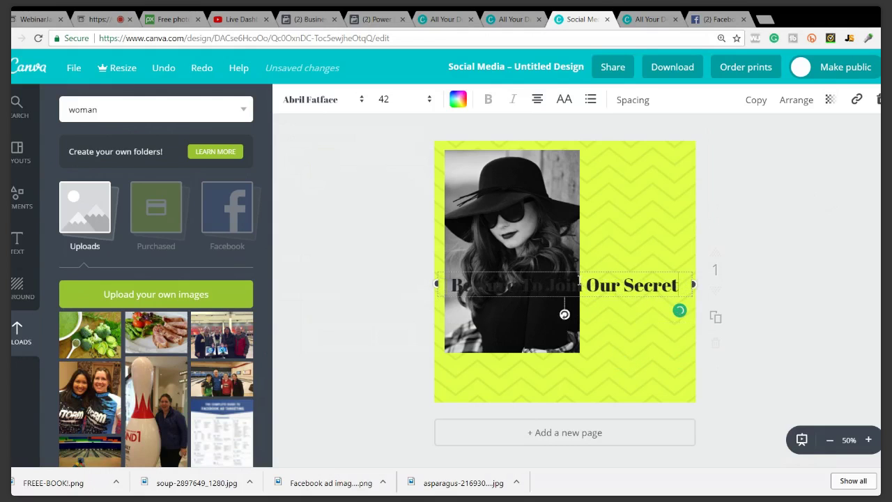
{"action": "type", "text": "Faceb"}
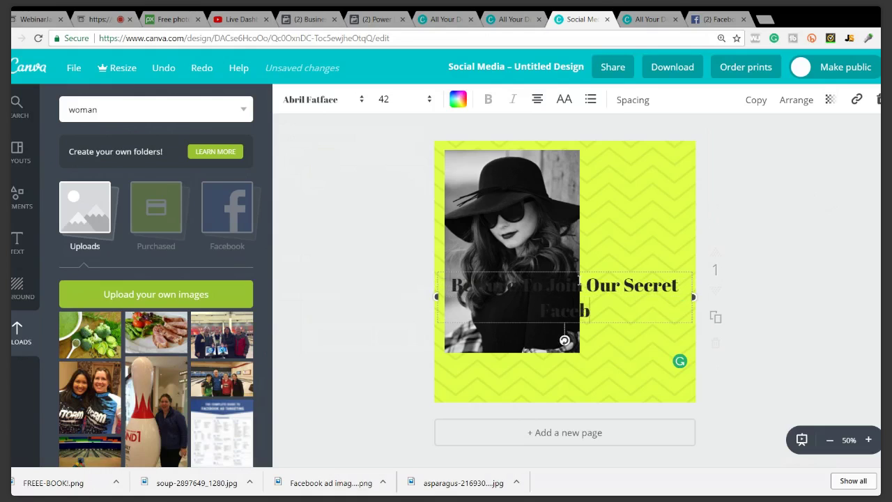
{"action": "type", "text": "ook Group!"}
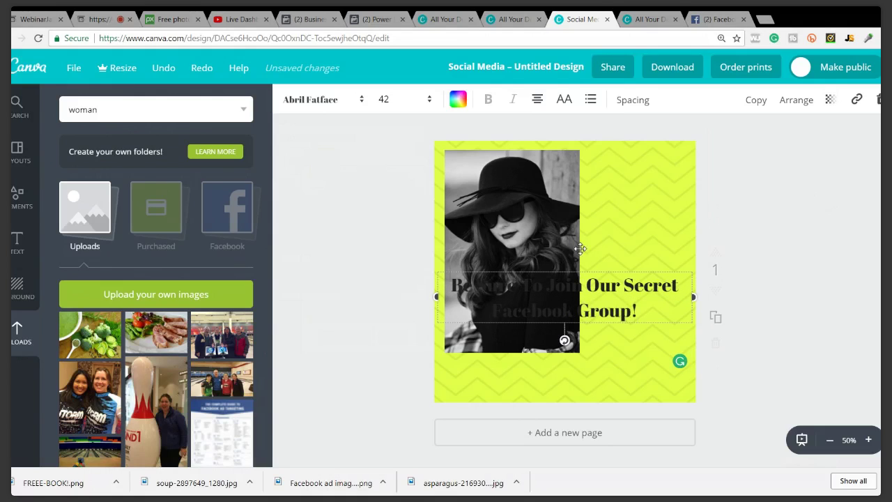
Add 'for Smart Business Owners!', narrow the heading into a column, and move it top right
{"action": "left_click_drag", "start_coordinate": [438, 296], "coordinate": [482, 297]}
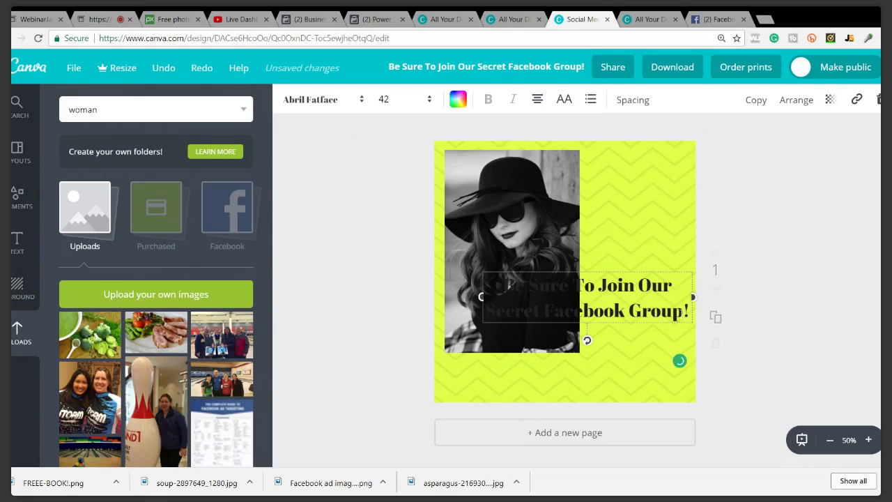
{"action": "type", "text": "for Smart Business Owners!"}
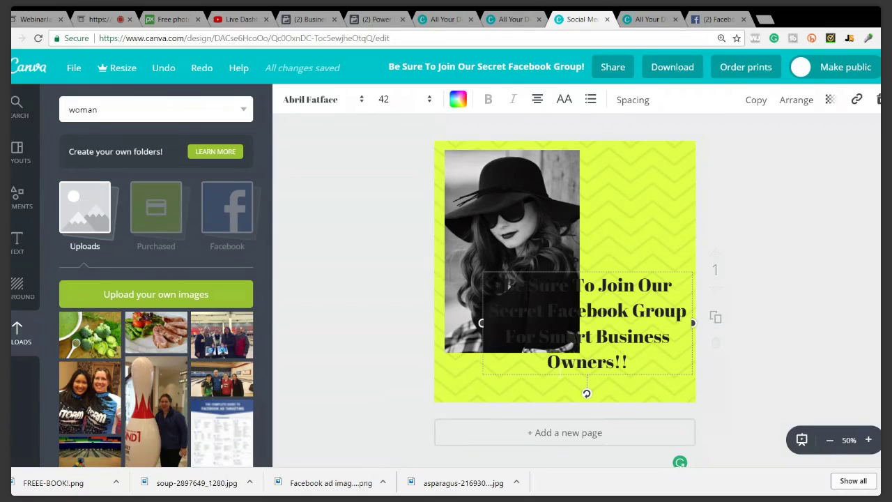
{"action": "left_click_drag", "start_coordinate": [500, 324], "coordinate": [577, 374]}
{"action": "left_click_drag", "start_coordinate": [637, 270], "coordinate": [646, 144]}
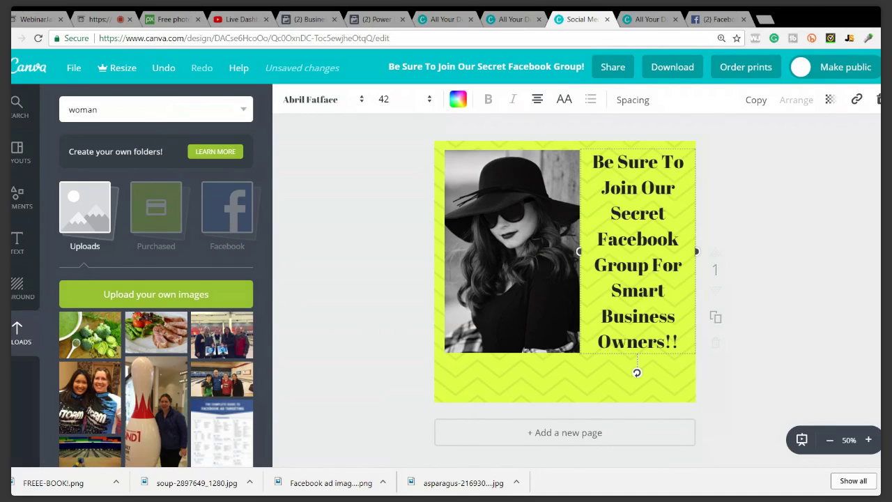
Search 'arrow' and add the teal arrow, rotated downward, shrunk and placed below the heading
{"action": "left_click", "coordinate": [155, 110]}
{"action": "type", "text": "arrow"}
{"action": "key", "text": "Return"}
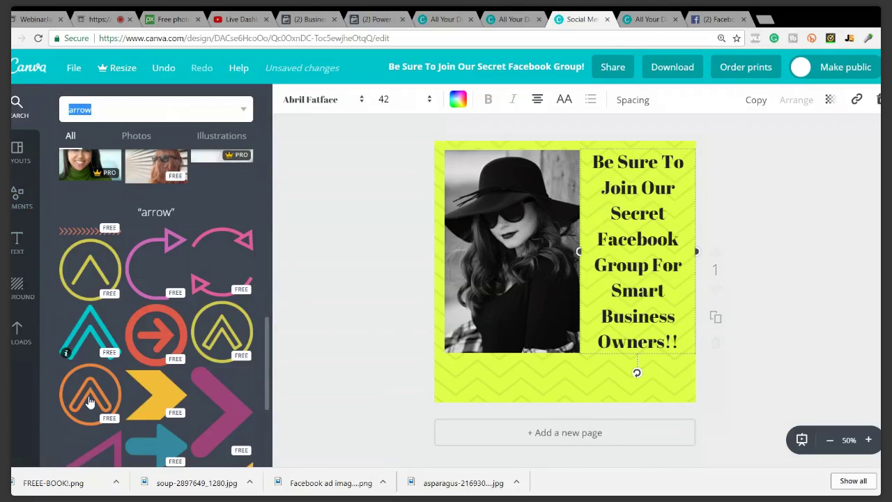
{"action": "left_click", "coordinate": [84, 340]}
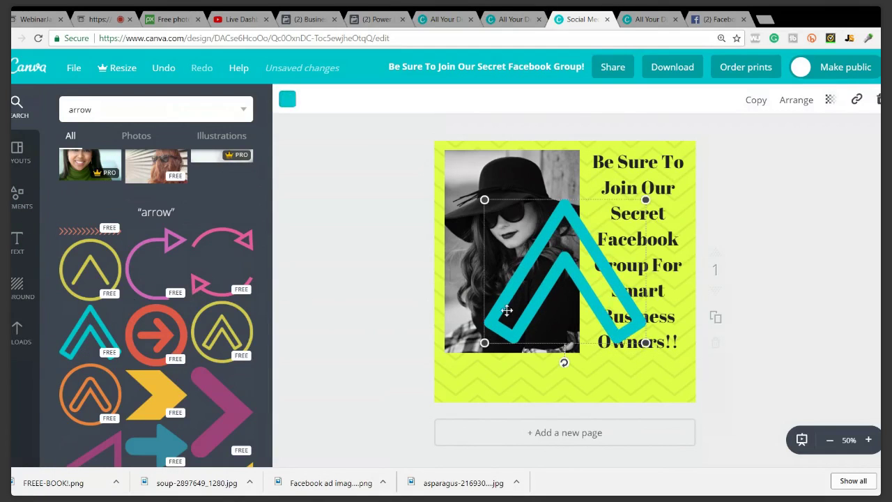
{"action": "left_click_drag", "start_coordinate": [564, 363], "coordinate": [565, 180]}
{"action": "left_click_drag", "start_coordinate": [645, 202], "coordinate": [570, 266]}
{"action": "left_click_drag", "start_coordinate": [545, 308], "coordinate": [644, 379]}
Colour the arrow black and place a duplicate beside it
{"action": "left_click", "coordinate": [287, 99]}
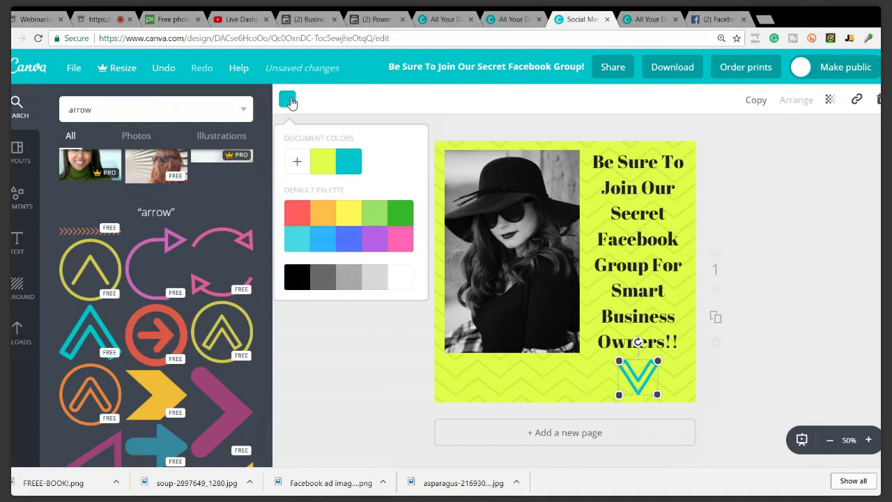
{"action": "left_click", "coordinate": [300, 281]}
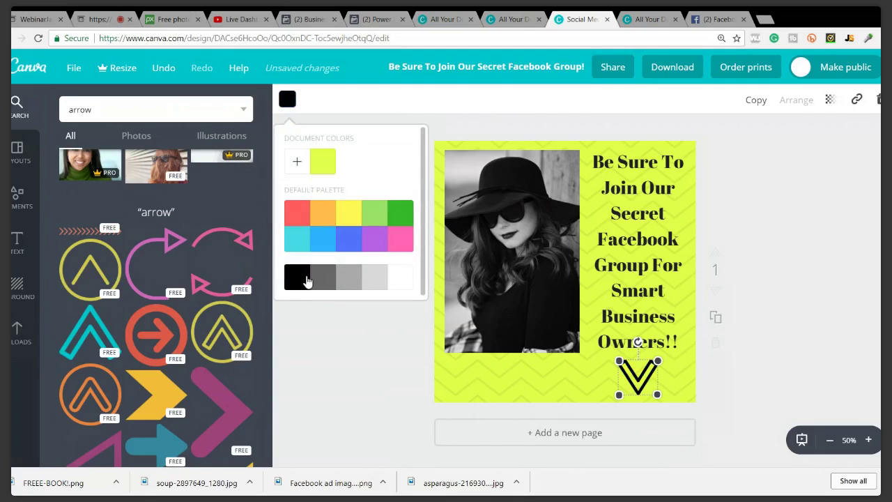
{"action": "left_click", "coordinate": [753, 102]}
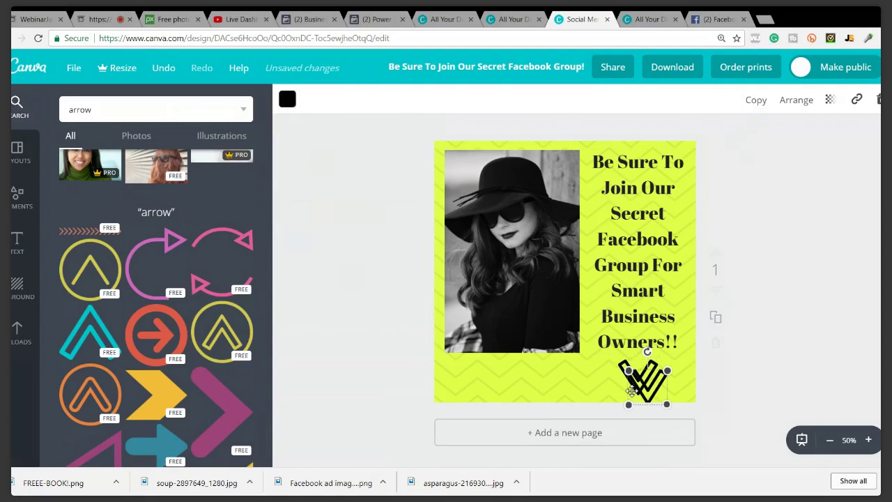
{"action": "mouse_move", "coordinate": [641, 376]}
{"action": "left_mouse_down"}
{"action": "mouse_move", "coordinate": [580, 381]}
{"action": "mouse_move", "coordinate": [653, 370]}
{"action": "left_mouse_up"}
{"action": "left_click", "coordinate": [592, 376]}
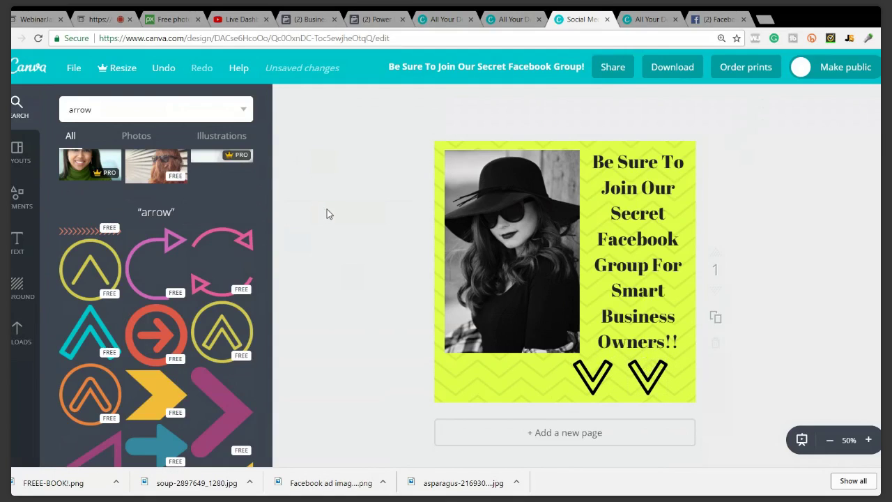
Clear the 'arrow' search term to look for line graphics instead
{"action": "double_click", "coordinate": [139, 105]}
{"action": "key", "text": "BackSpace"}
{"action": "key", "text": "Return"}
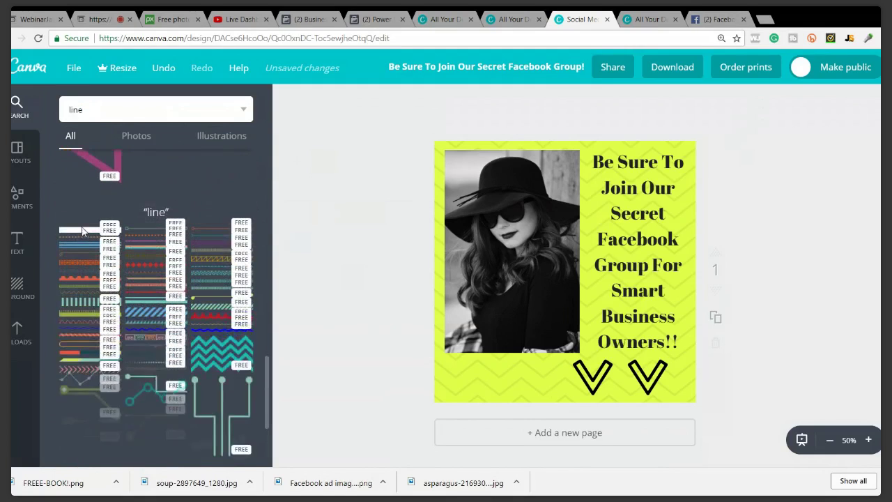
Add a black line, stretch it along the top edge, and make several copies
{"action": "left_click", "coordinate": [81, 232]}
{"action": "left_click_drag", "start_coordinate": [538, 225], "coordinate": [521, 137]}
{"action": "left_click_drag", "start_coordinate": [671, 130], "coordinate": [706, 130]}
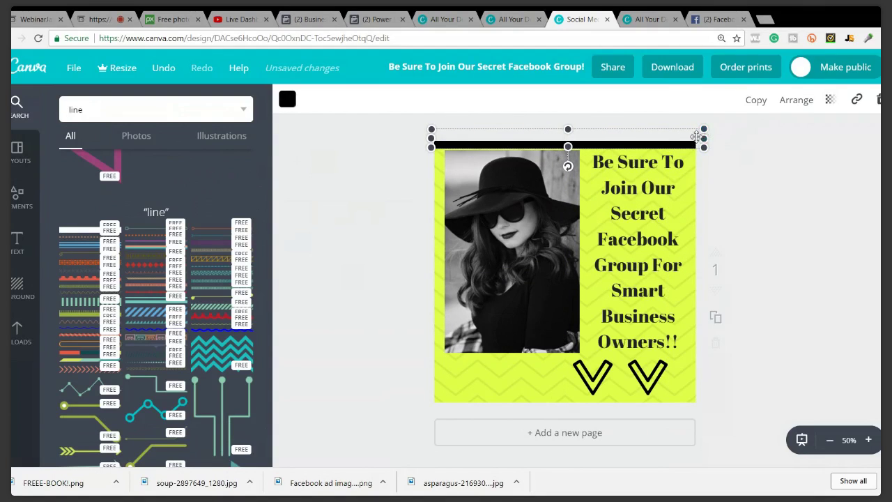
{"action": "left_click", "coordinate": [755, 103]}
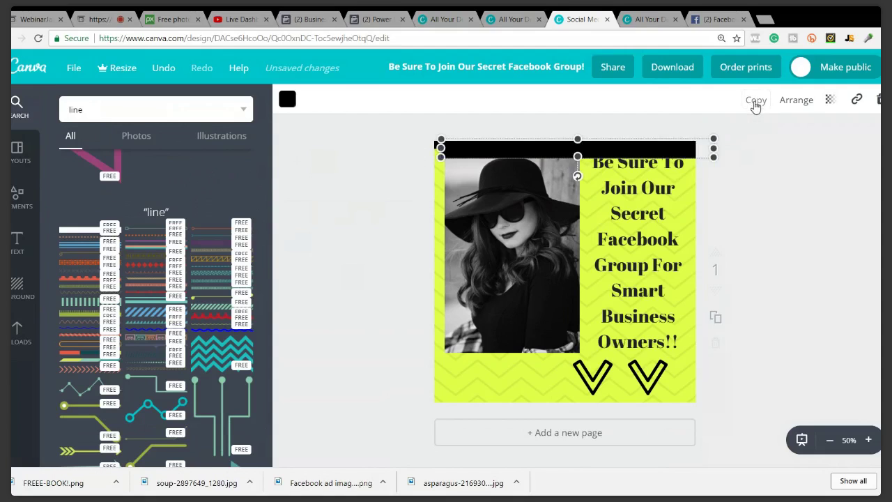
{"action": "left_click", "coordinate": [756, 103]}
{"action": "left_click", "coordinate": [756, 104]}
{"action": "left_click", "coordinate": [757, 104]}
Move line copies to the bottom, right and left edges, turning the side ones upright
{"action": "left_click_drag", "start_coordinate": [575, 183], "coordinate": [571, 406]}
{"action": "left_click_drag", "start_coordinate": [593, 157], "coordinate": [601, 230]}
{"action": "left_click_drag", "start_coordinate": [605, 265], "coordinate": [646, 230]}
{"action": "left_click_drag", "start_coordinate": [610, 192], "coordinate": [703, 233]}
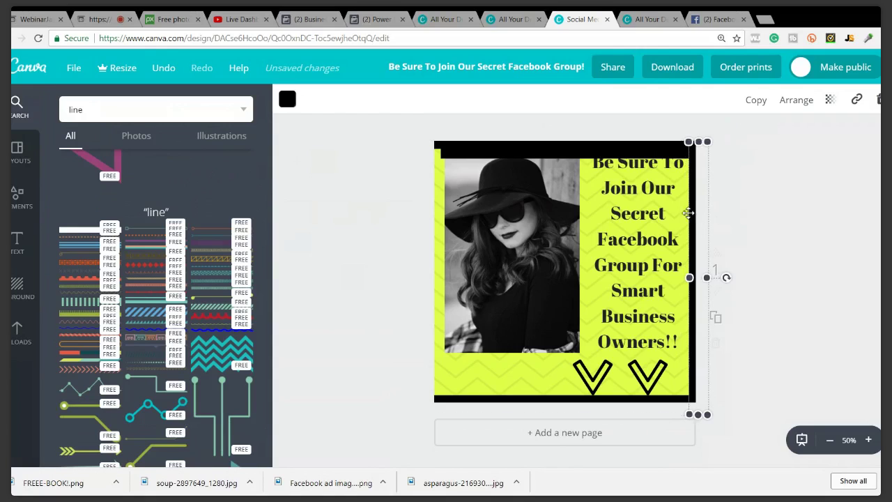
{"action": "left_click_drag", "start_coordinate": [537, 161], "coordinate": [453, 237]}
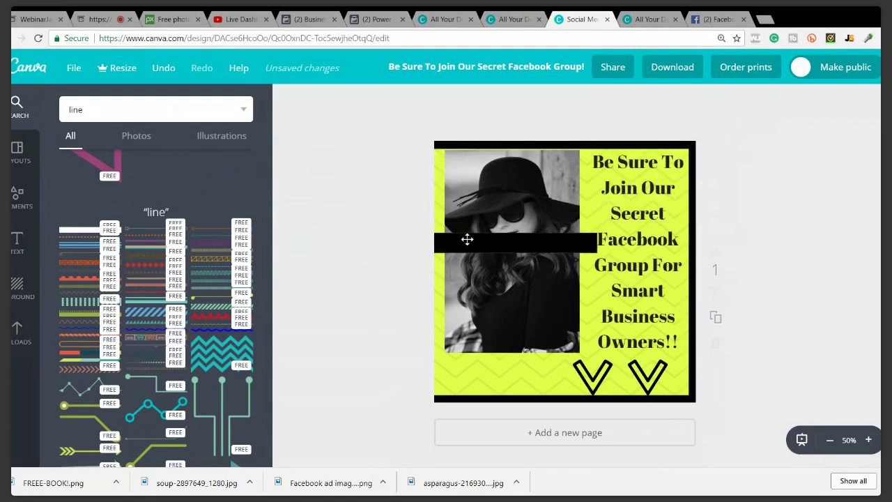
{"action": "left_click", "coordinate": [467, 239]}
{"action": "left_click_drag", "start_coordinate": [463, 269], "coordinate": [433, 237]}
{"action": "left_click", "coordinate": [368, 196]}
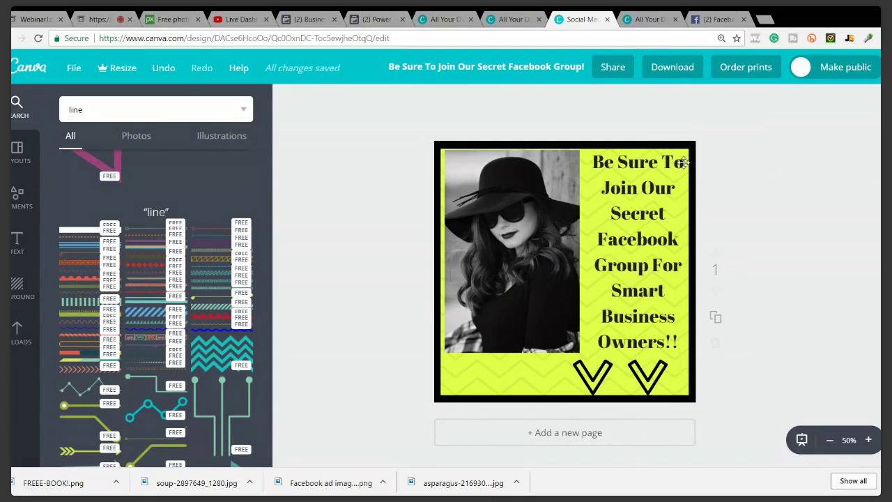
Download the design as a PNG (Recommended) image
{"action": "left_click", "coordinate": [674, 71]}
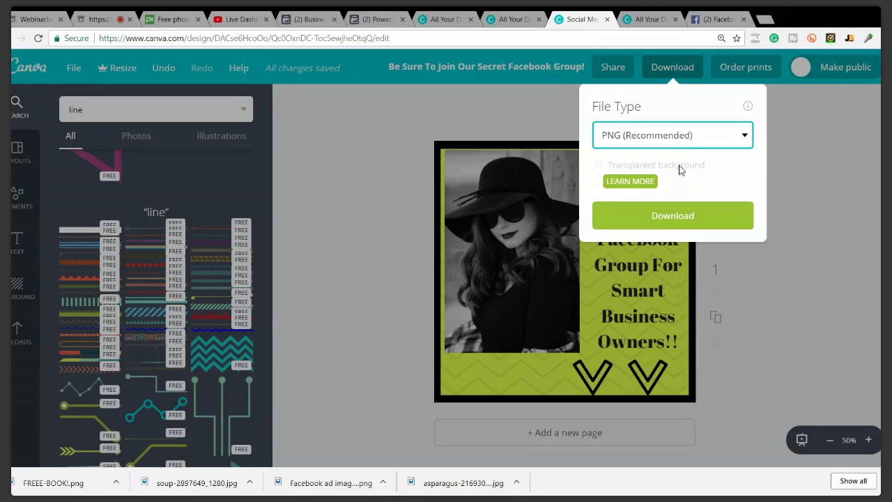
{"action": "left_click", "coordinate": [681, 213]}
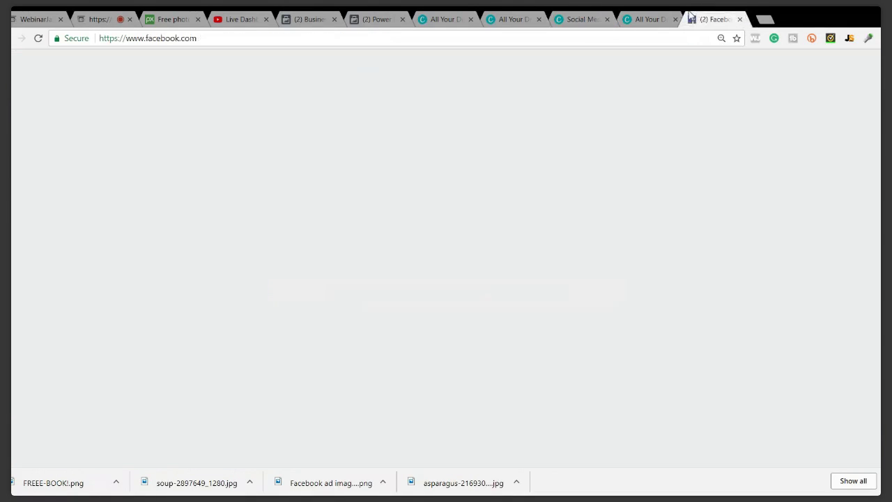
On Facebook, go to the Online Sales Funnel Academy page and start a photo post with the PNG
{"action": "left_click", "coordinate": [711, 20]}
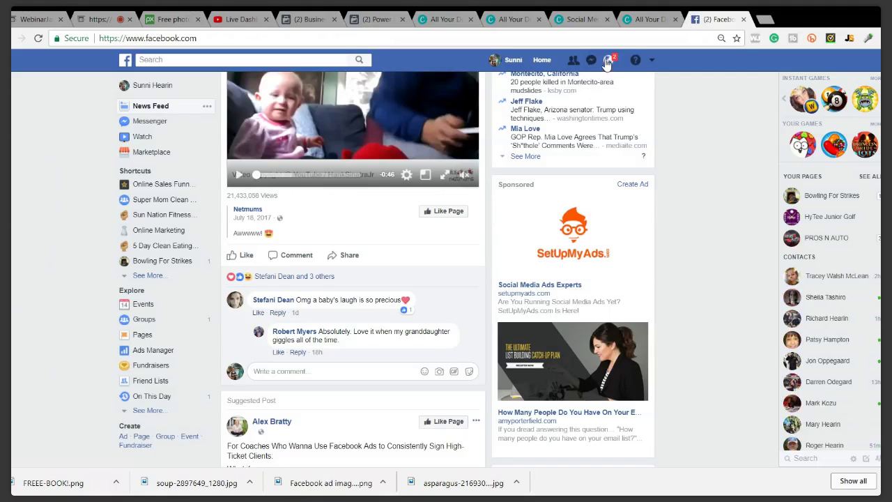
{"action": "left_click", "coordinate": [609, 61]}
{"action": "left_click", "coordinate": [609, 62]}
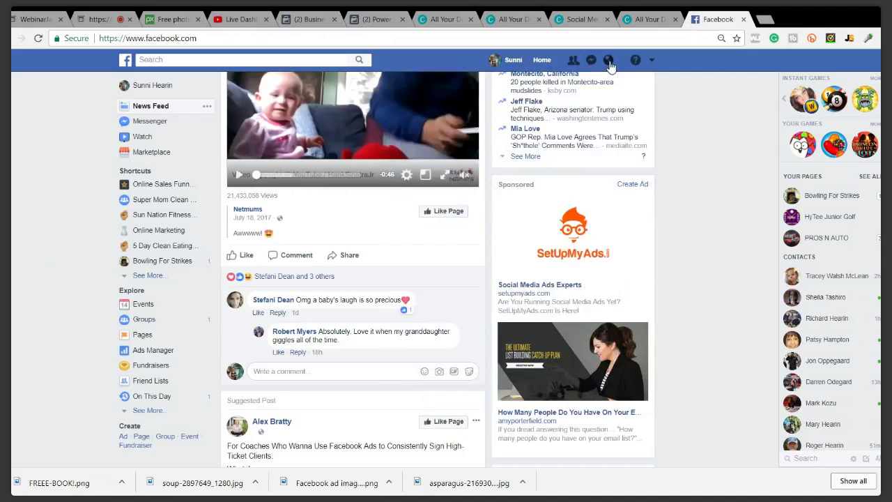
{"action": "left_click", "coordinate": [251, 60]}
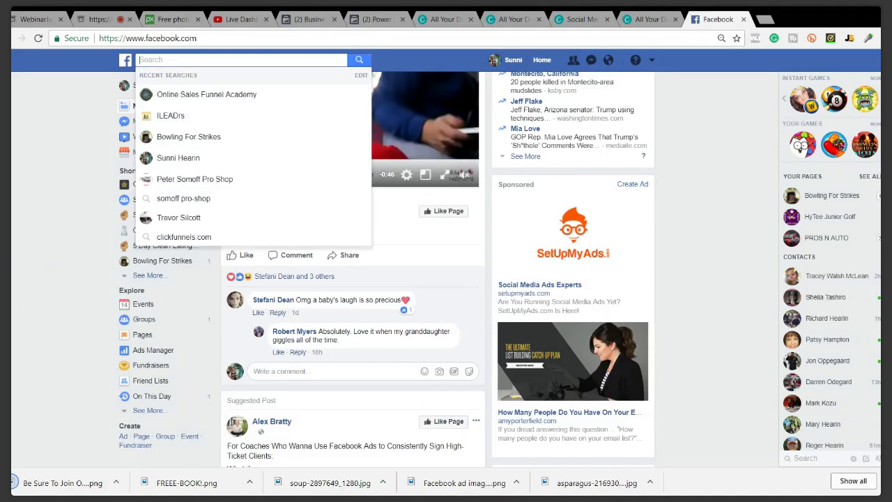
{"action": "key", "text": "Return"}
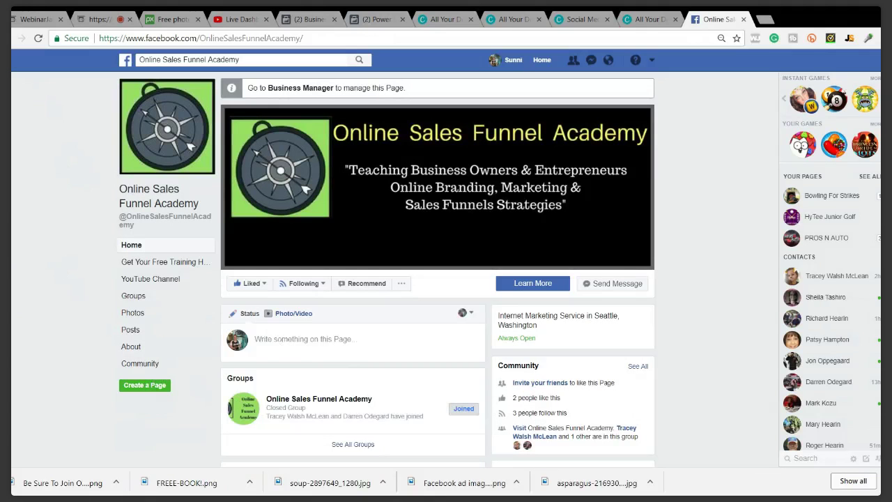
{"action": "left_click", "coordinate": [289, 315]}
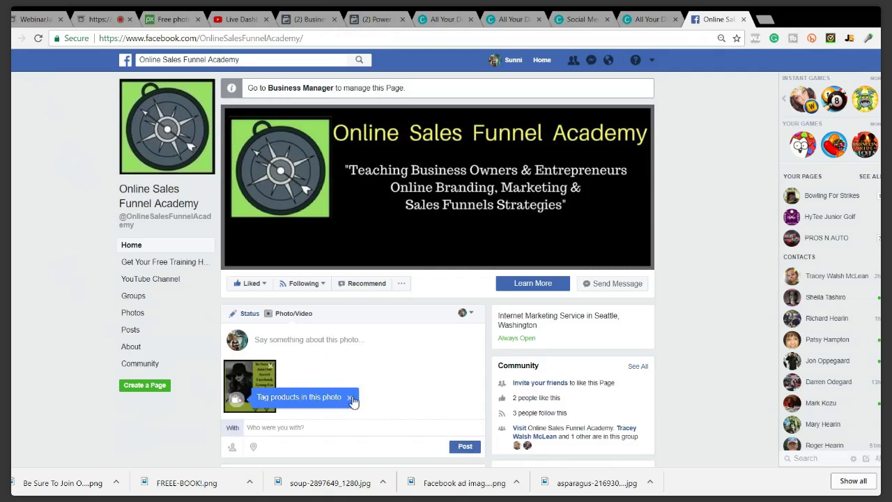
Caption the photo inviting readers to today's free training and registration link, then post it
{"action": "left_click", "coordinate": [350, 398]}
{"action": "left_click", "coordinate": [255, 340]}
{"action": "type", "text": "Be sure to join us lat"}
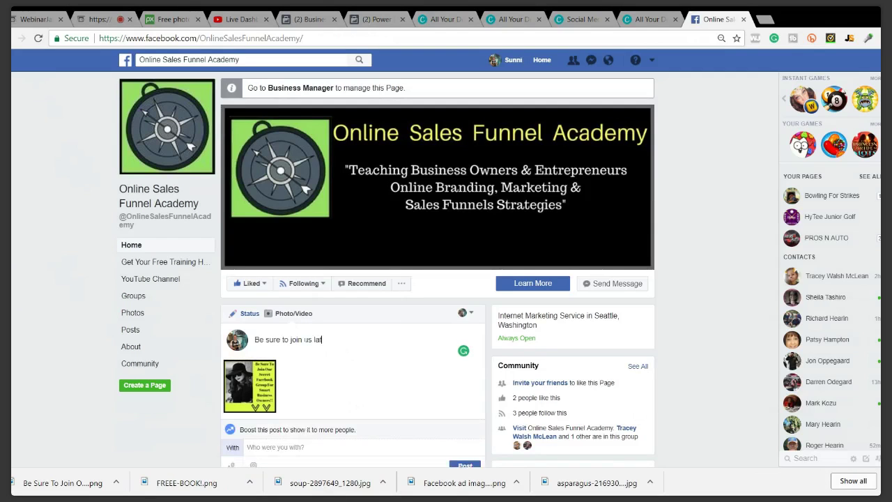
{"action": "type", "text": "er on today for this G"}
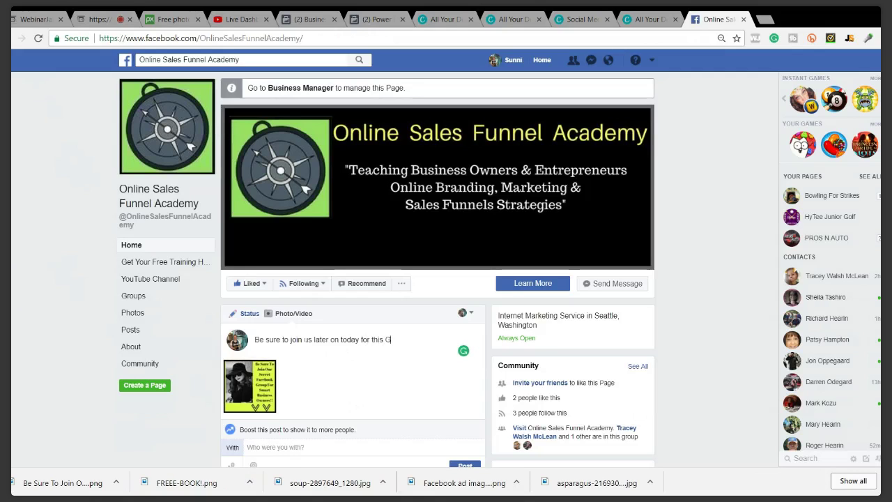
{"action": "type", "text": "reat Fri"}
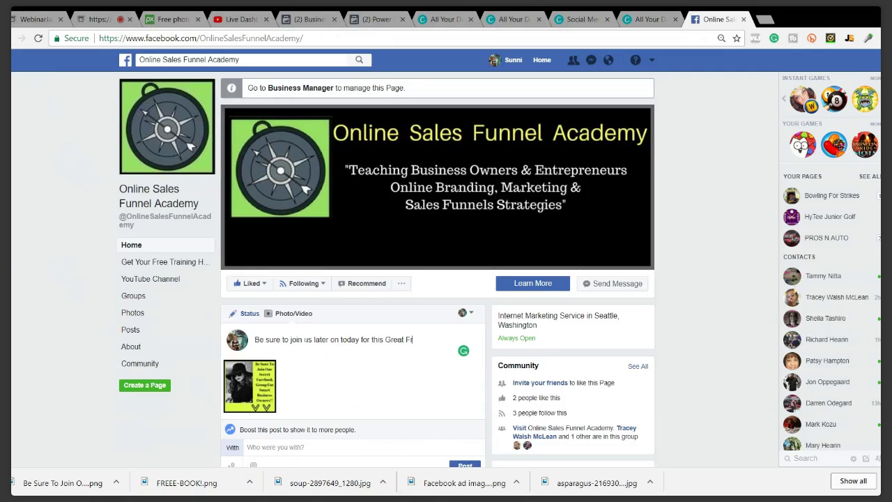
{"action": "type", "text": "e Training! Click Here"}
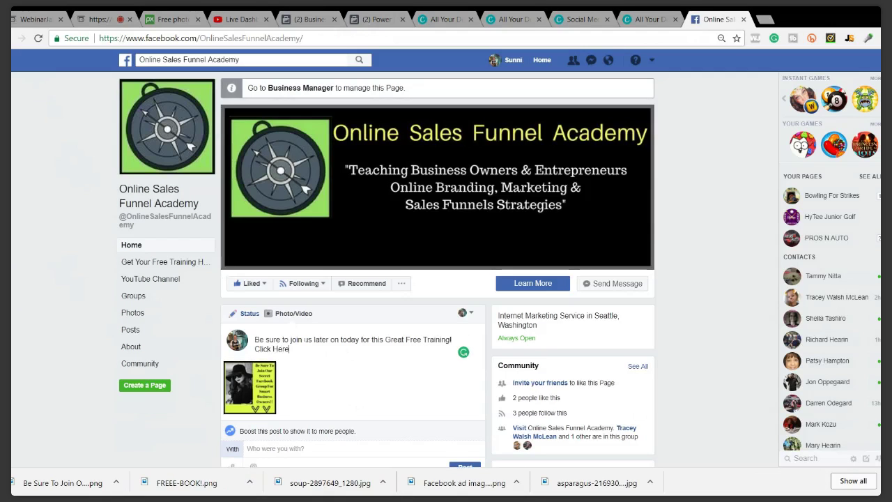
{"action": "type", "text": " to Register! >>> .."}
{"action": "scroll", "coordinate": [382, 416], "scroll_direction": "down", "scroll_amount": 1}
{"action": "left_click", "coordinate": [464, 409]}
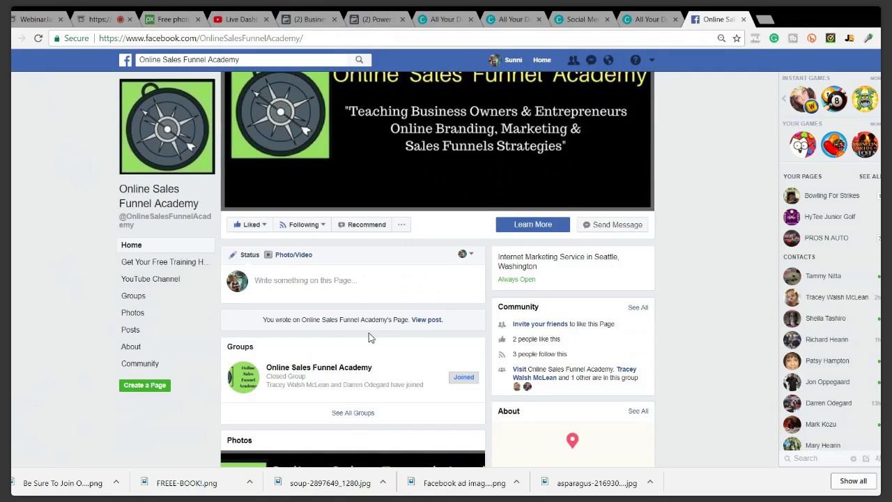
{"action": "scroll", "coordinate": [369, 333], "scroll_direction": "down", "scroll_amount": 8}
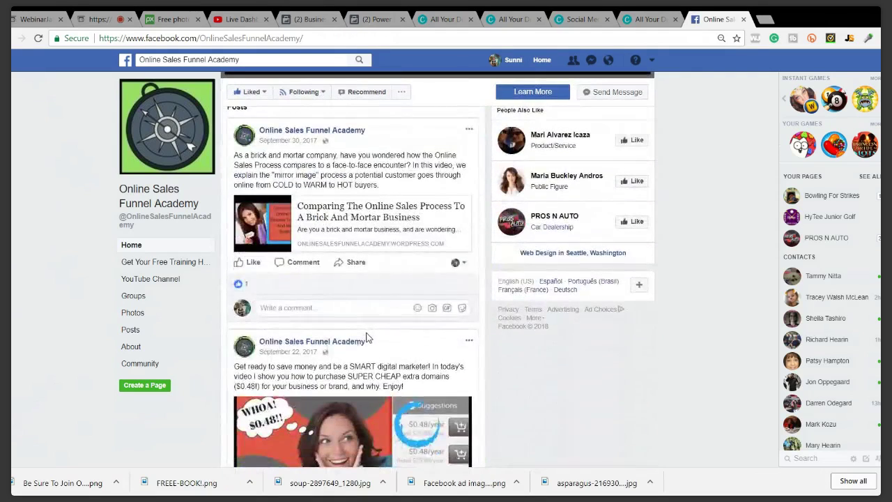
Delete the free-training visitor post from the page's posts, then go to Business Manager
{"action": "left_click", "coordinate": [132, 330]}
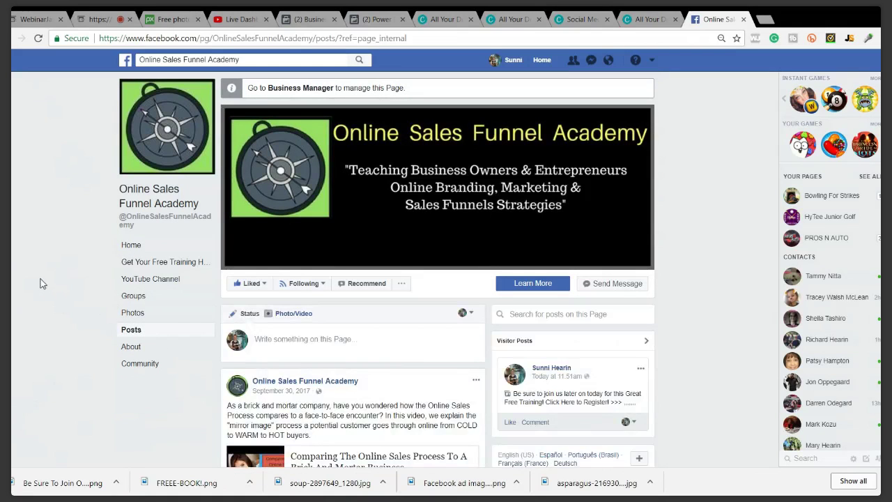
{"action": "scroll", "coordinate": [40, 283], "scroll_direction": "down", "scroll_amount": 2}
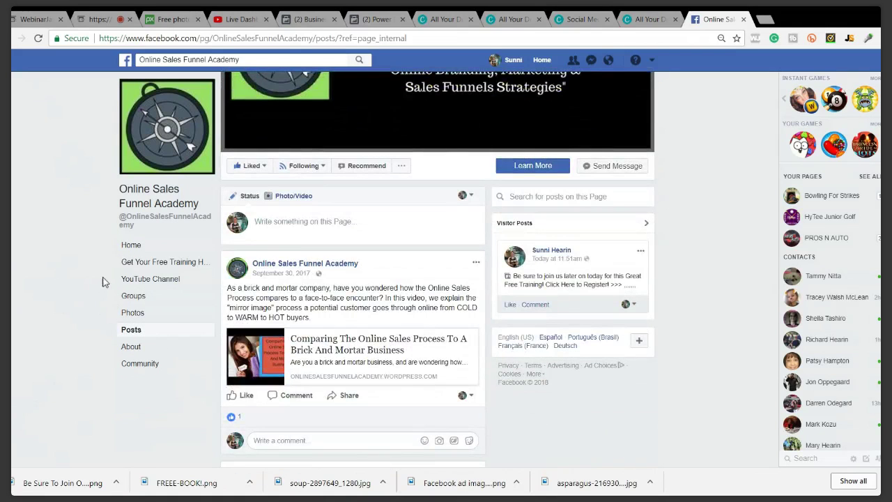
{"action": "left_click", "coordinate": [641, 254]}
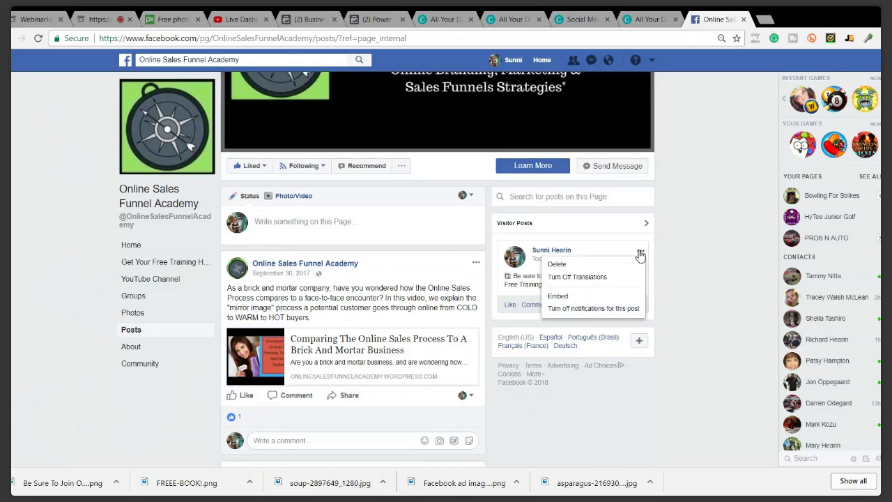
{"action": "left_click", "coordinate": [633, 263]}
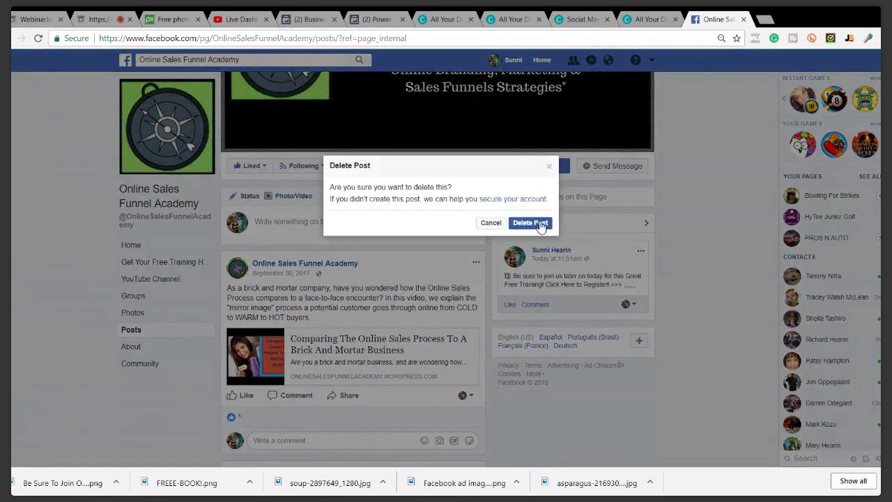
{"action": "left_click", "coordinate": [540, 224]}
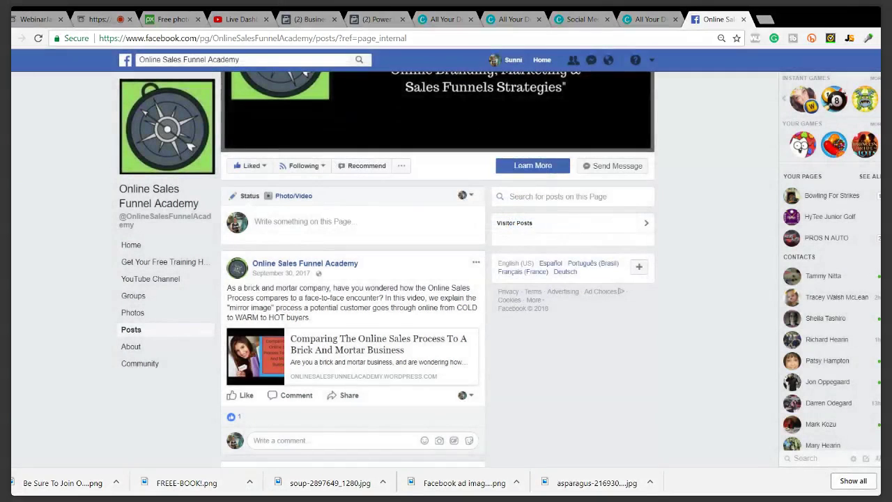
{"action": "scroll", "coordinate": [381, 170], "scroll_direction": "up", "scroll_amount": 2}
{"action": "left_click", "coordinate": [300, 91]}
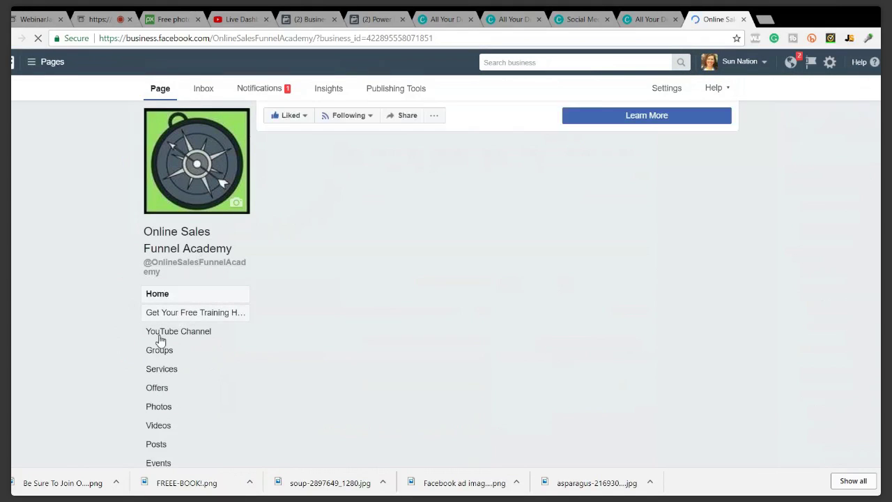
Publish a post with the group graphic captioned 'Be sure to join us today for the FREE Facebook training!! Click here to register!'
{"action": "scroll", "coordinate": [313, 324], "scroll_direction": "down", "scroll_amount": 1}
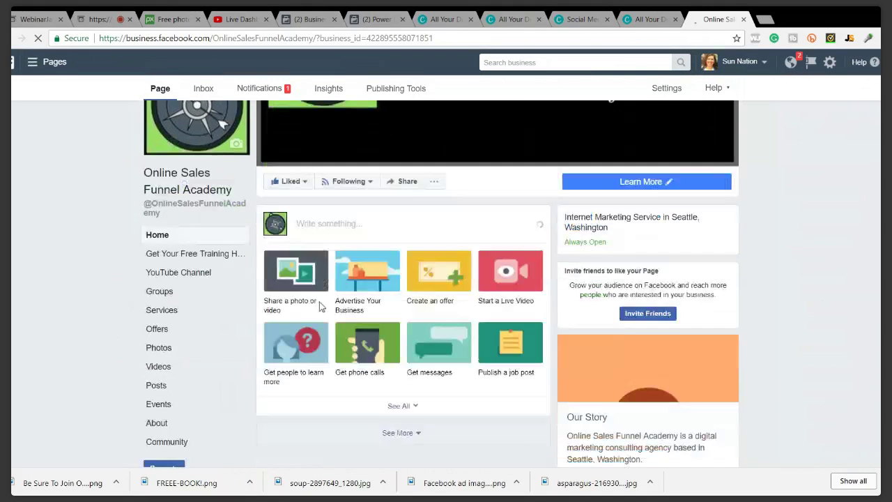
{"action": "left_click", "coordinate": [320, 229]}
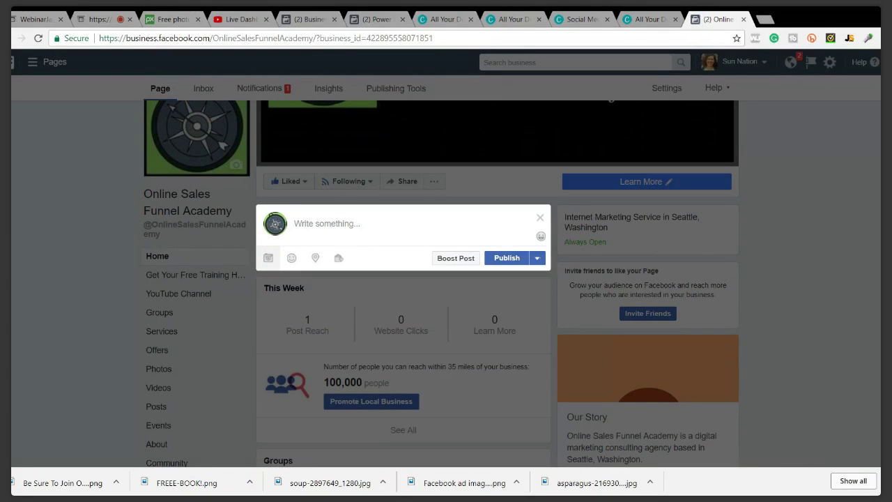
{"action": "left_click", "coordinate": [268, 257]}
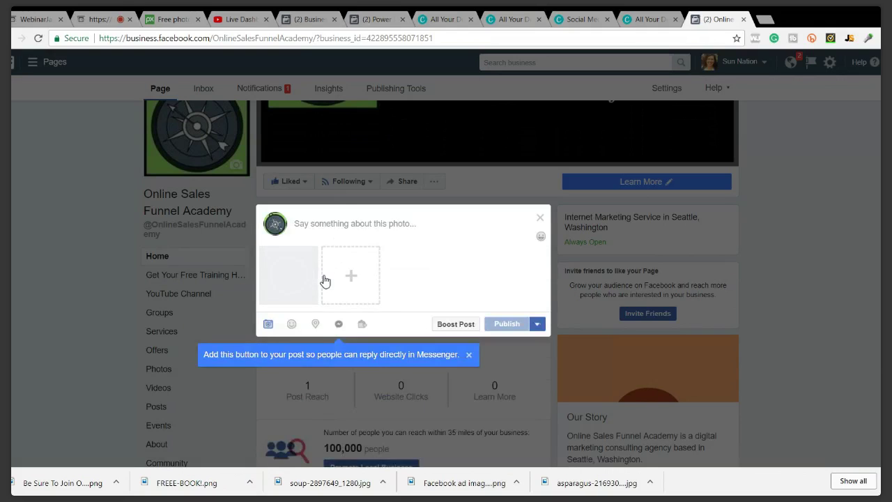
{"action": "type", "text": "Be sure to join u"}
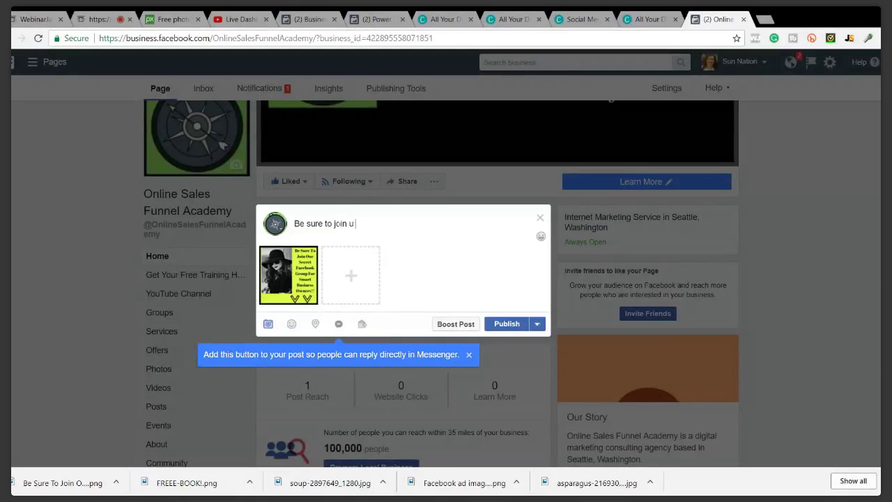
{"action": "type", "text": "s toida"}
{"action": "key", "text": "BackSpace"}
{"action": "key", "text": "BackSpace"}
{"action": "key", "text": "BackSpace"}
{"action": "type", "text": "day for the F"}
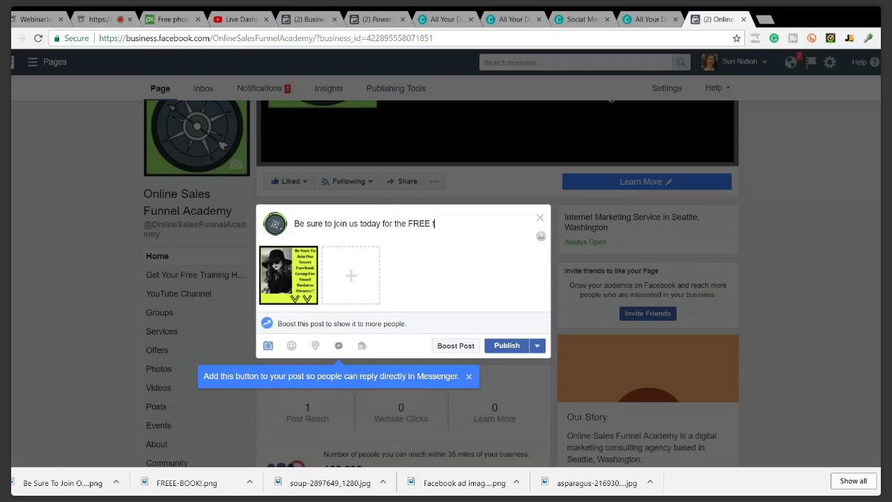
{"action": "type", "text": "REE Facebook training!! Click here to register! >>>>"}
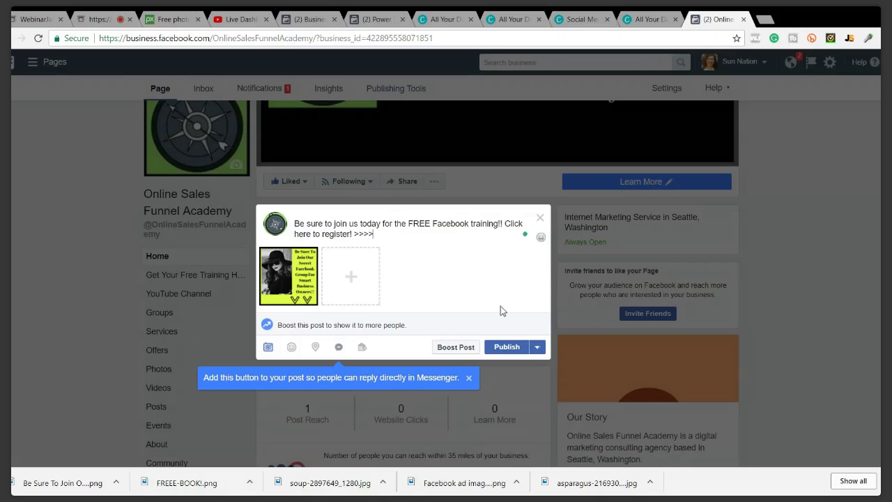
{"action": "left_click", "coordinate": [509, 346]}
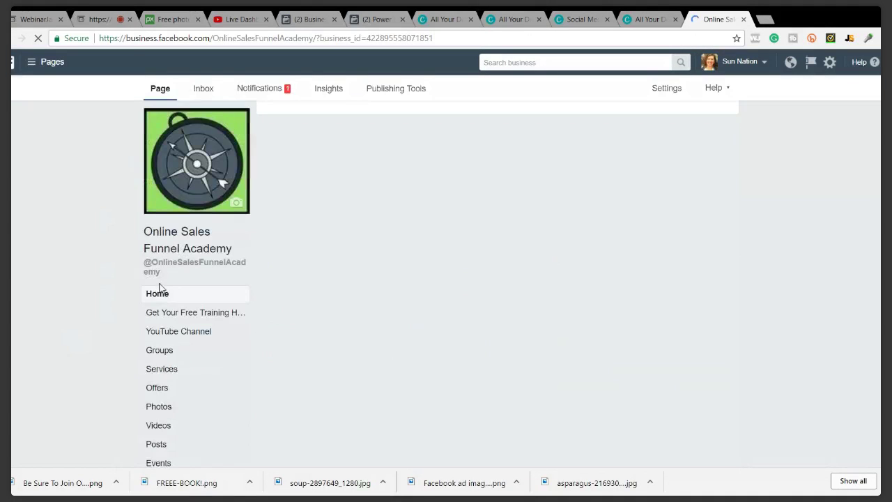
Check the new graphic post in the page's Posts list, then open the page's Notifications
{"action": "left_click", "coordinate": [159, 295]}
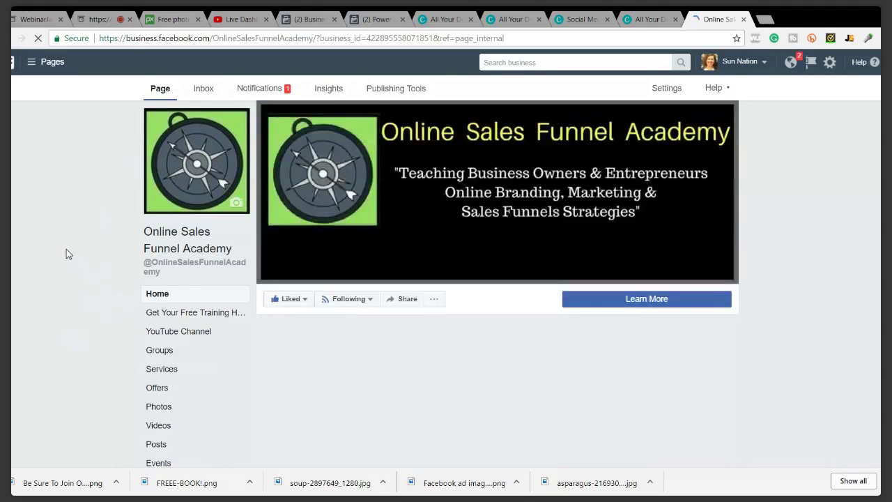
{"action": "scroll", "coordinate": [66, 254], "scroll_direction": "down", "scroll_amount": 5}
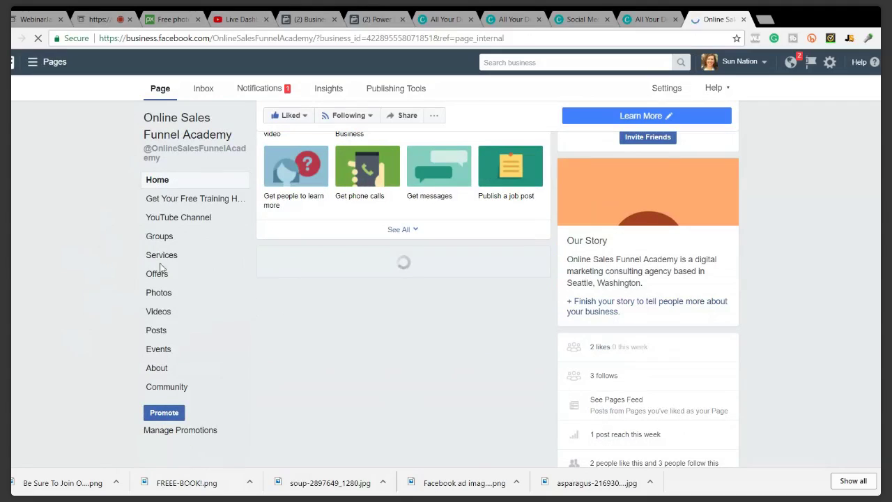
{"action": "left_click", "coordinate": [156, 331]}
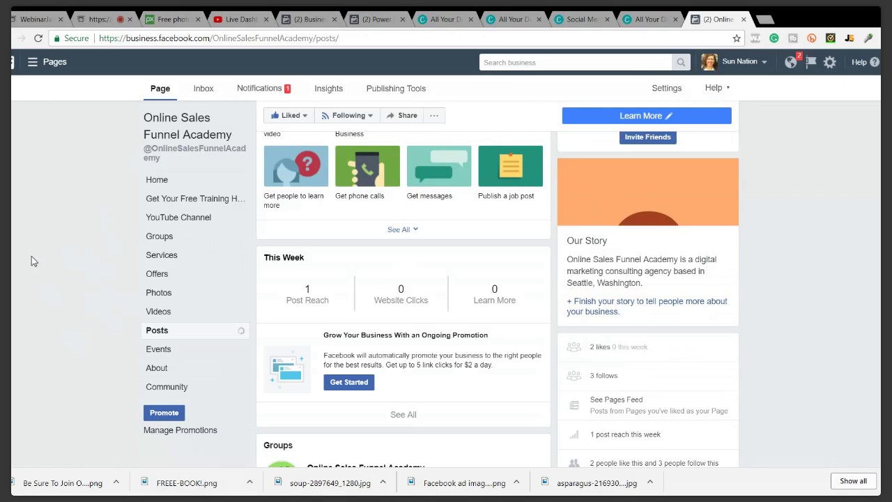
{"action": "left_click", "coordinate": [155, 333]}
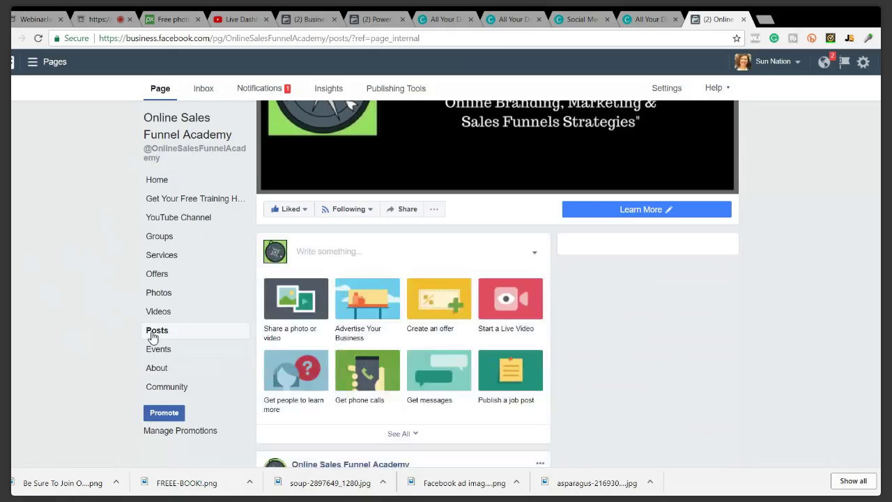
{"action": "scroll", "coordinate": [374, 305], "scroll_direction": "down", "scroll_amount": 1}
{"action": "scroll", "coordinate": [375, 306], "scroll_direction": "down", "scroll_amount": 5}
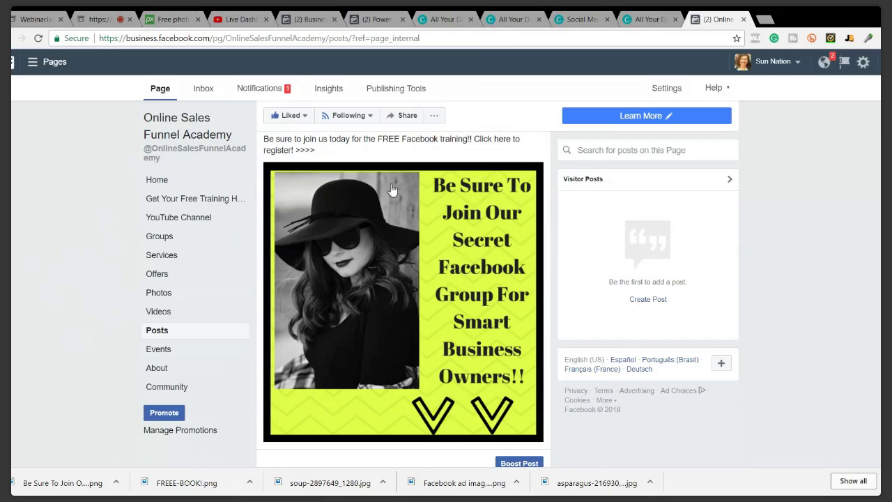
{"action": "scroll", "coordinate": [390, 192], "scroll_direction": "up", "scroll_amount": 1}
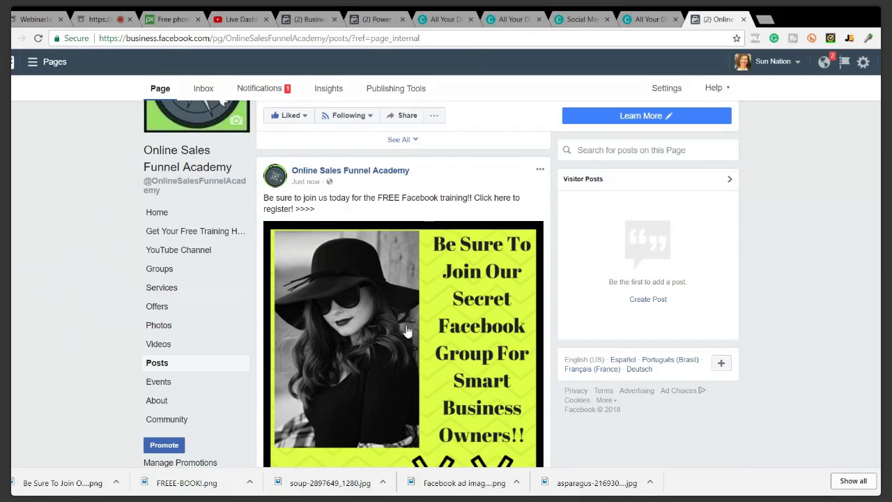
{"action": "scroll", "coordinate": [395, 213], "scroll_direction": "down", "scroll_amount": 3}
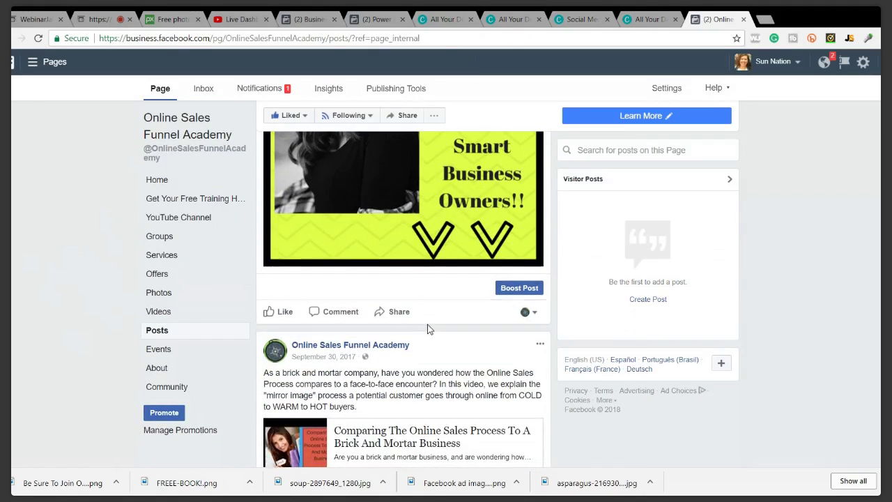
{"action": "scroll", "coordinate": [427, 324], "scroll_direction": "up", "scroll_amount": 2}
{"action": "scroll", "coordinate": [427, 323], "scroll_direction": "up", "scroll_amount": 1}
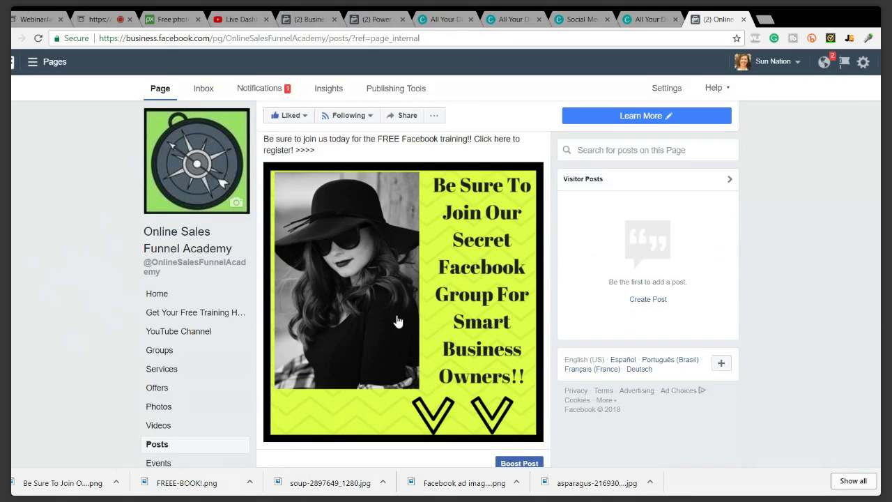
{"action": "scroll", "coordinate": [395, 306], "scroll_direction": "down", "scroll_amount": 1}
{"action": "scroll", "coordinate": [396, 307], "scroll_direction": "down", "scroll_amount": 2}
{"action": "scroll", "coordinate": [397, 313], "scroll_direction": "up", "scroll_amount": 3}
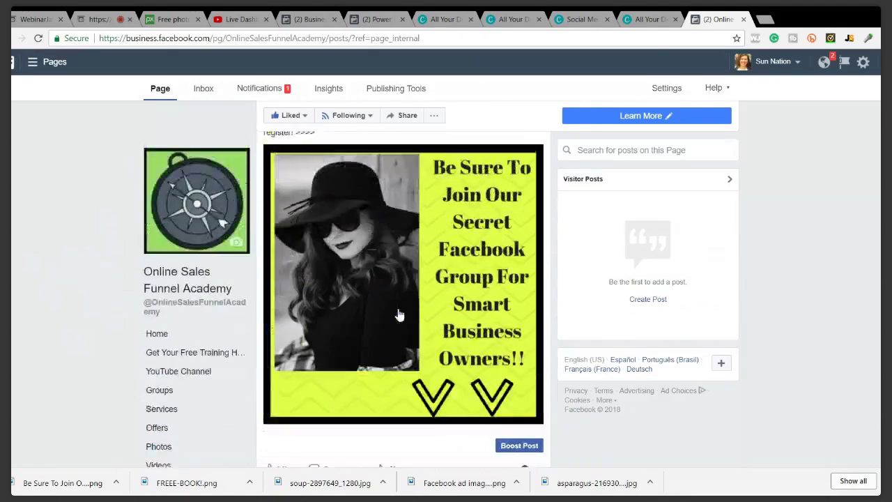
{"action": "left_click", "coordinate": [266, 92]}
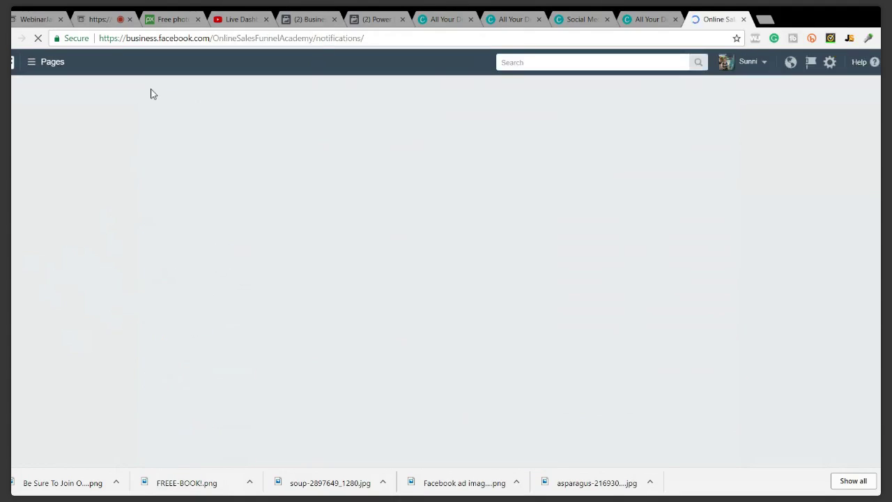
Close the Facebook page and Power Editor tabs, ending on the YouTube Live Dashboard
{"action": "left_click", "coordinate": [743, 19]}
{"action": "scroll", "coordinate": [600, 175], "scroll_direction": "down", "scroll_amount": 5}
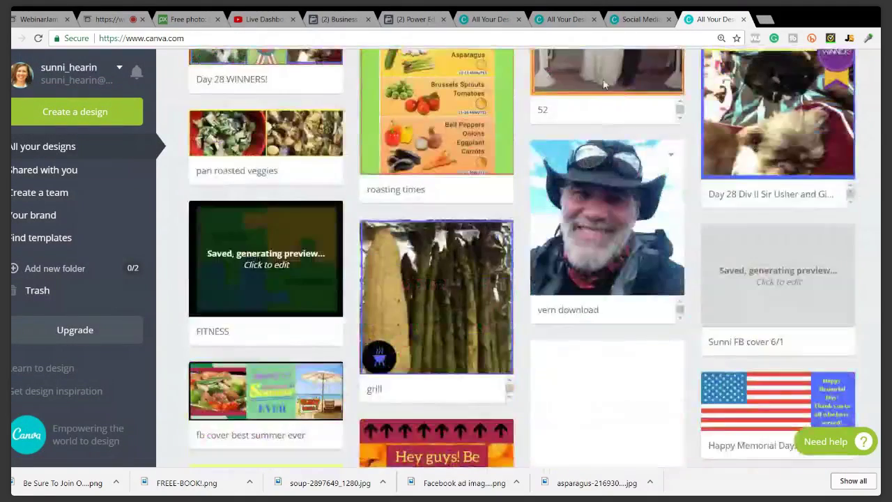
{"action": "left_click", "coordinate": [255, 19]}
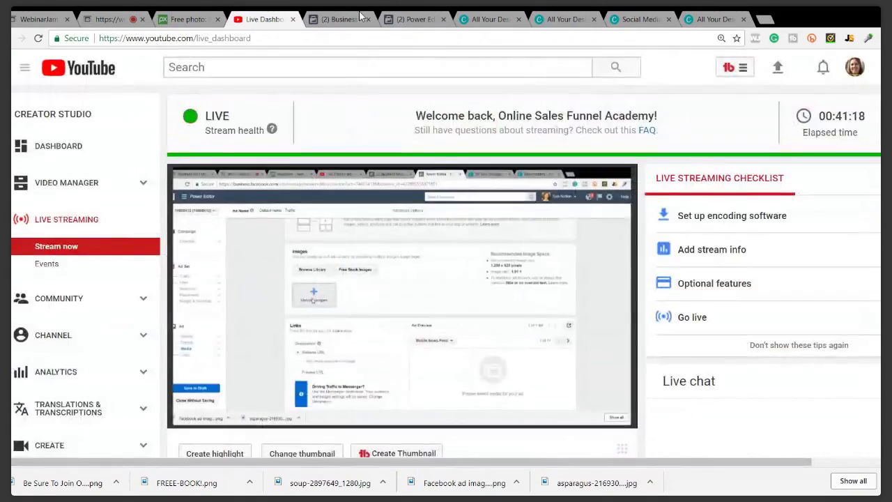
{"action": "left_click", "coordinate": [359, 19]}
{"action": "left_click", "coordinate": [404, 18]}
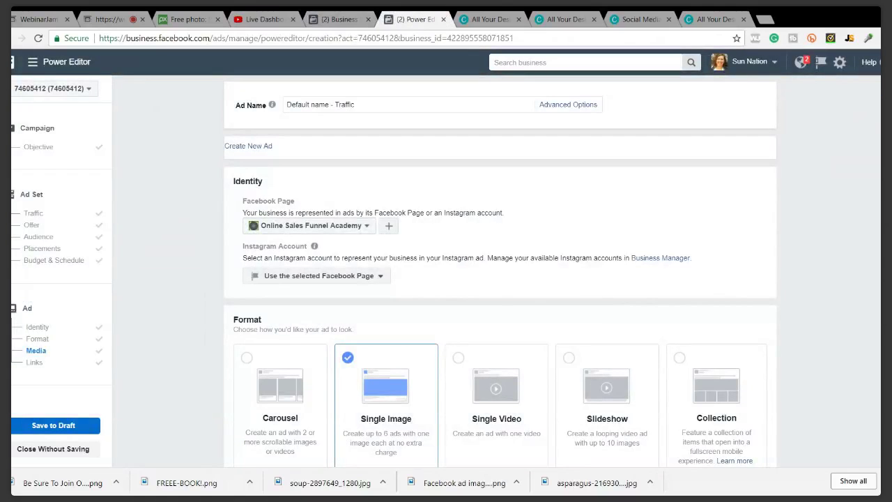
{"action": "key", "text": "ctrl+w"}
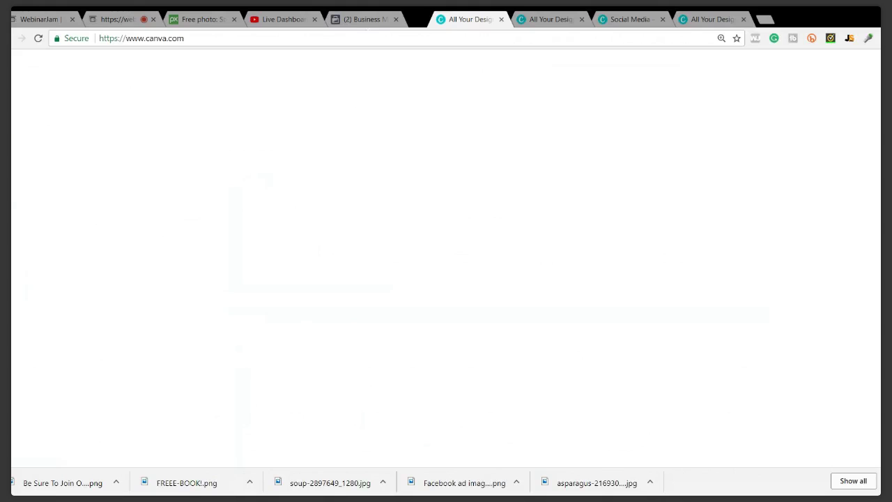
{"action": "left_click", "coordinate": [282, 19]}
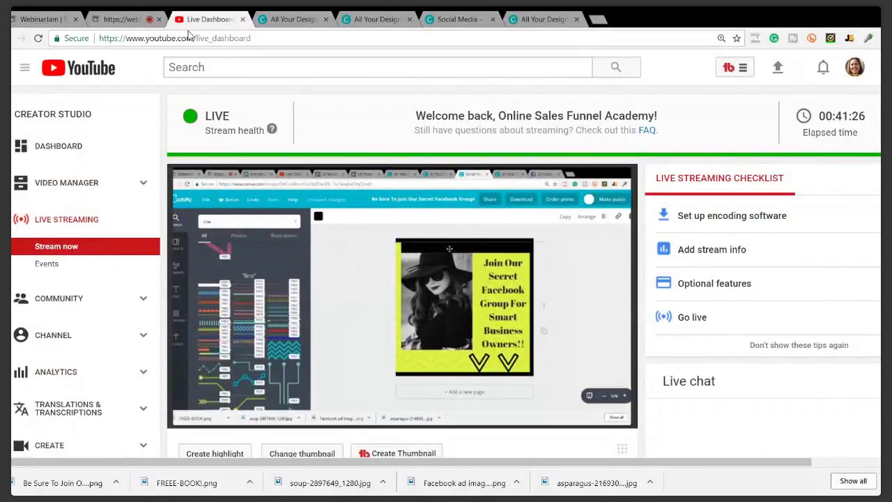
Switch to the WebinarJam dashboard and then to the live broadcast room tab
{"action": "left_click", "coordinate": [29, 16]}
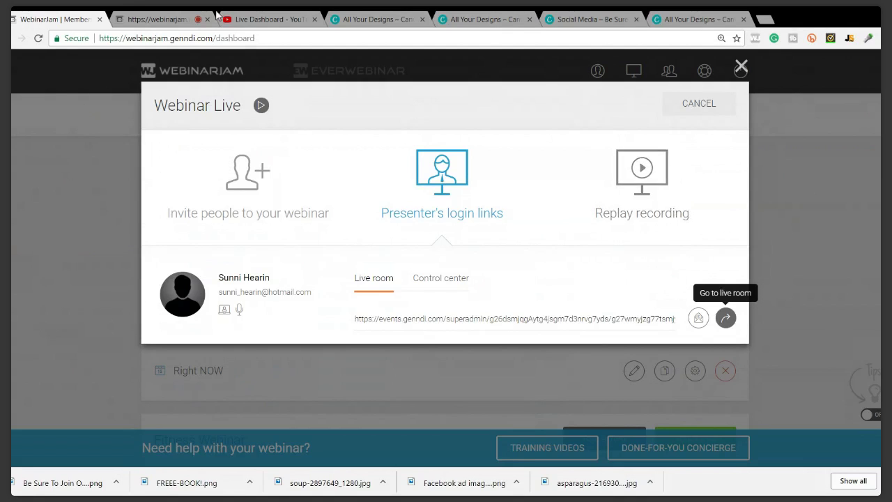
{"action": "key", "text": "ctrl+Tab"}
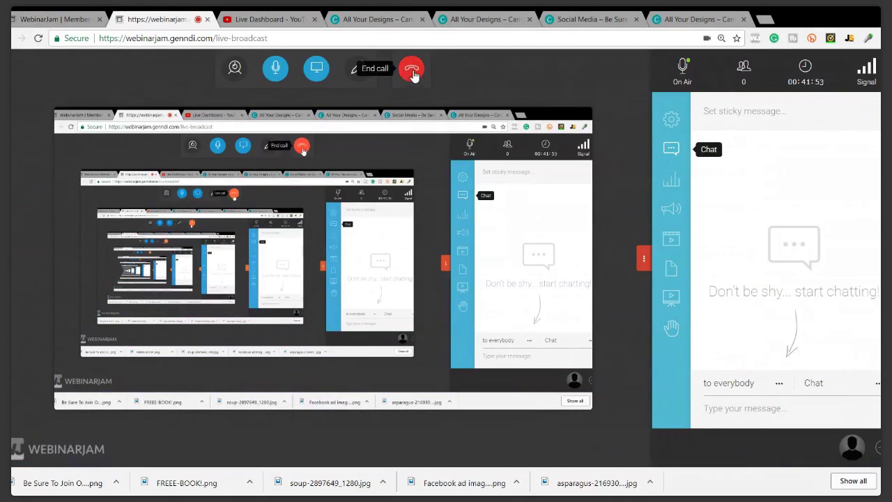